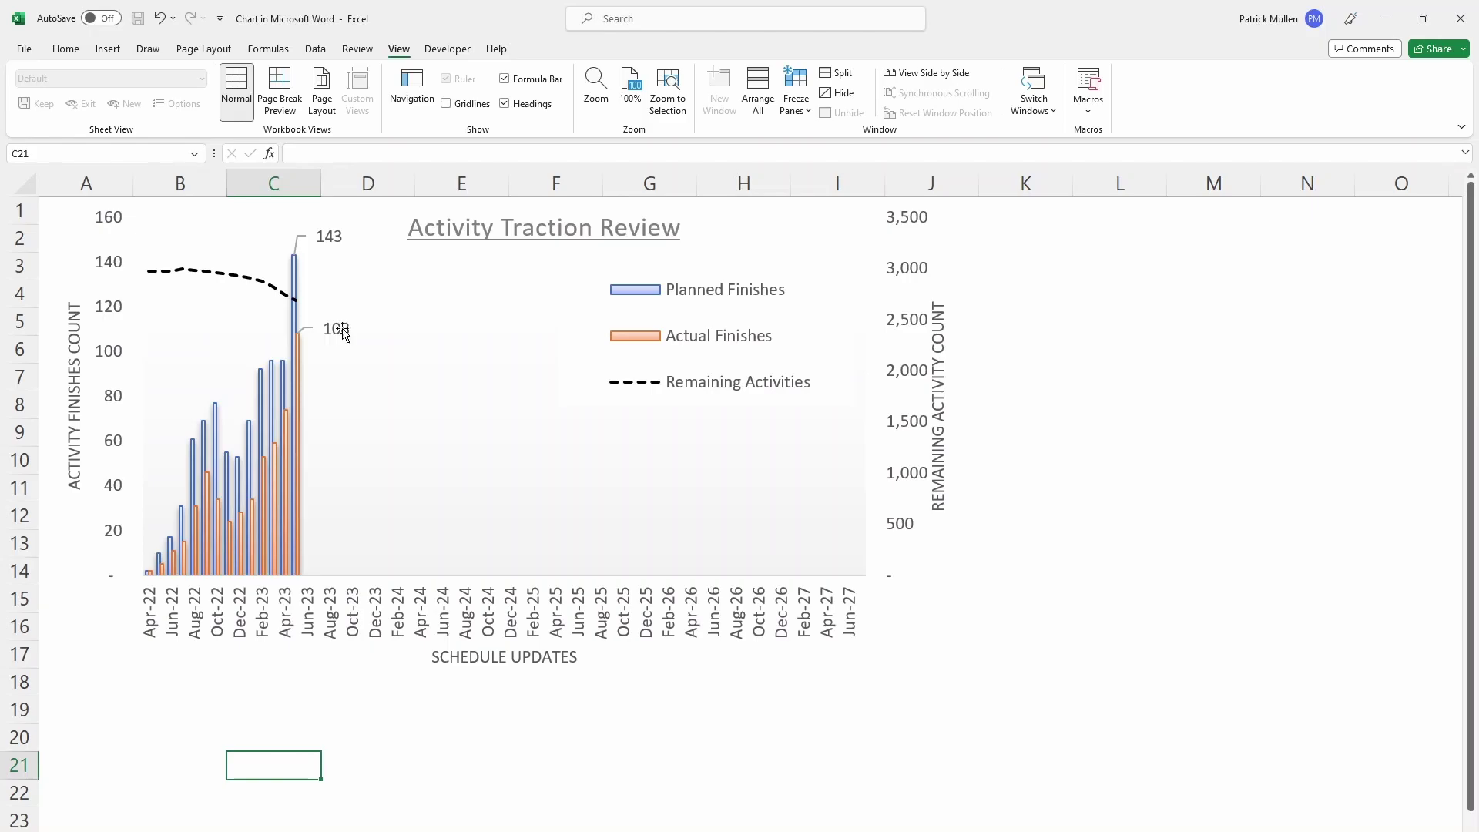
- Inspect the Planned Finishes and Actual Finishes series on the Jul-21 to Sep-26 reference chart
left_click(295, 273)
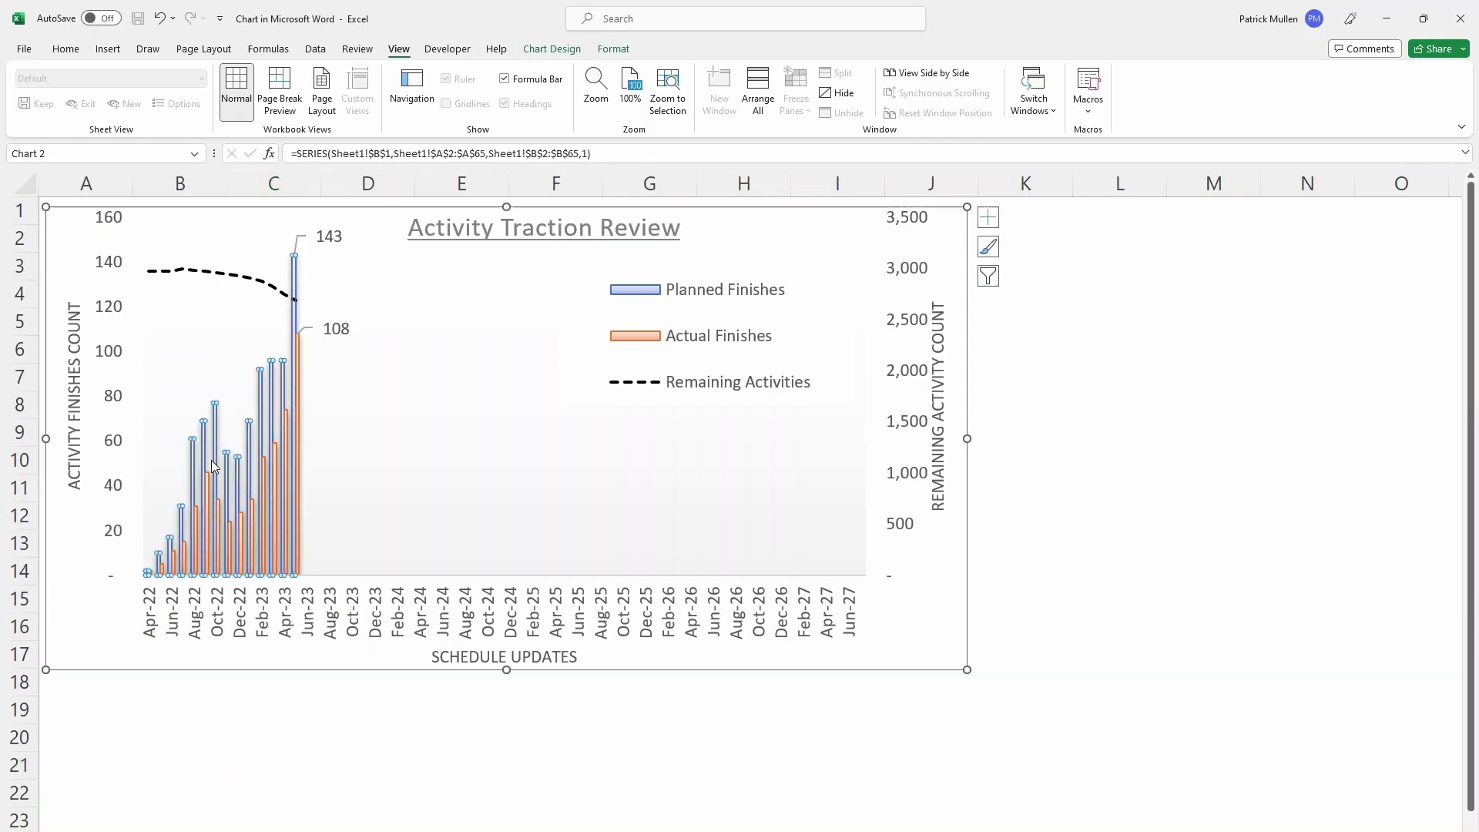
mouse_move(215, 467)
left_click(209, 491)
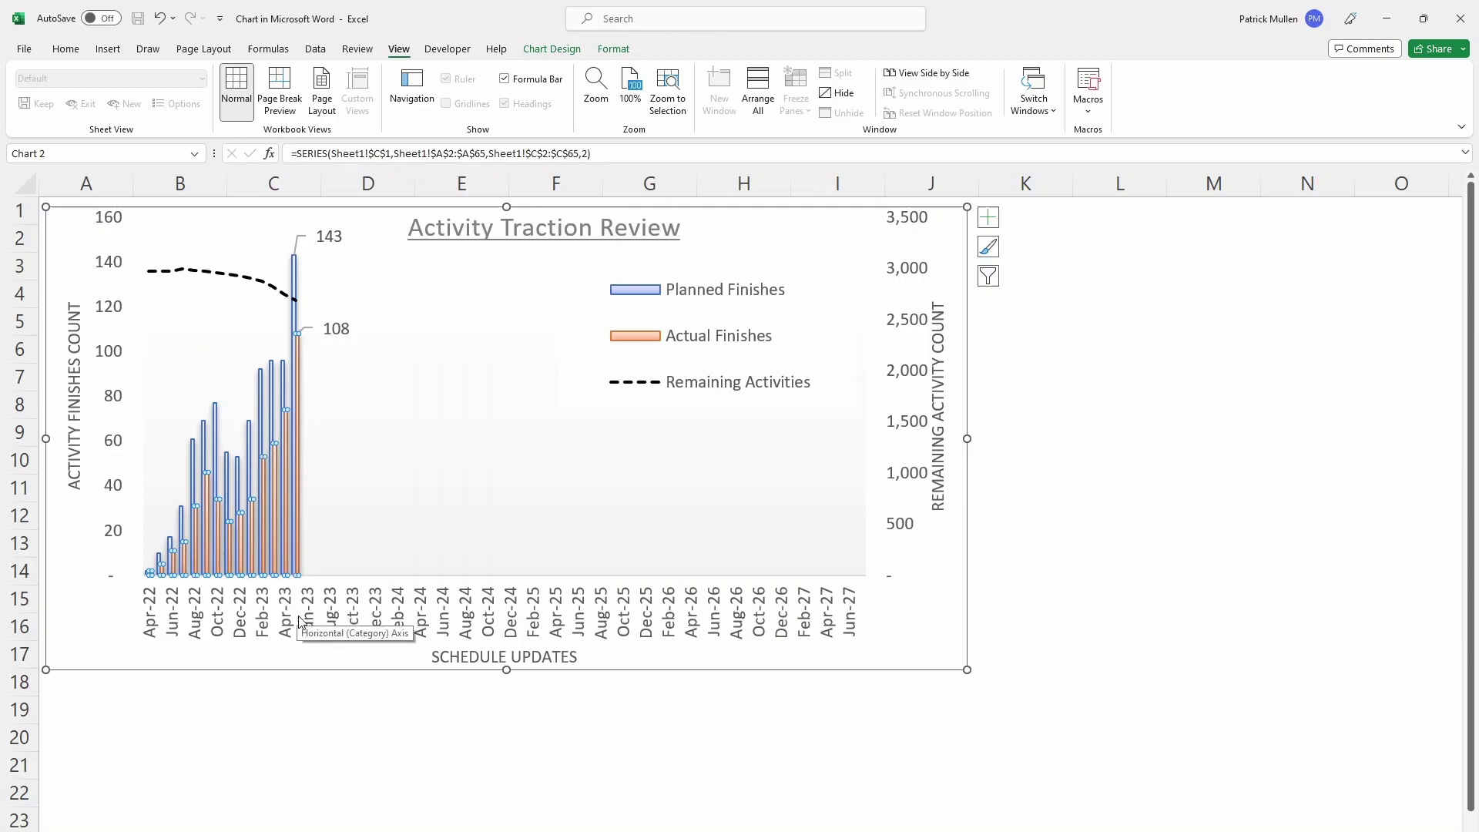
left_click(295, 265)
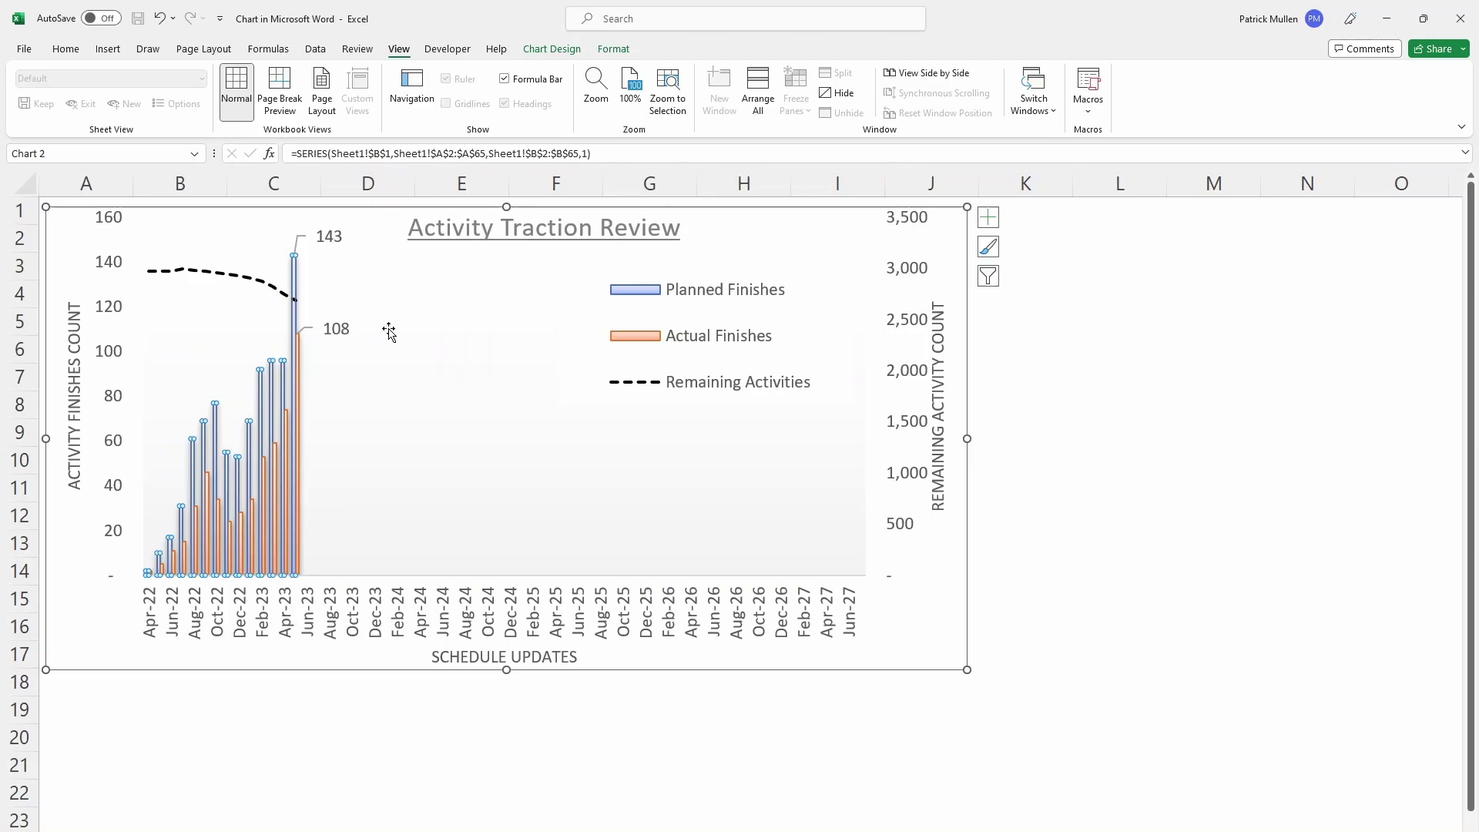
left_click(1018, 339)
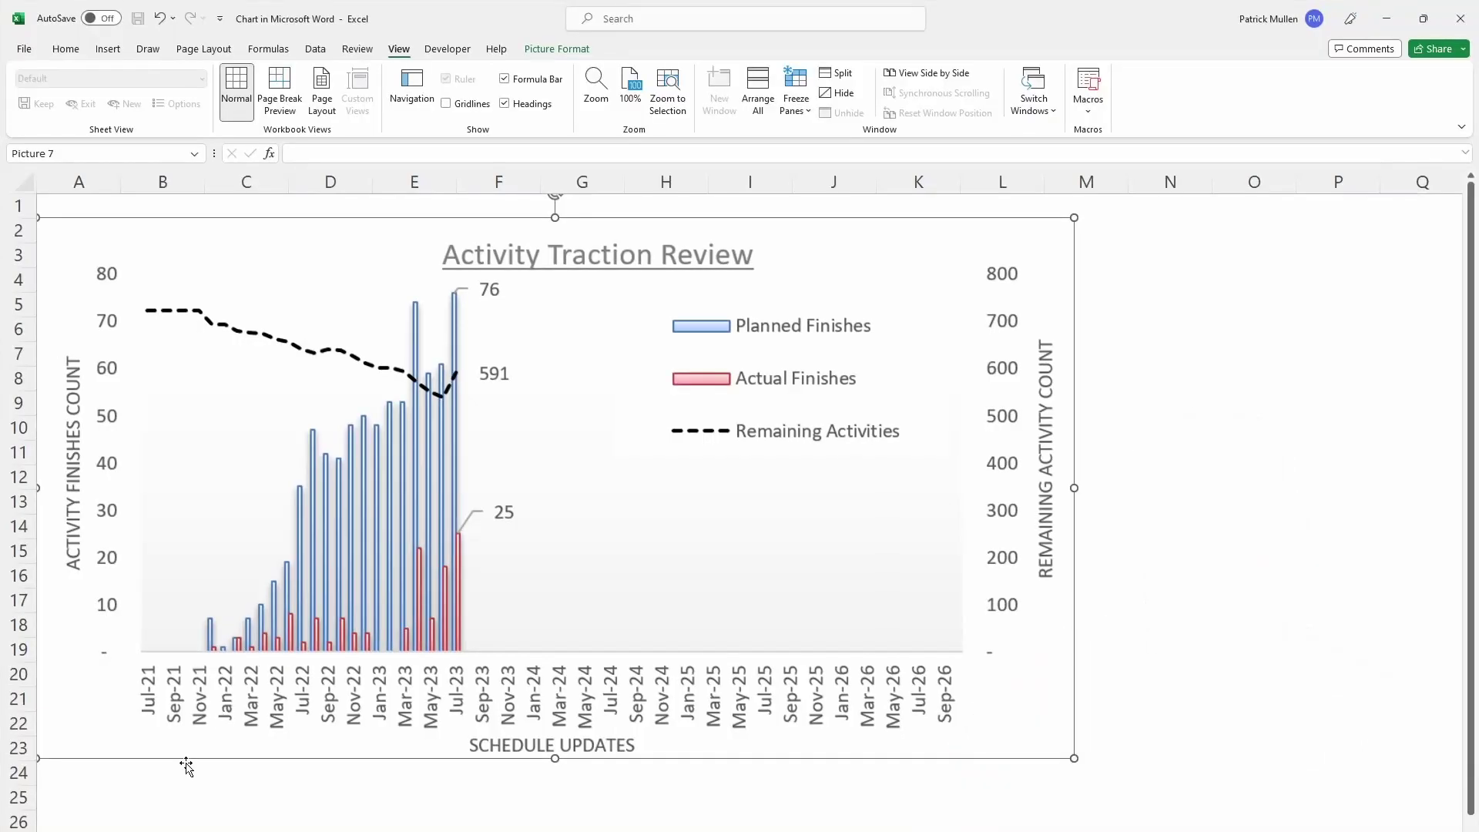
key("F5")
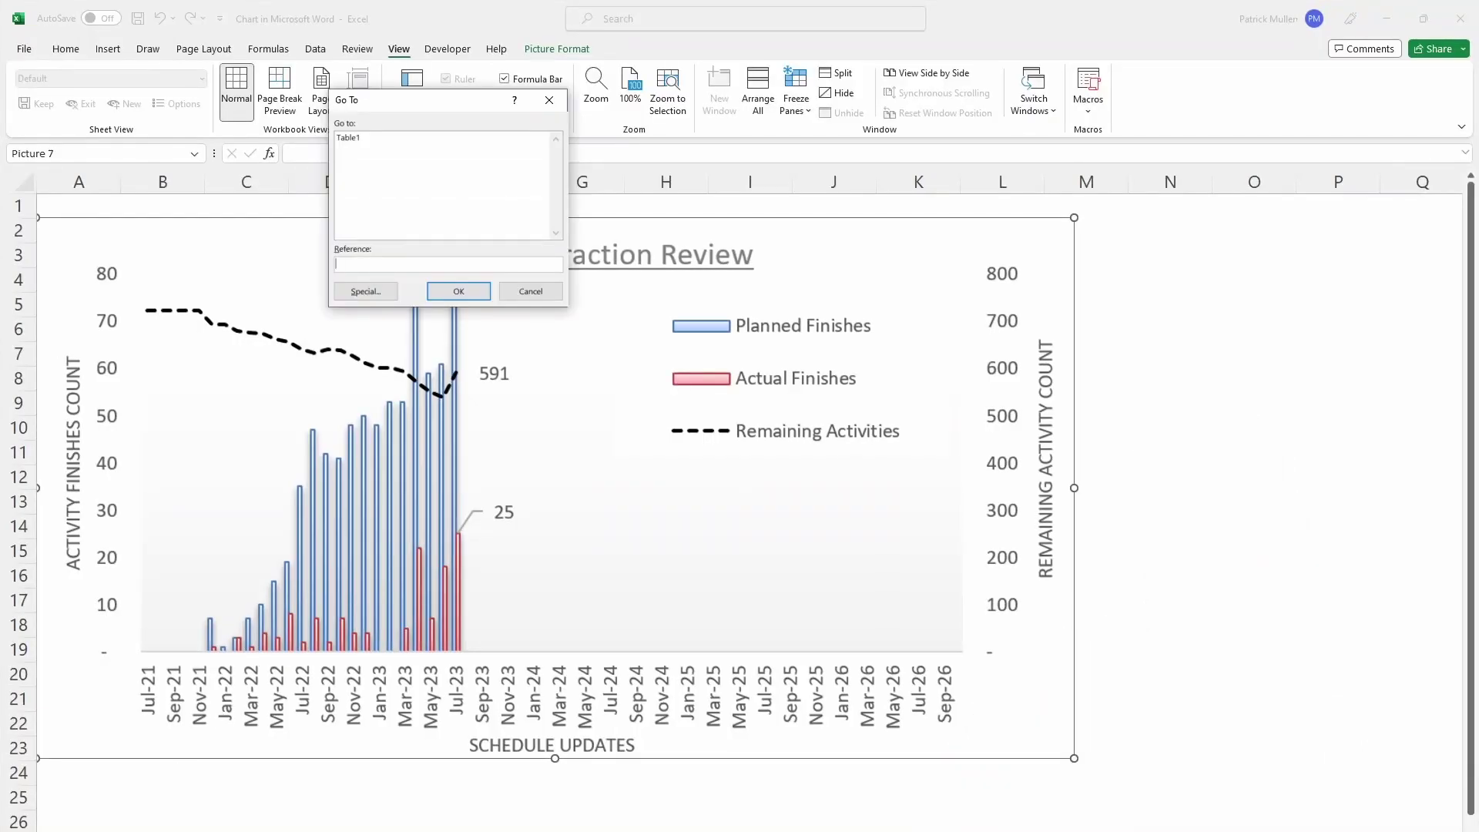
key("Escape")
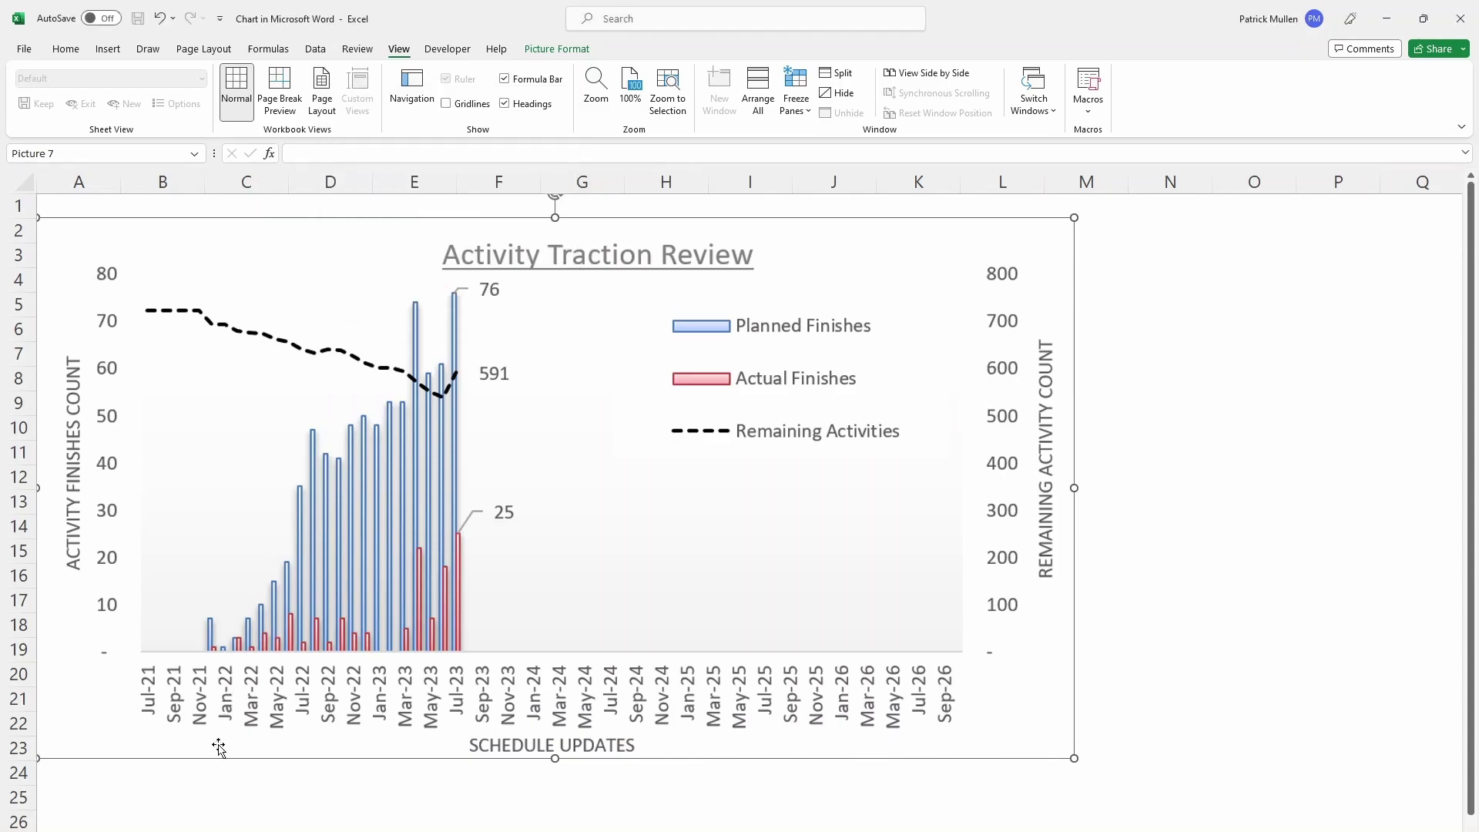
- Go to the data sheet and check the Update Period dates from Apr-22 to Jul-22
key("ctrl+Page_Down")
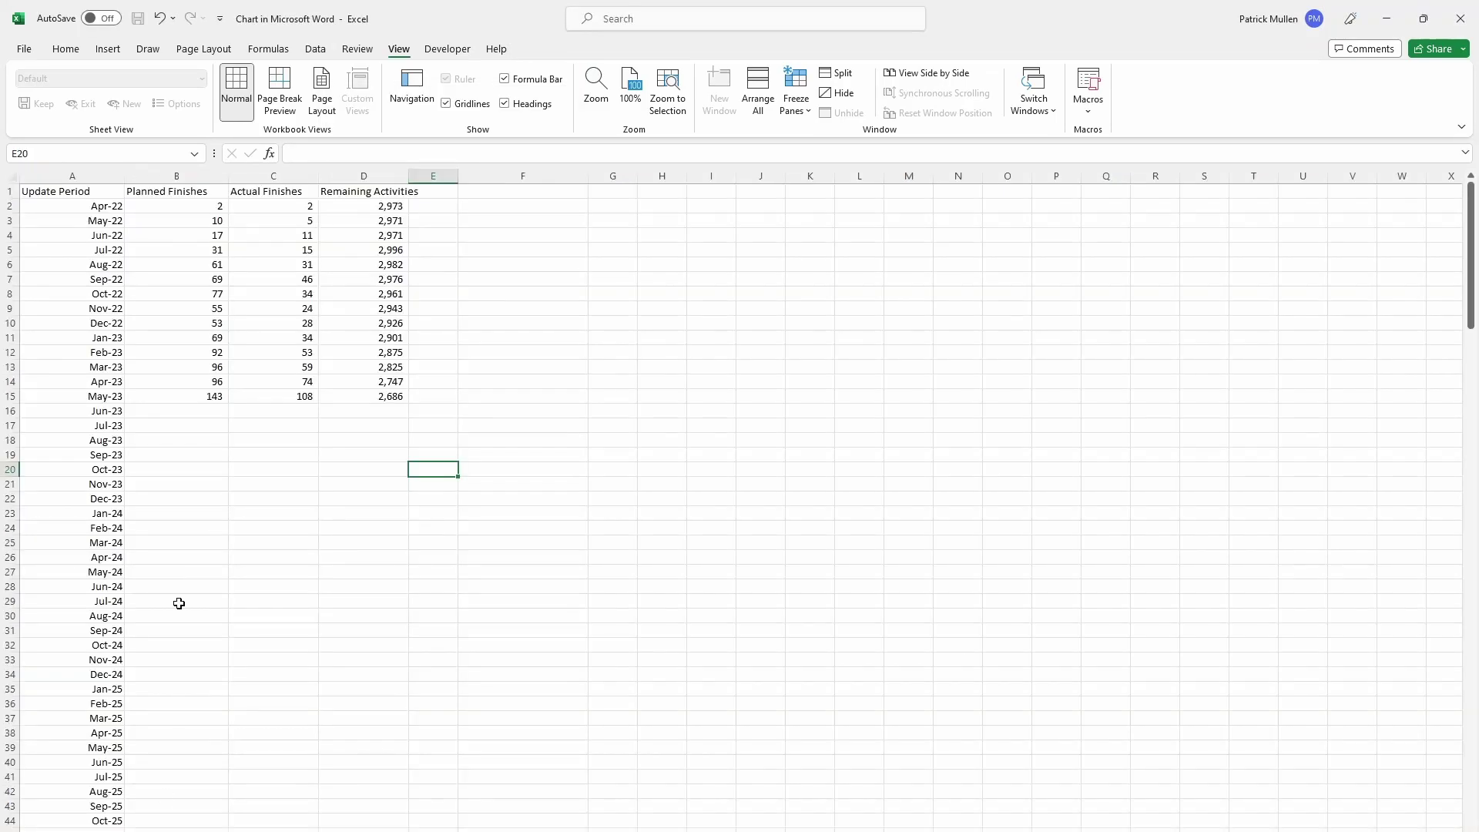
left_click(175, 257)
left_click_drag(109, 188, 333, 186)
left_click(80, 192)
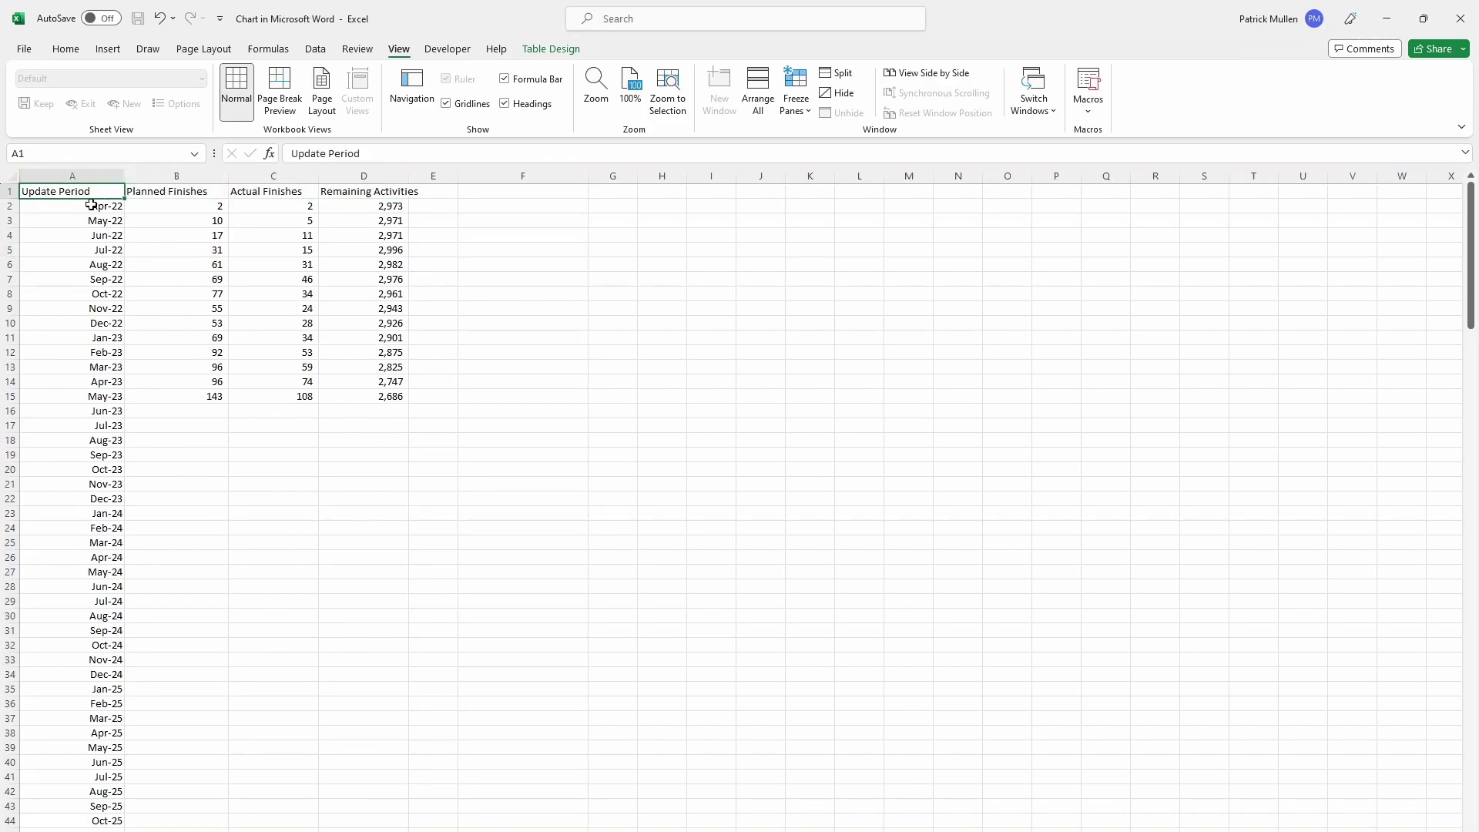
left_click(89, 205)
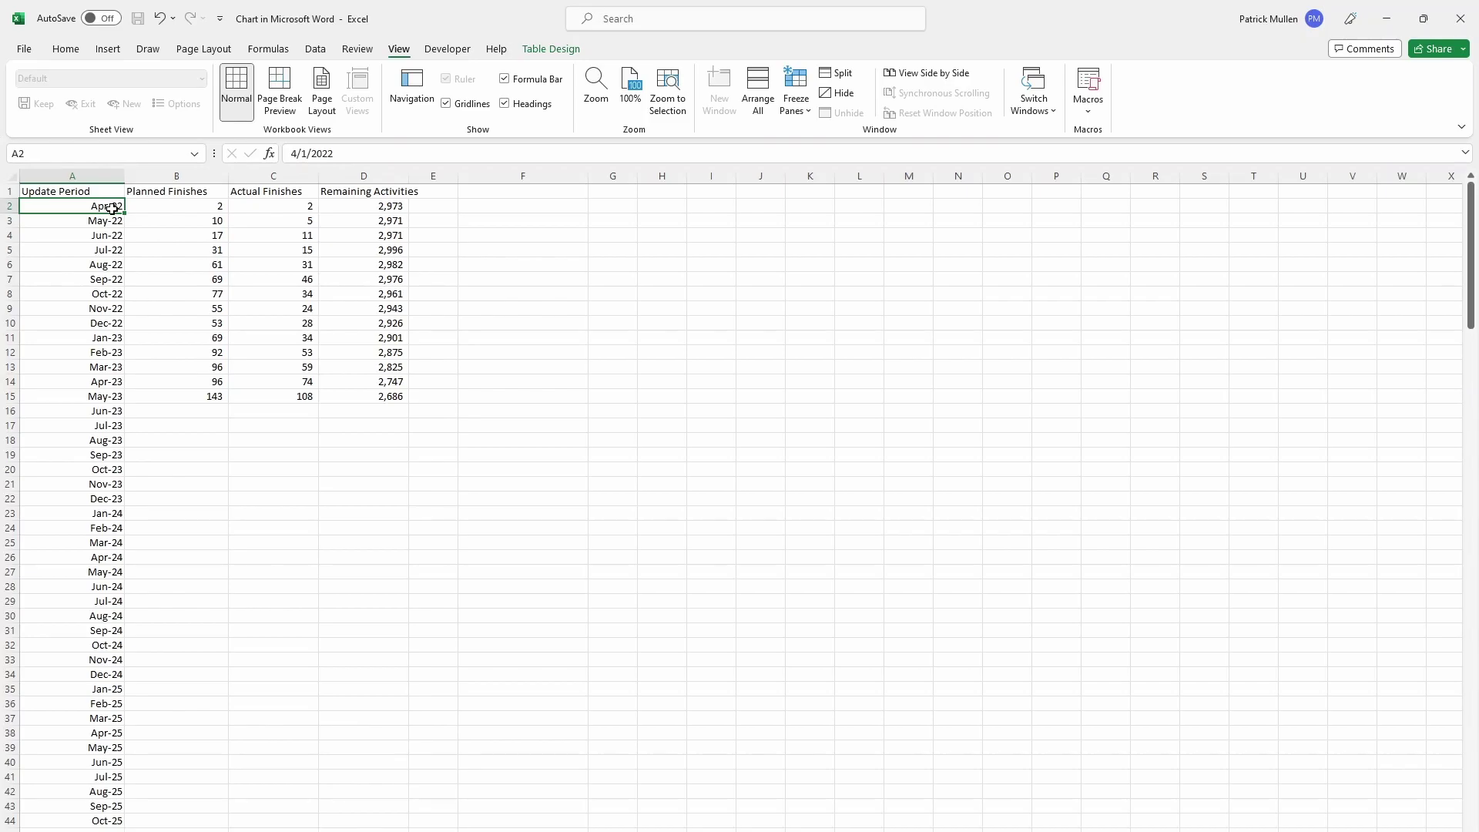
left_click(107, 220)
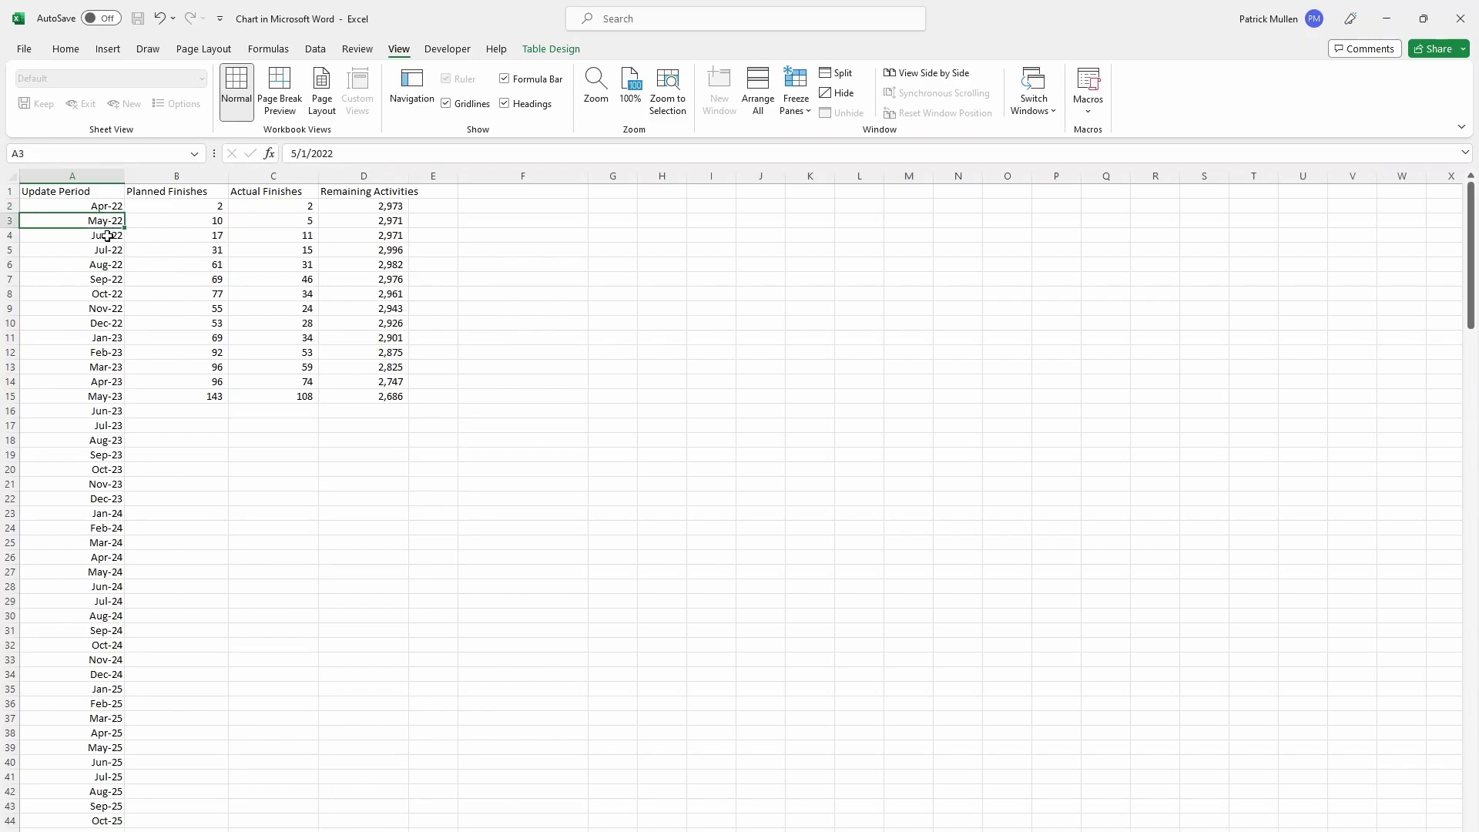
left_click(108, 234)
left_click(108, 249)
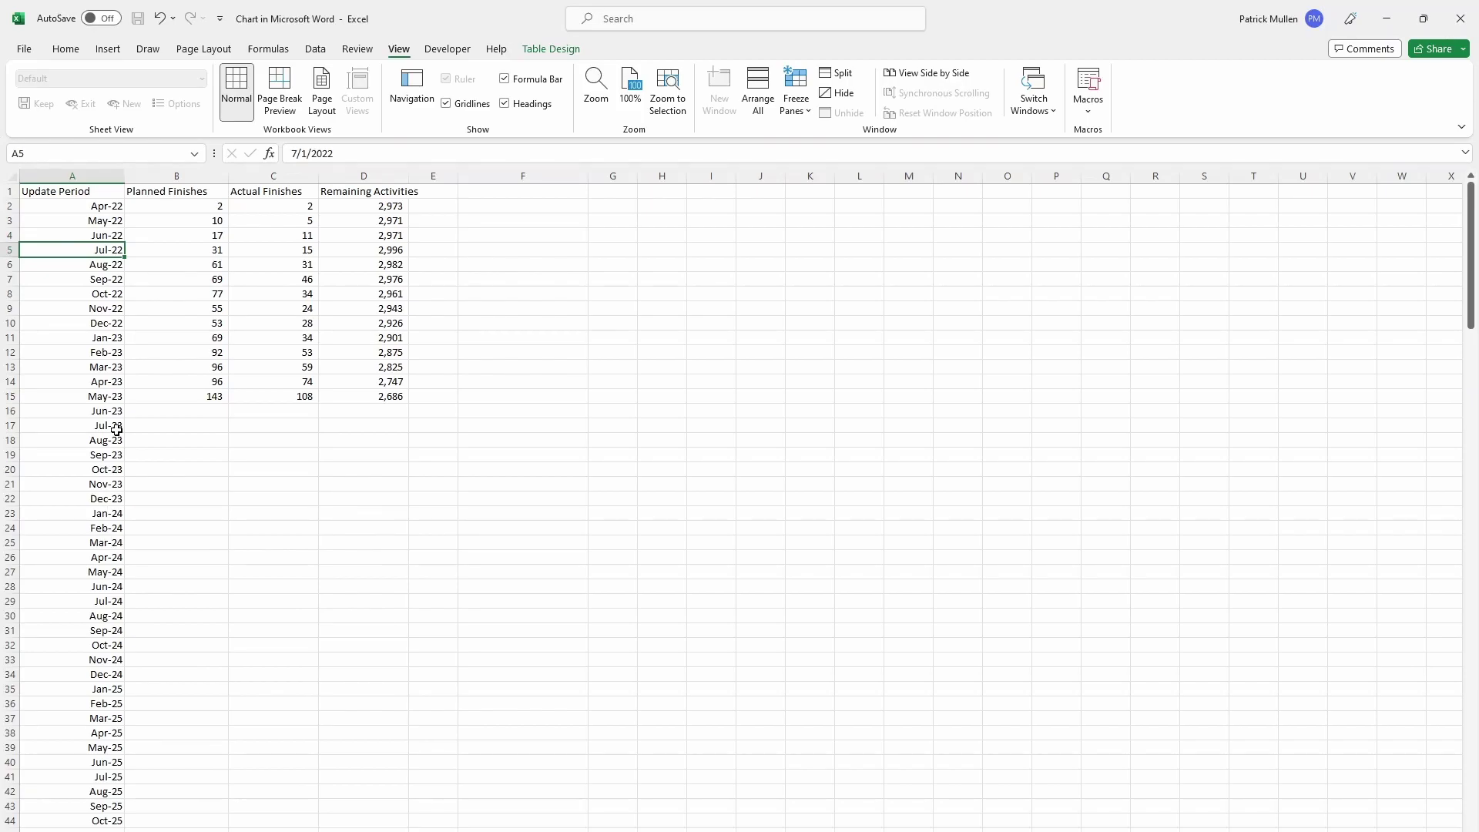
- Review the Planned Finishes, Actual Finishes and Remaining Activities headers and sample values
left_click(170, 194)
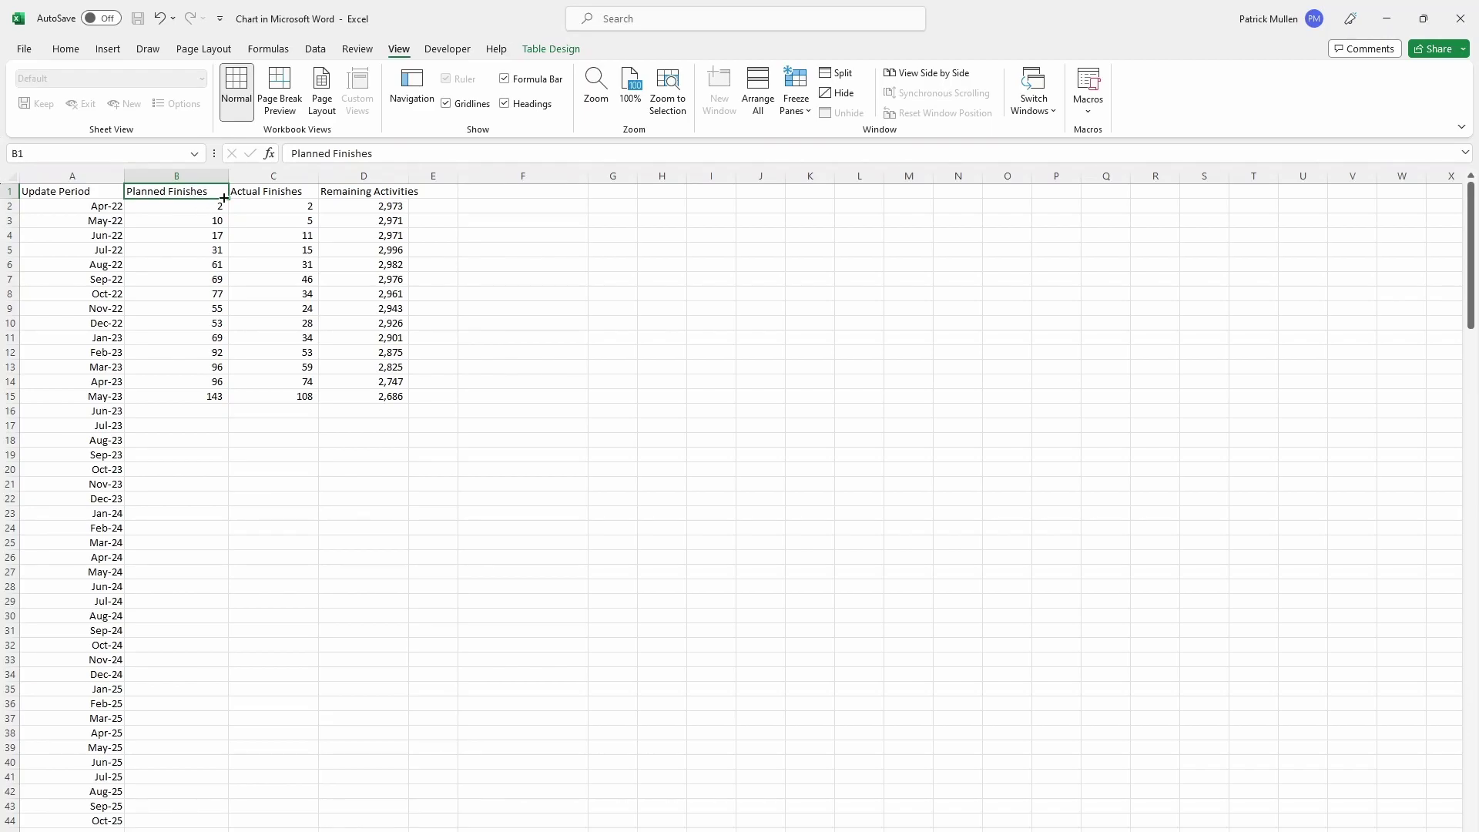
left_click(198, 219)
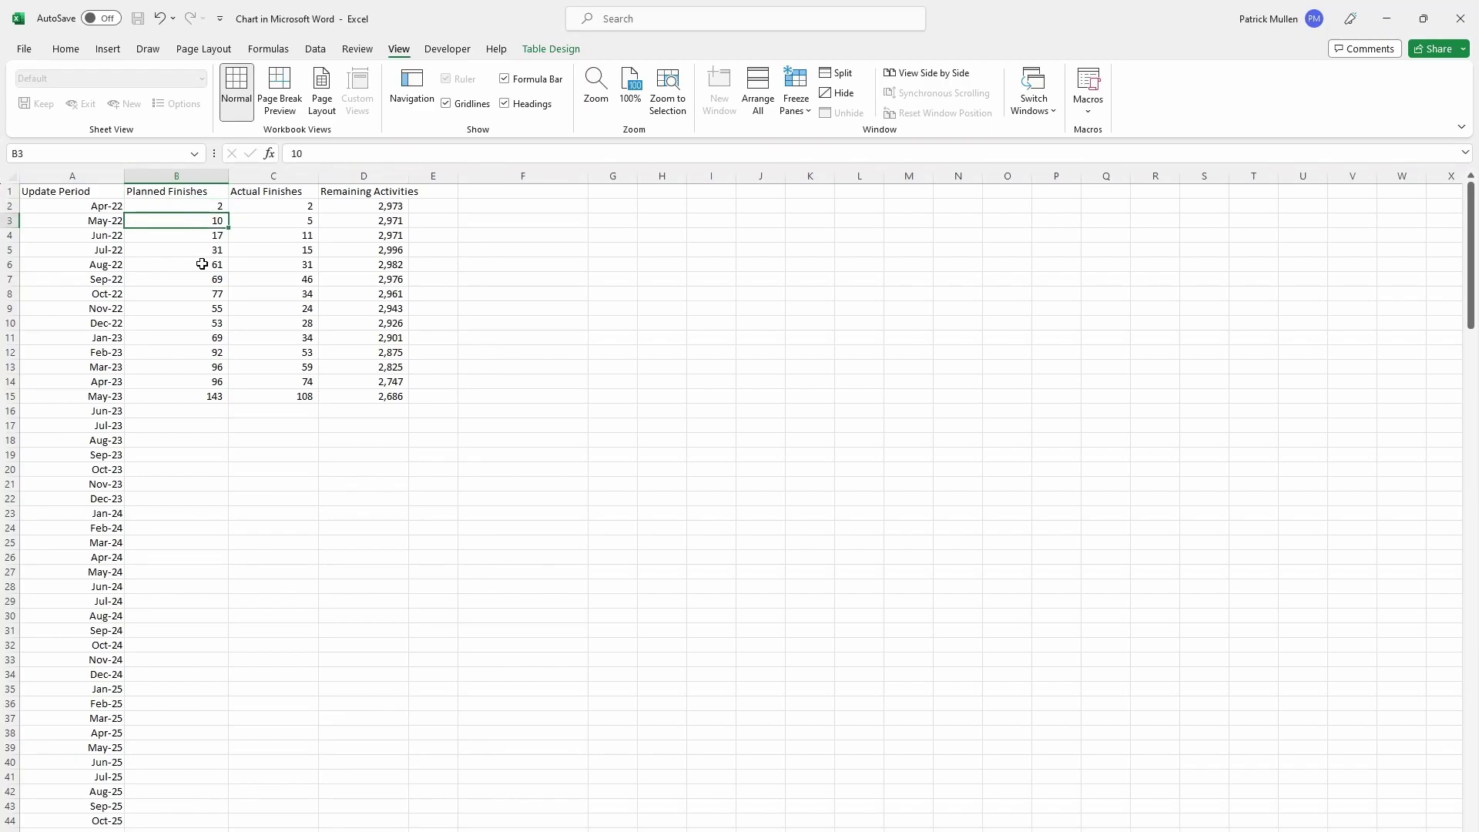
left_click(287, 194)
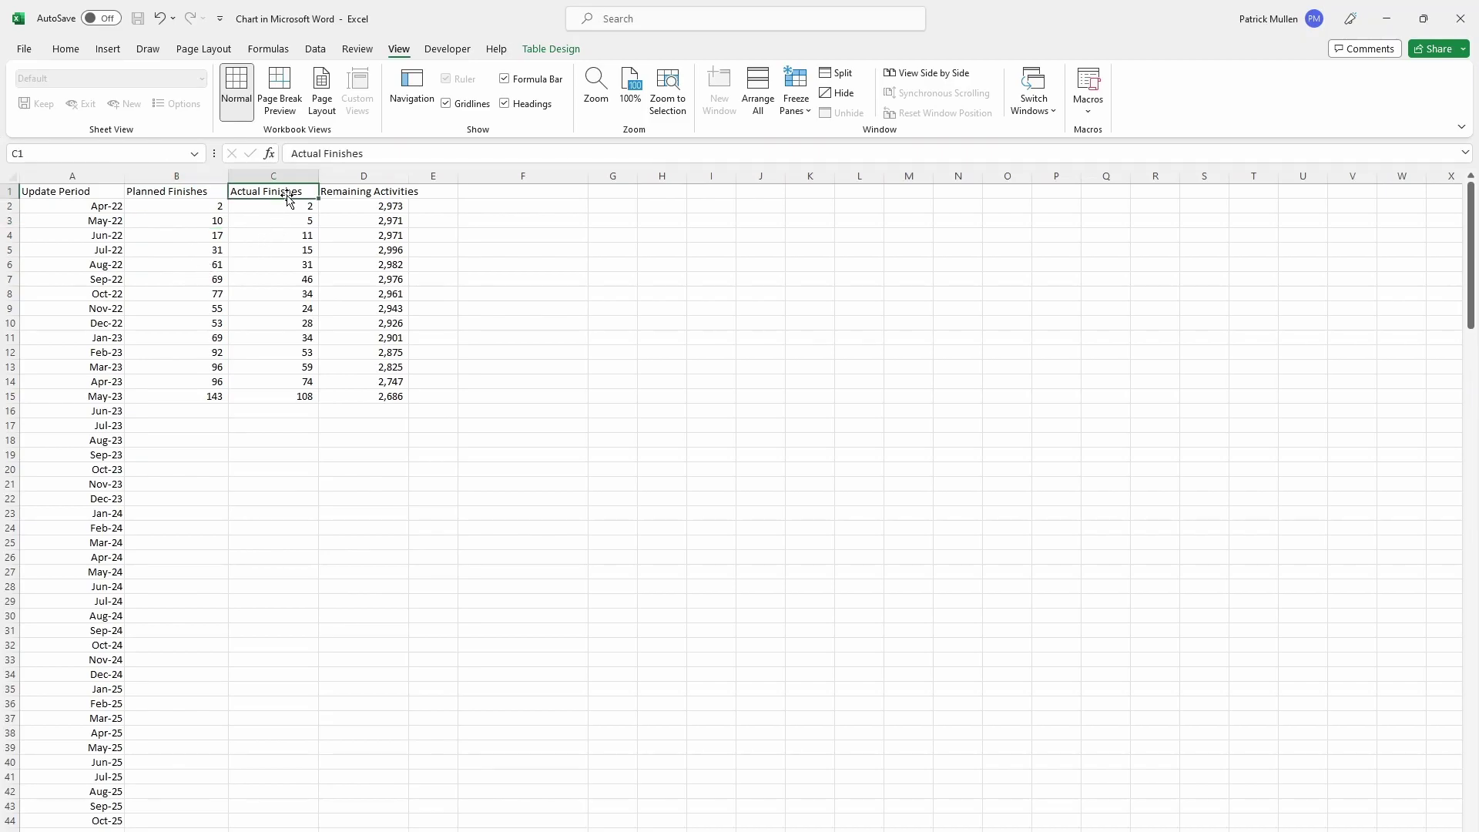
left_click(288, 251)
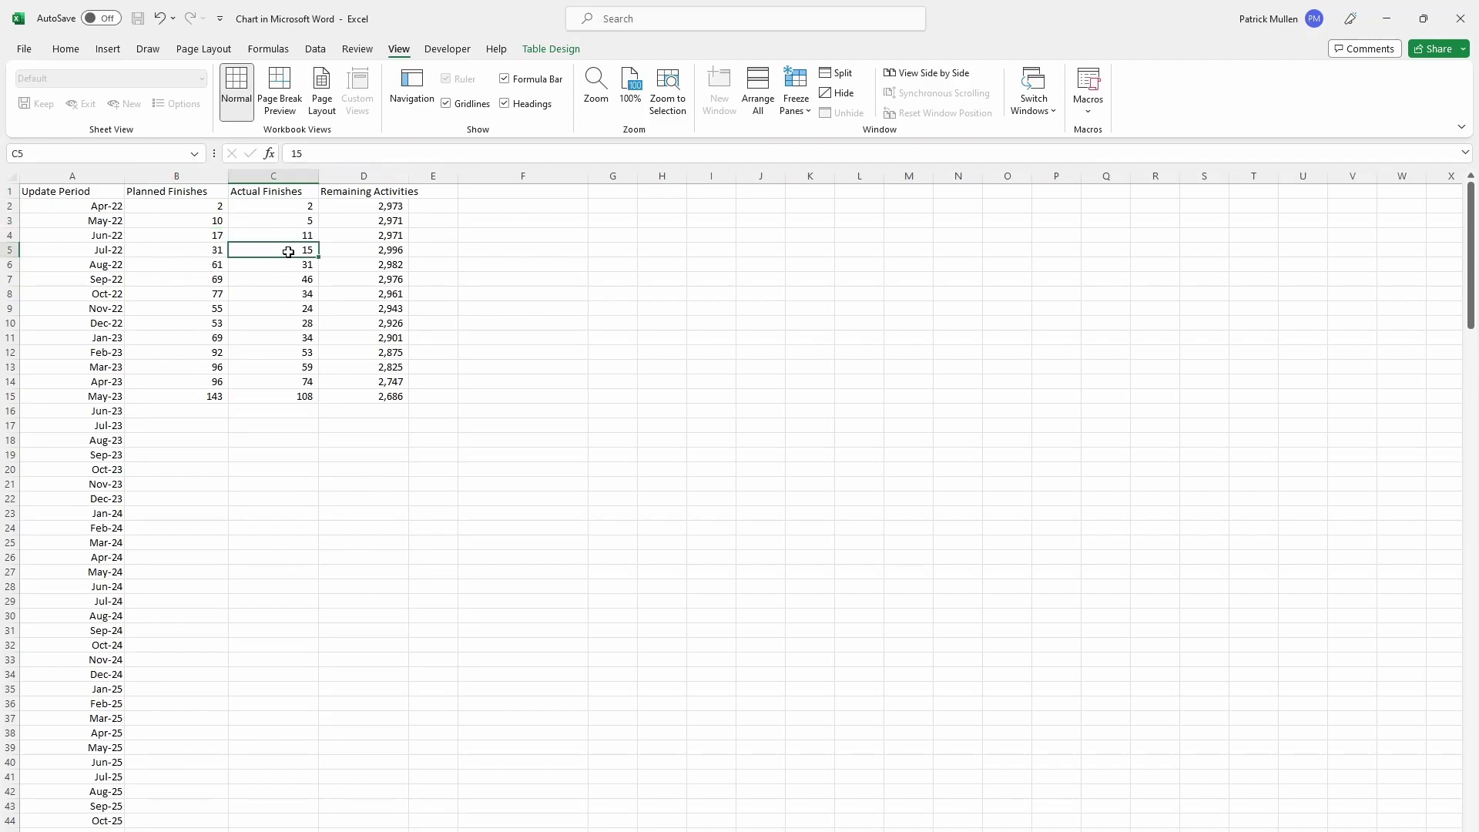
left_click(387, 193)
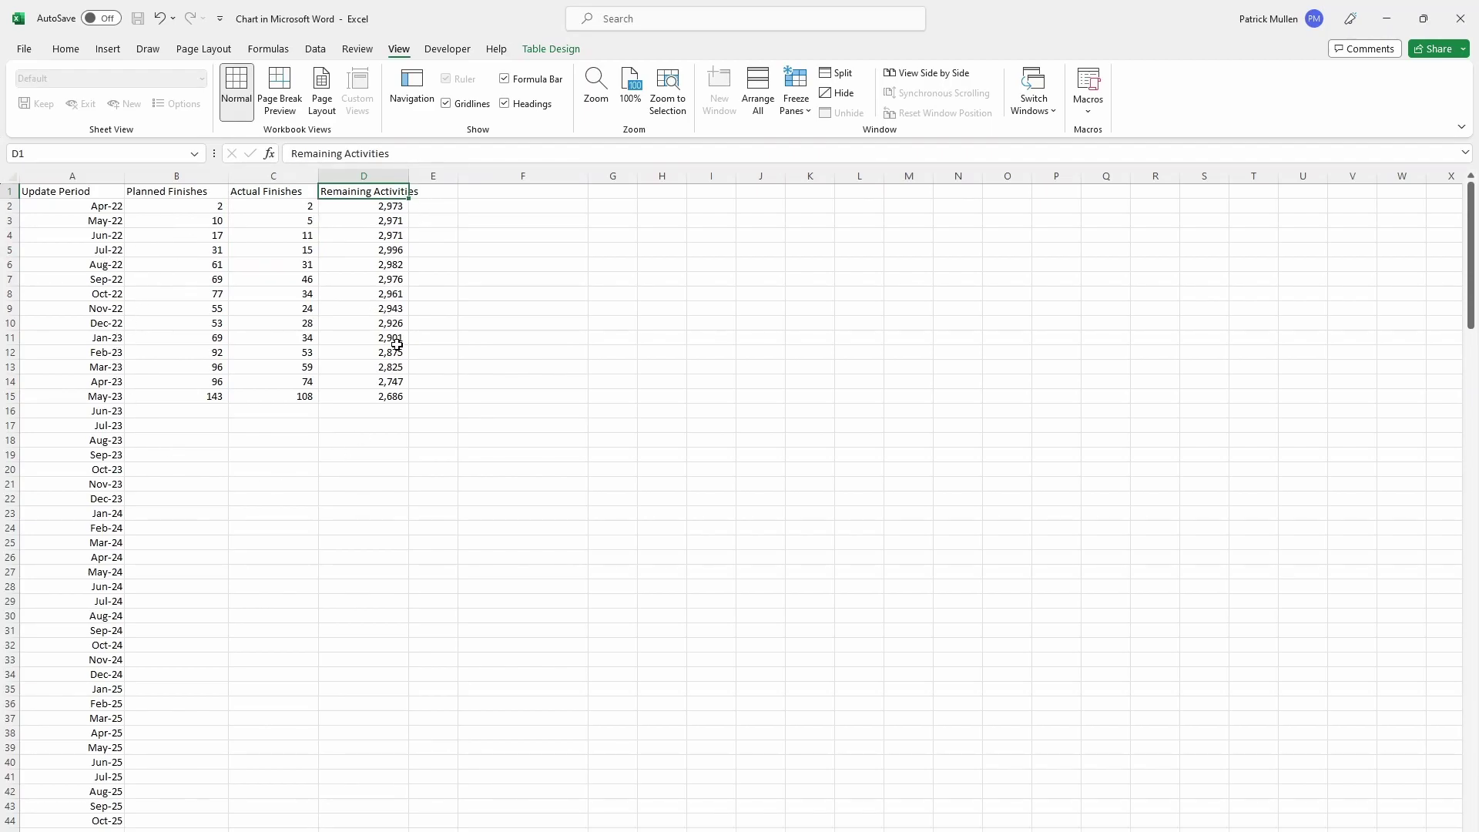
- Insert a clustered column chart from the table range A1:D65
left_click_drag(77, 191, 389, 807)
left_click(94, 54)
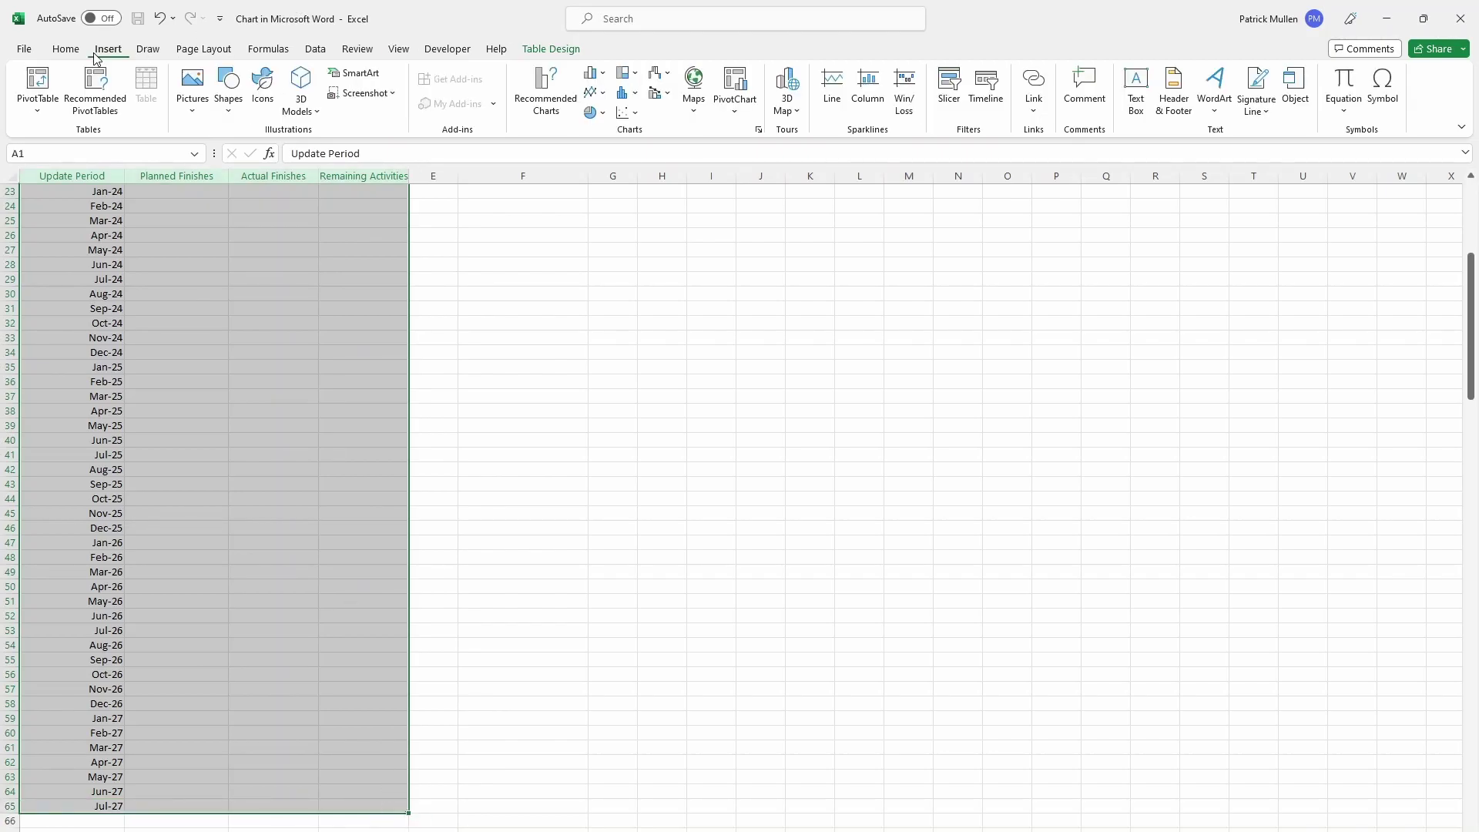
left_click(603, 73)
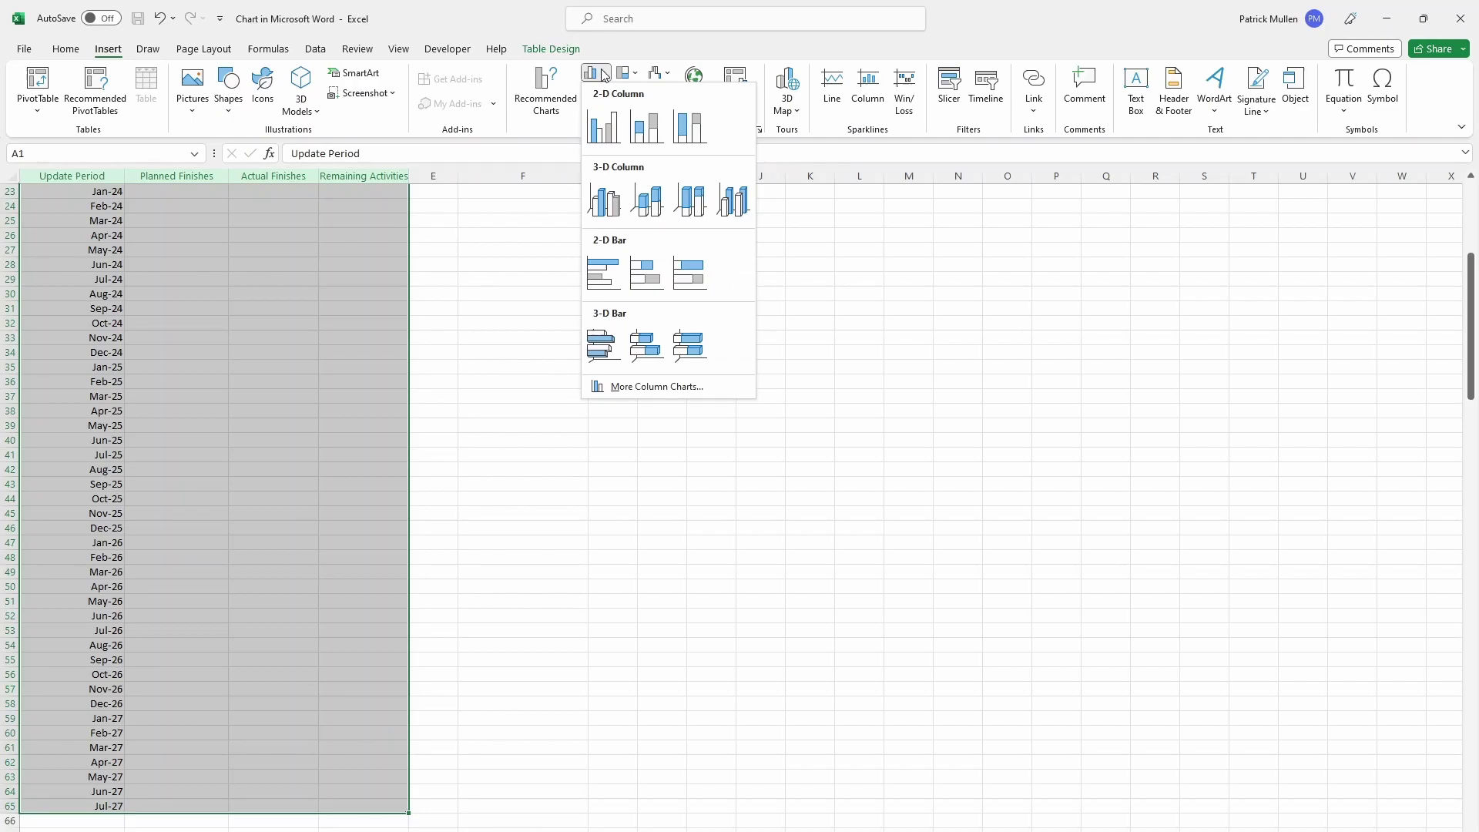
left_click(602, 129)
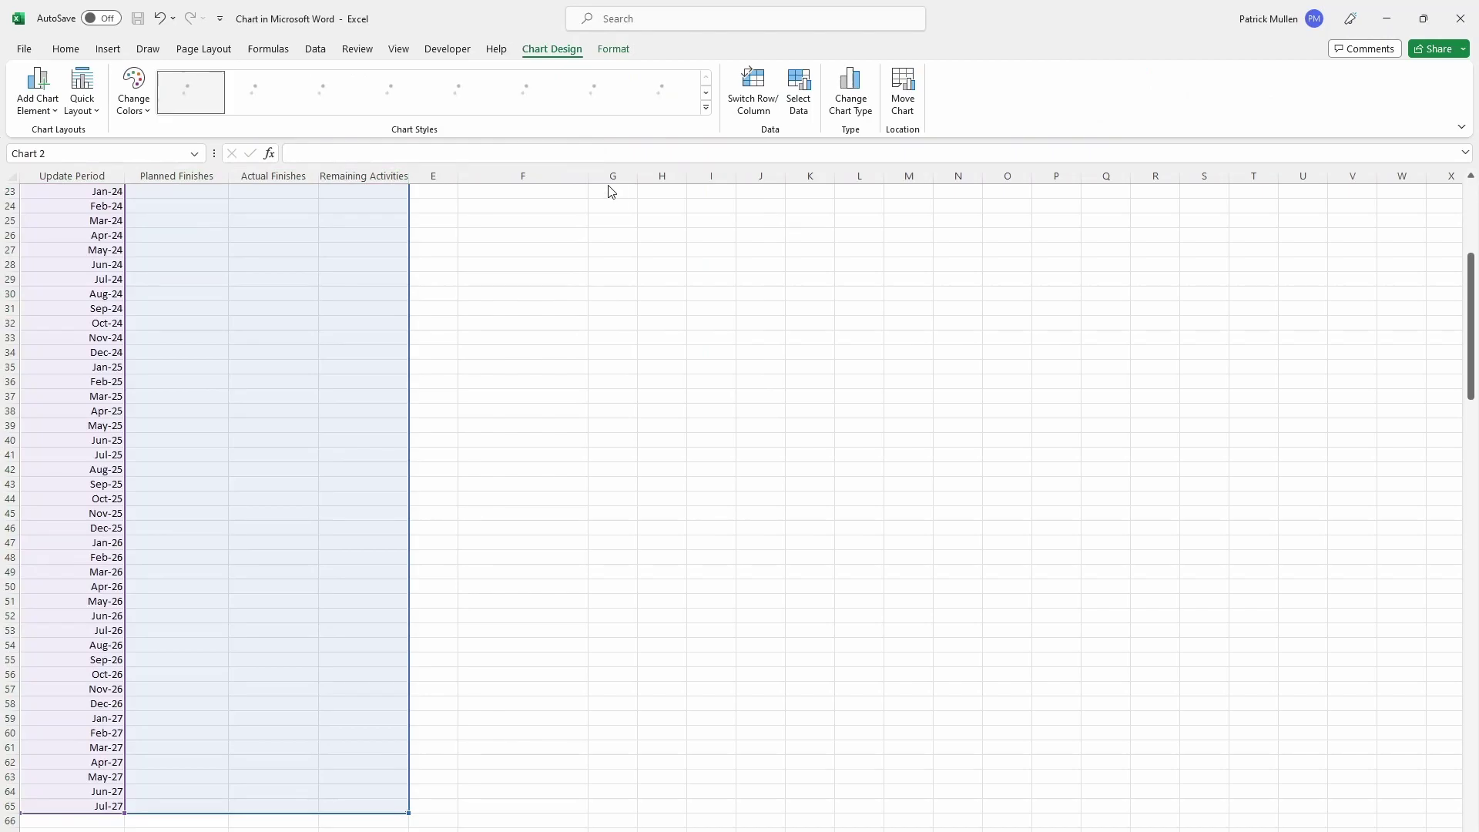
- Move the new chart beside the table and enlarge it, then select the Remaining Activities series
mouse_move(608, 419)
left_mouse_down()
mouse_move(524, 340)
mouse_move(507, 249)
left_mouse_up()
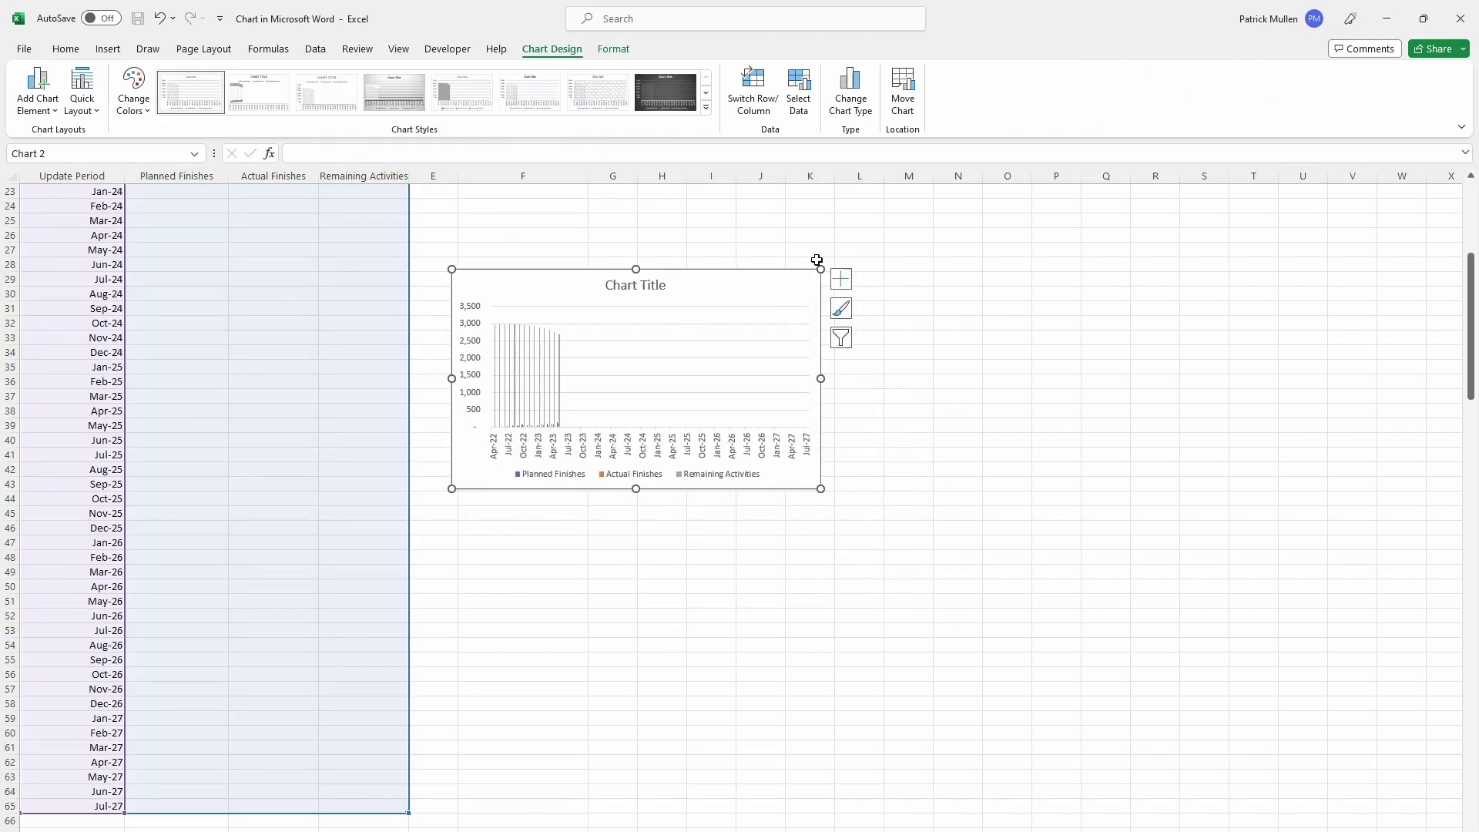
left_click_drag(821, 269, 1037, 176)
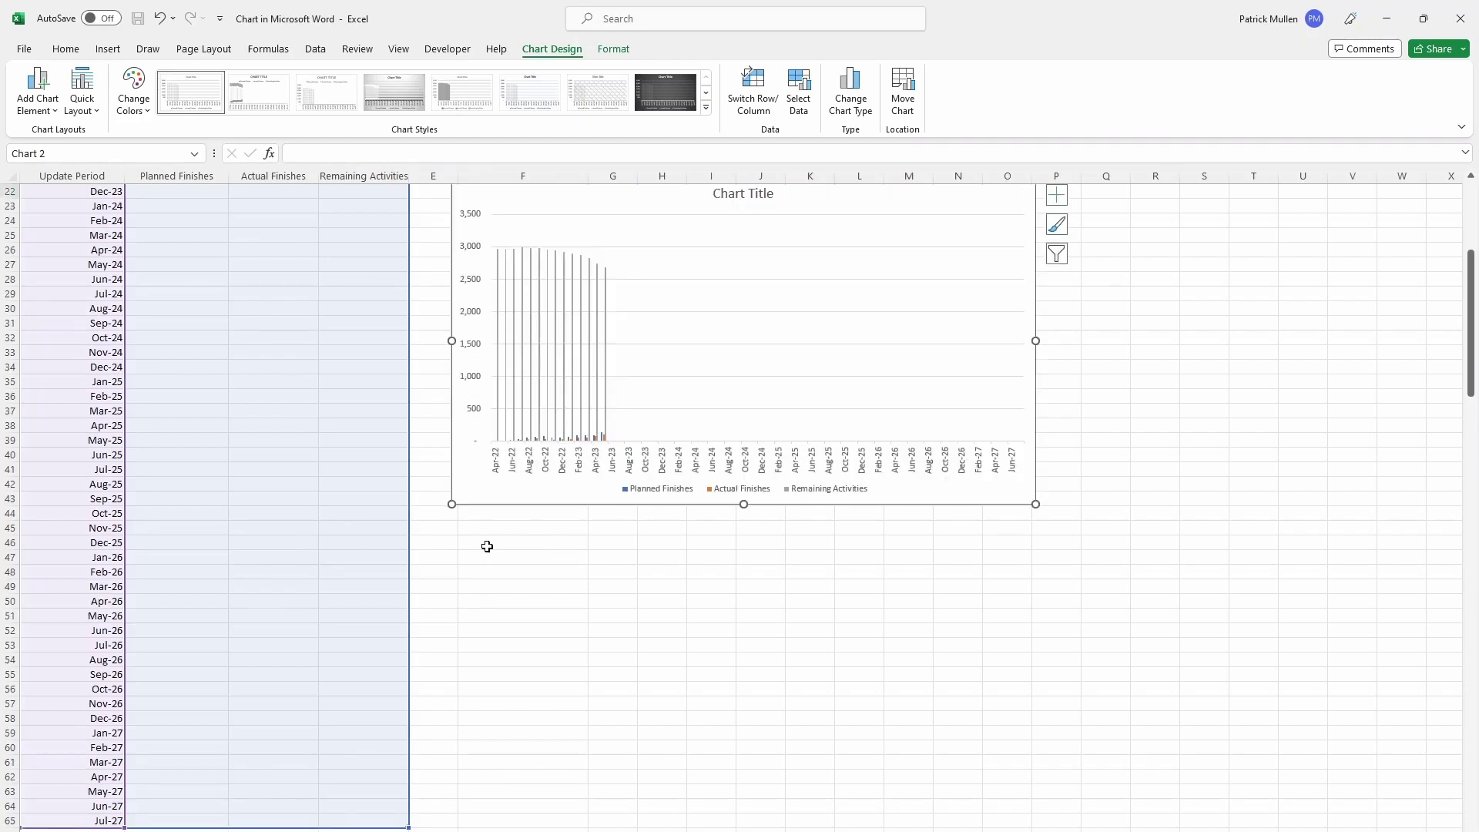
left_click_drag(459, 506, 271, 716)
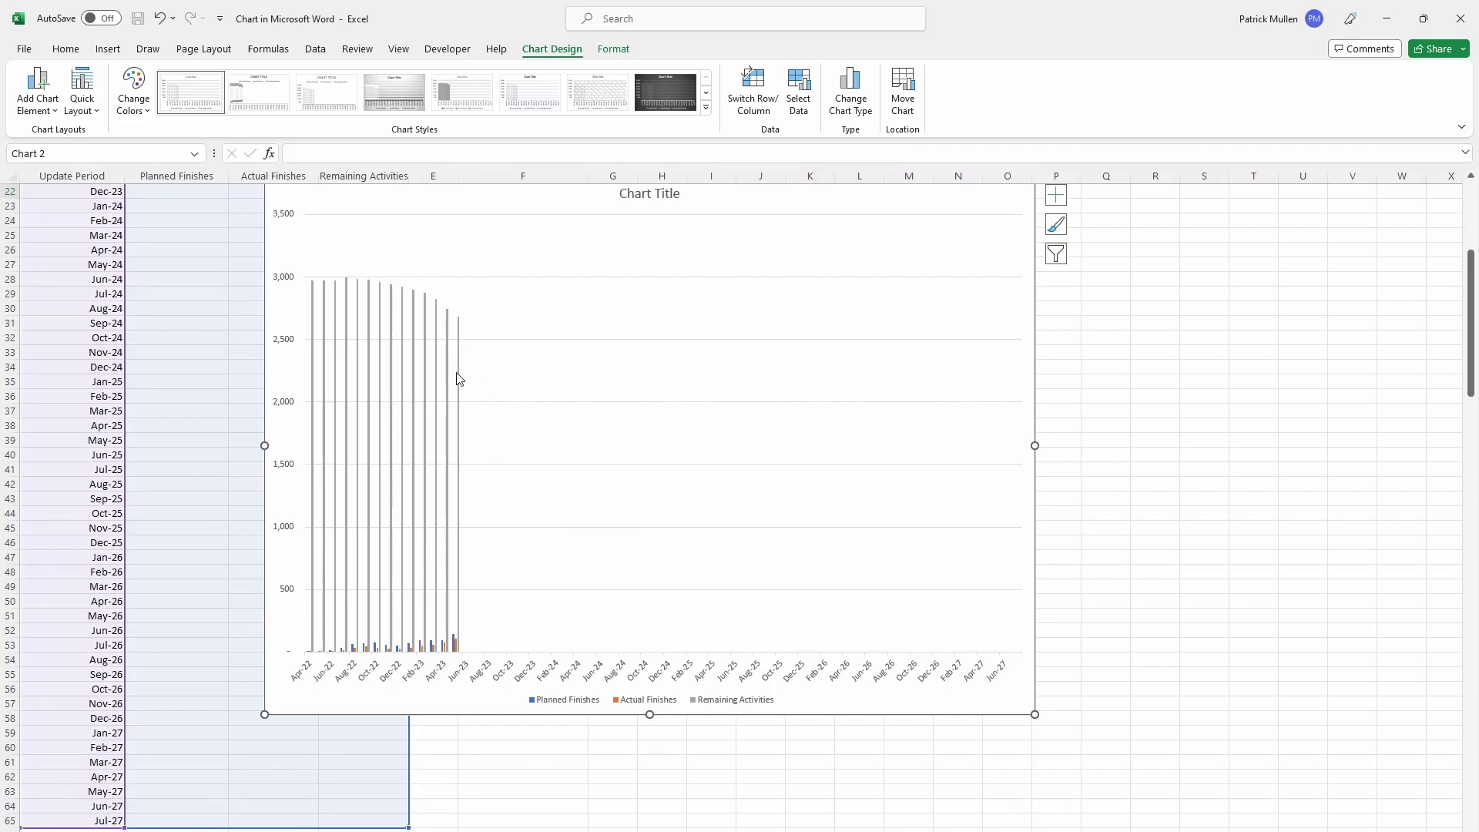
left_click(424, 360)
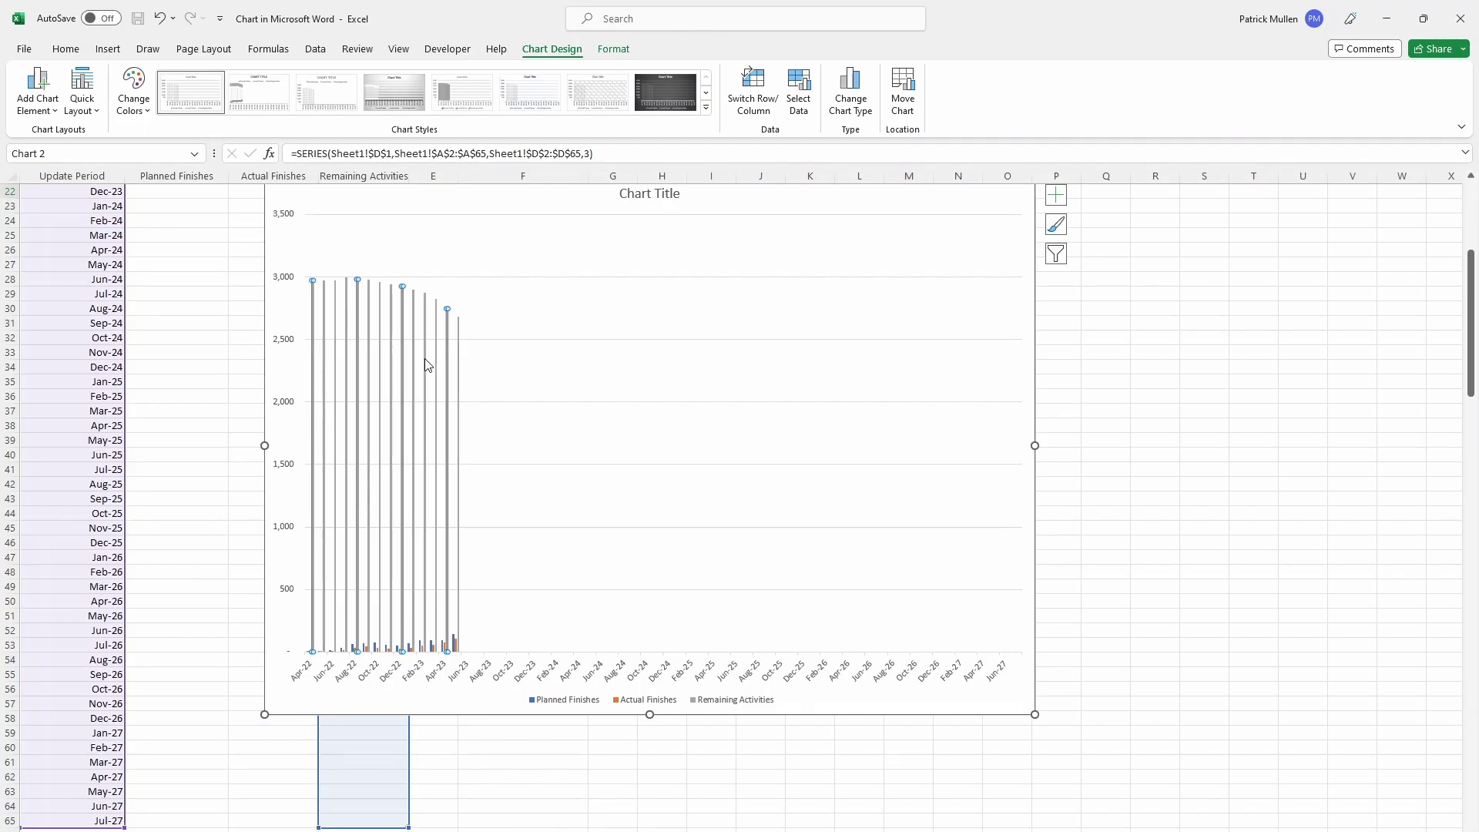
scroll(227, 425, "up", 7)
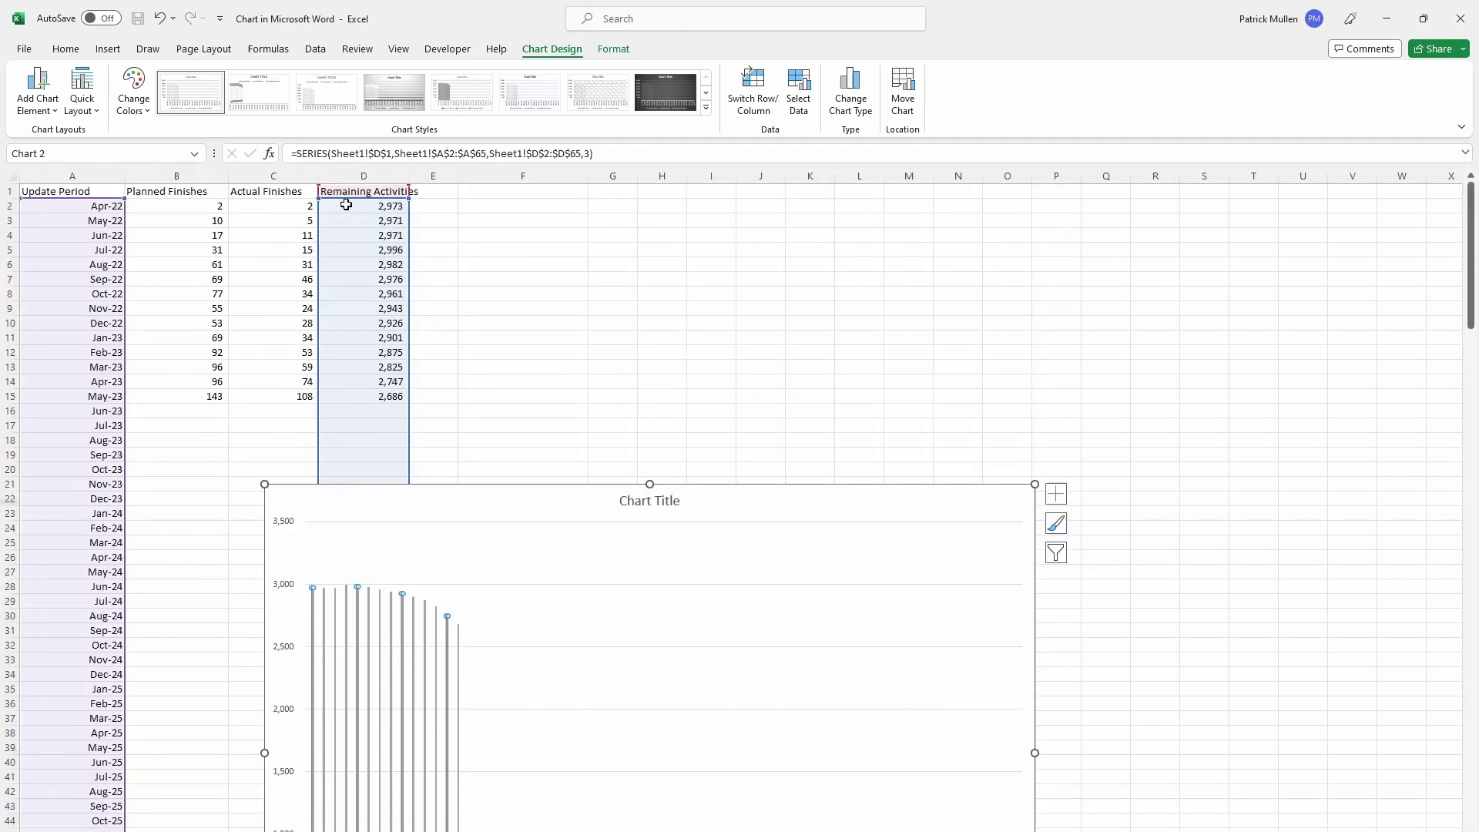
scroll(397, 609, "down", 2)
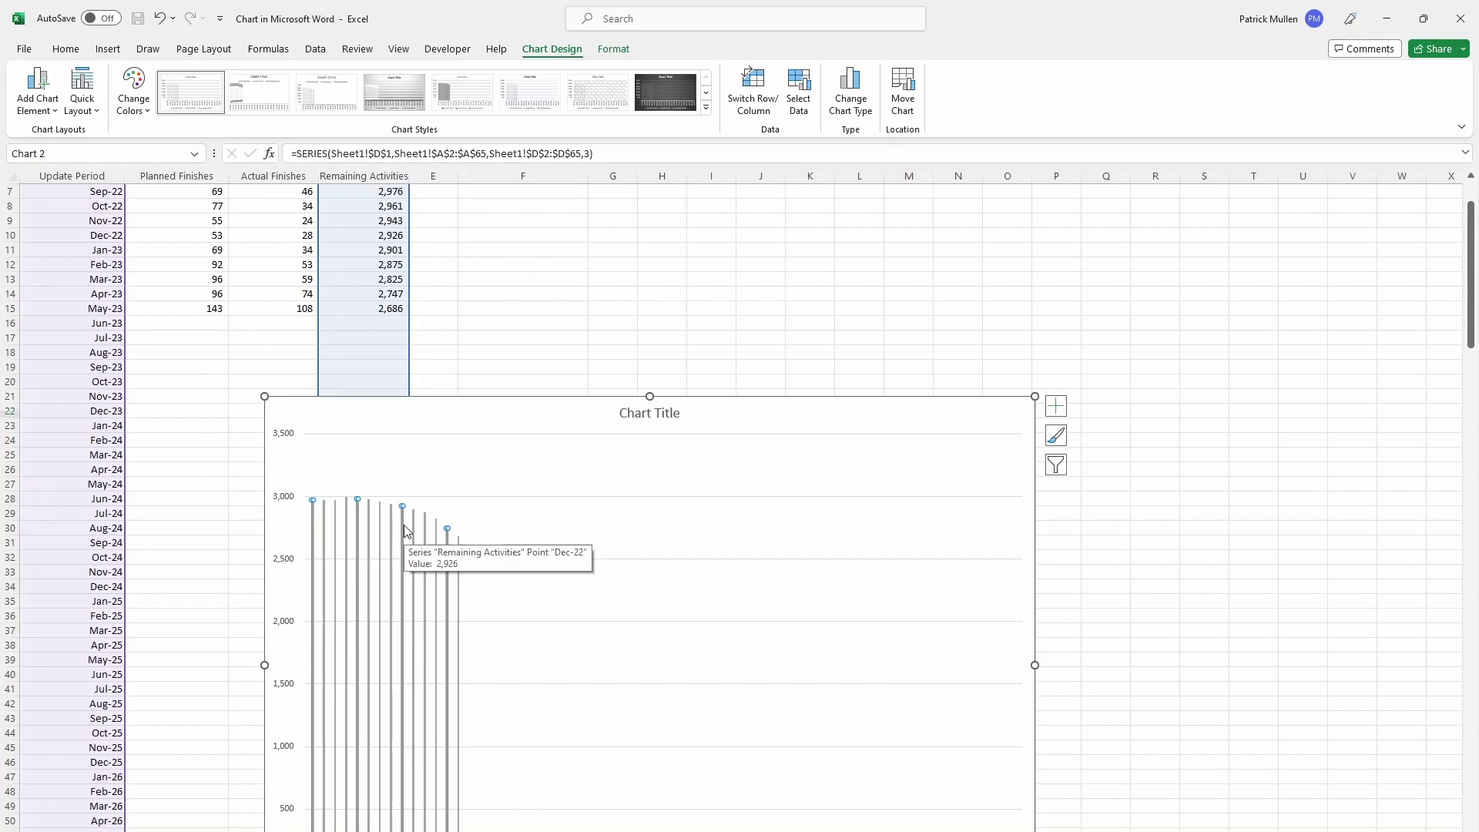
- Plot the Remaining Activities series on the Secondary Axis via Format Data Series
right_click(404, 525)
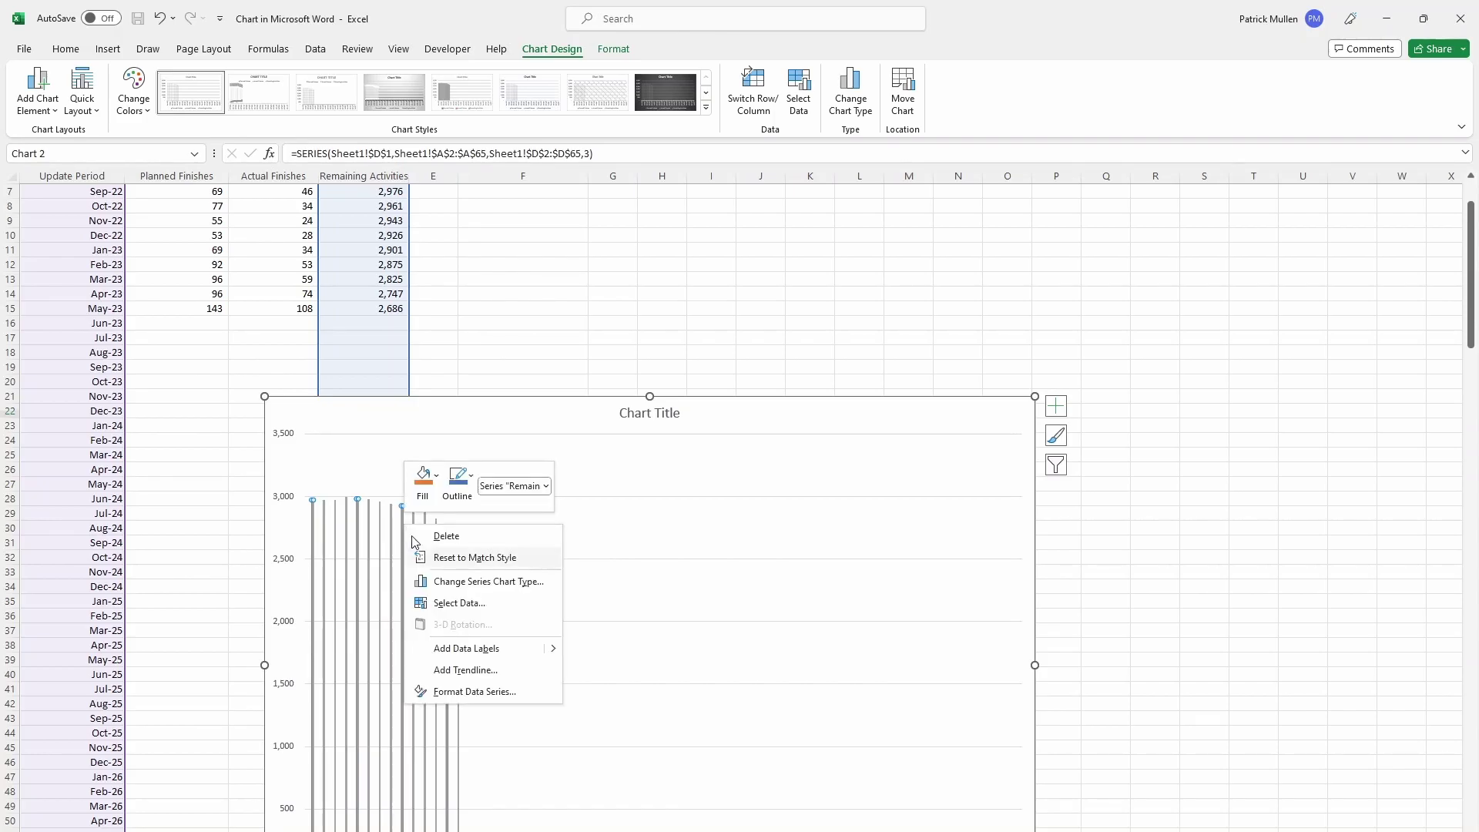
left_click(473, 691)
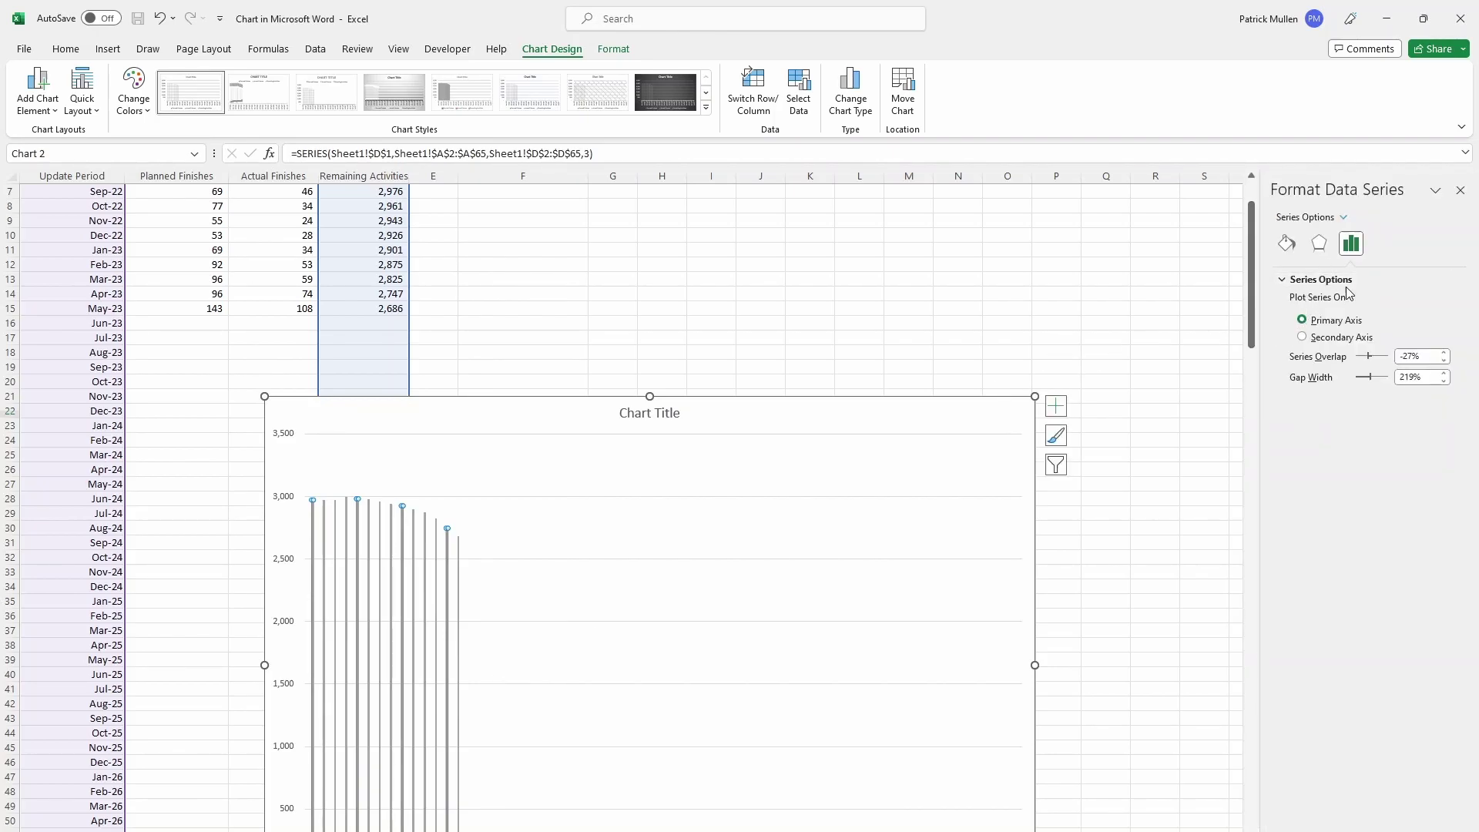
left_click(1302, 336)
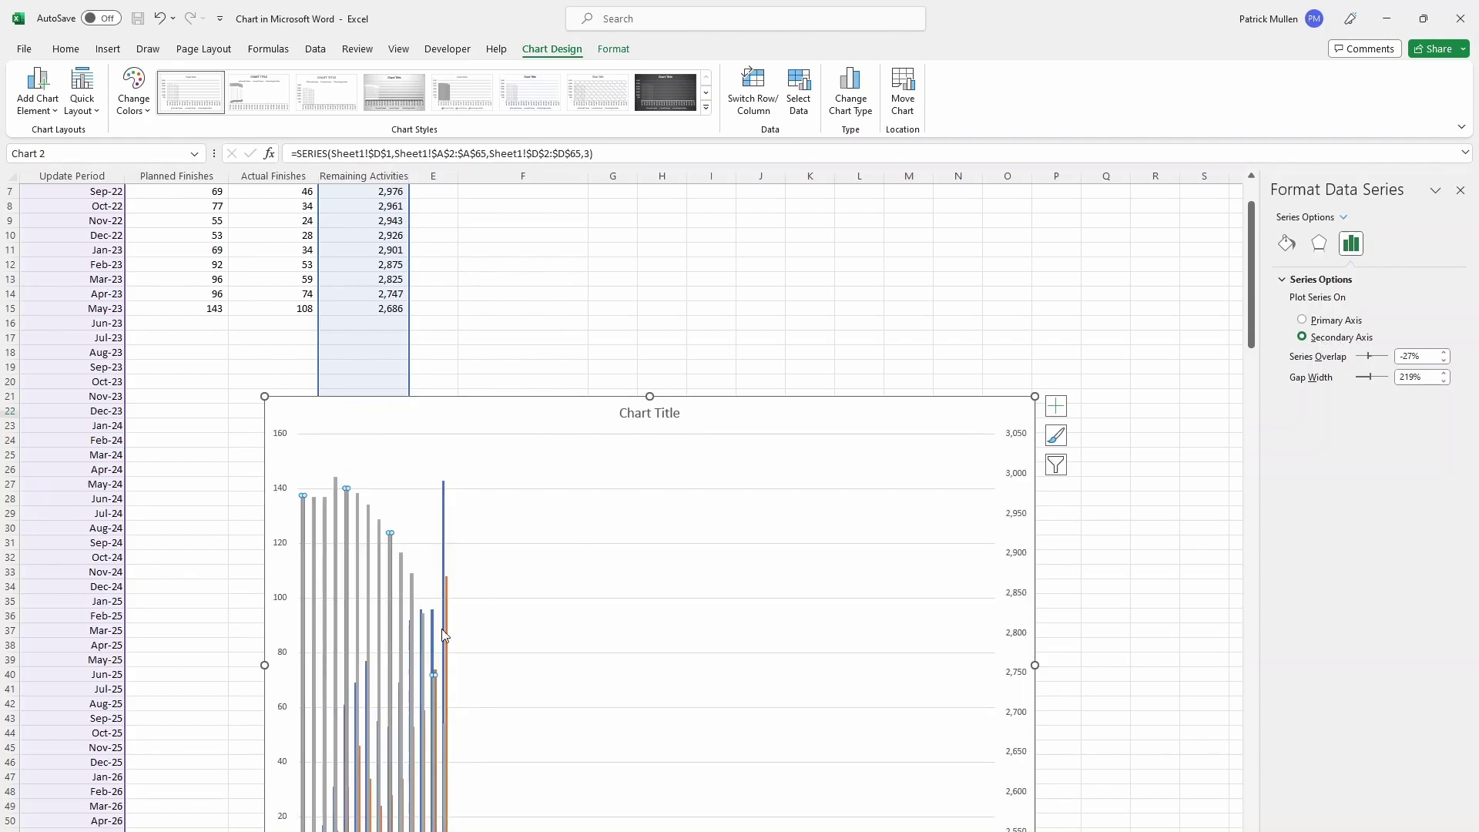
left_click(1462, 190)
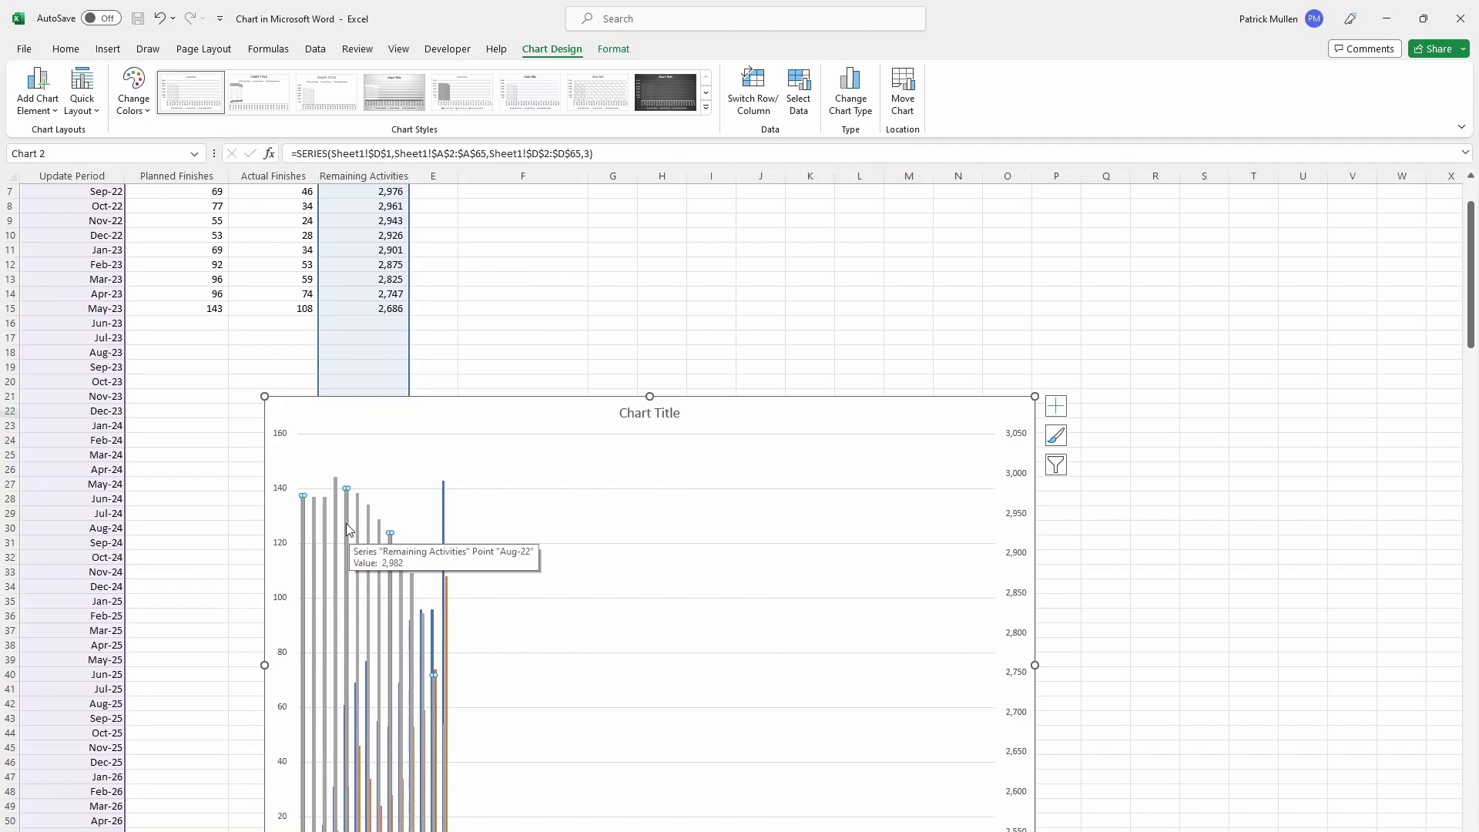
- Make Remaining Activities a Line in a combo chart and drag the chart up beside the data
left_click(852, 92)
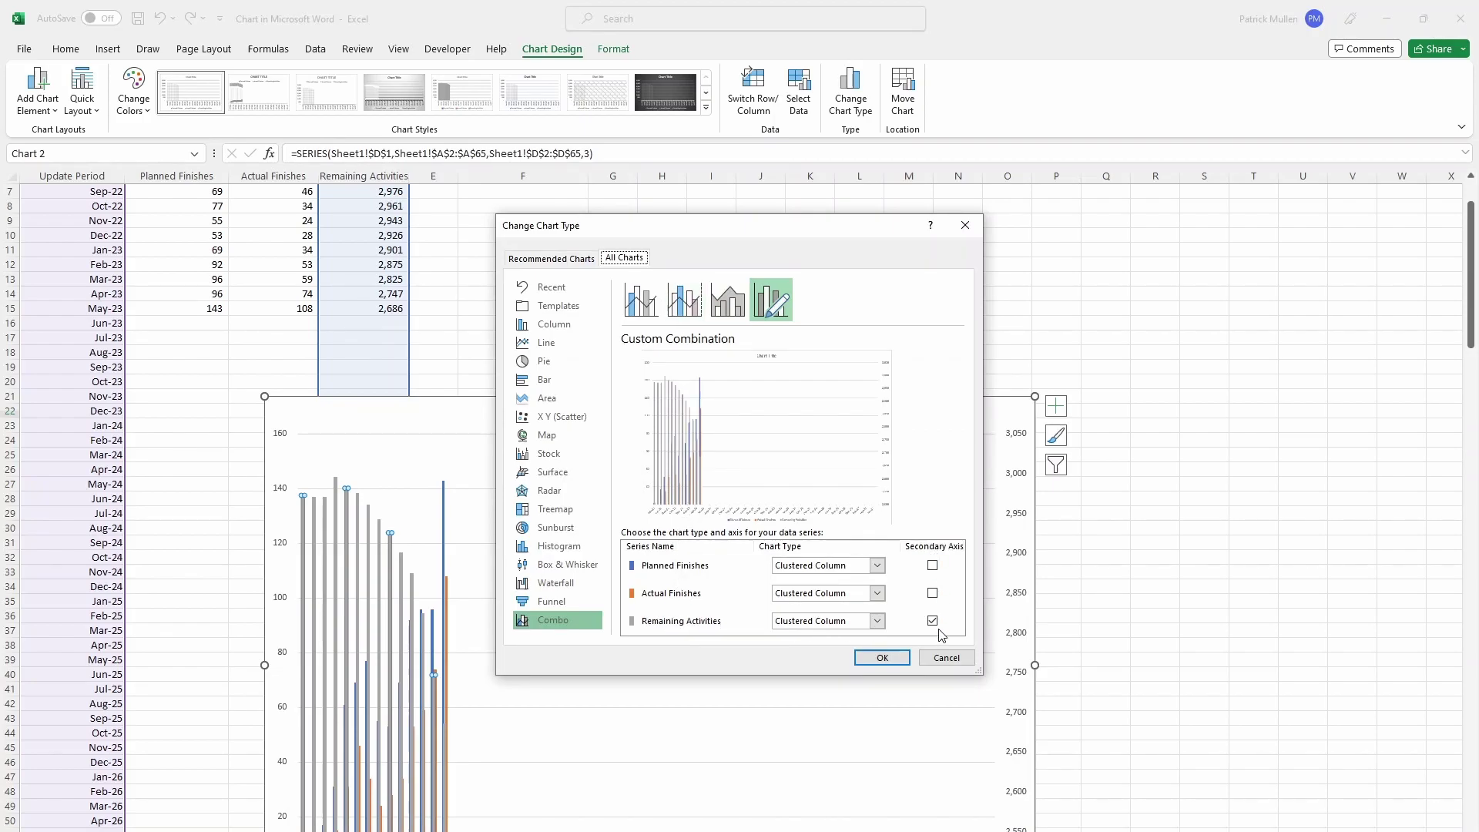
left_click(842, 627)
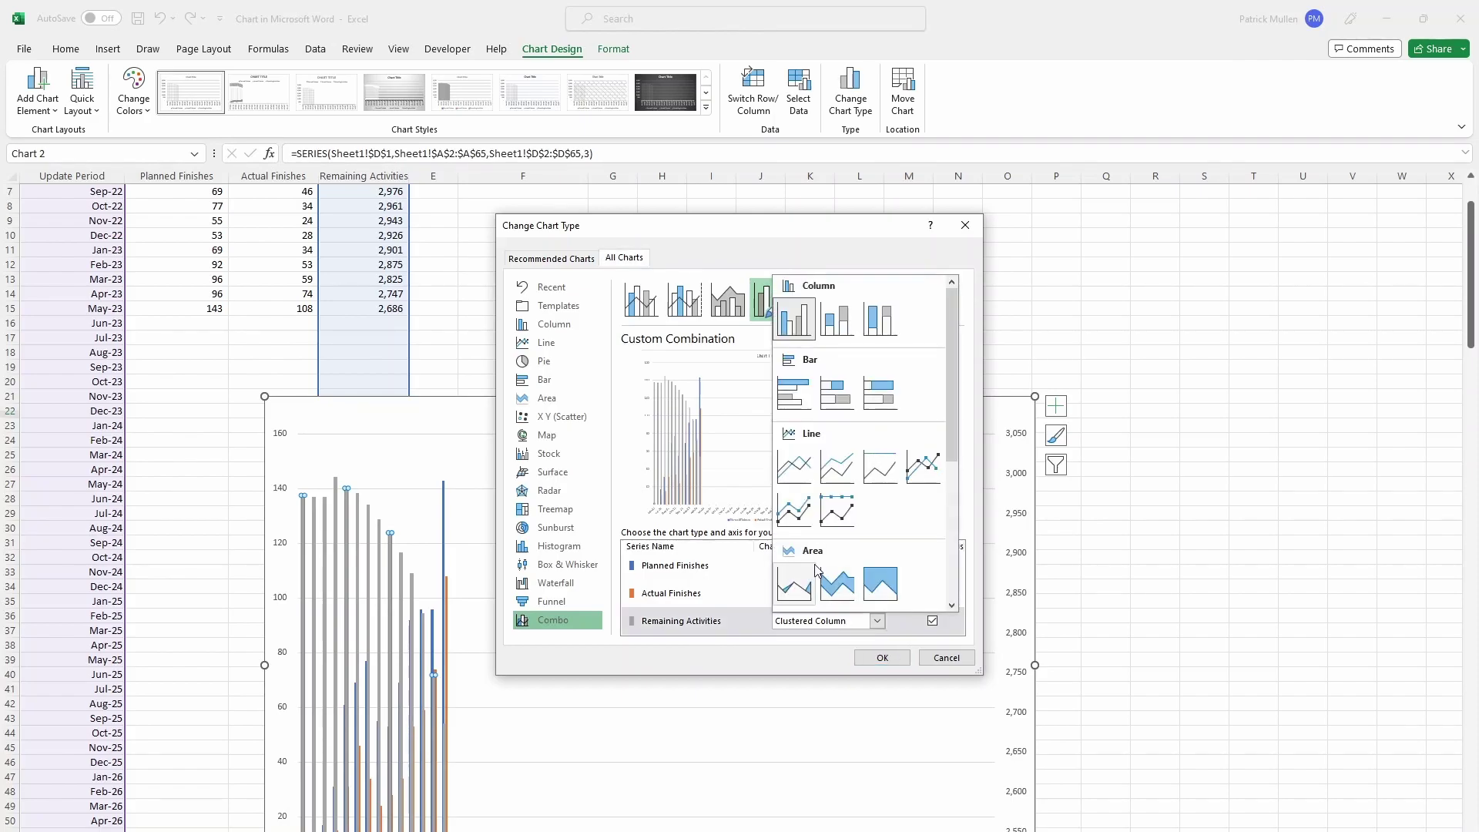
left_click(794, 467)
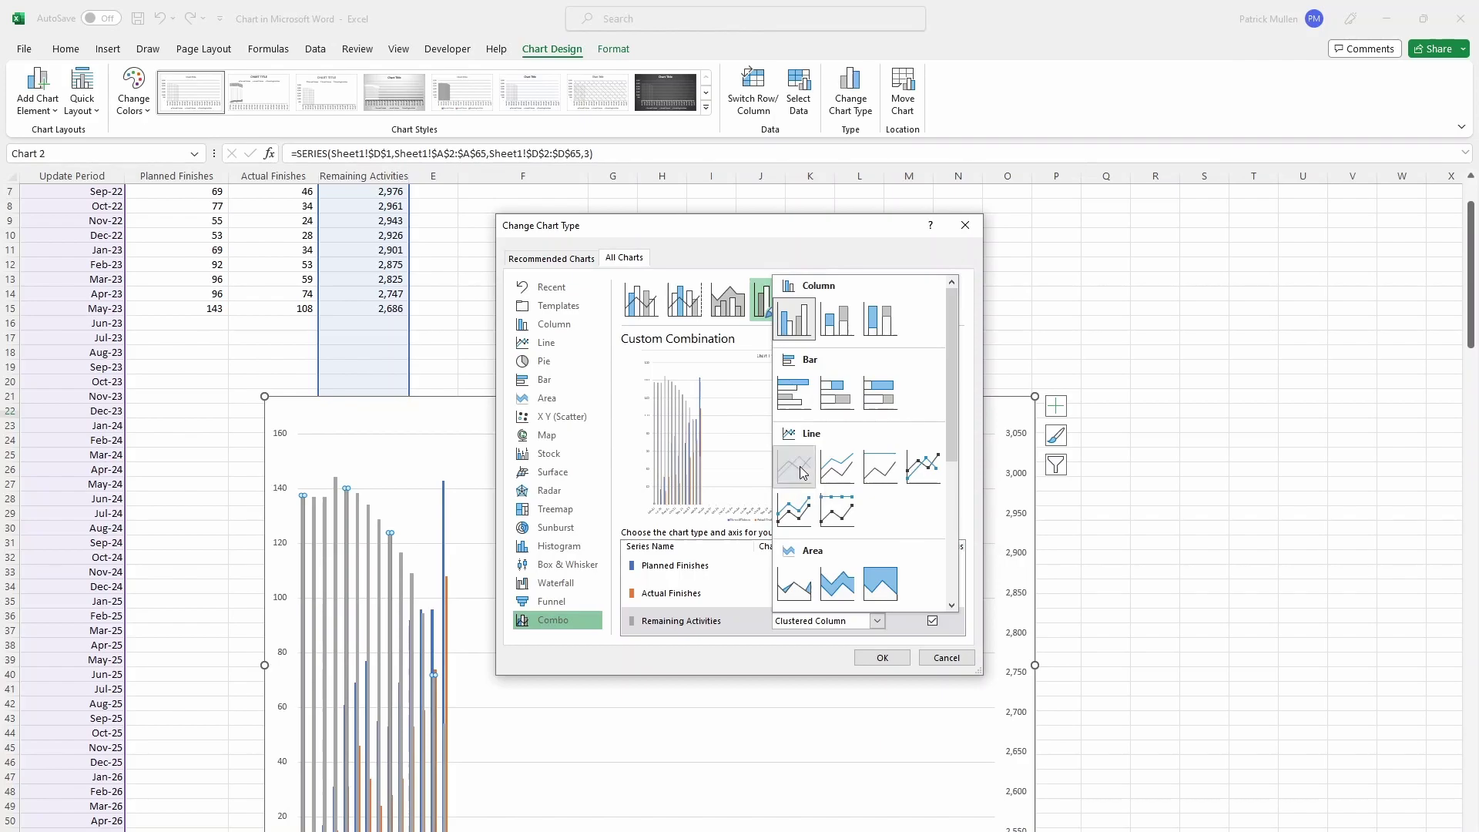
left_click(882, 657)
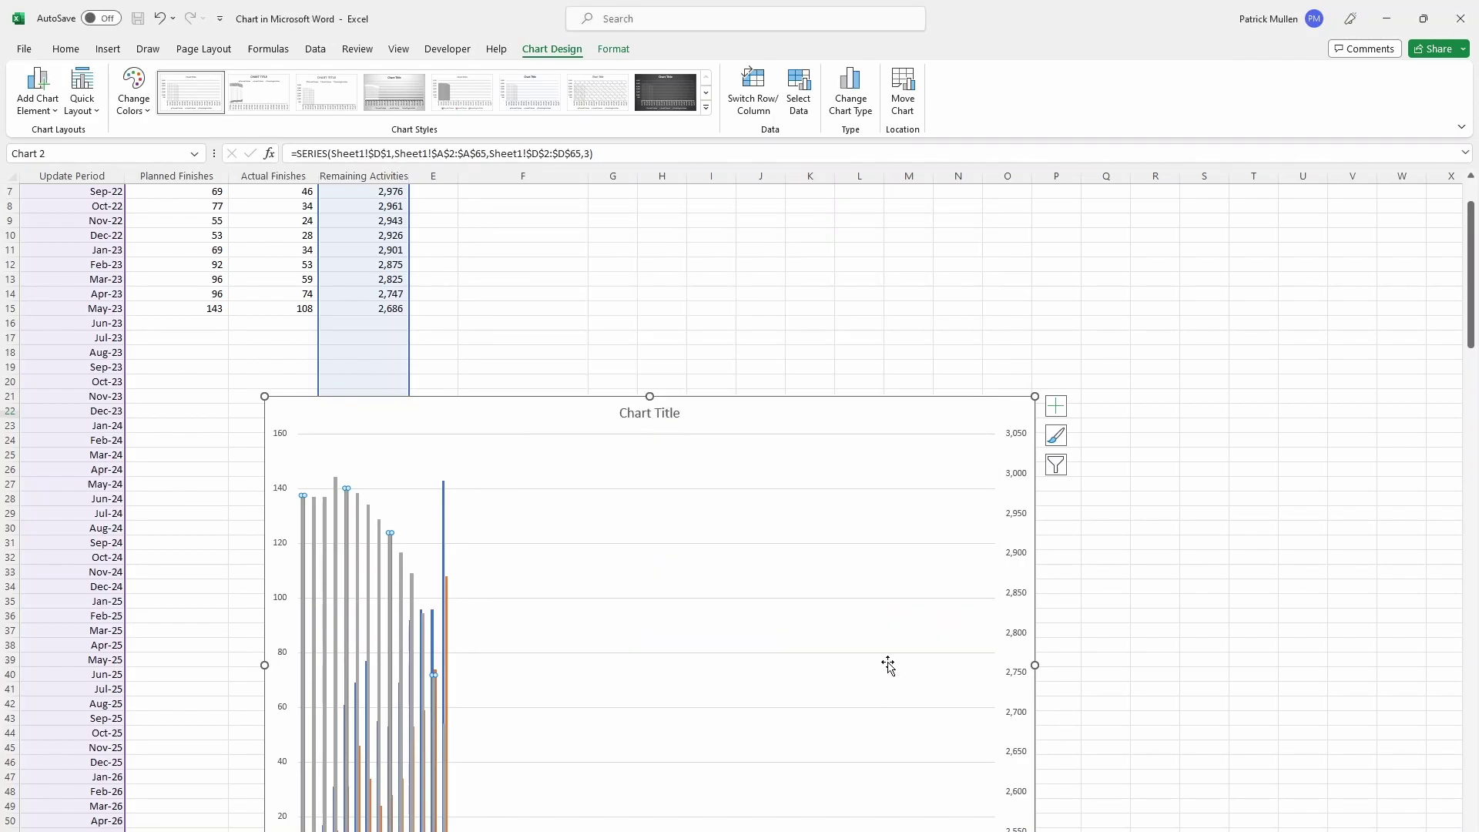
left_click_drag(732, 398, 721, 223)
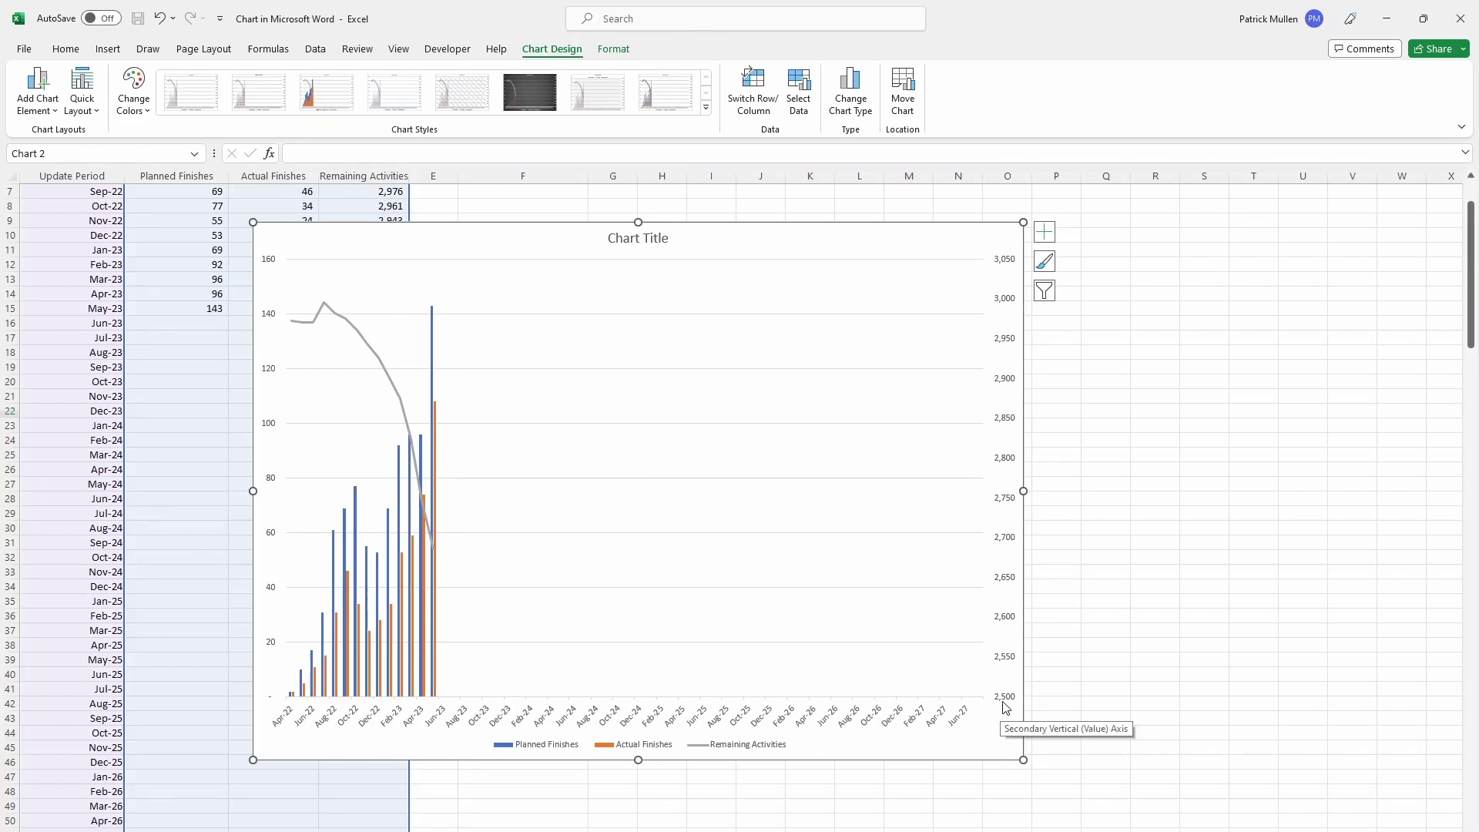
- Set the secondary axis Bounds Minimum to 0, giving a 0 to 3,500 scale
left_click(998, 624)
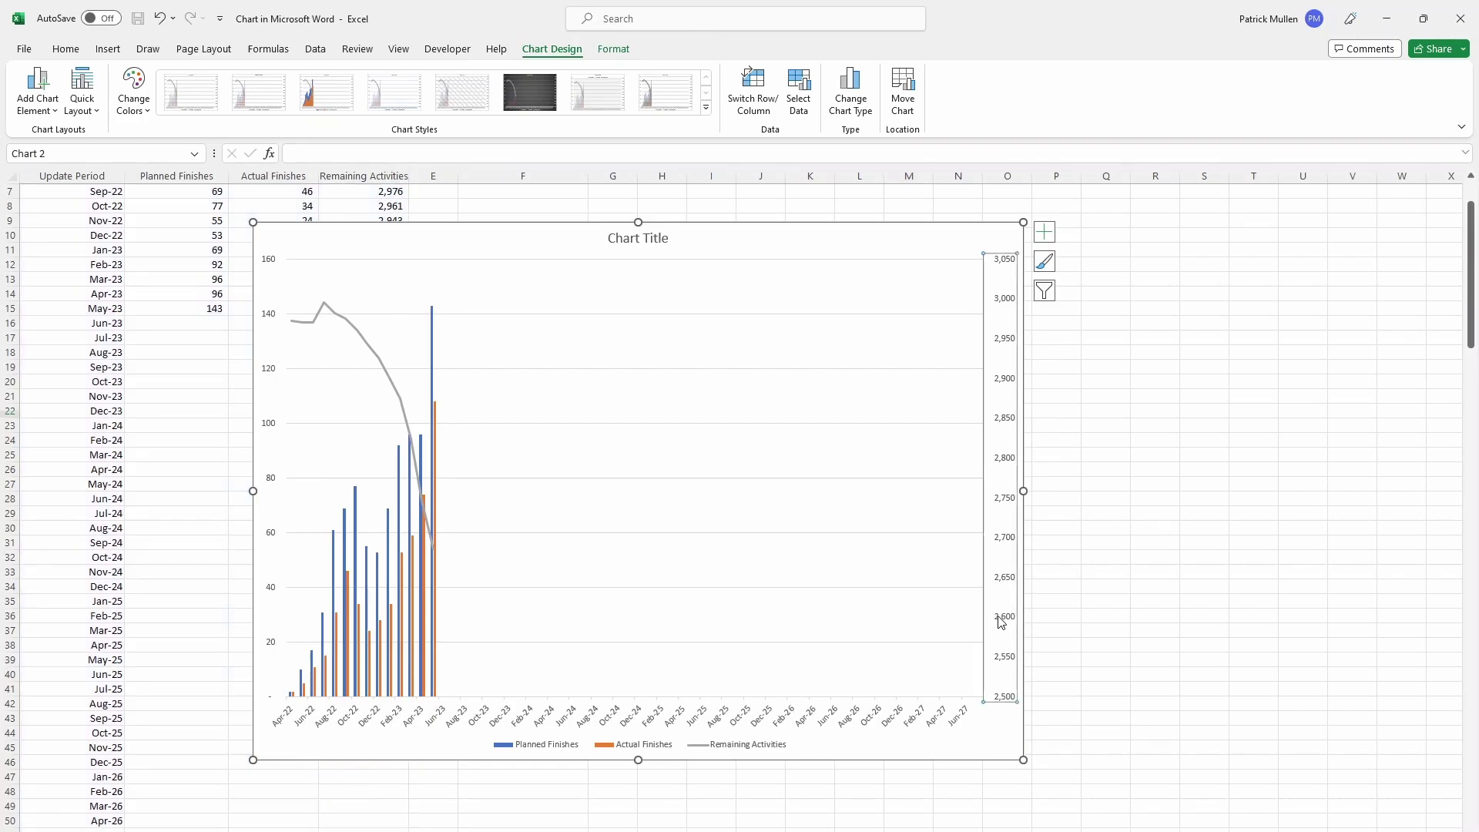
right_click(1001, 618)
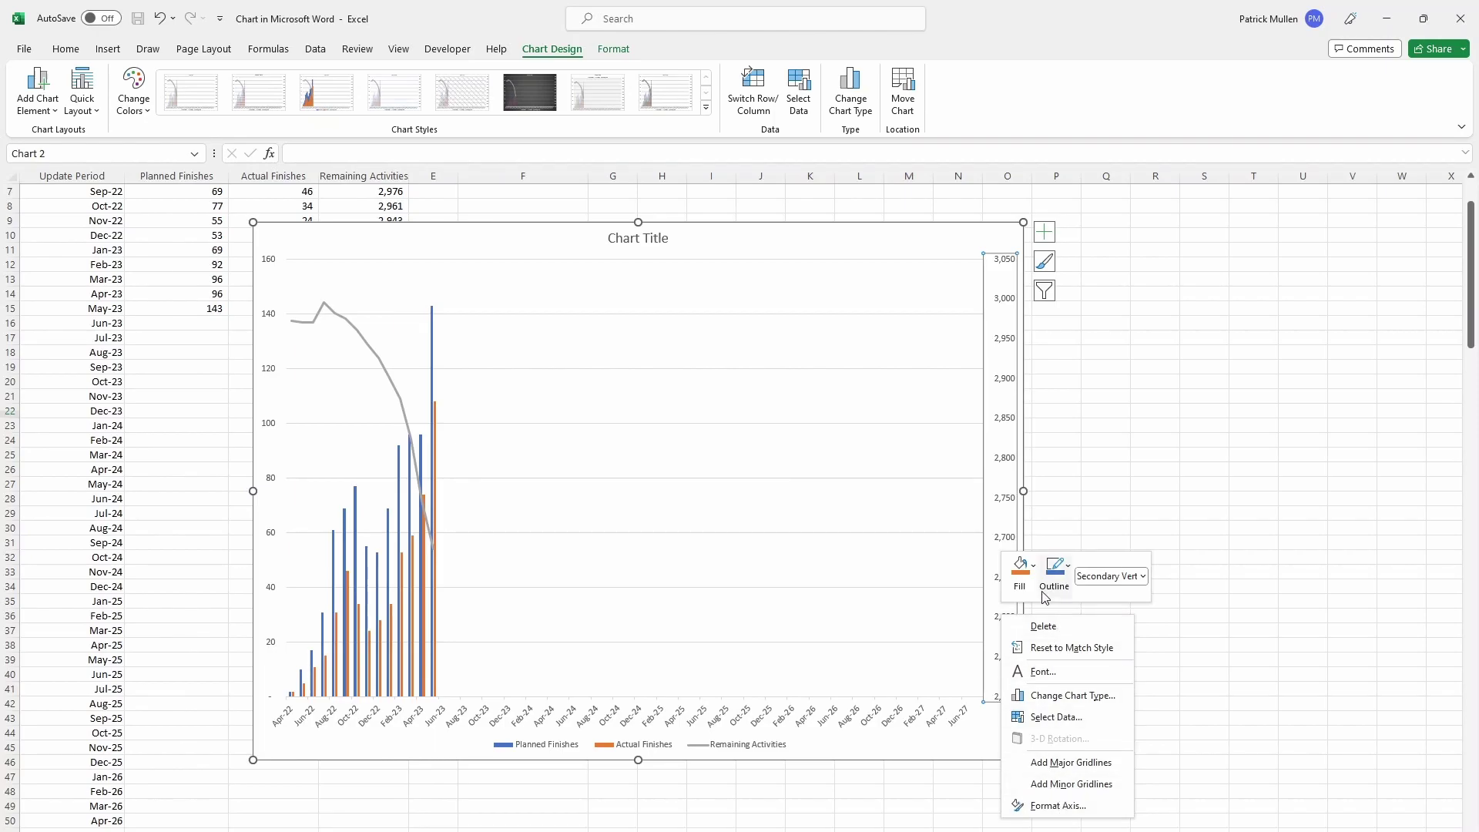
left_click(1062, 807)
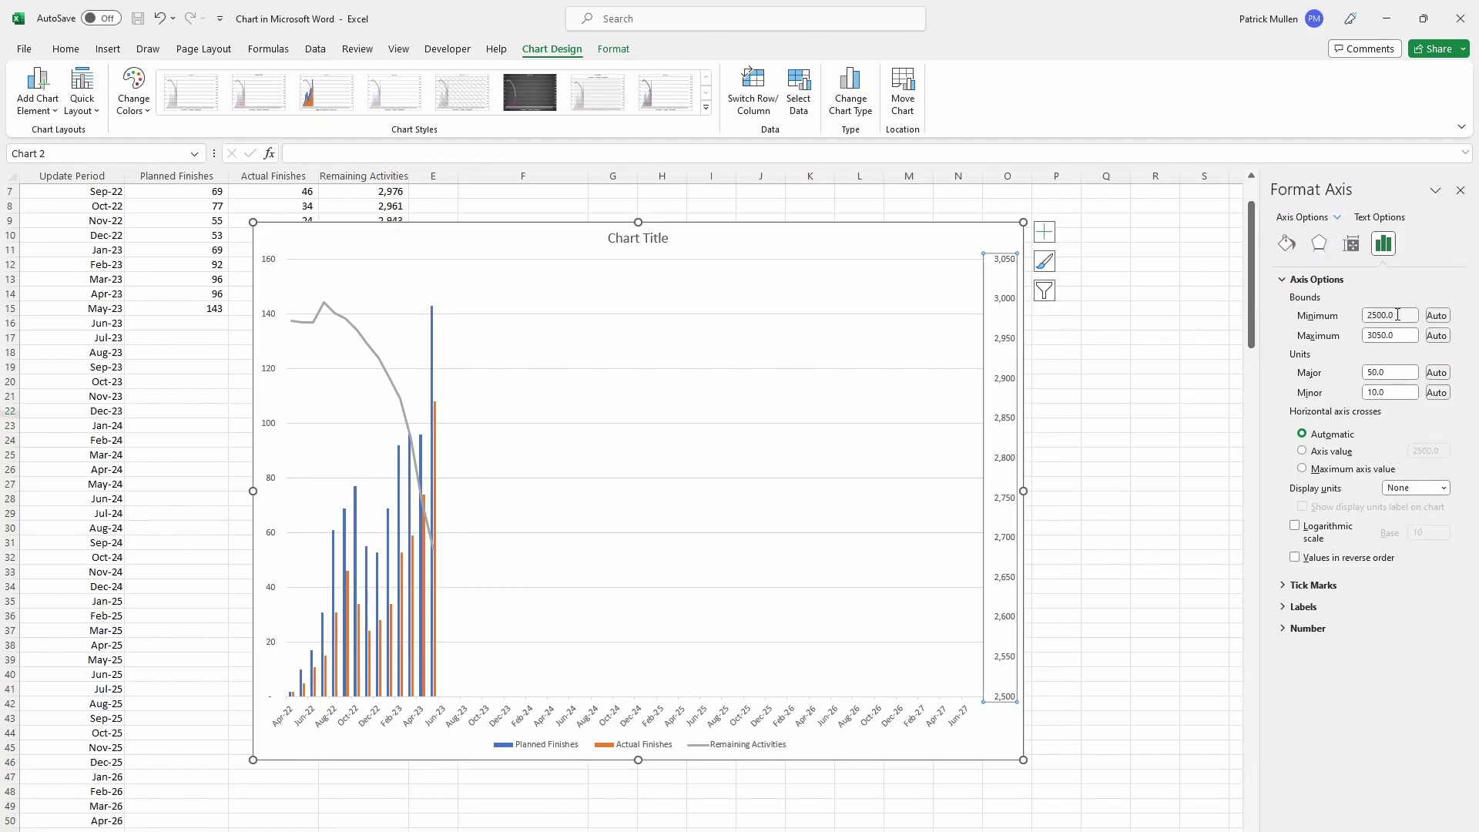
left_click_drag(1406, 314, 1353, 321)
type("0")
key("Return")
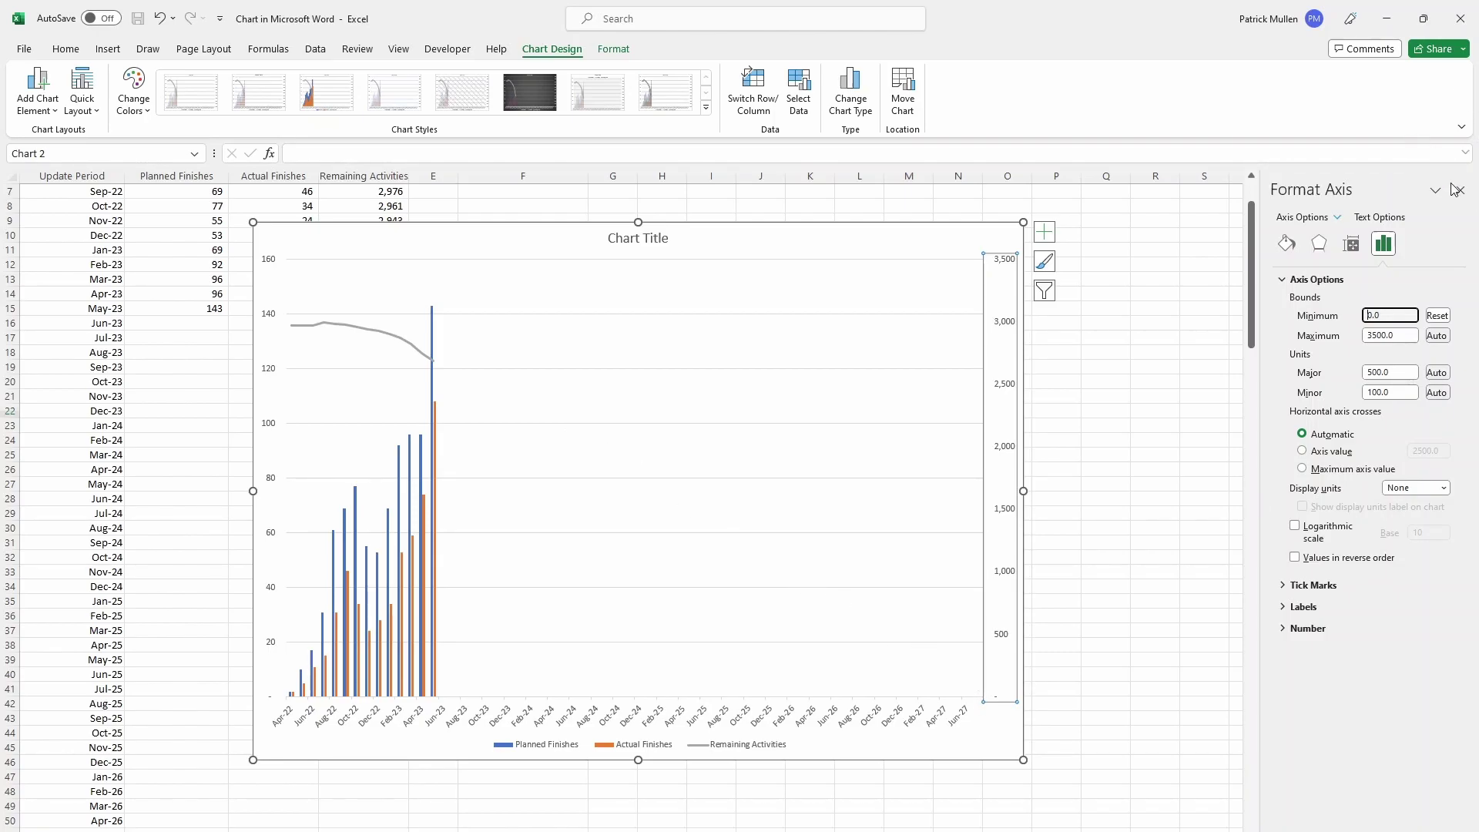
left_click(376, 330)
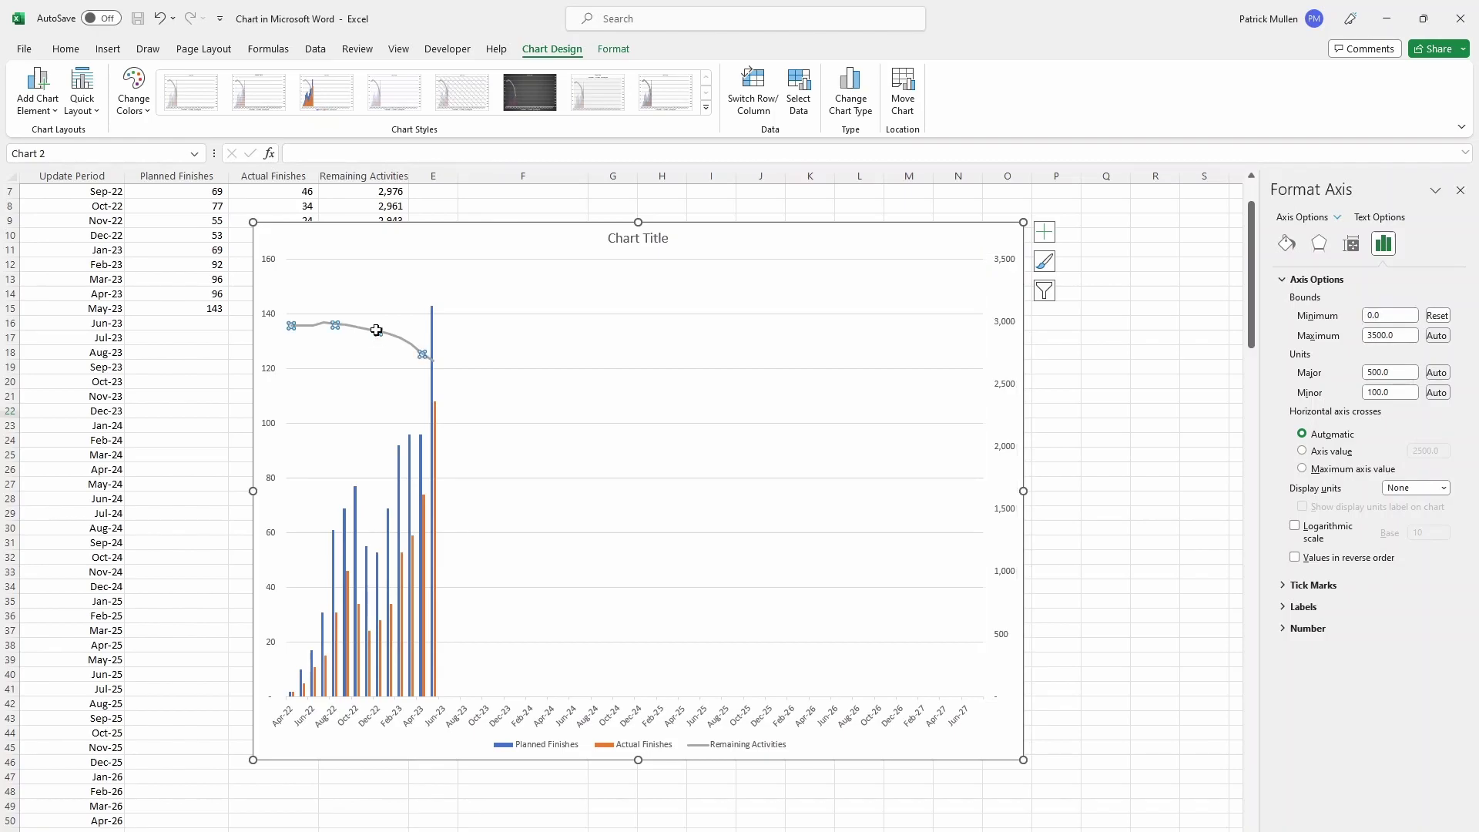
mouse_move(362, 333)
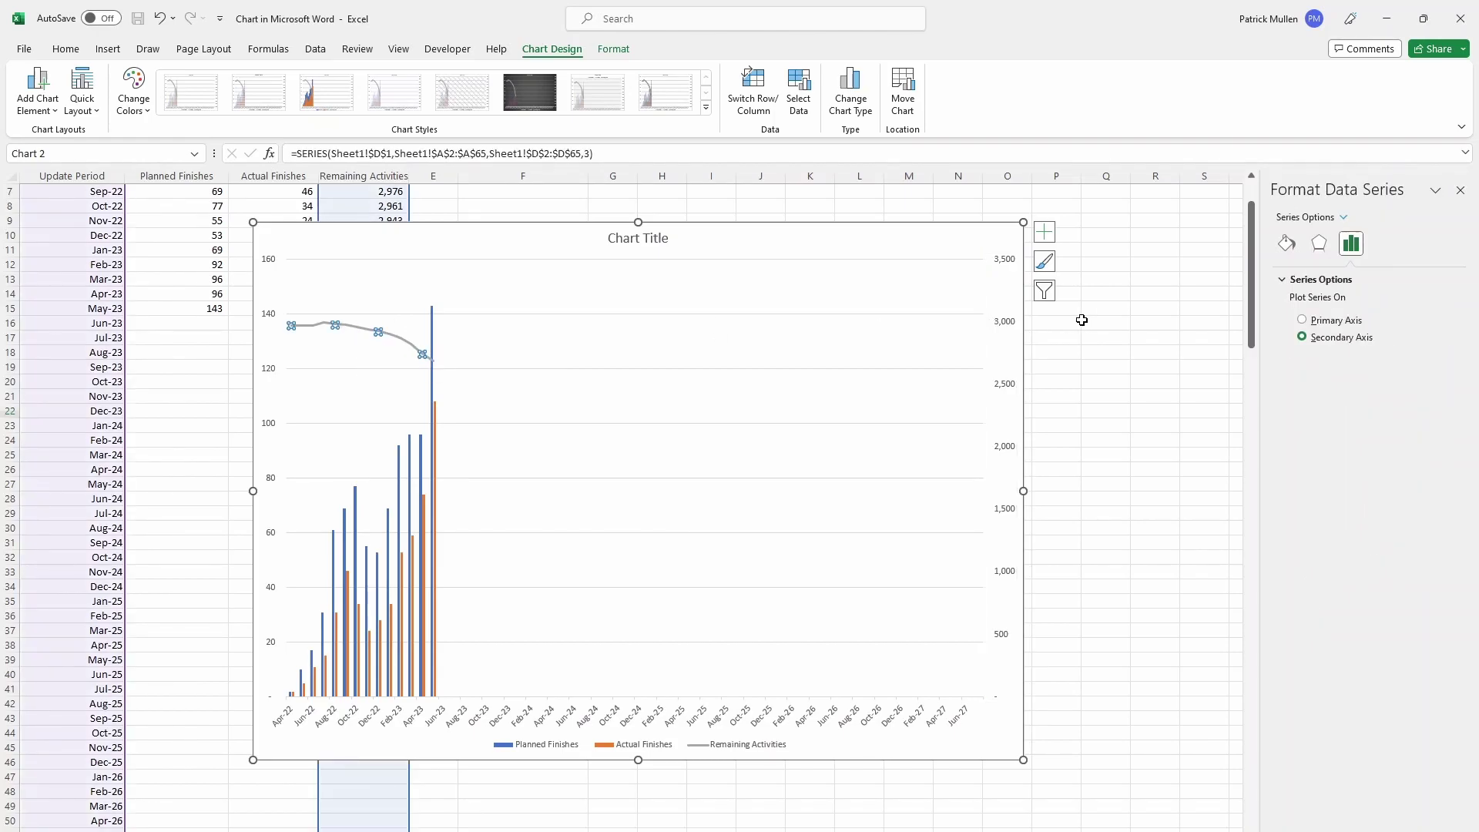
- Colour the Remaining Activities line black in the Fill & Line settings
right_click(356, 329)
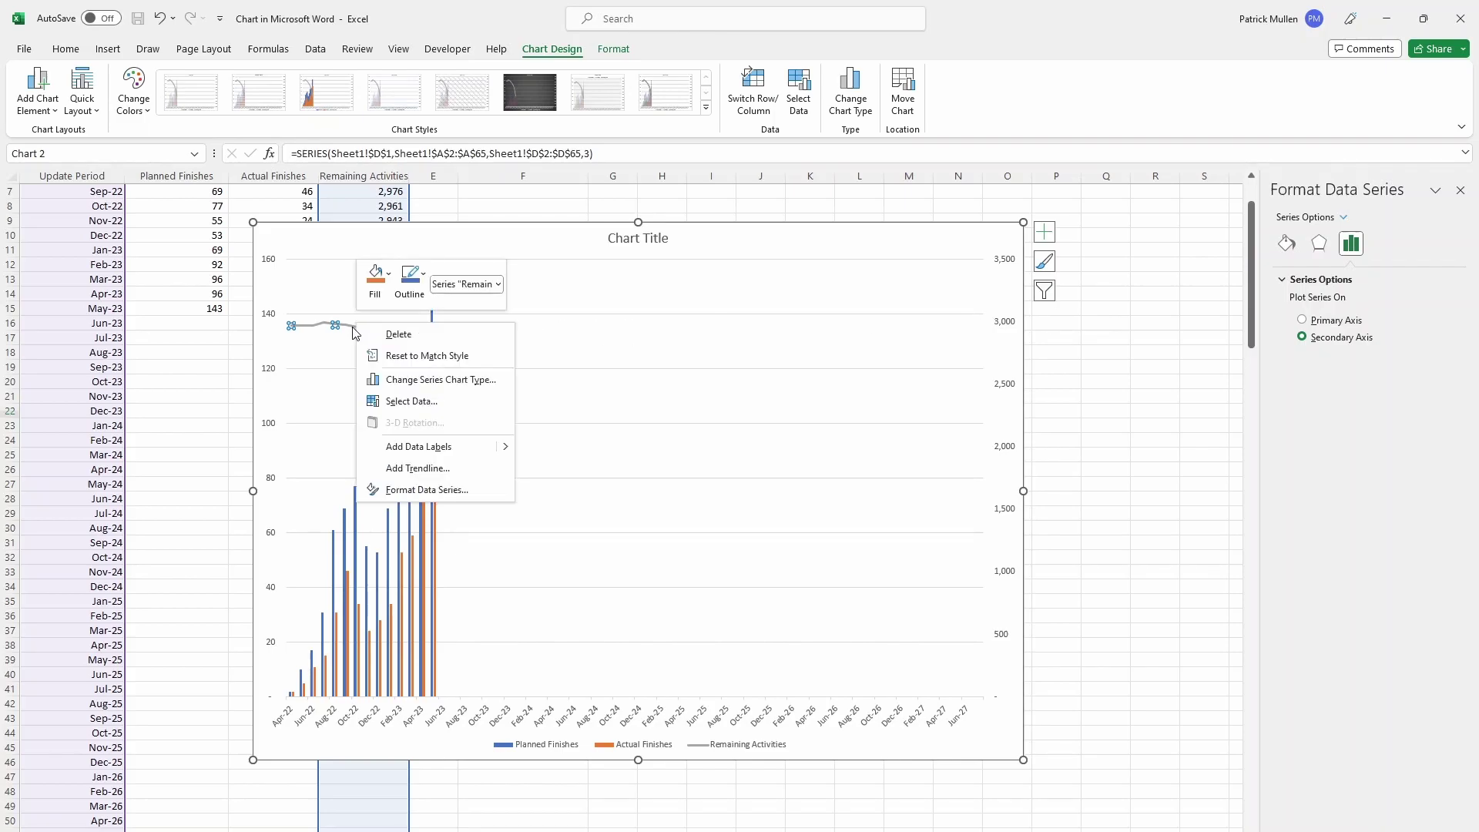
left_click(431, 490)
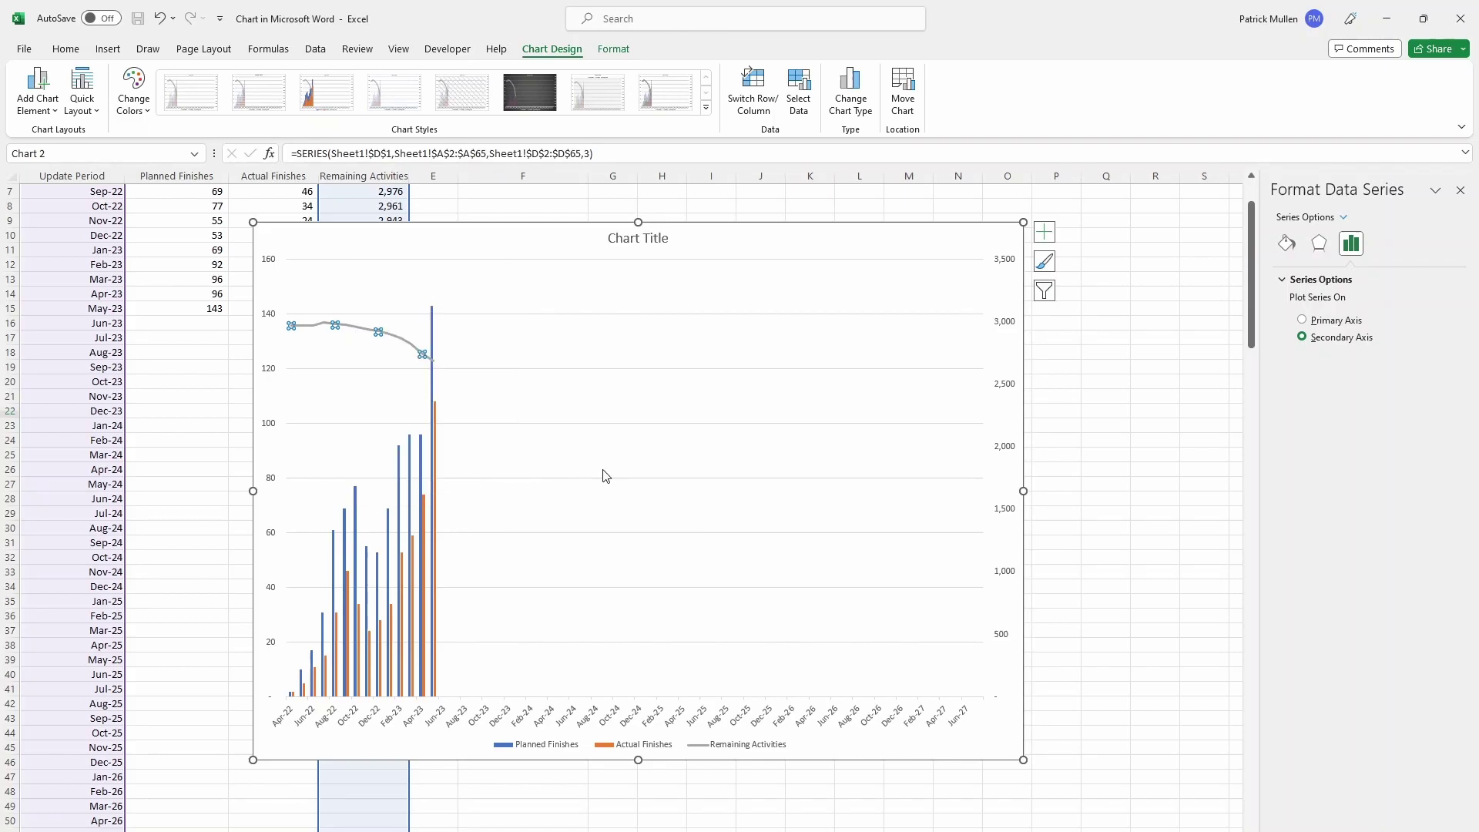
left_click(1286, 244)
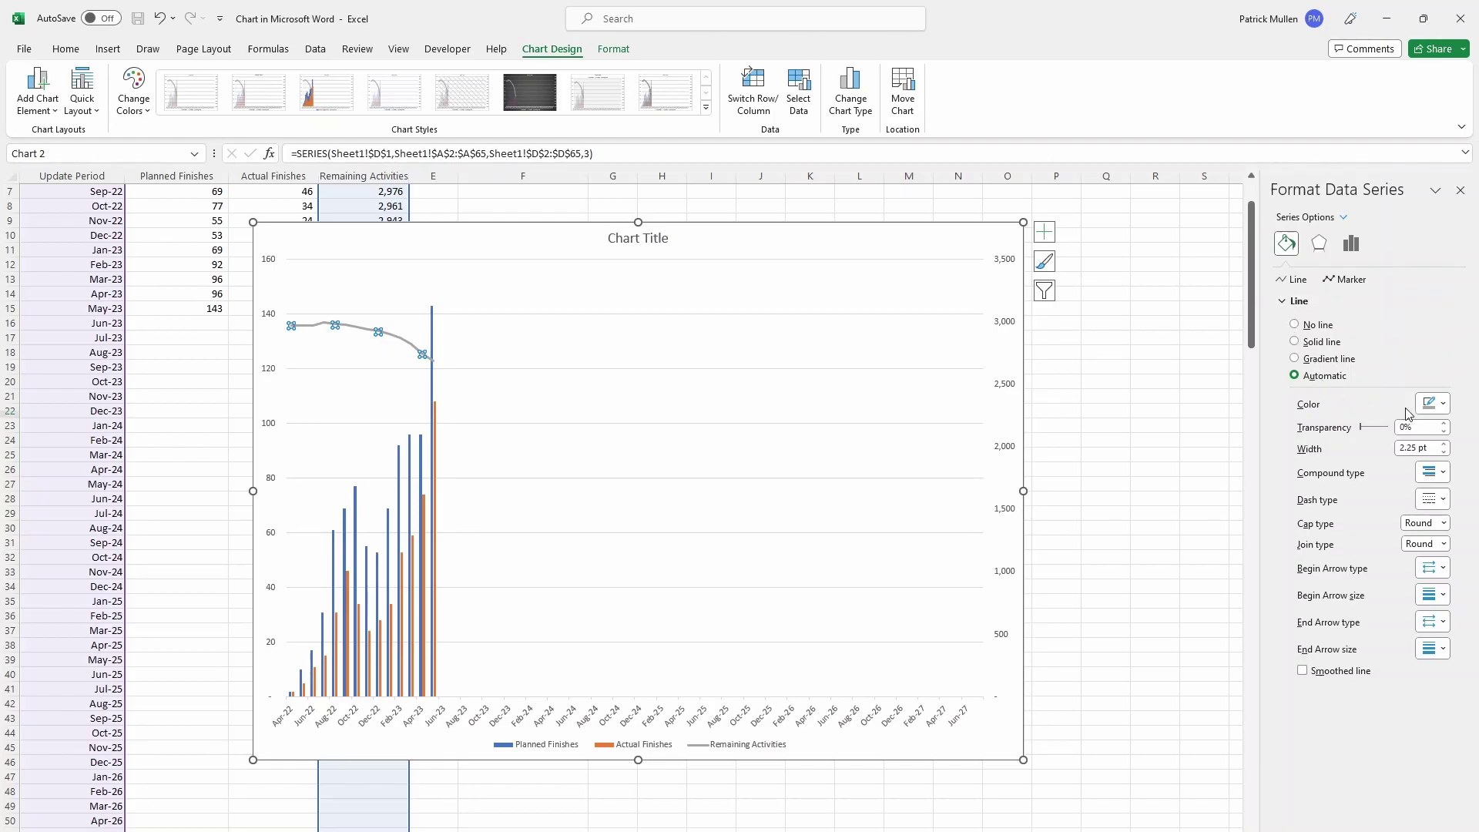
left_click(1431, 404)
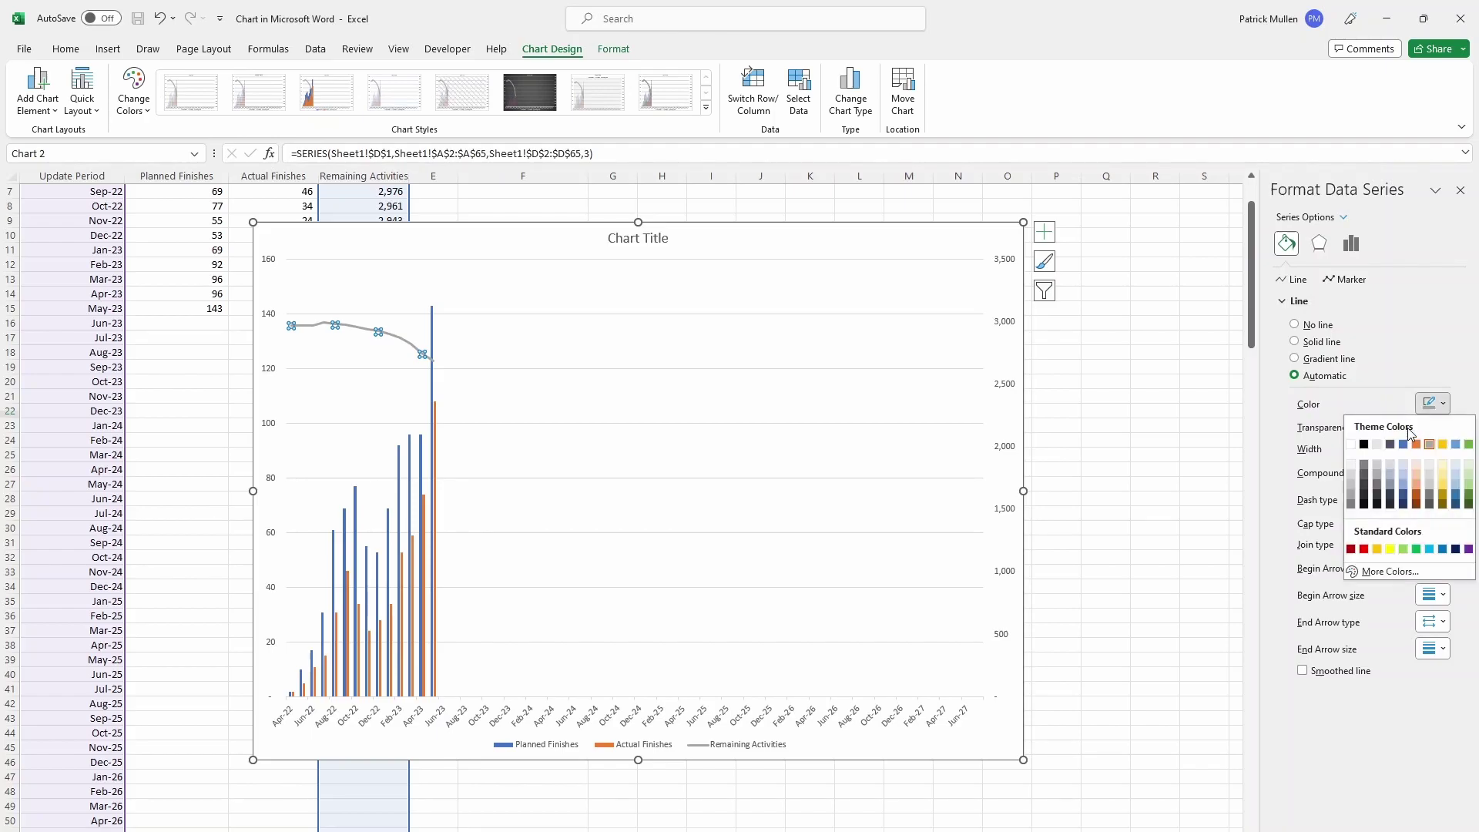
left_click(1368, 447)
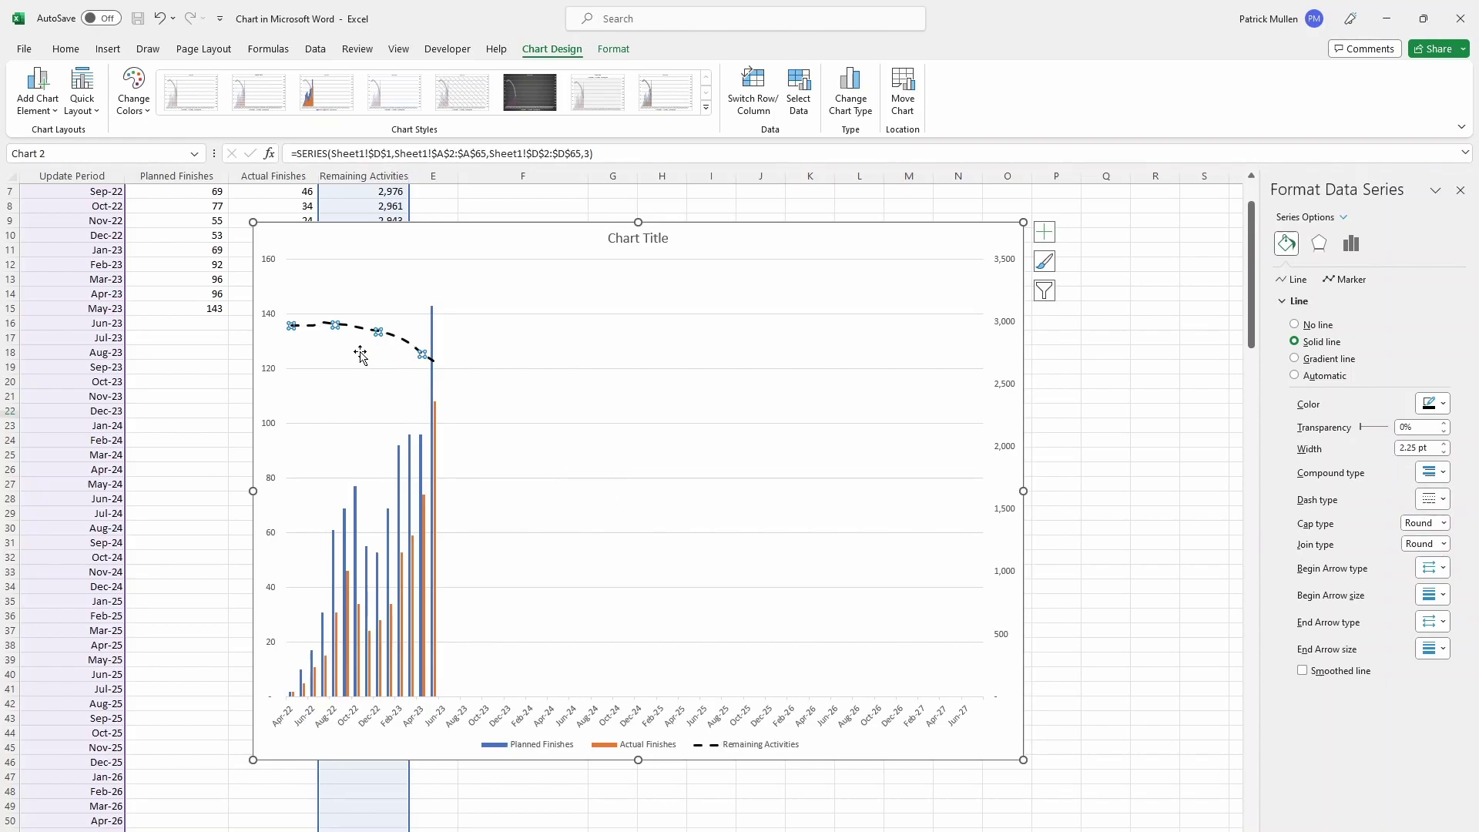
left_click(1461, 190)
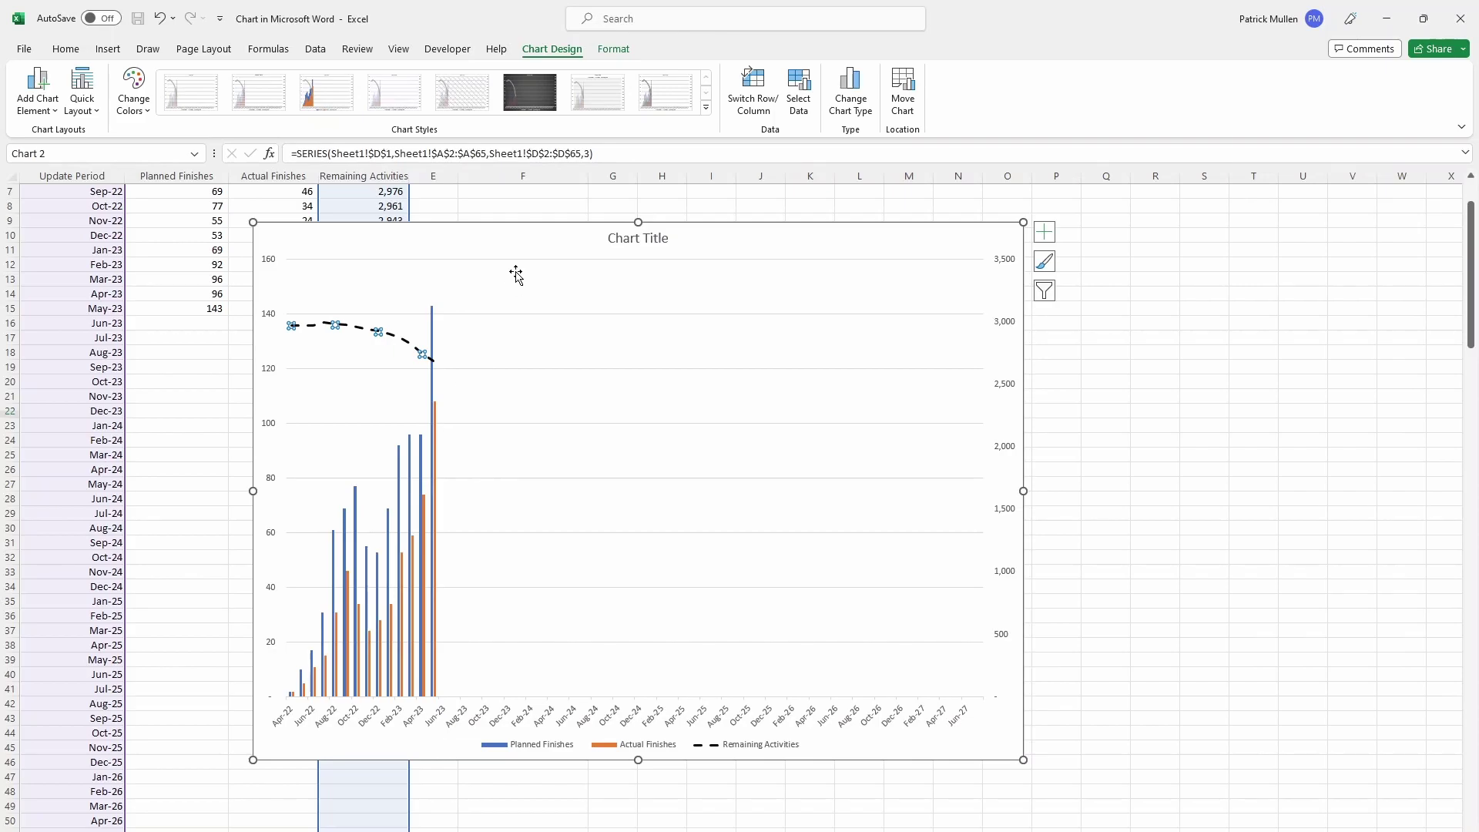
left_click(533, 232)
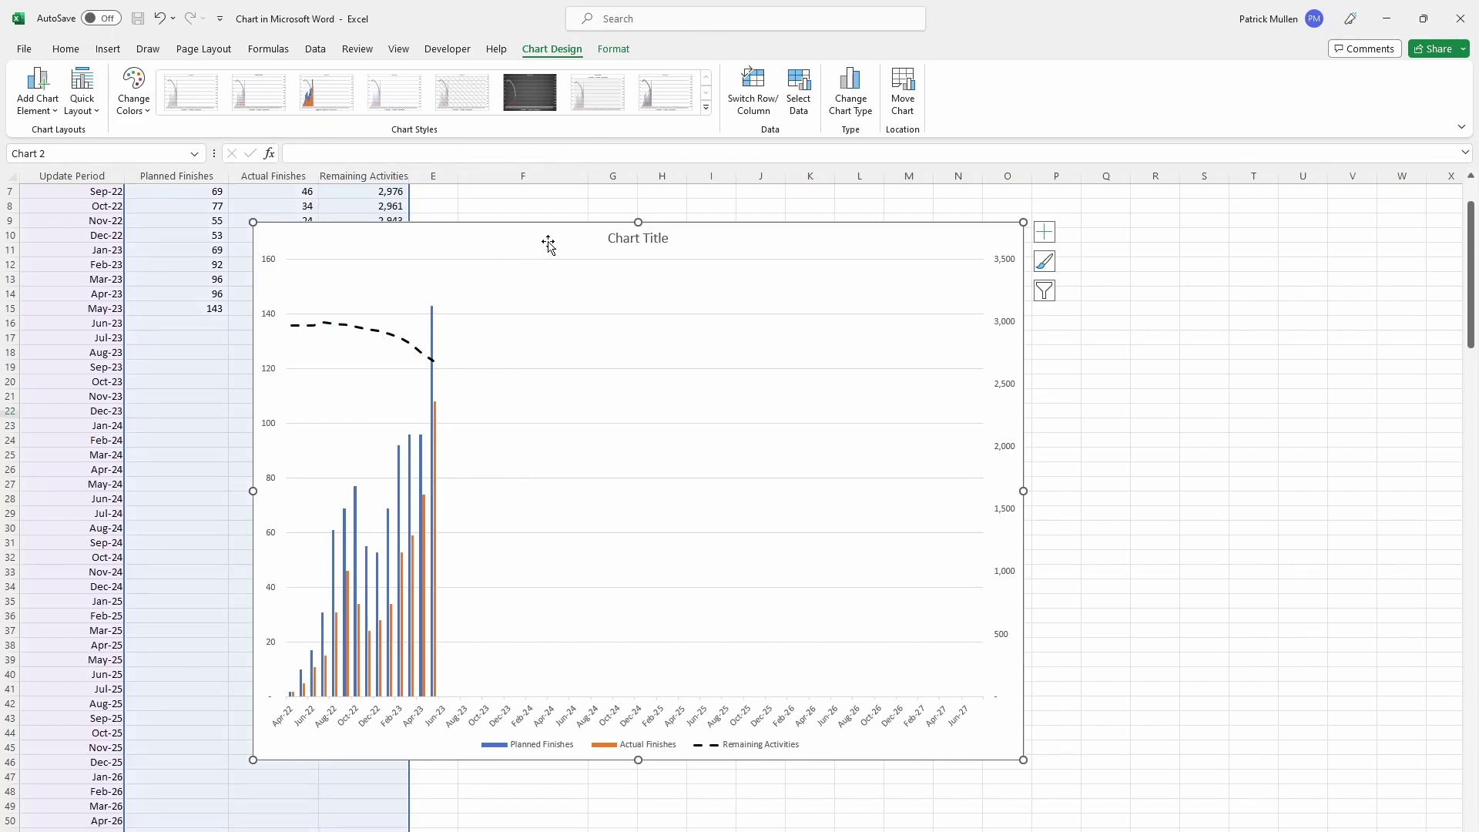
- Apply Chart Style 3, then make the Remaining Activities line black with a Dash dash type
left_click(324, 96)
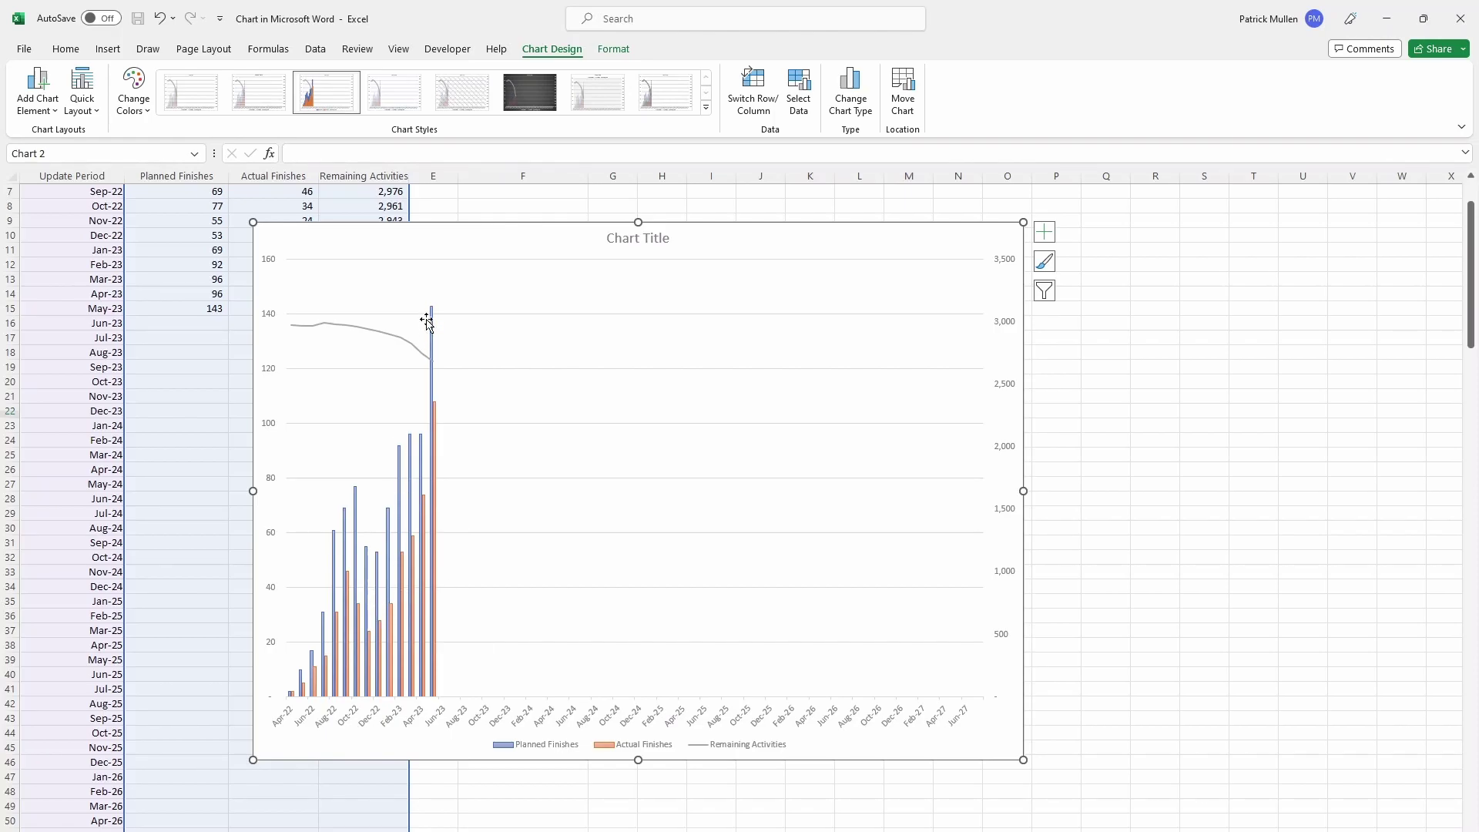
left_click(380, 334)
right_click(381, 333)
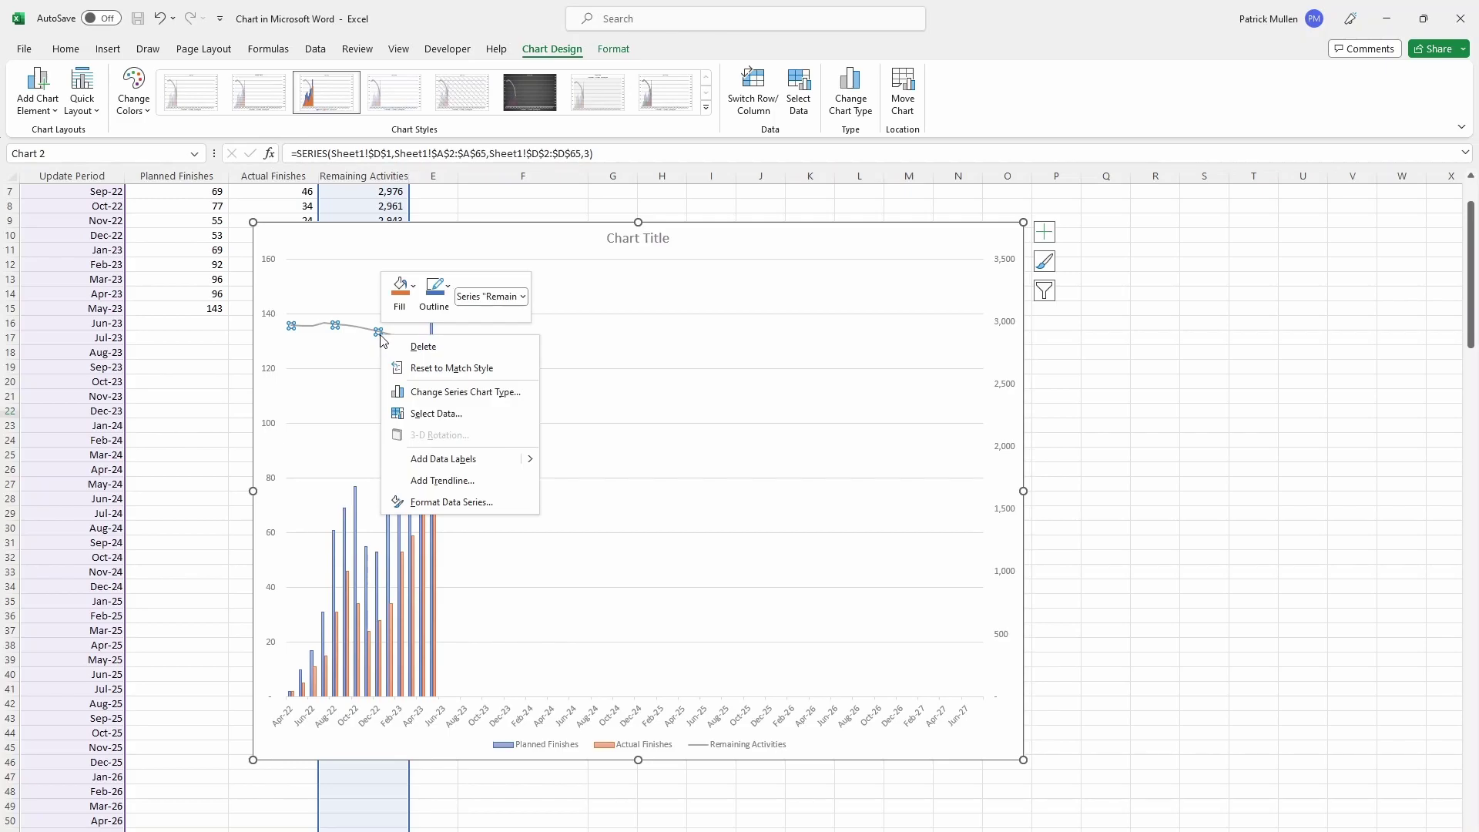
left_click(427, 506)
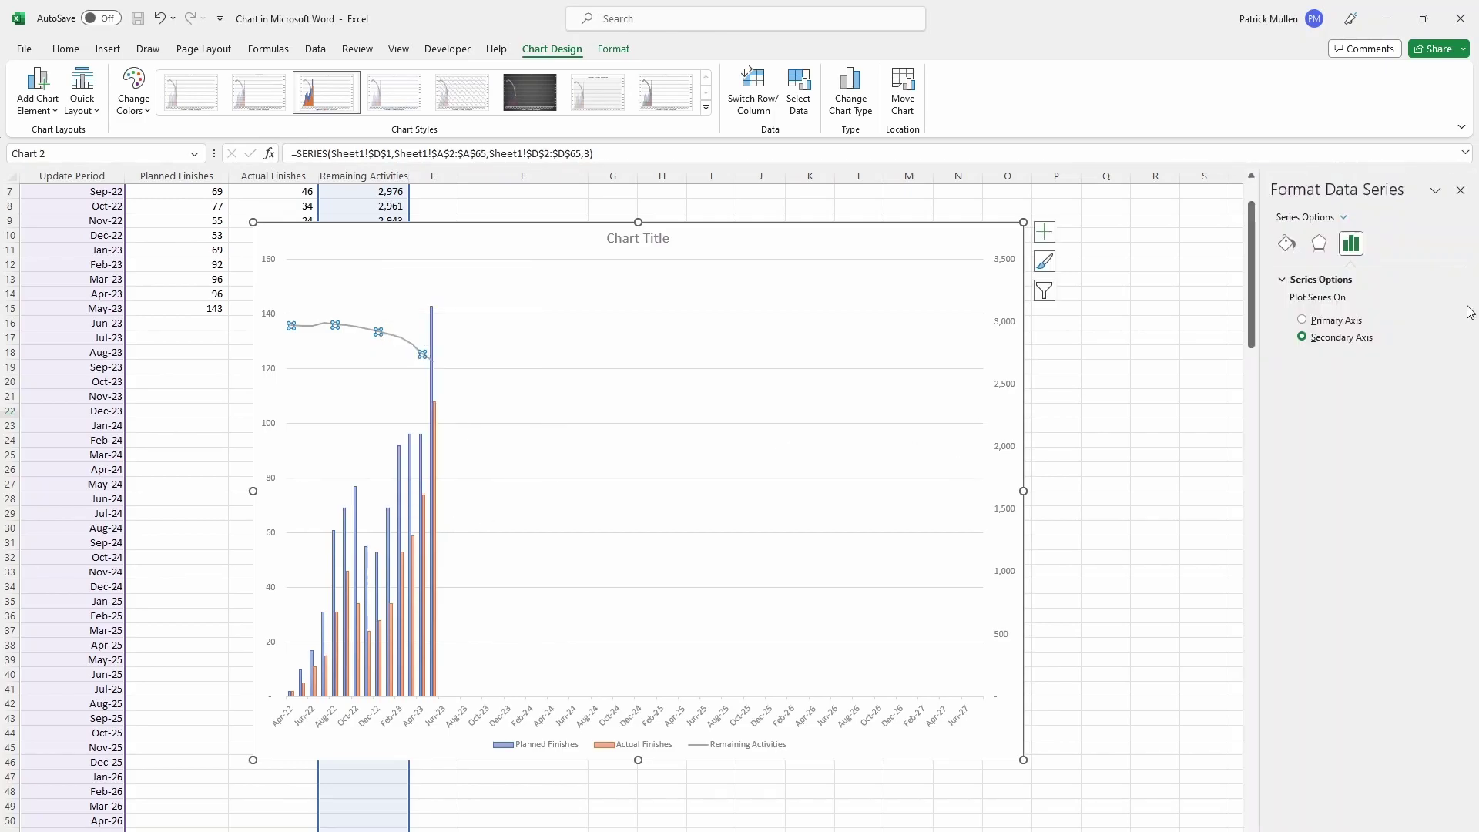
left_click(1286, 243)
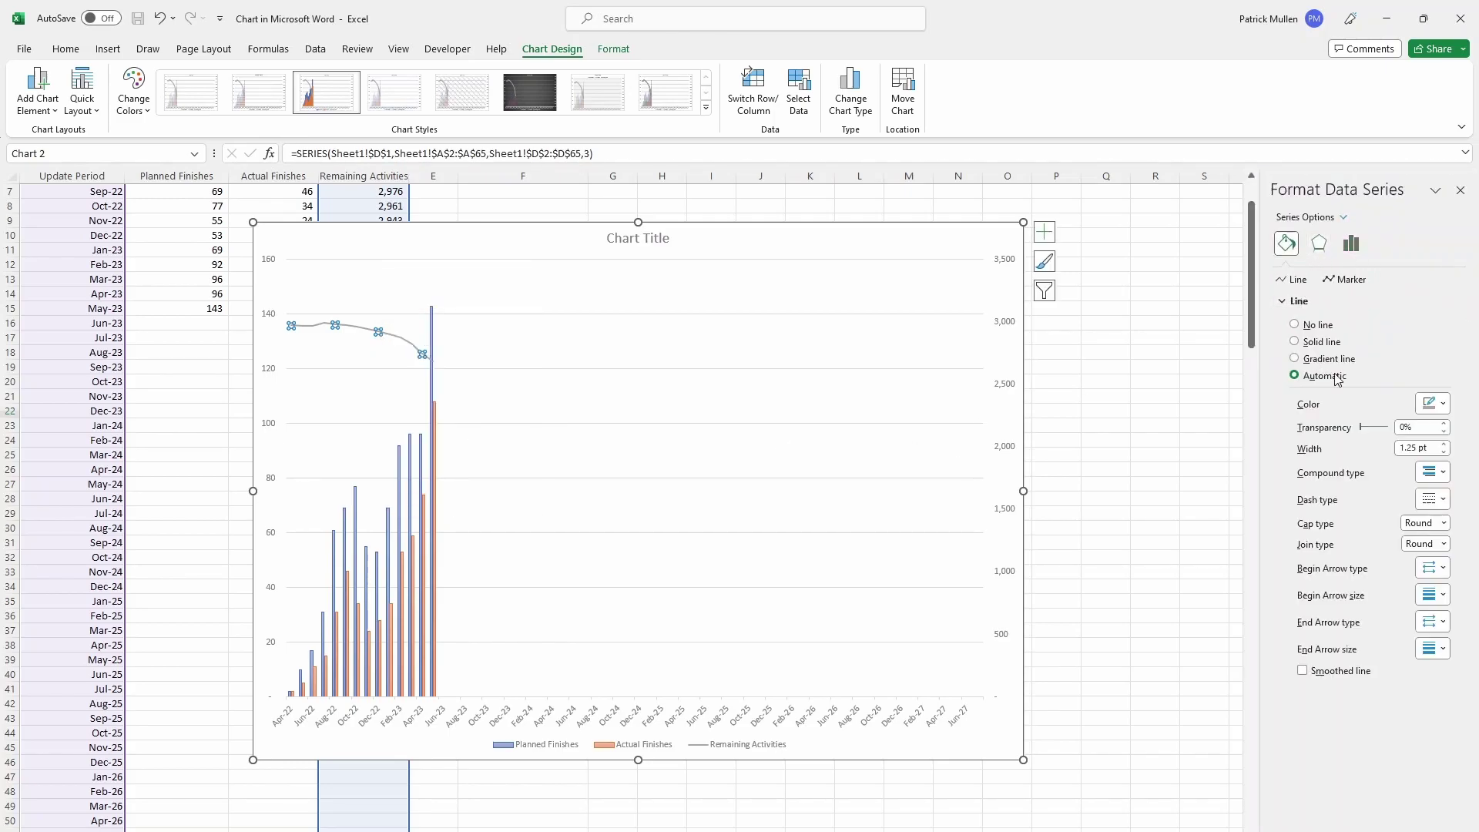
left_click(1432, 403)
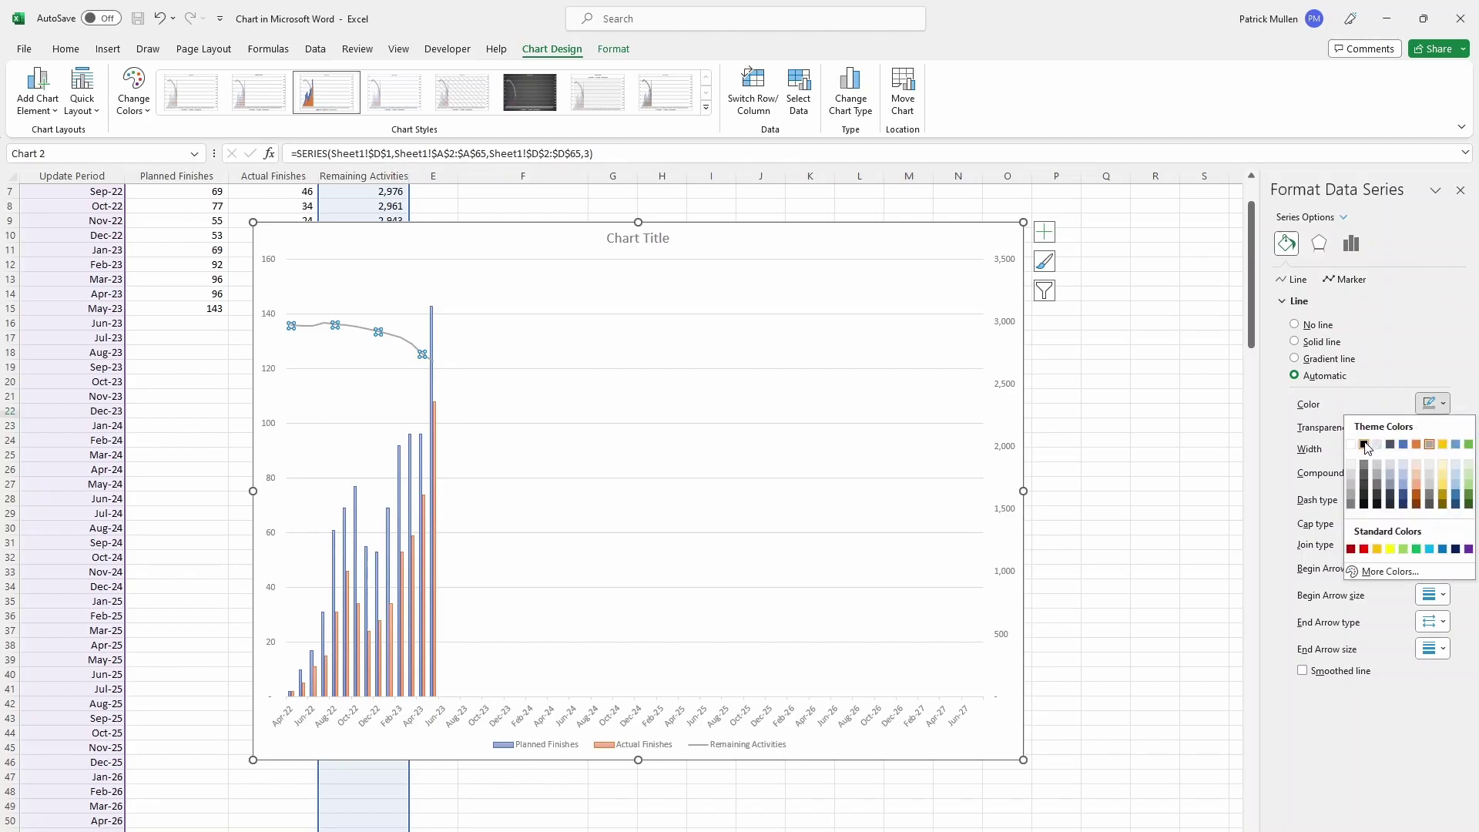
left_click(1364, 445)
left_click(1431, 500)
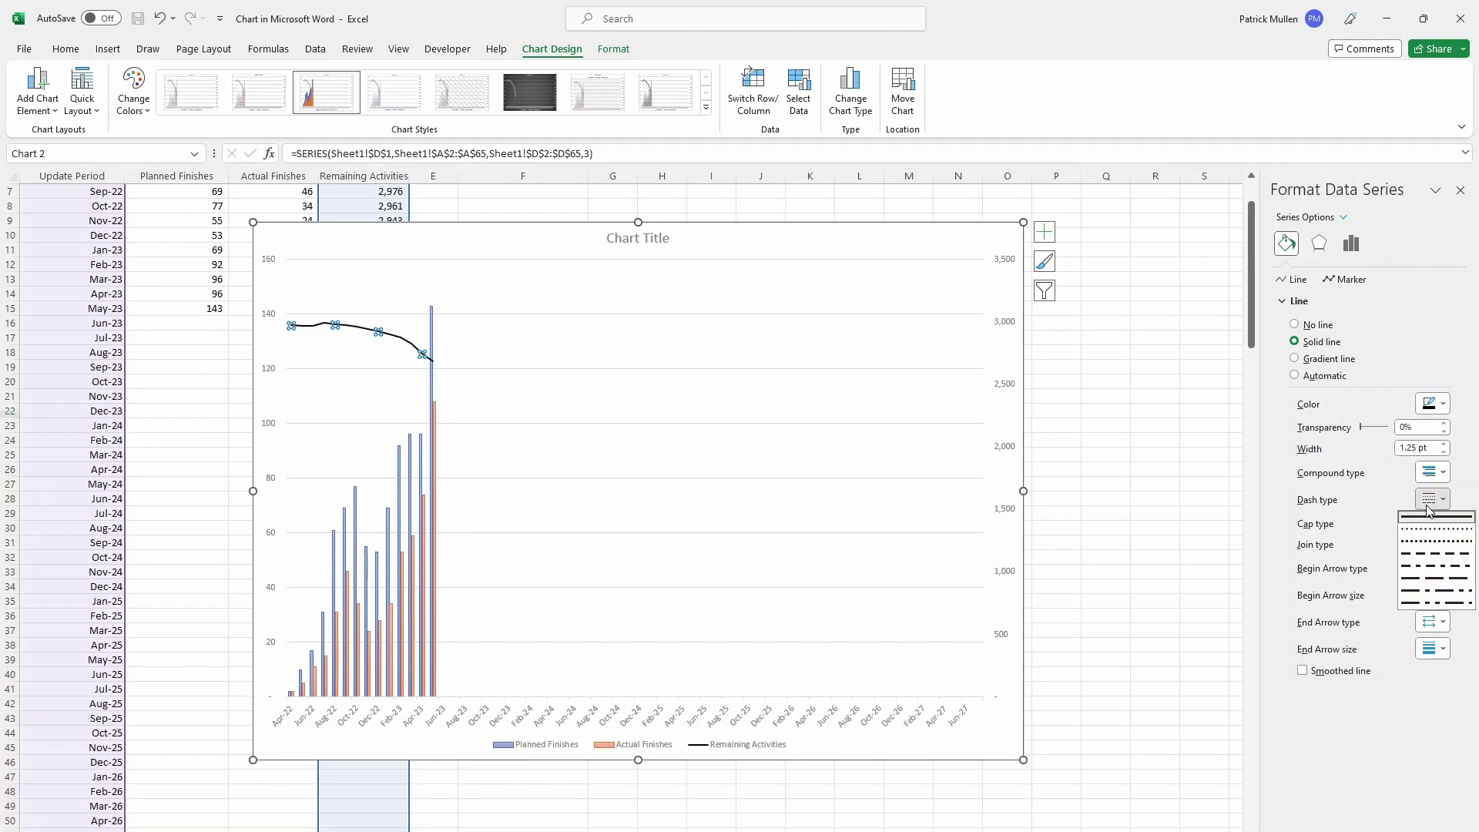
left_click(1423, 554)
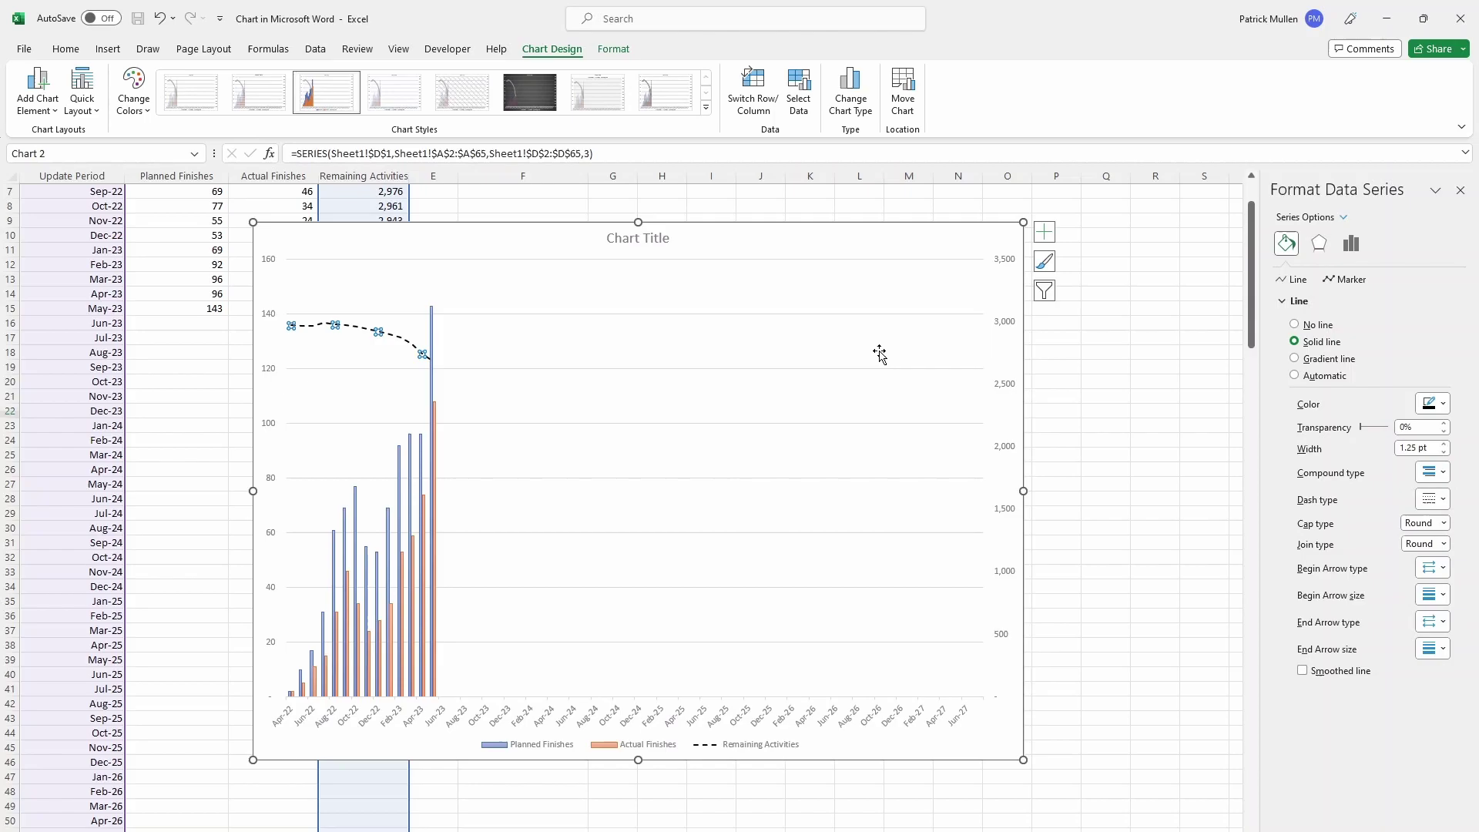
left_click(1460, 190)
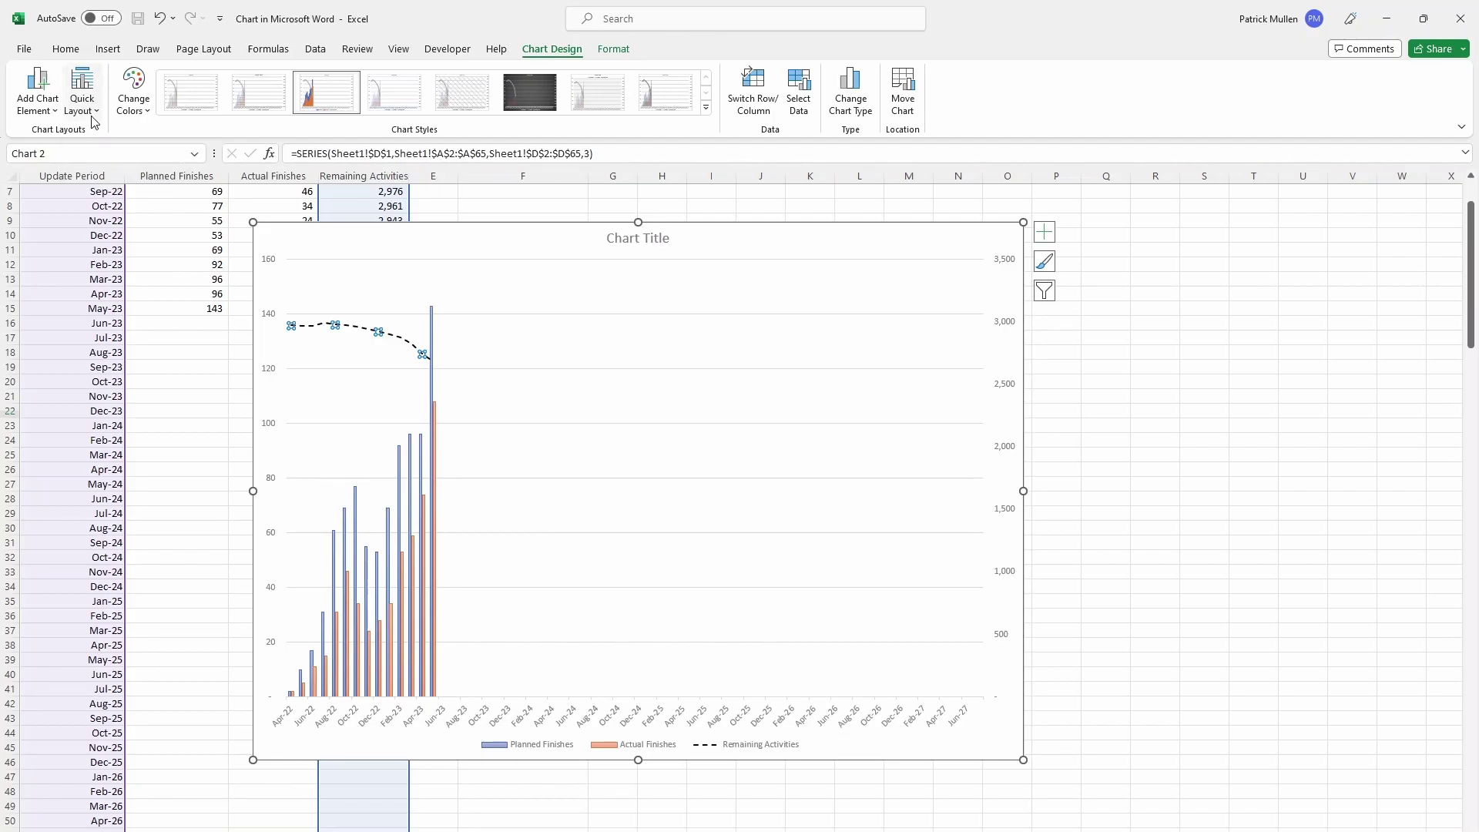
- Add a primary vertical axis title reading 'Activity Finishes Count'
left_click(57, 111)
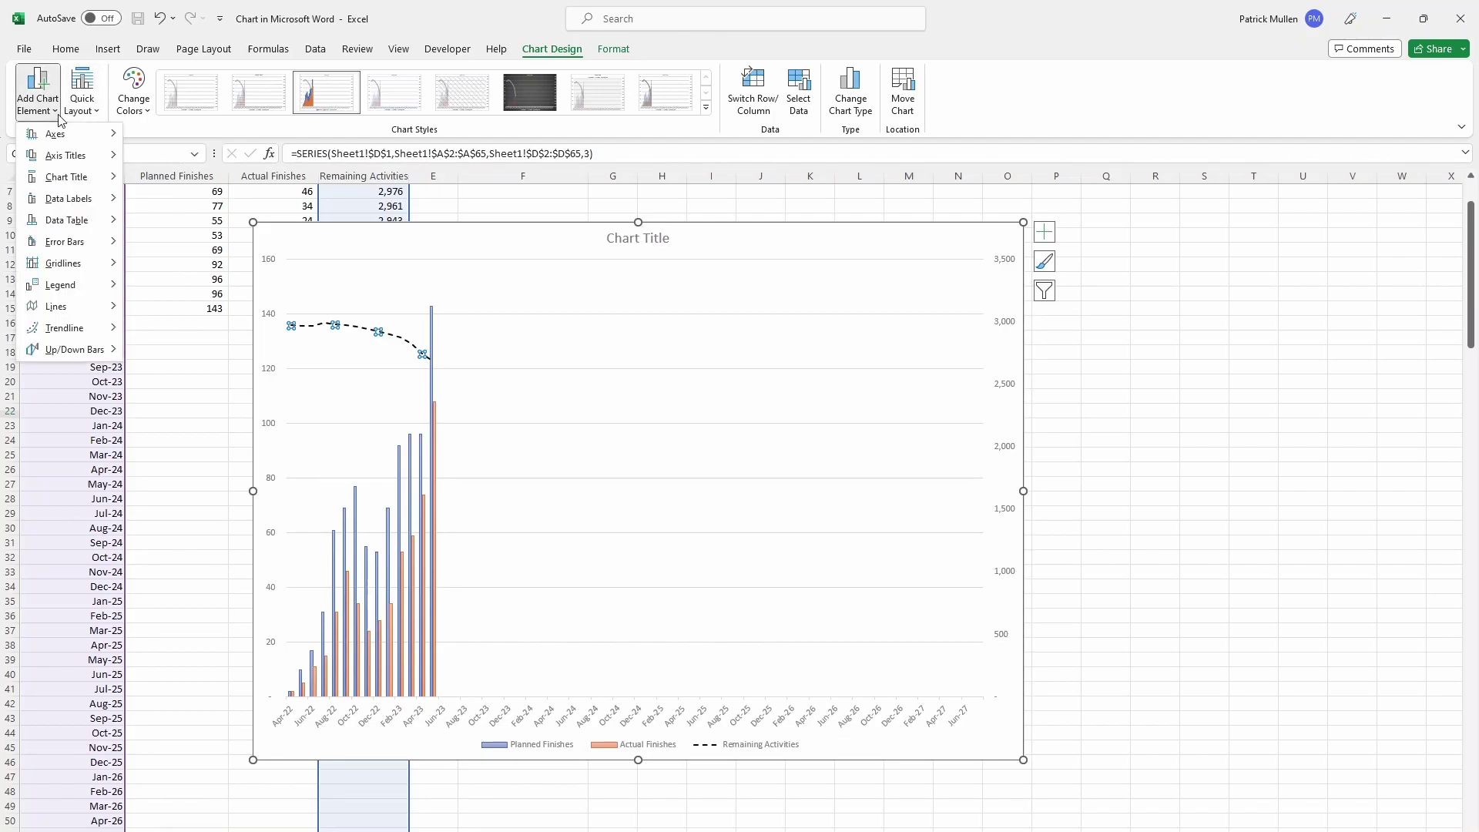
mouse_move(67, 156)
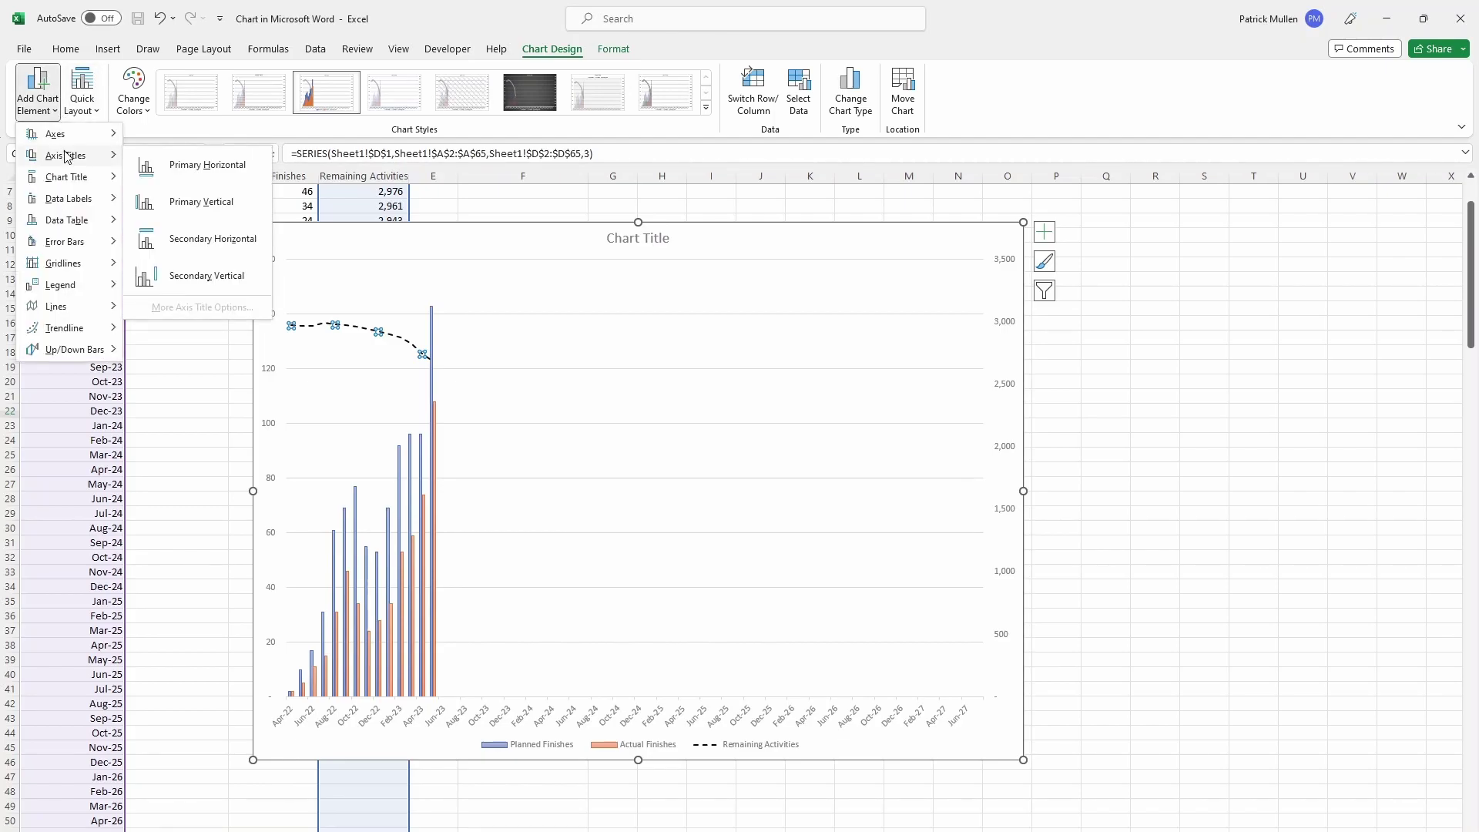
left_click(211, 208)
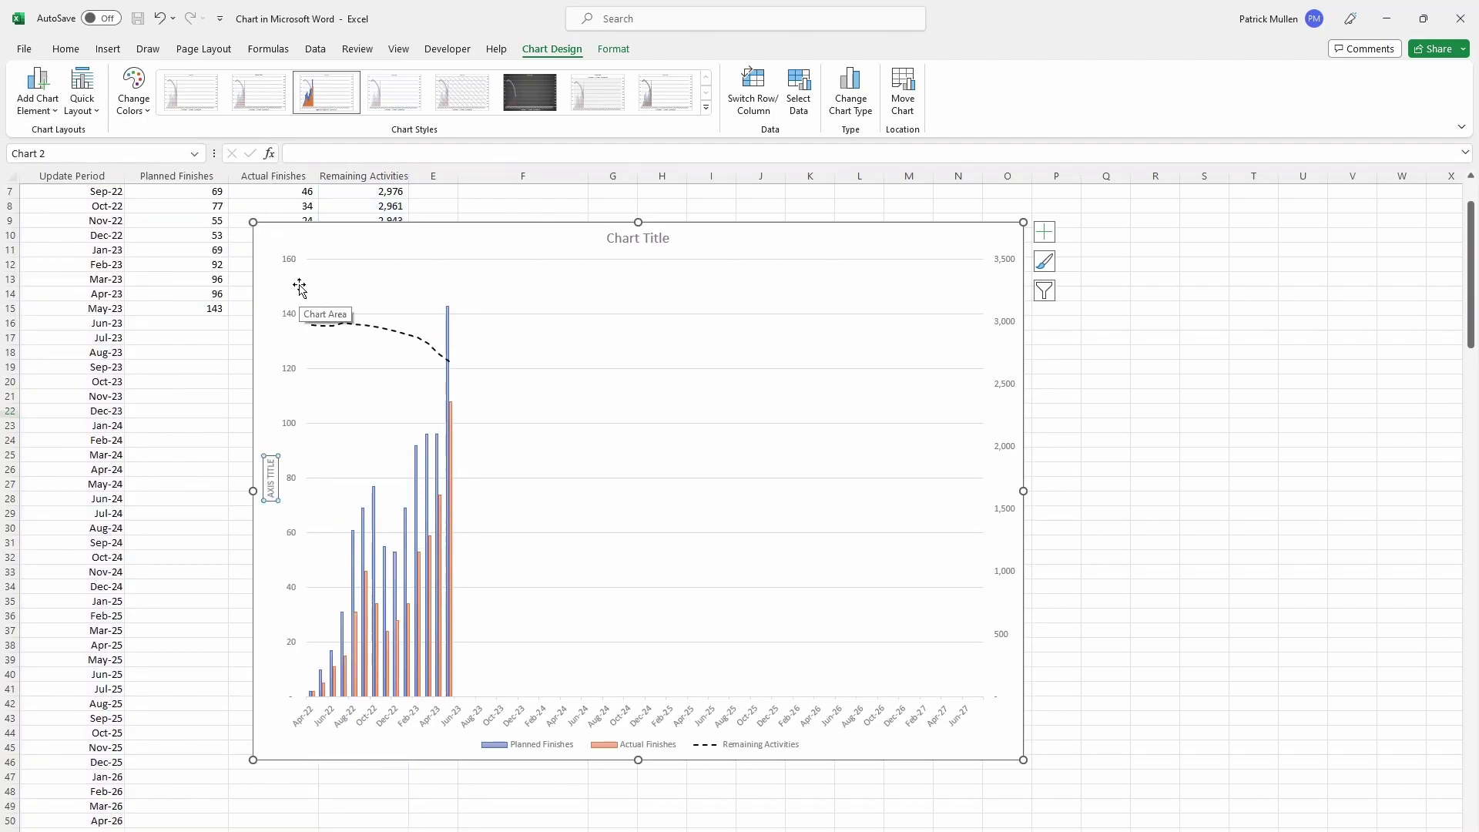
type("A")
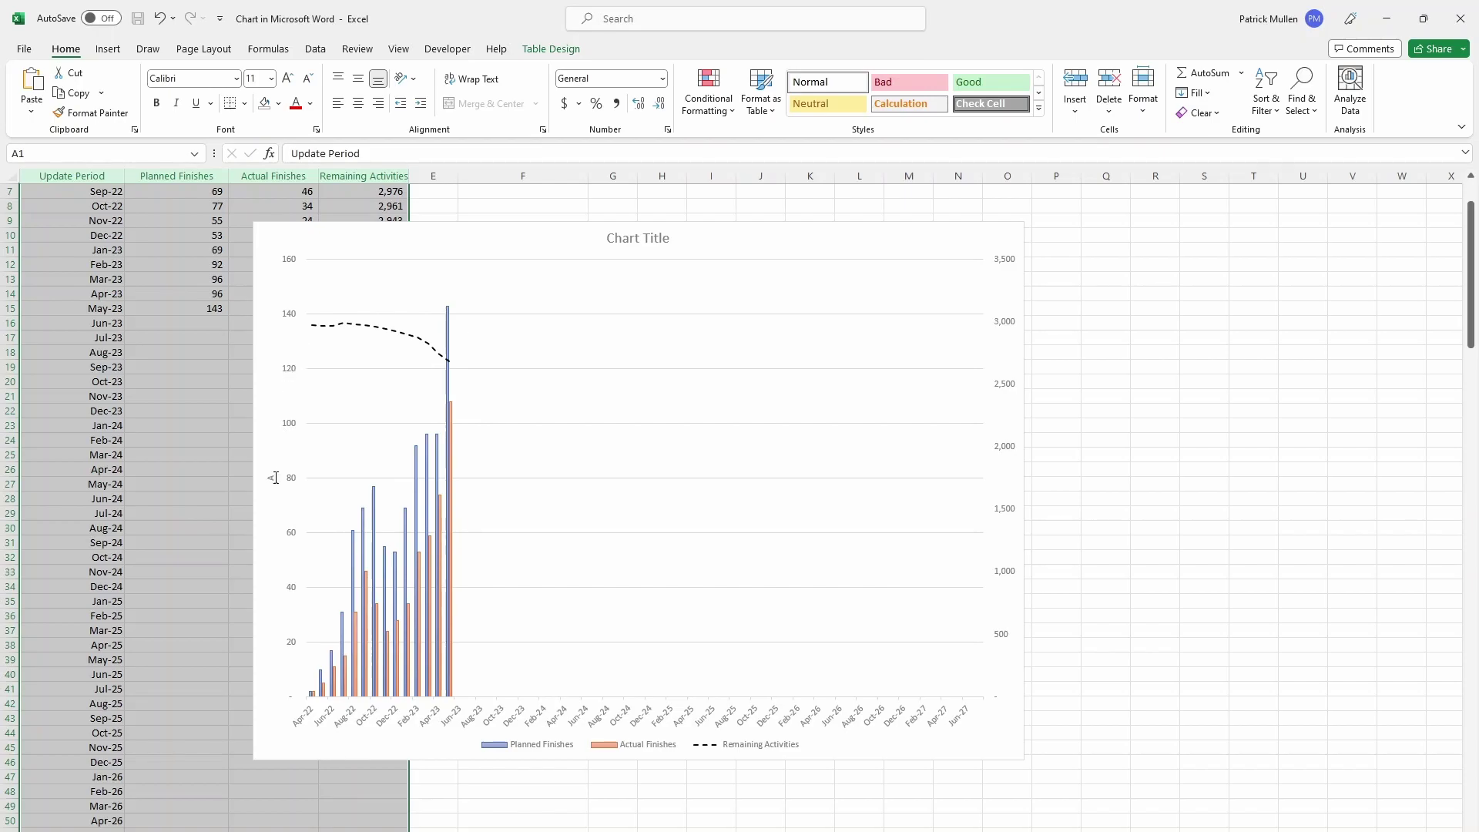
left_click(271, 478)
type("Activity Fi")
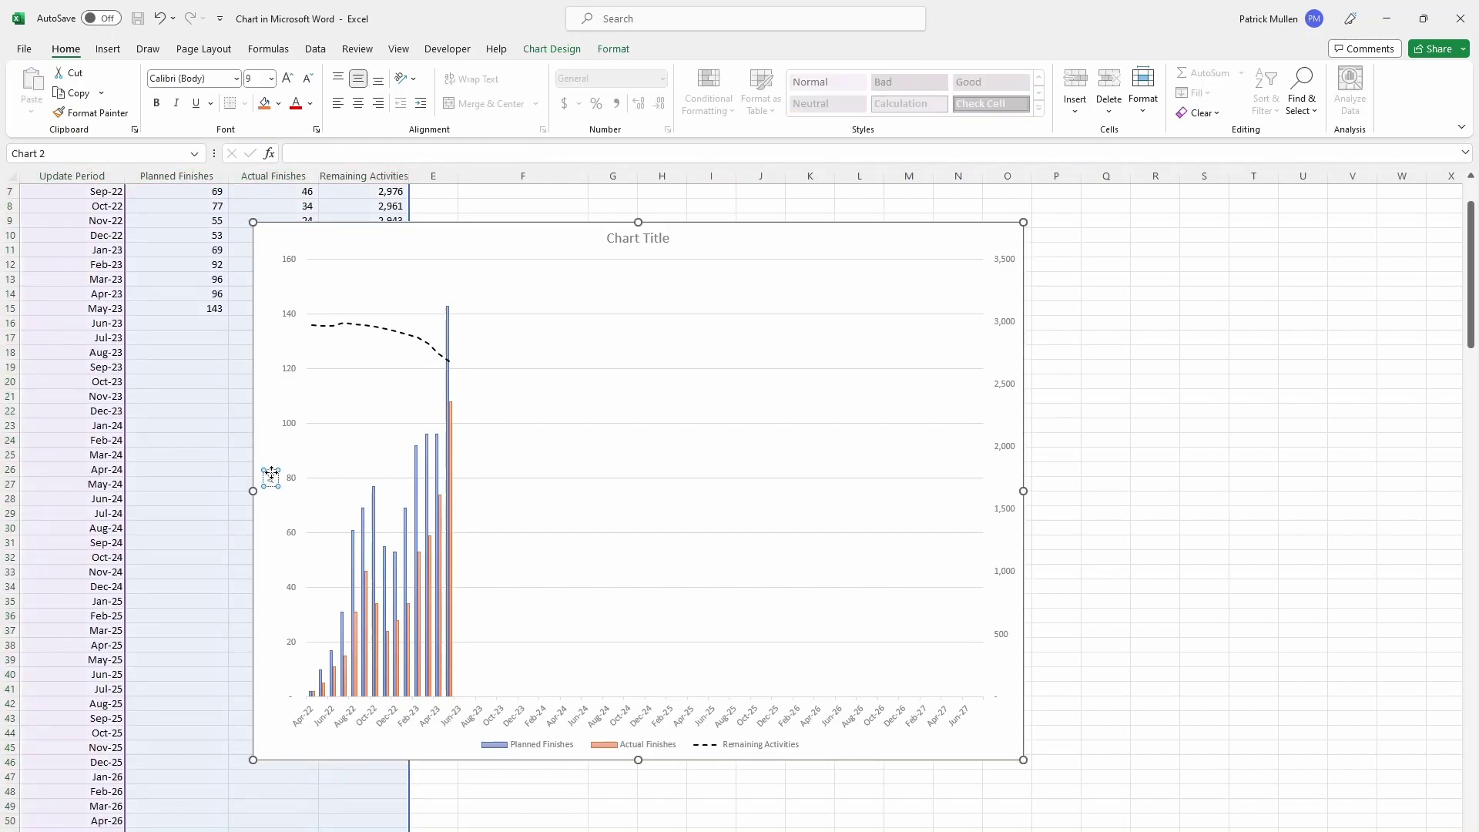
type("nishes Count")
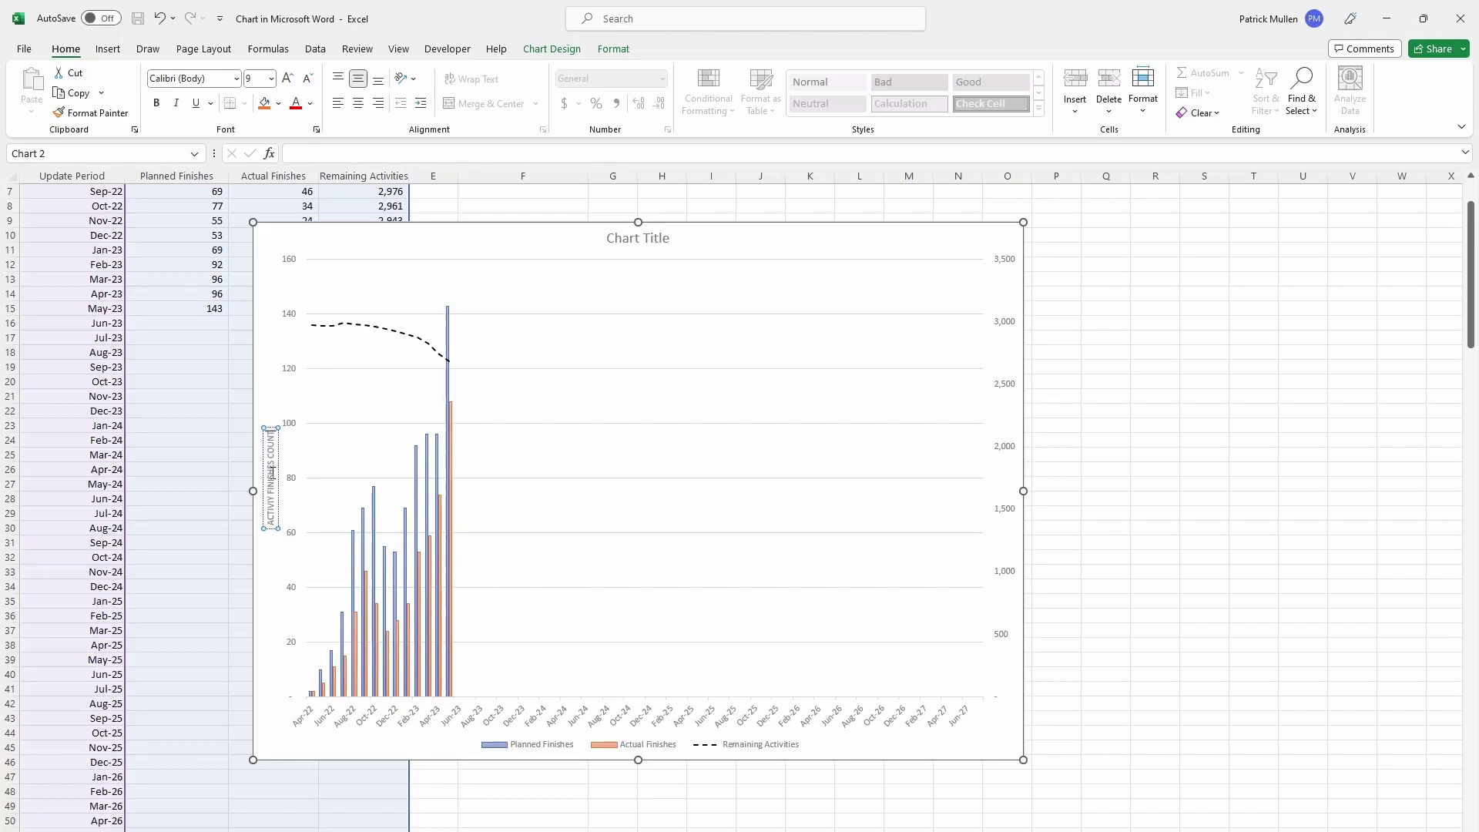
- Replace the placeholder chart title with 'ACTIVITY TRACTION REPORT'
left_click(617, 237)
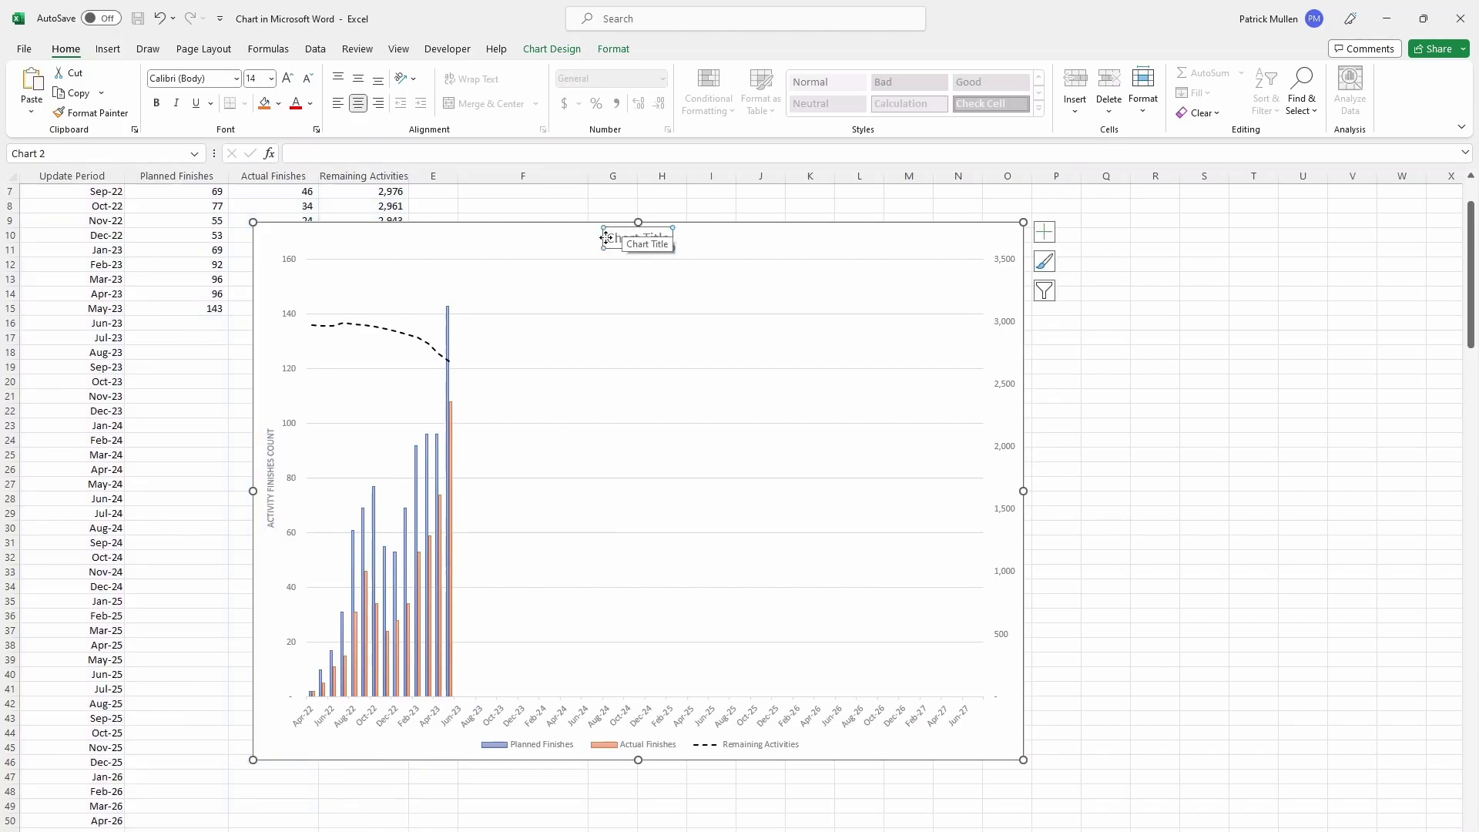
left_click_drag(608, 238, 676, 241)
type("A")
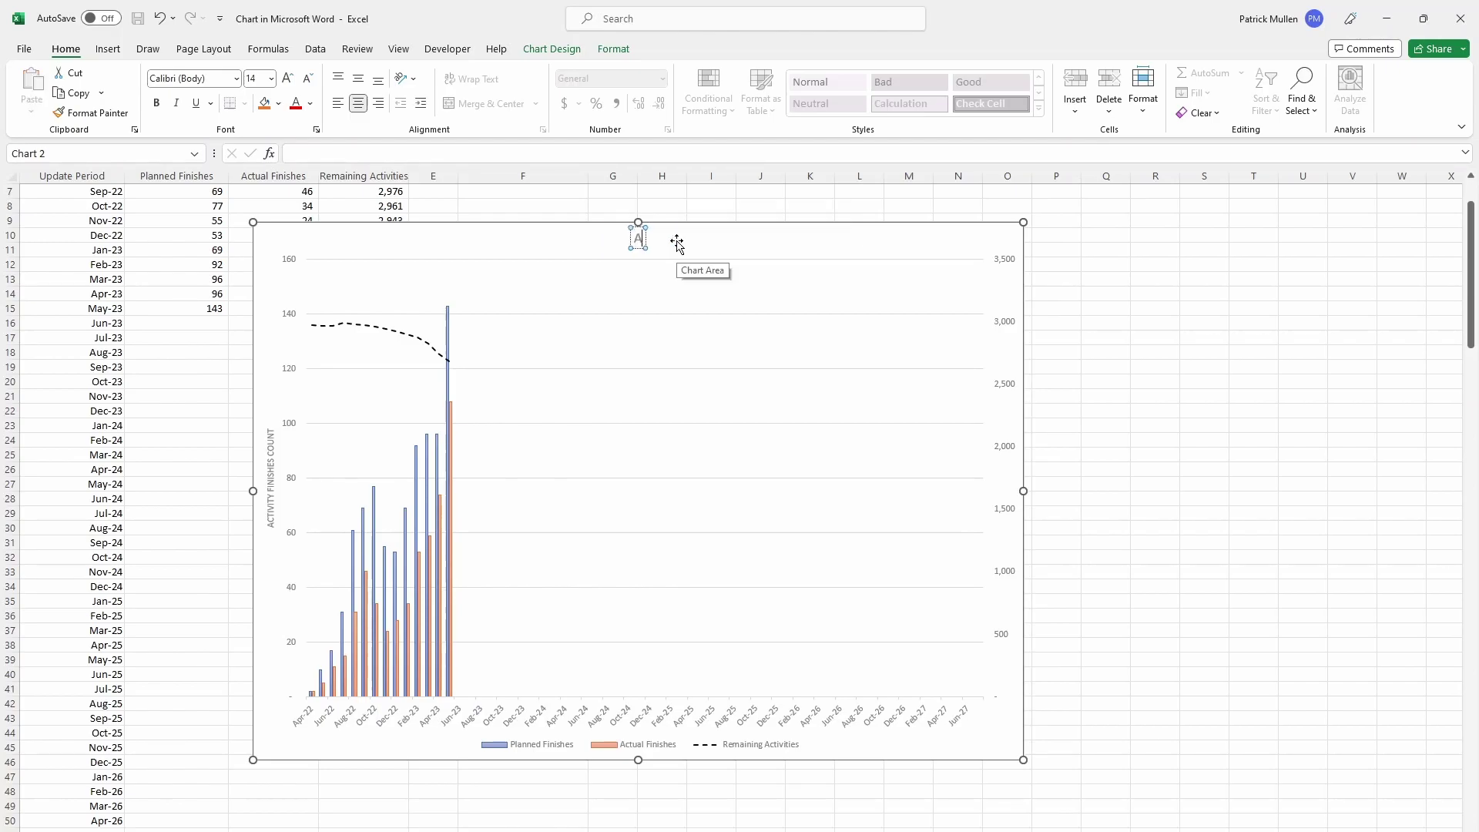
type("CTIVITY TRA")
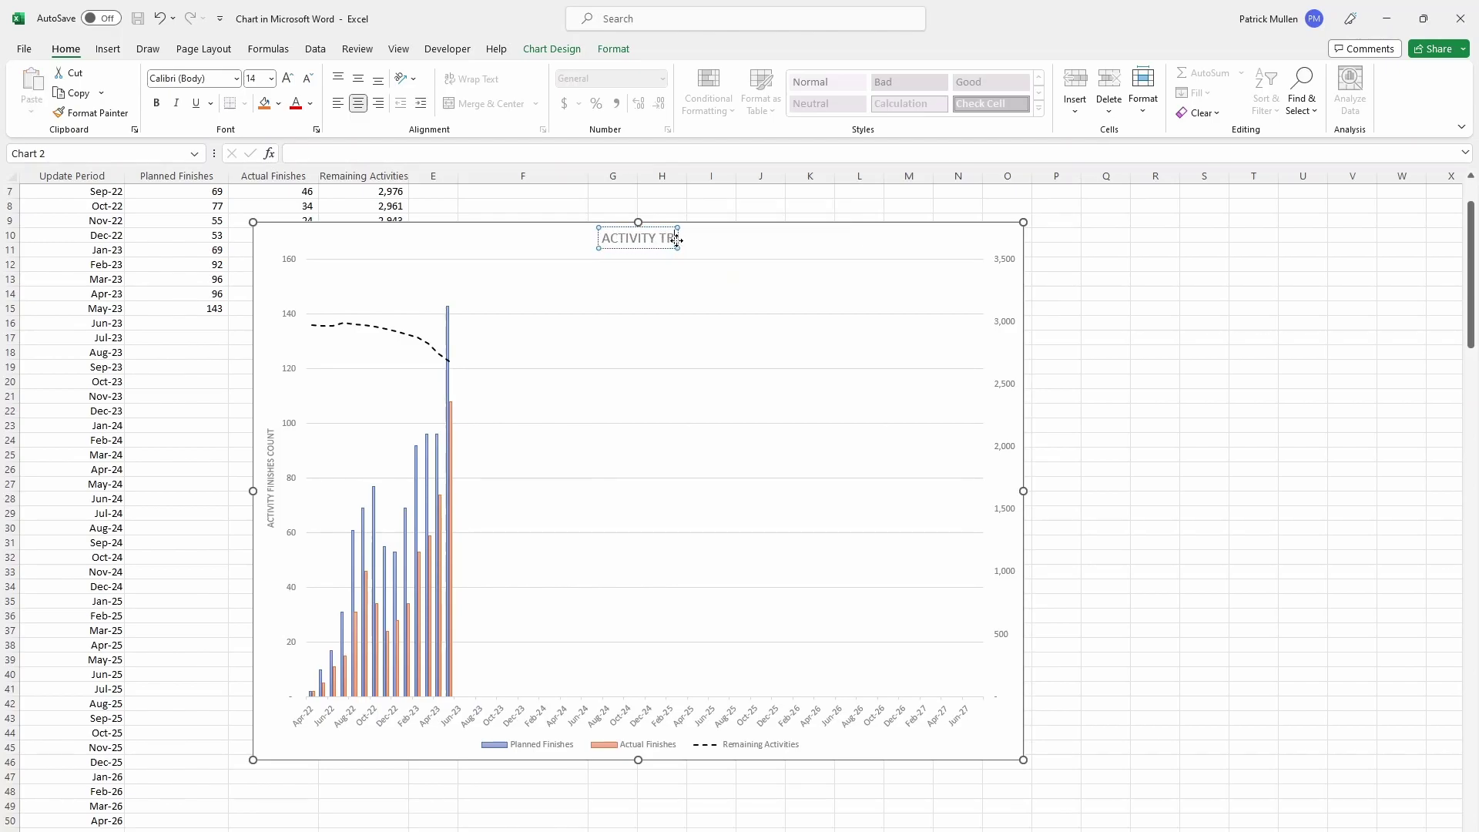
type("CTION REPORT")
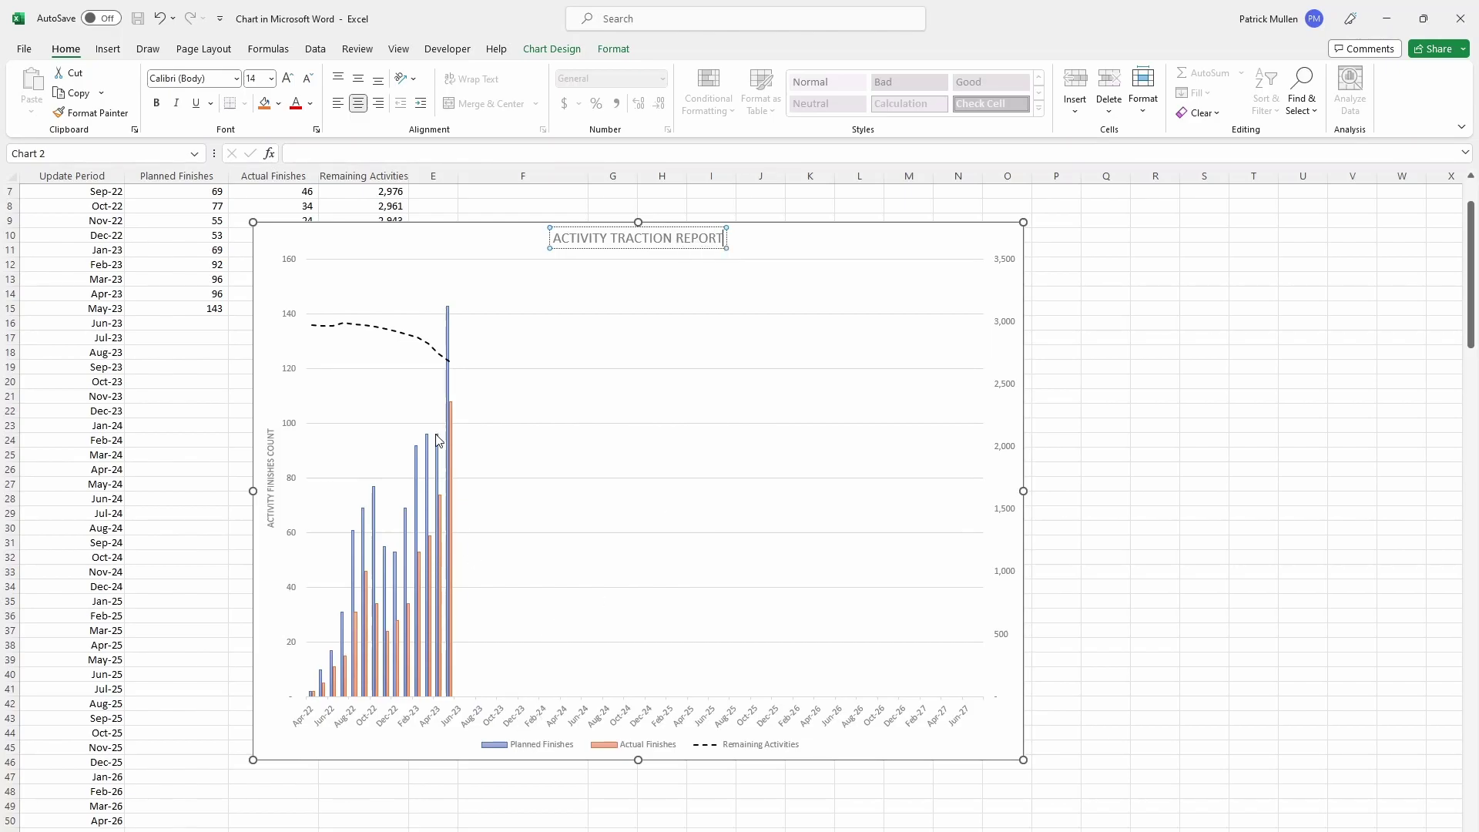
left_click(449, 331)
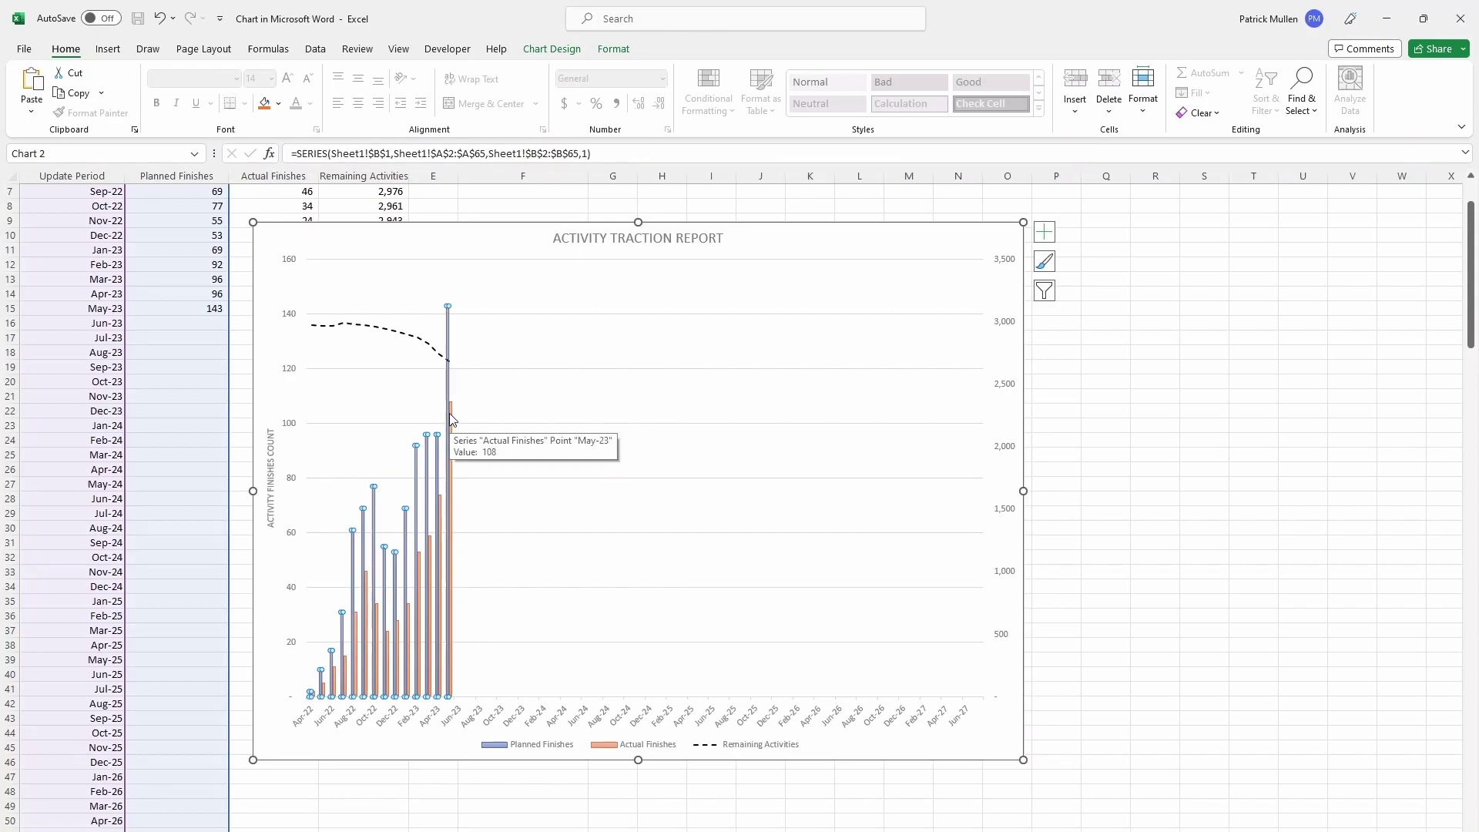
left_click(748, 749)
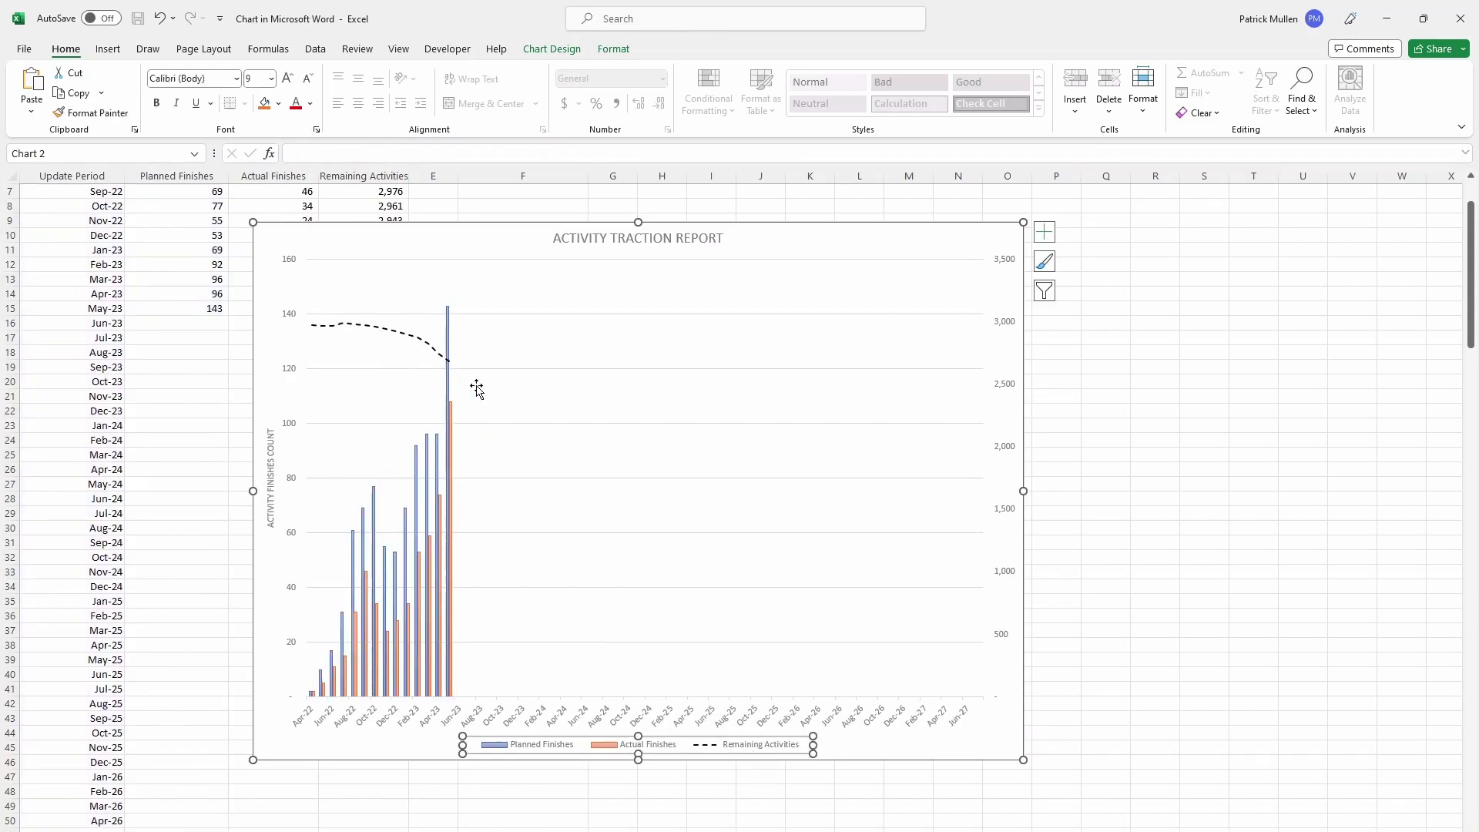
left_click(1084, 425)
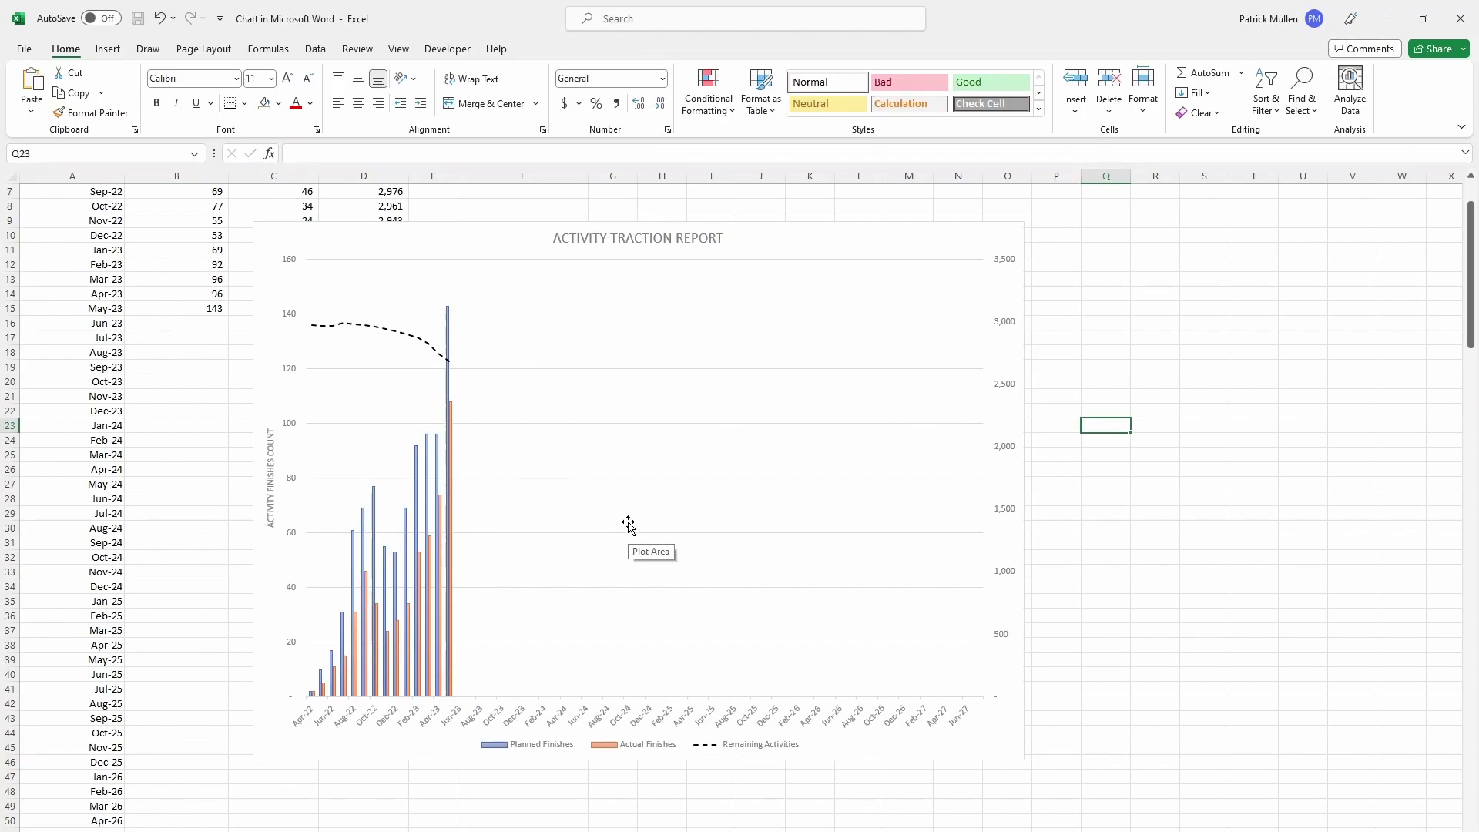
- In the 2023.05 Monthly Update, view relationships for activities PCM1050 and PCM1010
double_click(519, 508)
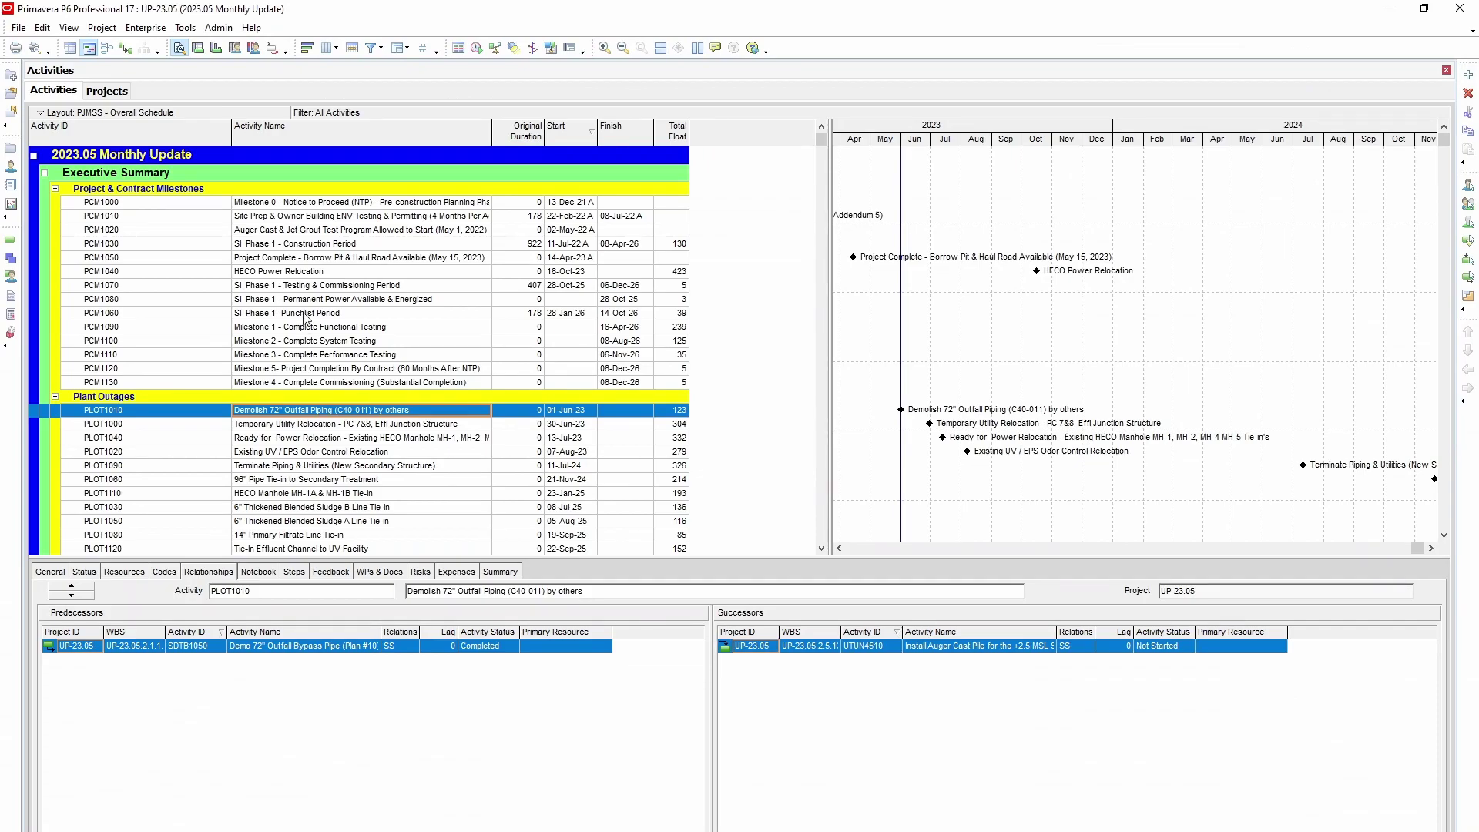
left_click(286, 259)
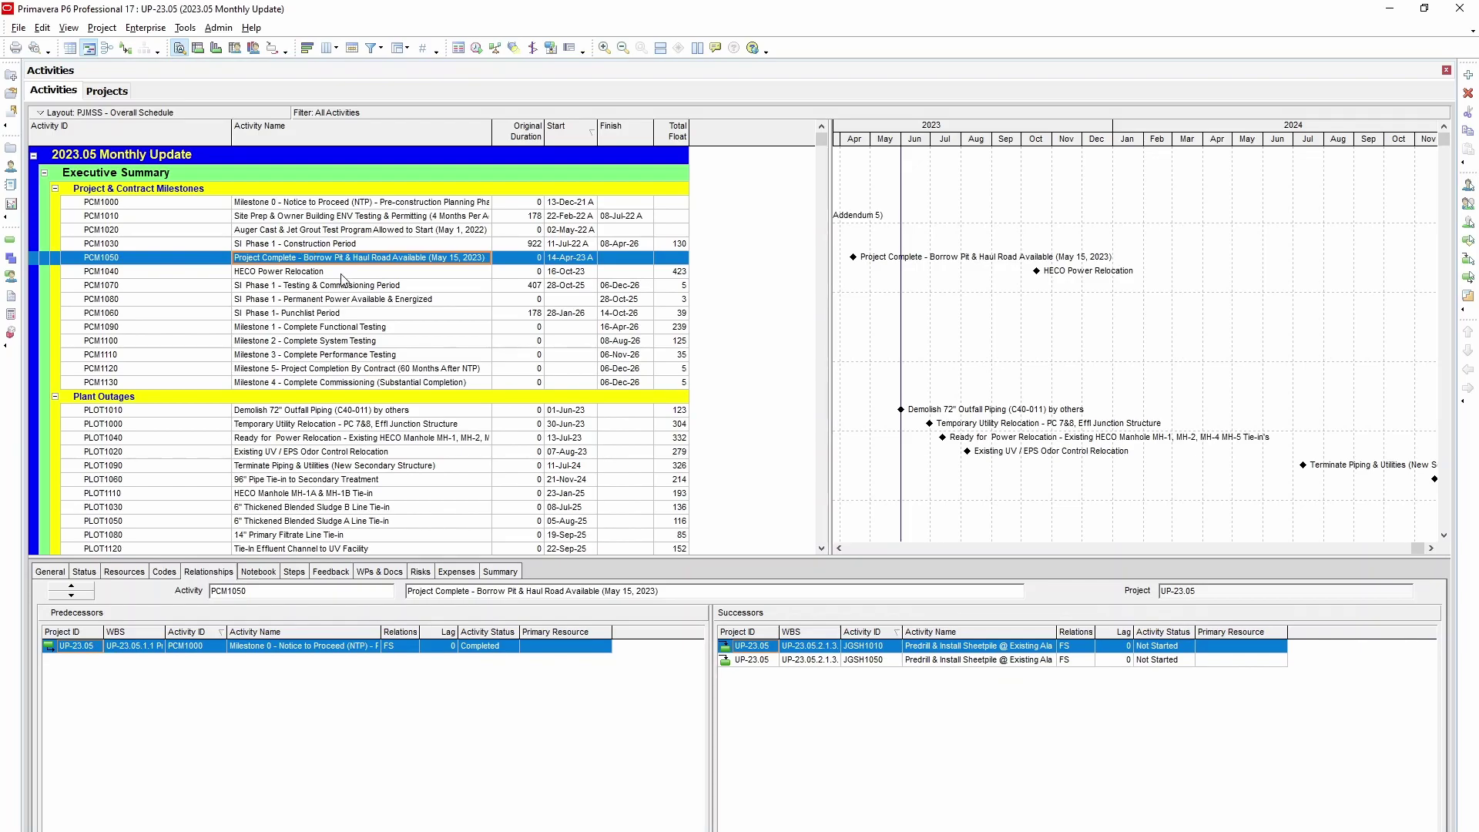
left_click(285, 216)
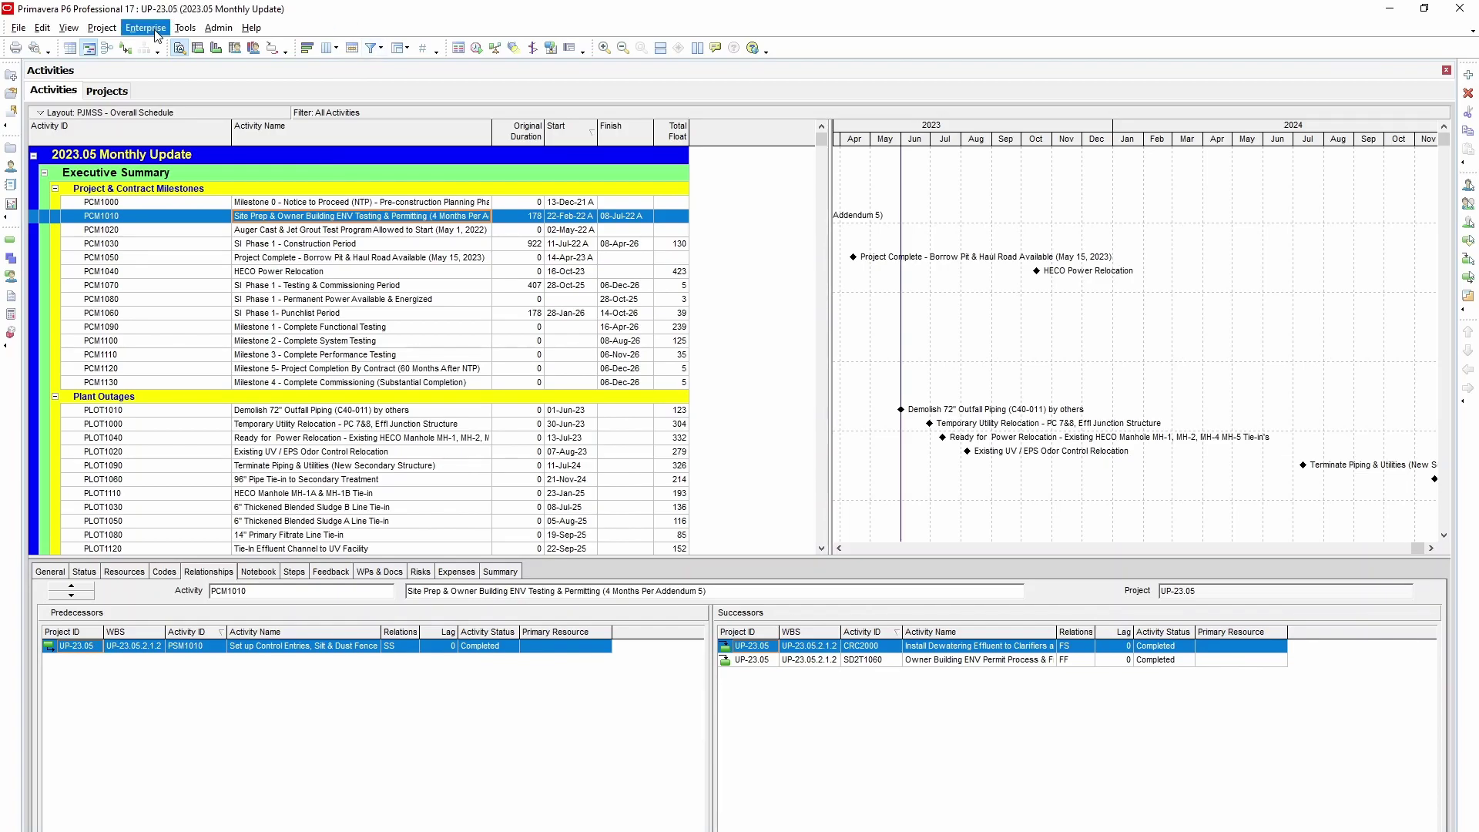
- Create a filter 'Planned to Finish Next Month' with Finish within range DD to DD+1M
left_click(371, 48)
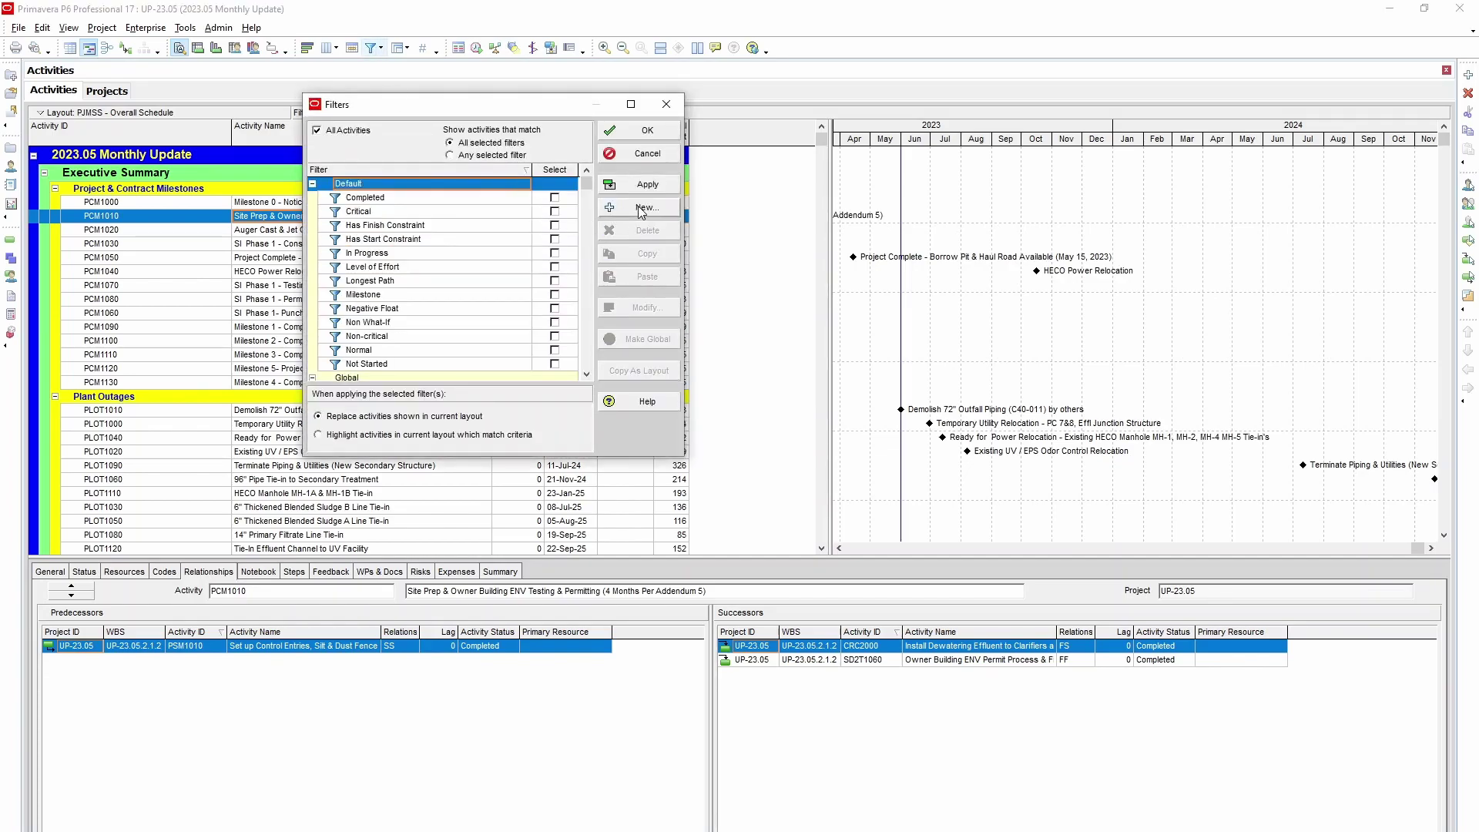
left_click(639, 208)
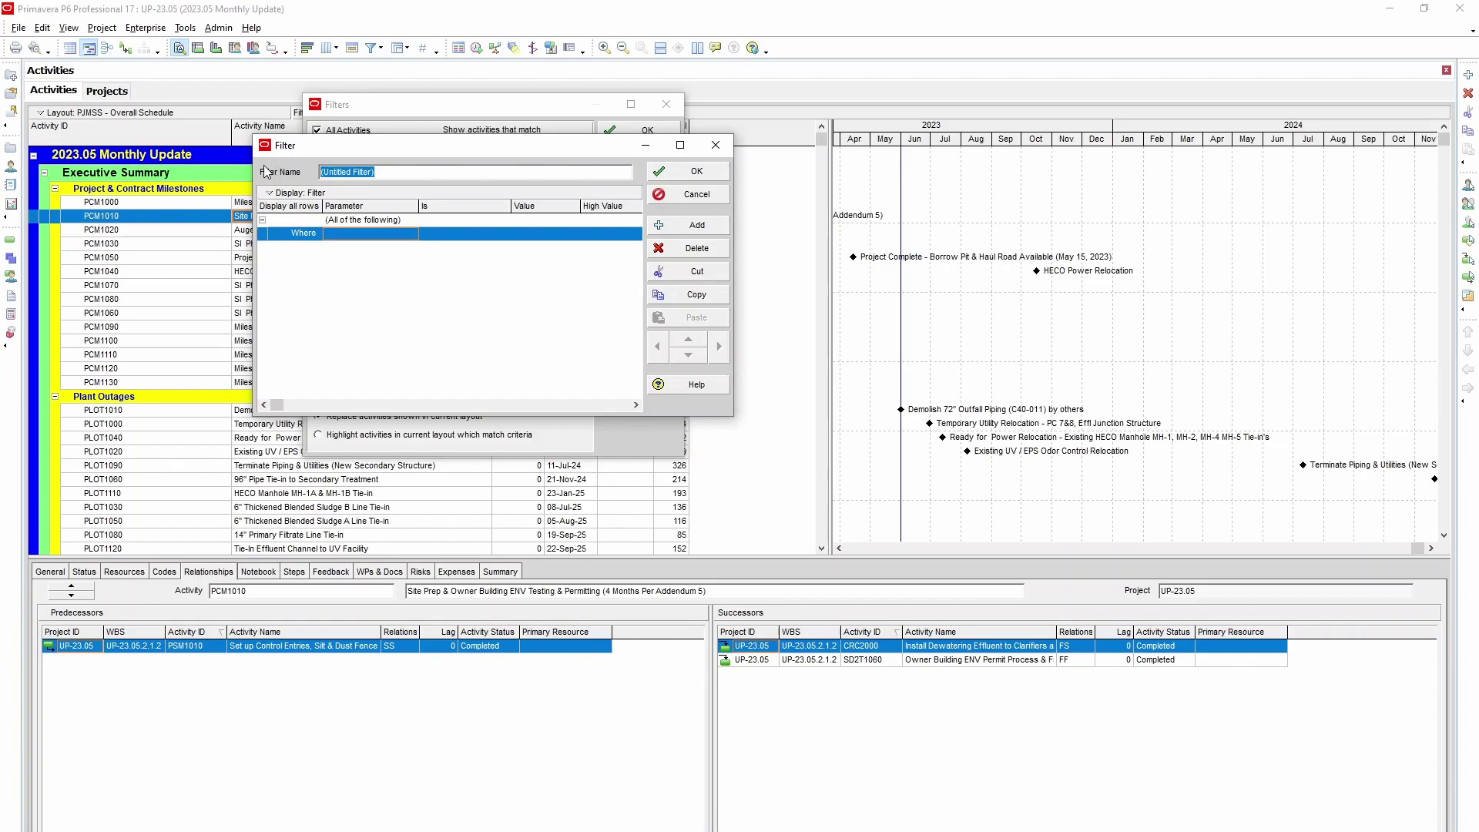
type("Planned to Finish Next Month")
left_click(348, 240)
key("f")
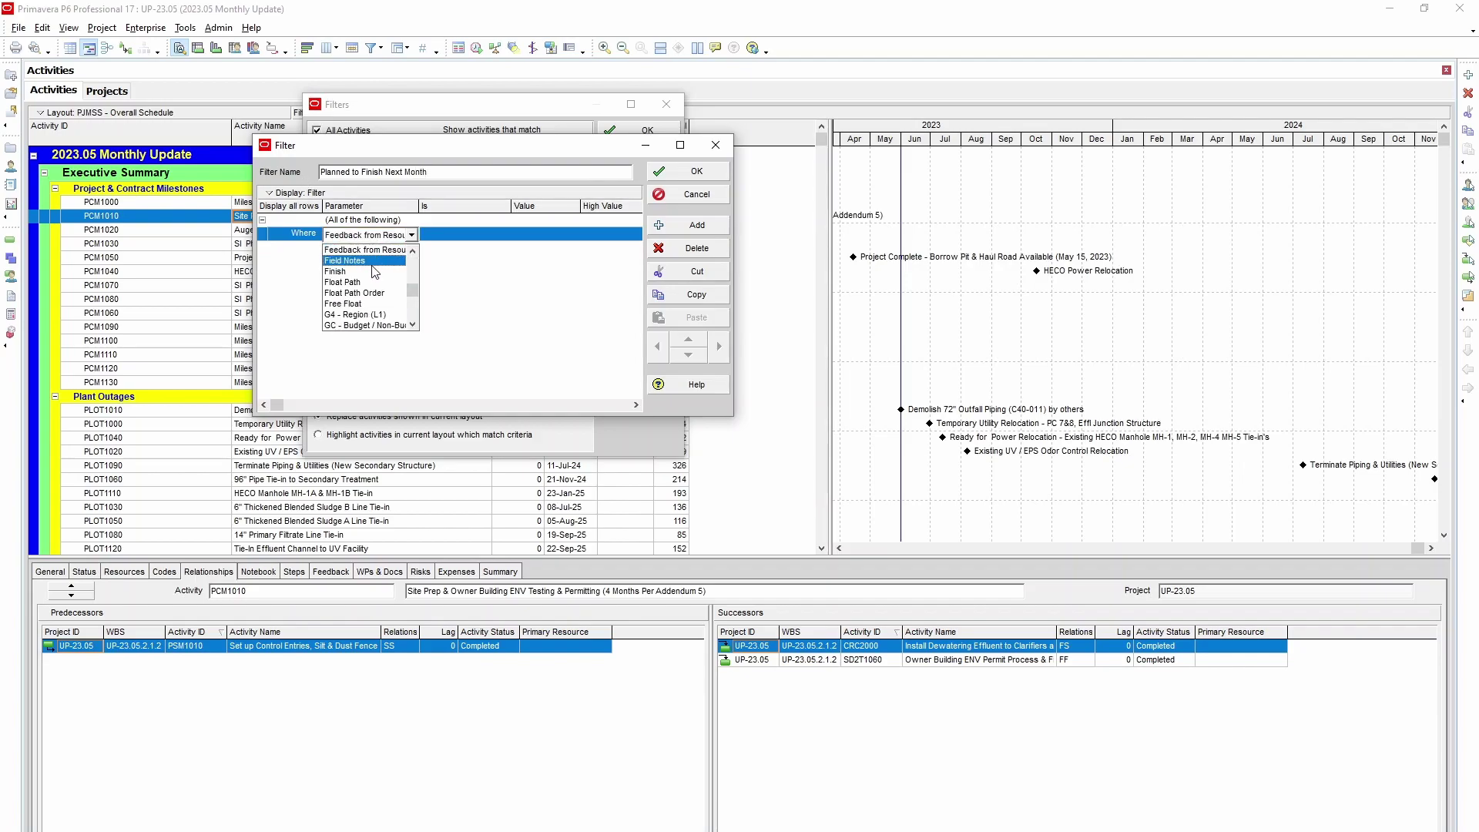
left_click(374, 271)
left_click(467, 237)
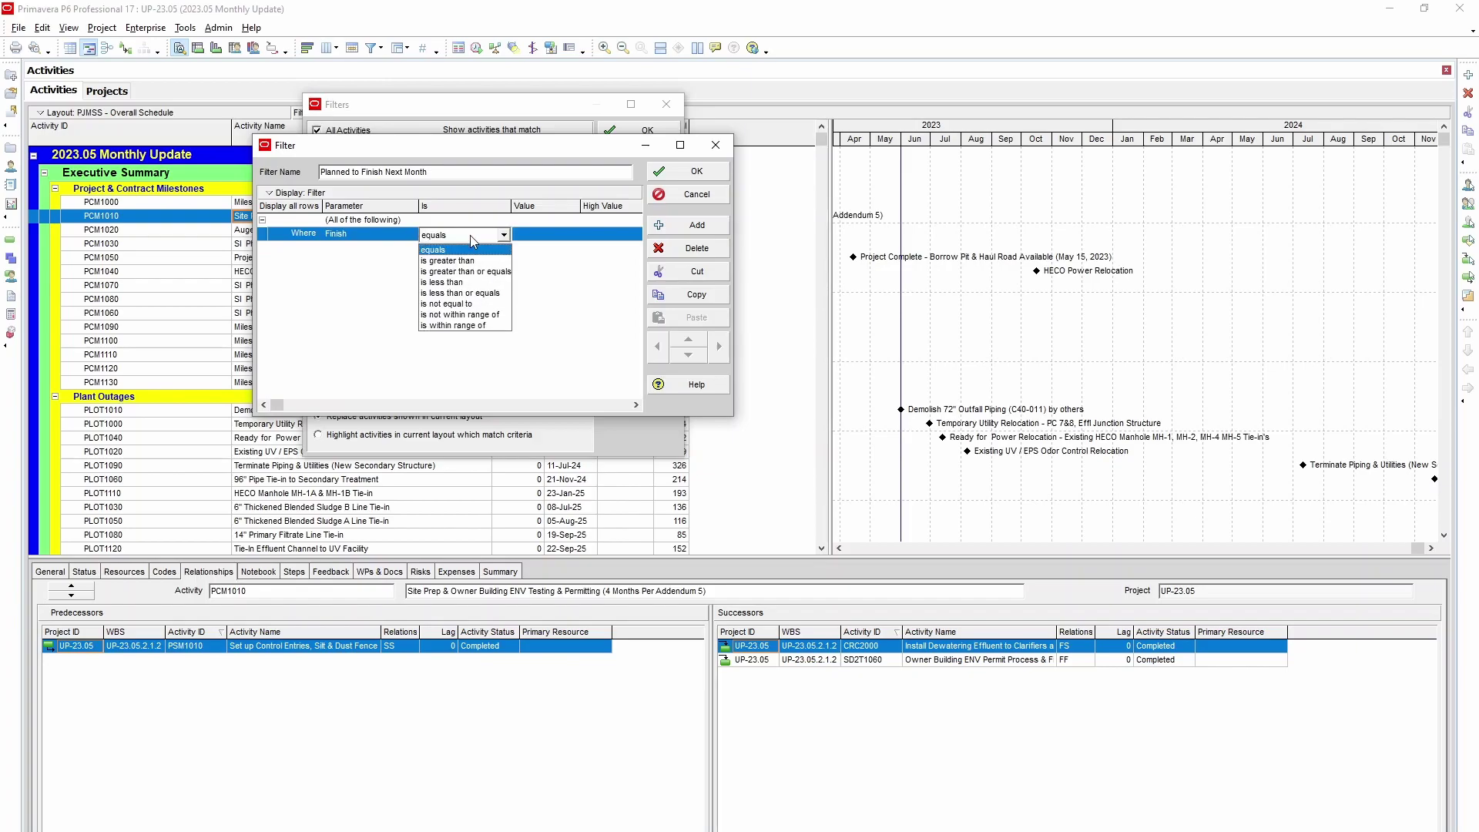
left_click(463, 326)
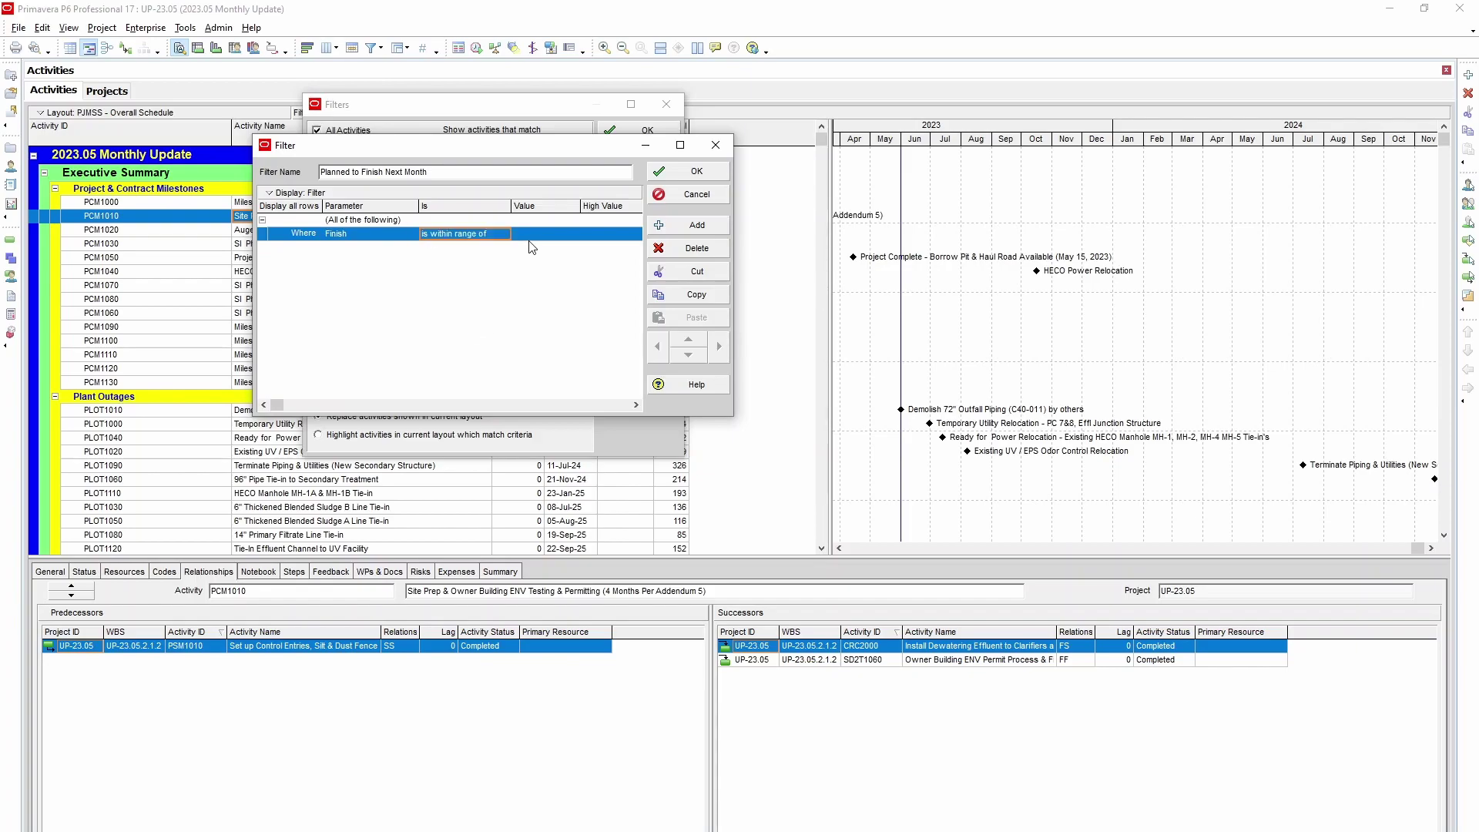
left_click(535, 235)
type("DD")
left_click(612, 236)
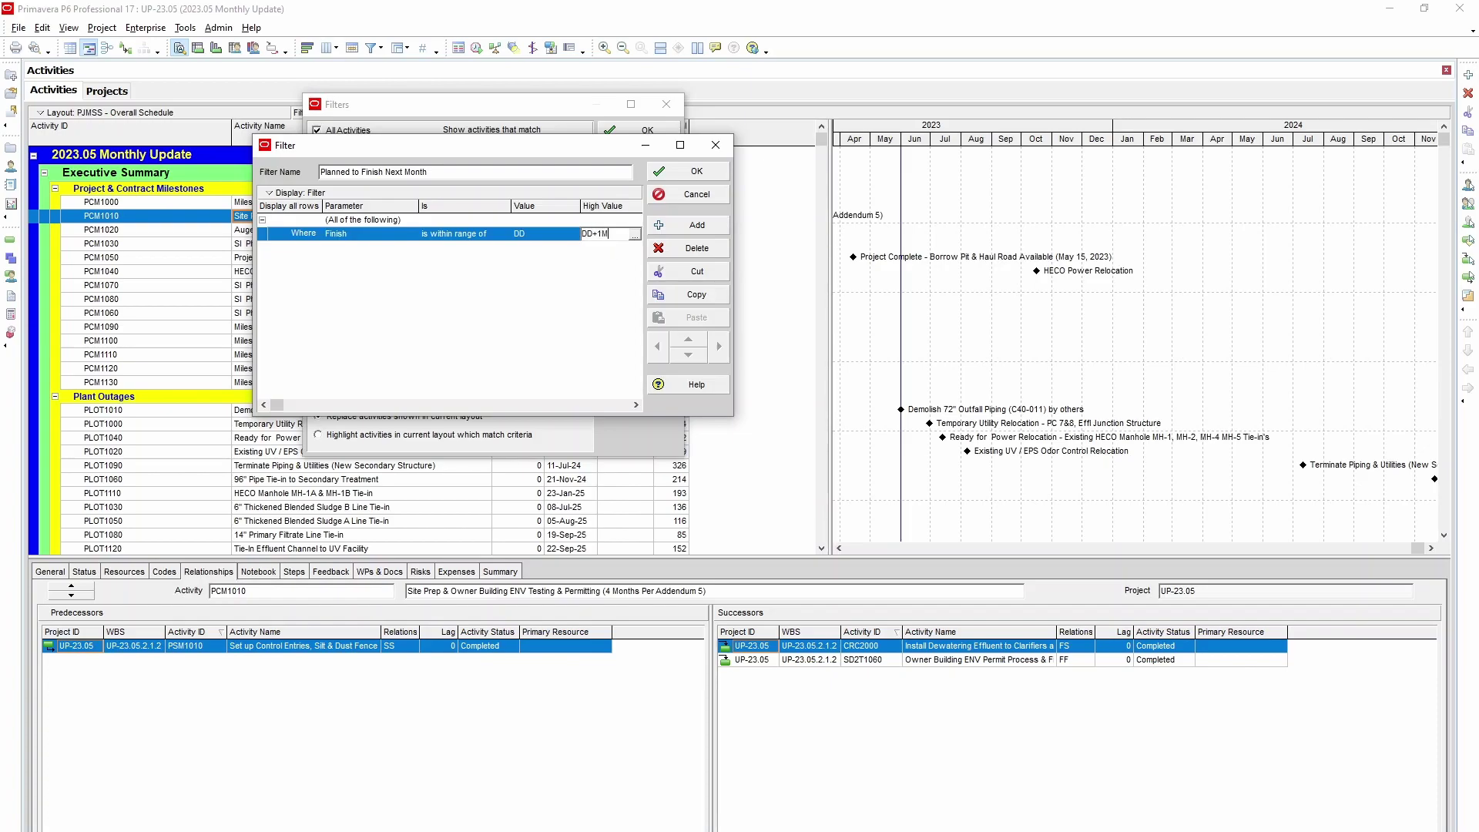
type("DD+1M")
key("Return")
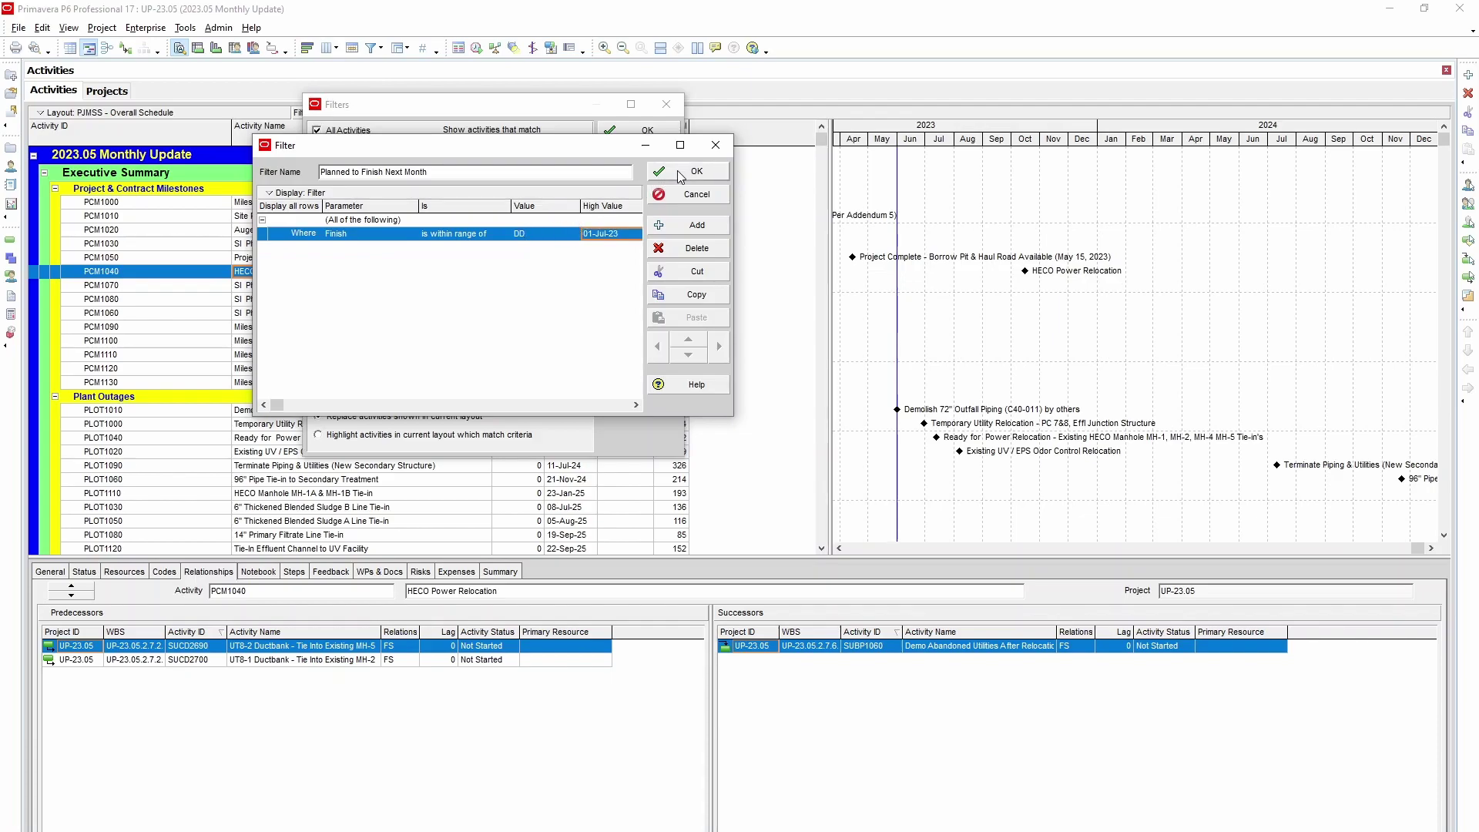
- Save the new filter and apply it to the activity table
left_click(681, 171)
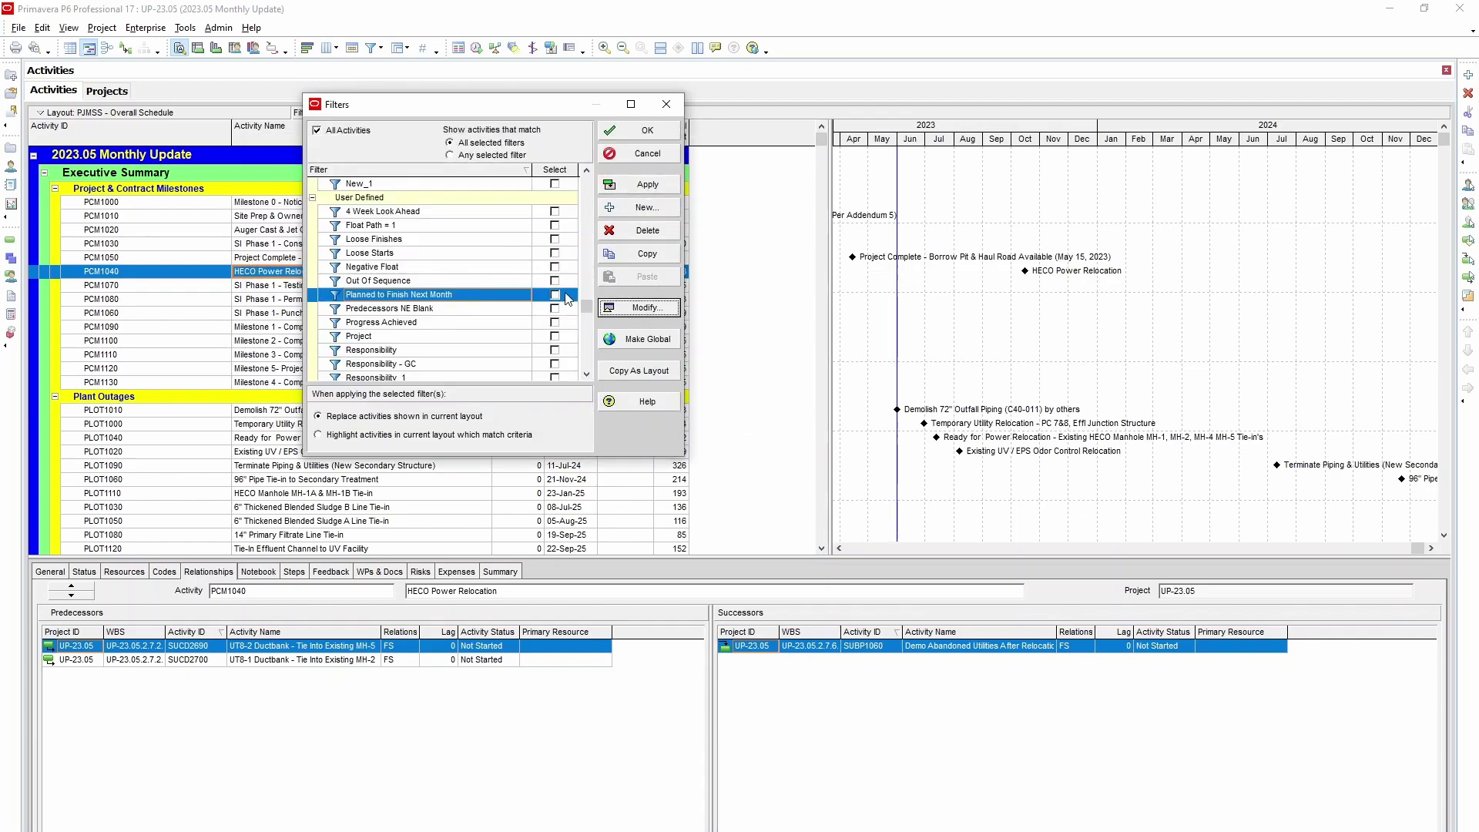
left_click(555, 295)
left_click(662, 129)
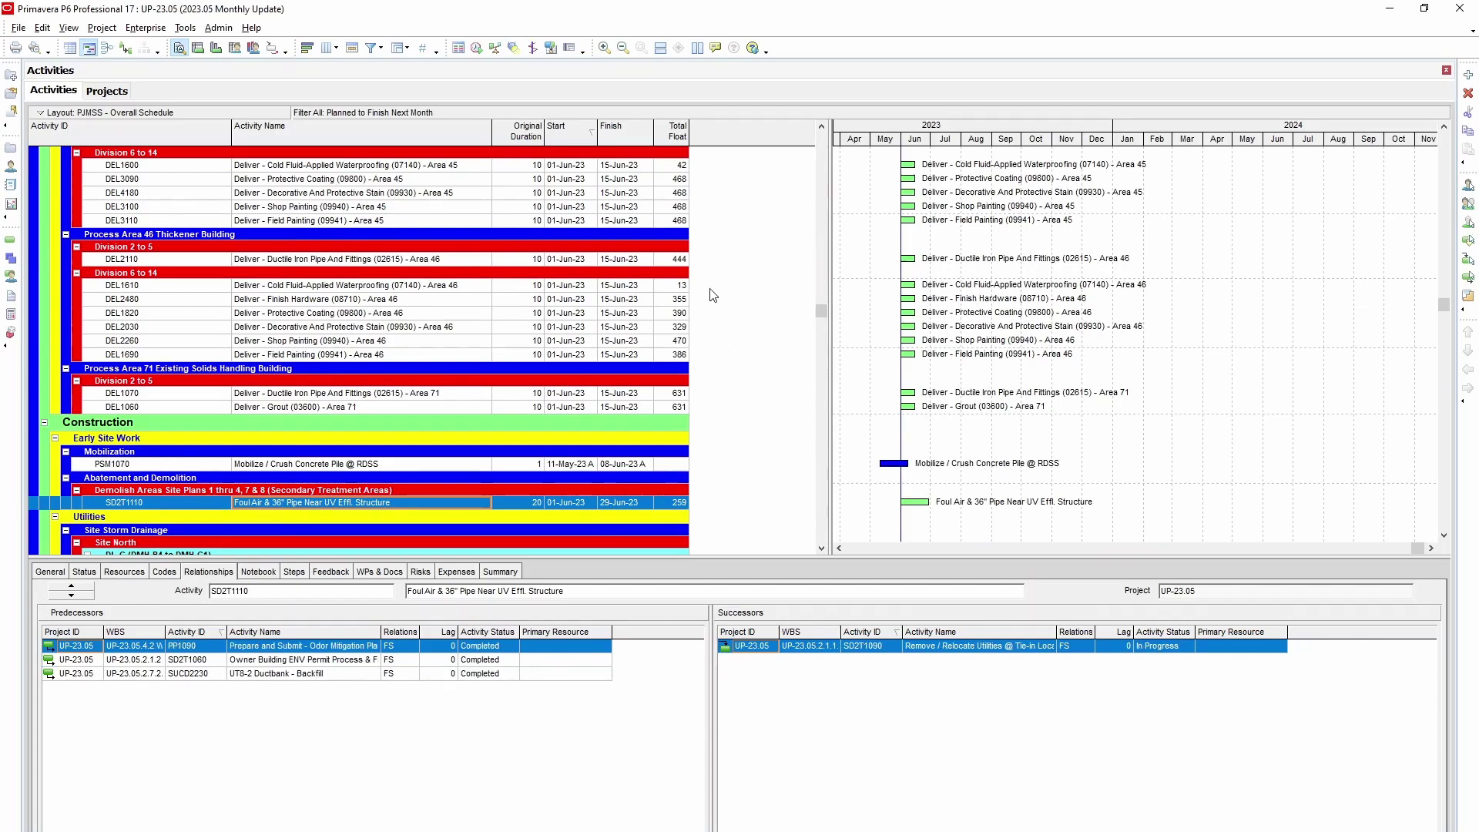
- Add the Activity Count column from the Number of Activities group to the table
scroll(714, 300, "down", 3)
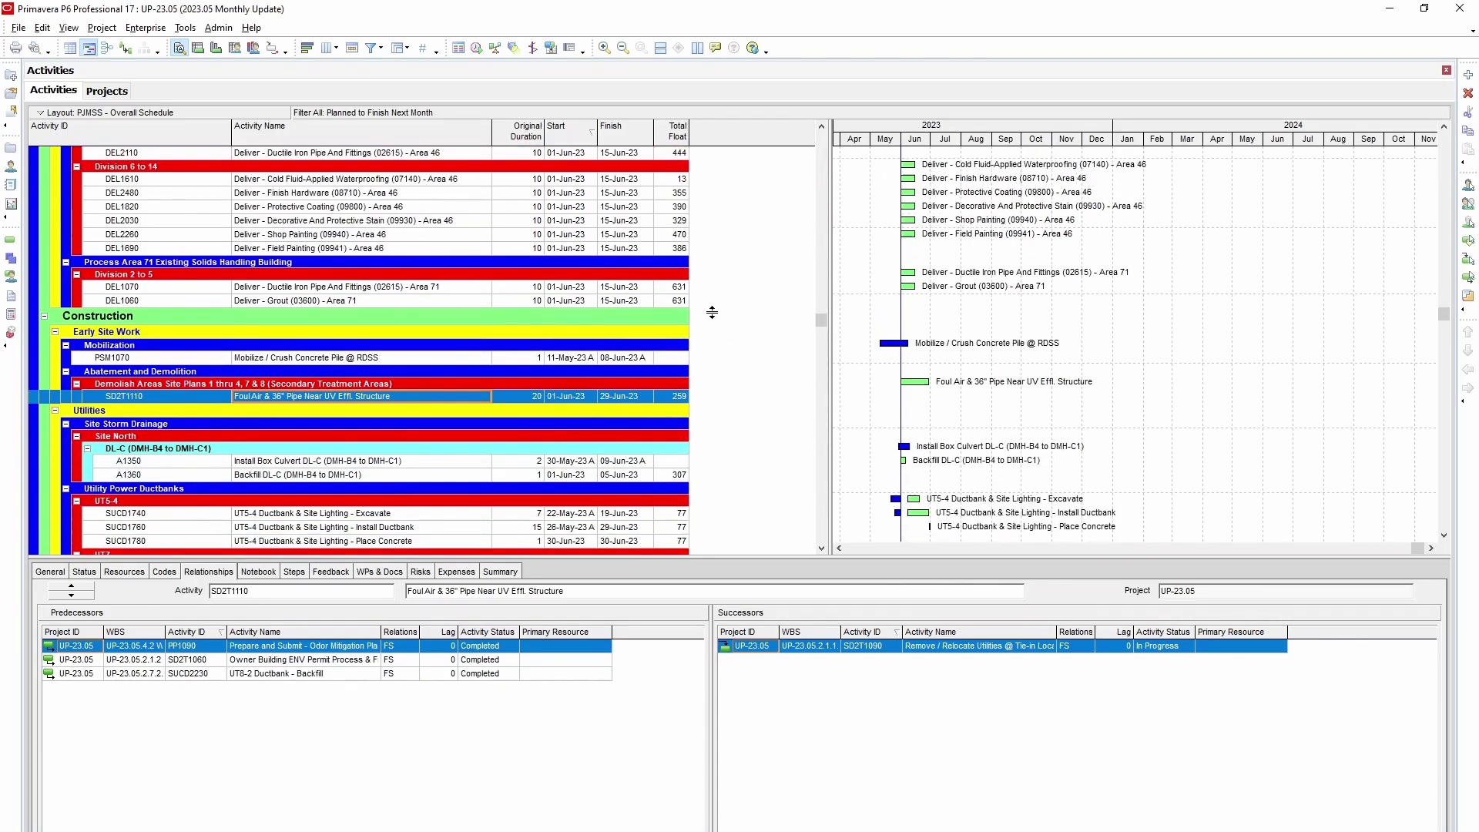
scroll(712, 312, "up", 4)
right_click(722, 239)
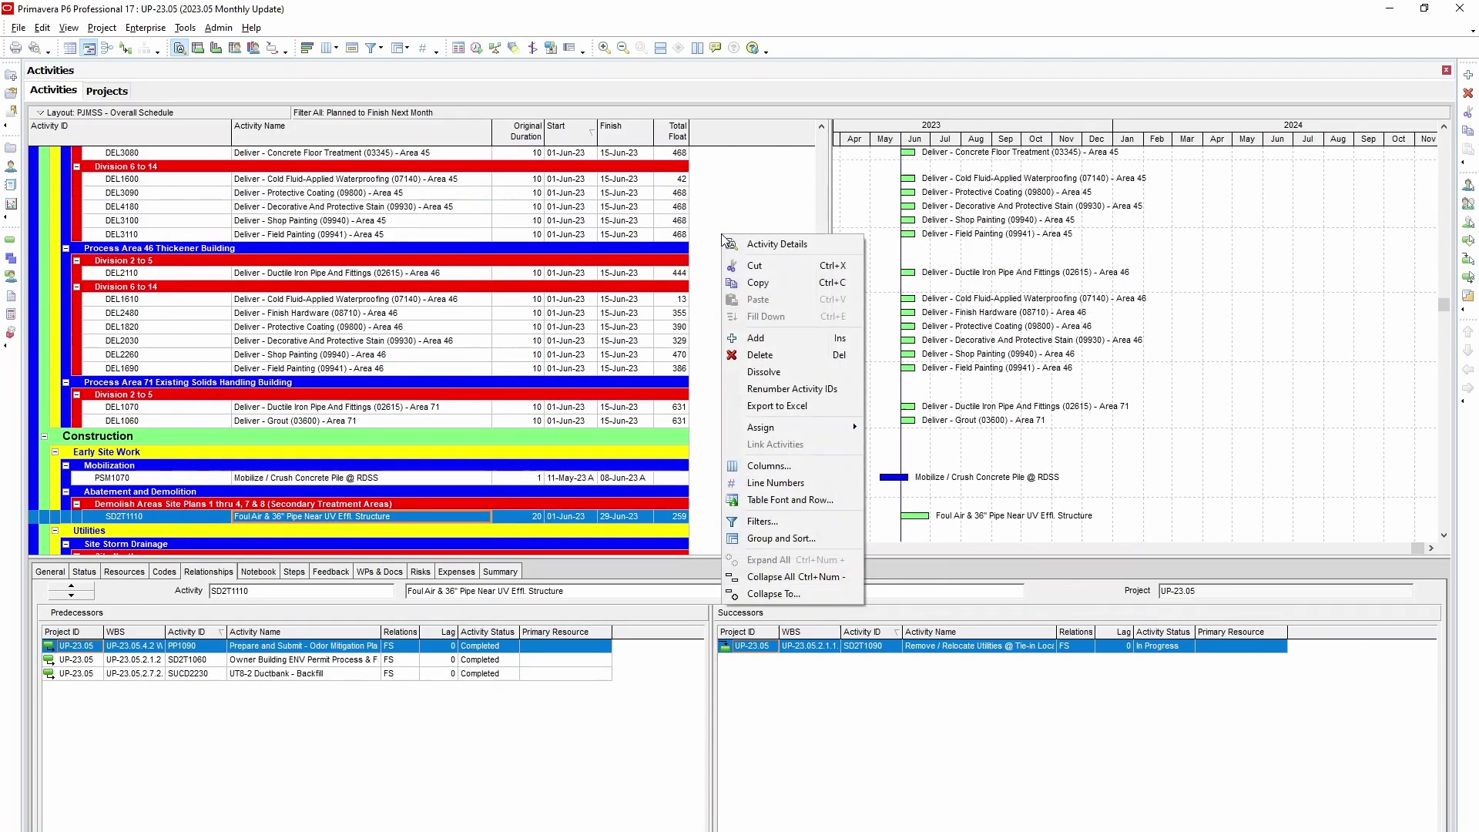
left_click(784, 467)
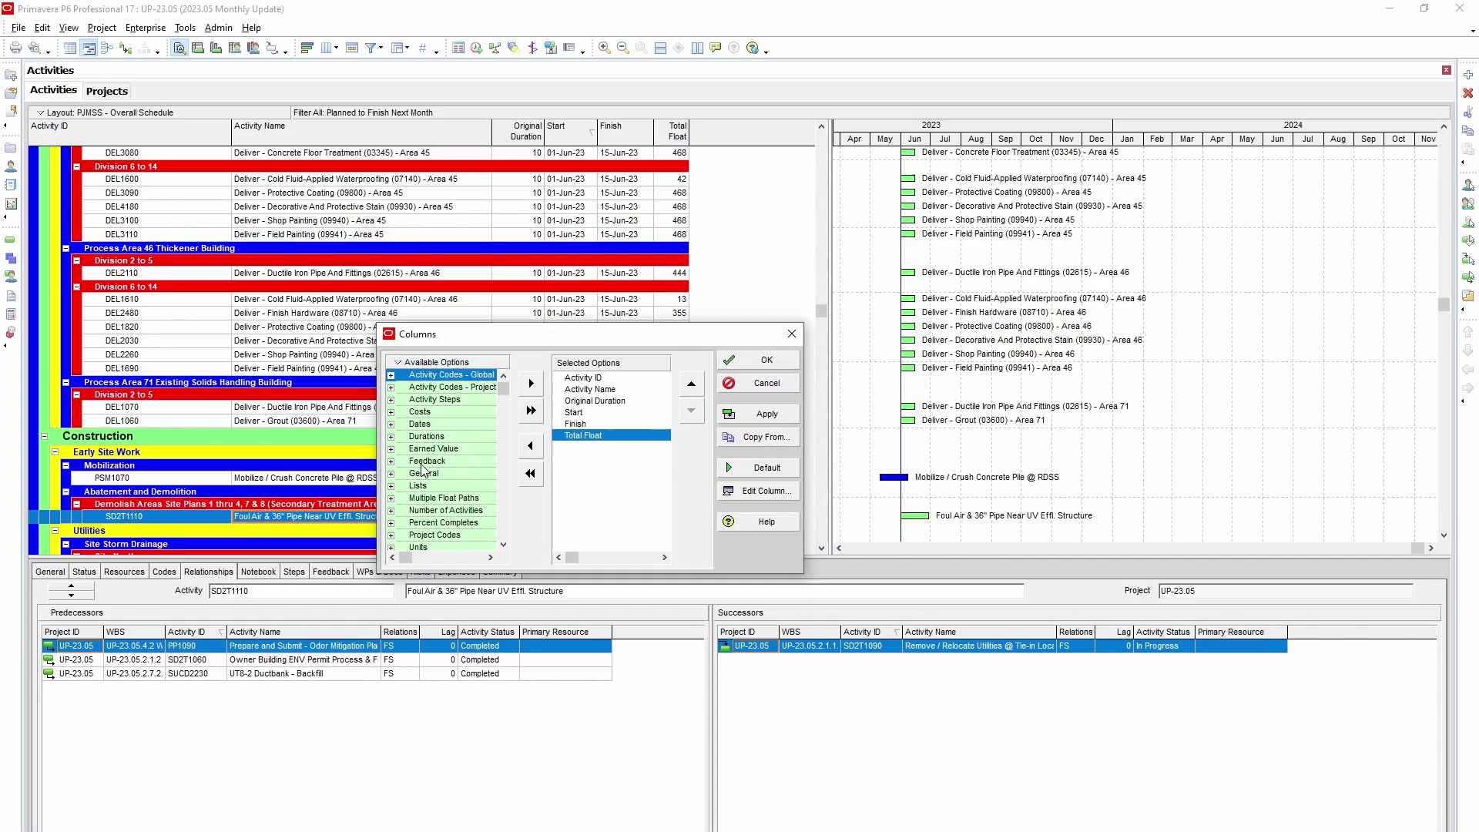
left_click(391, 510)
left_click(454, 414)
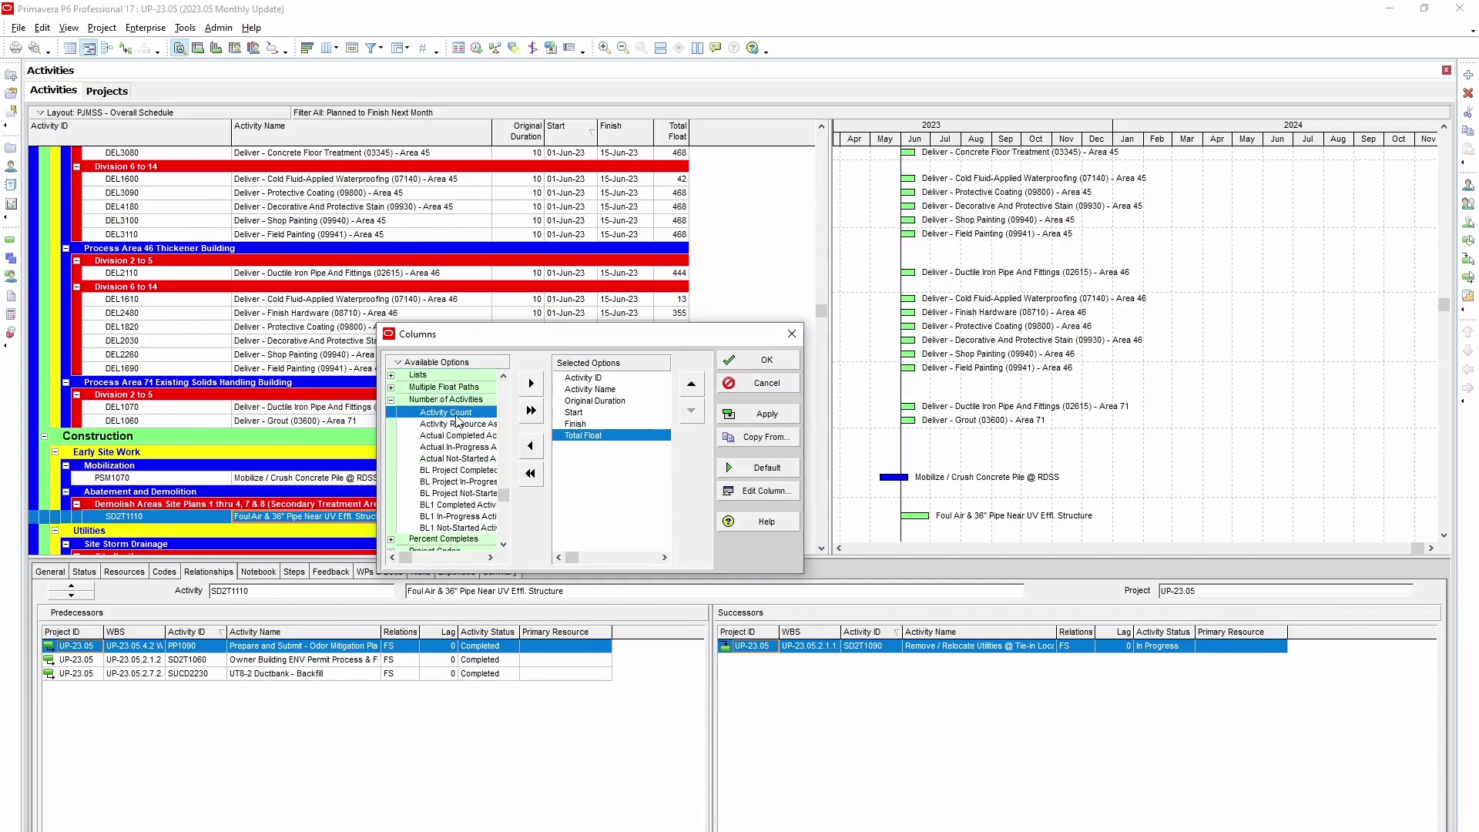
left_click(531, 383)
left_click(782, 363)
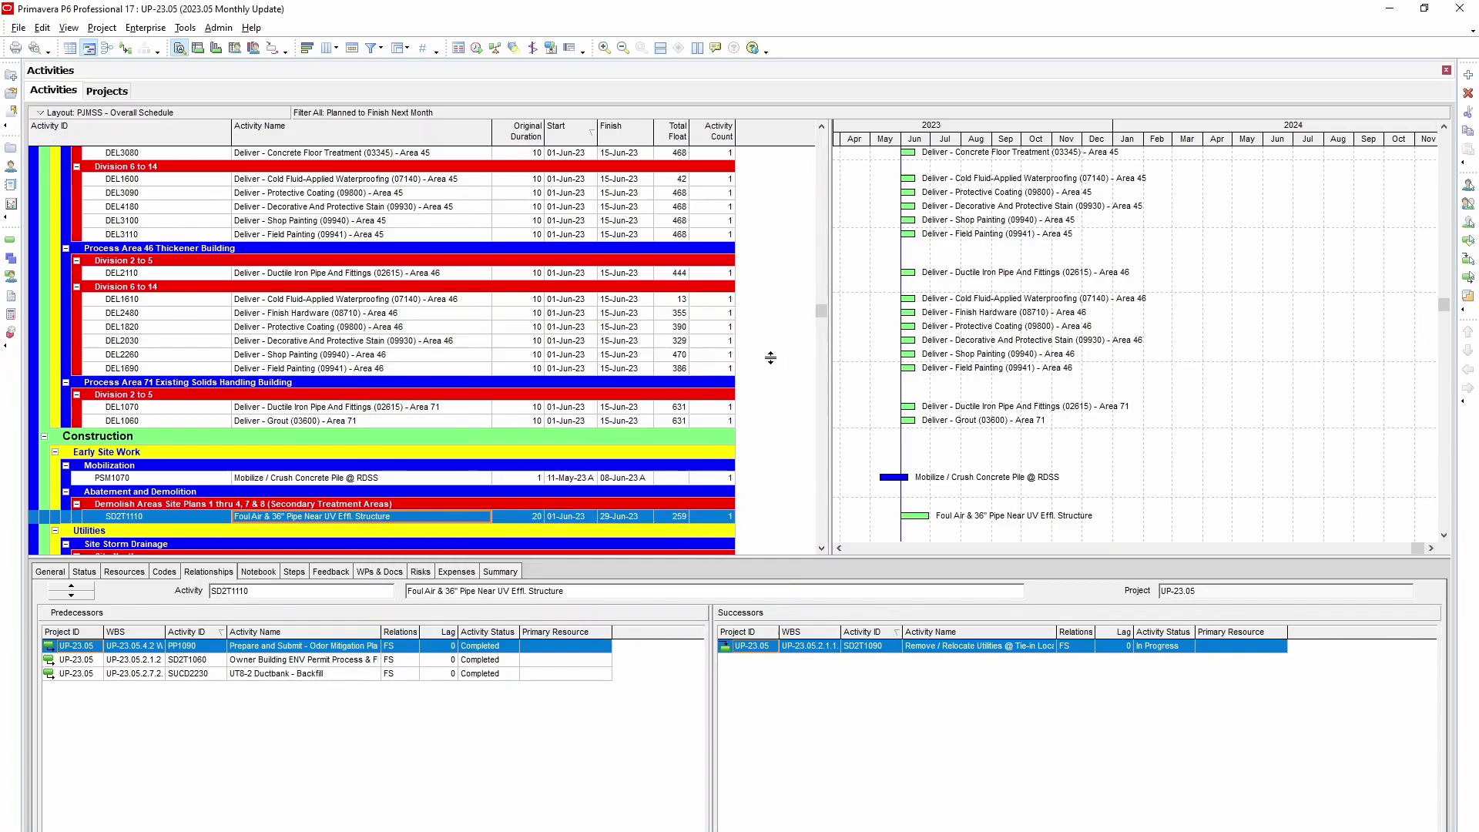
- Select the 2023.05 Monthly Update summary row, then the Pre-construction Phase row
scroll(816, 302, "up", 15)
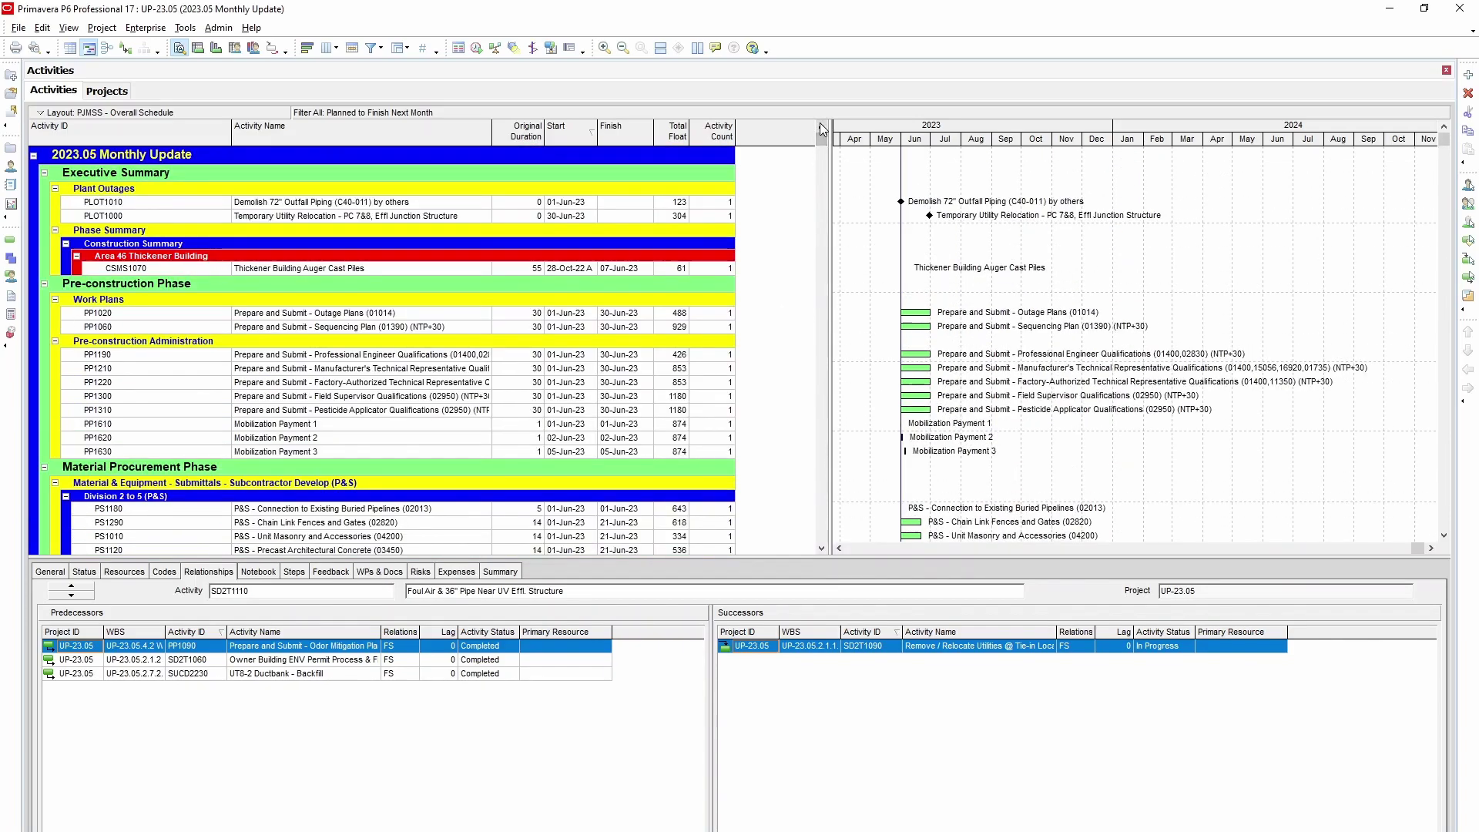
left_click(724, 160)
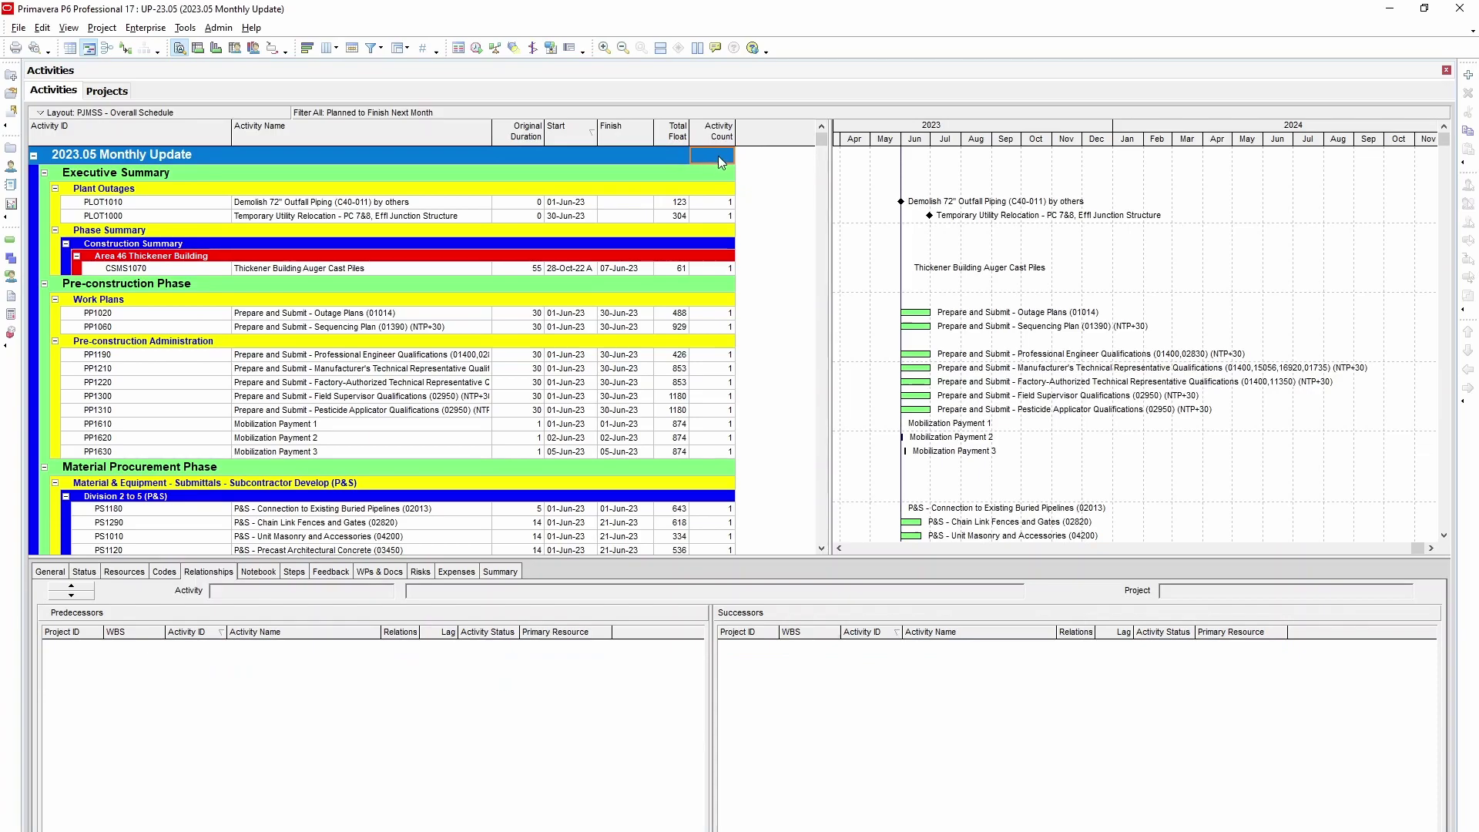
left_click(723, 286)
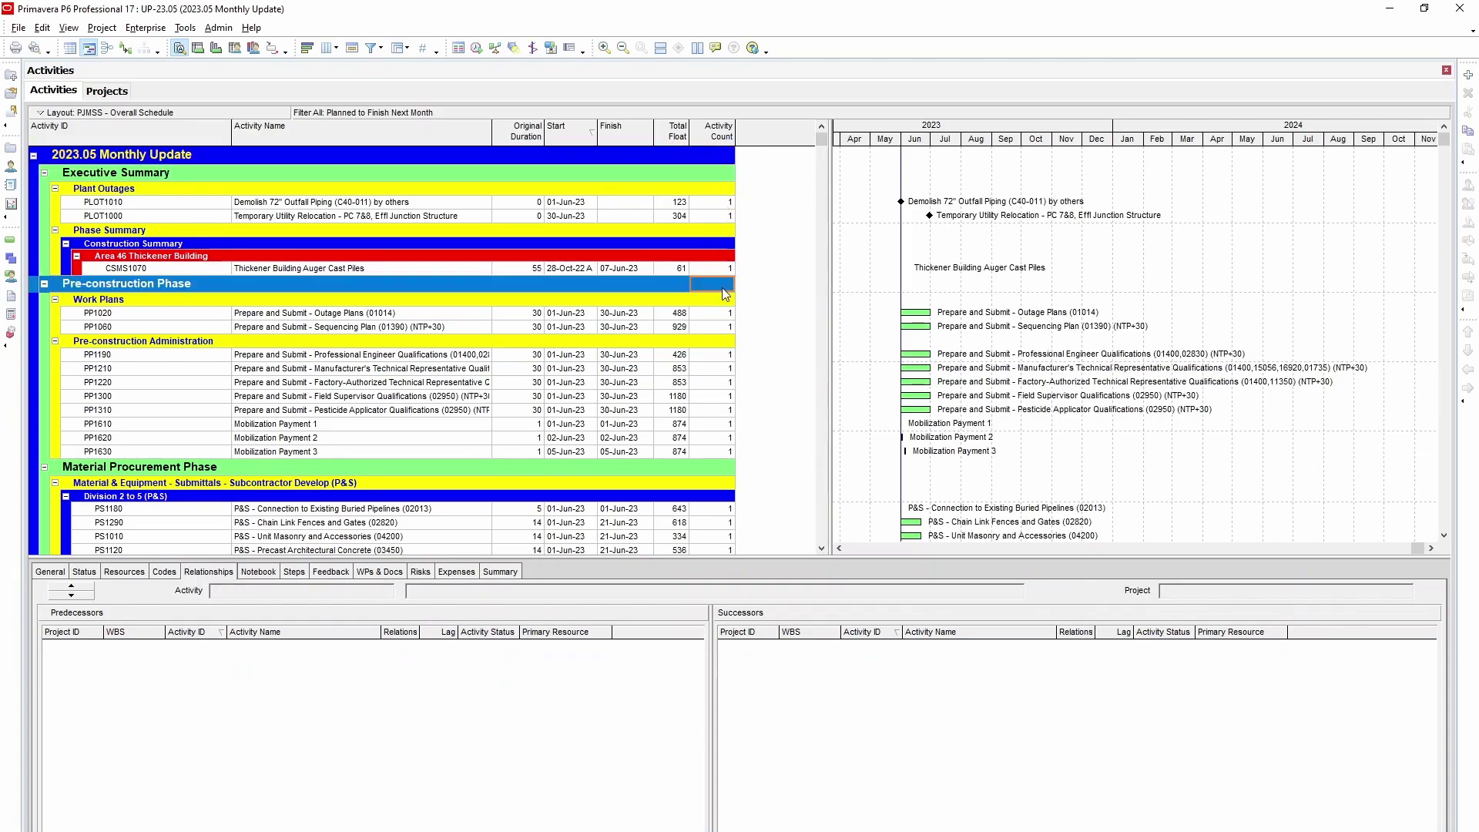
- Enable Show Group Totals in Group and Sort so WBS bands show summed counts
left_click(398, 47)
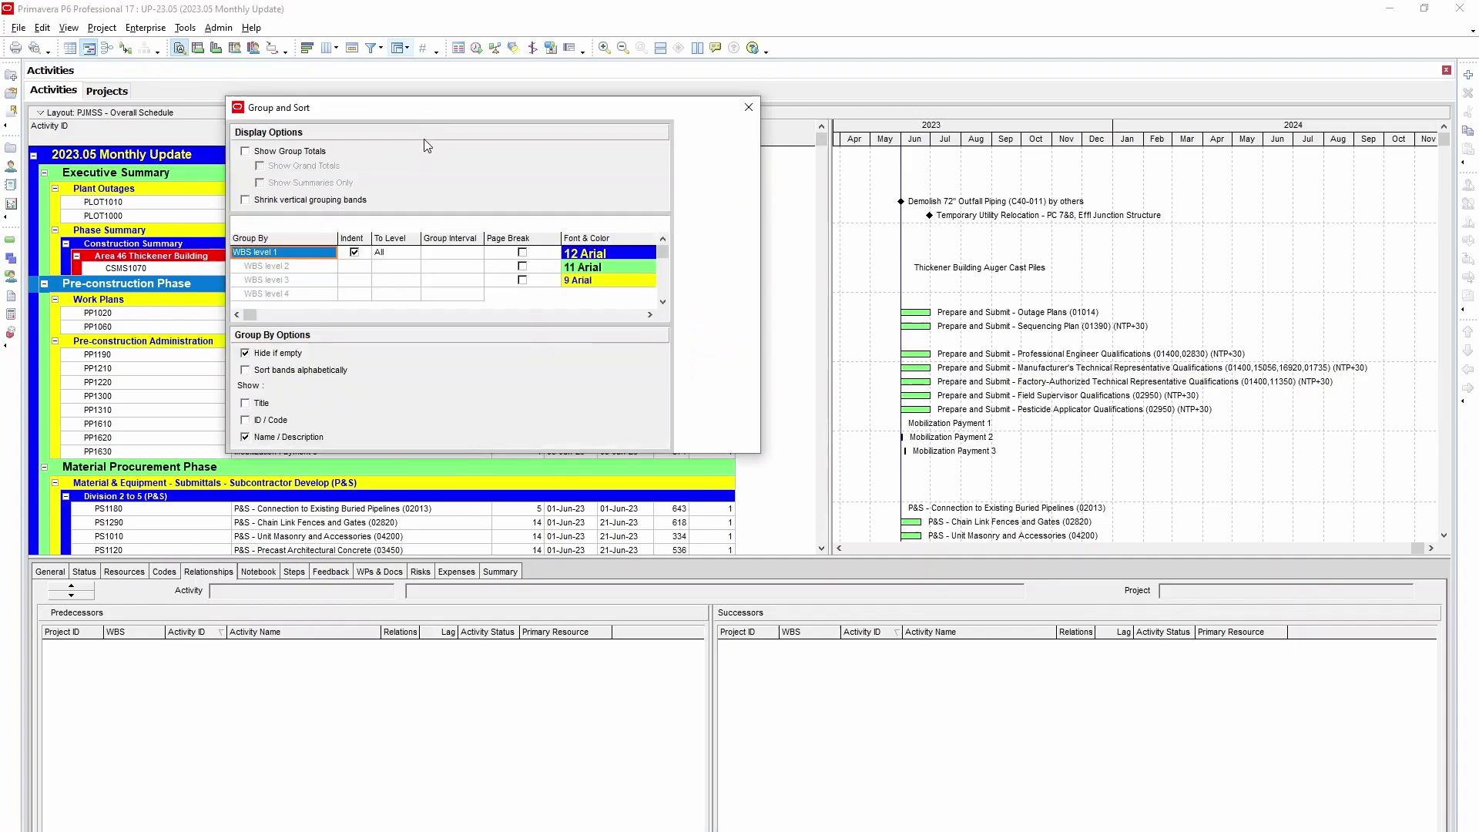
left_click(276, 156)
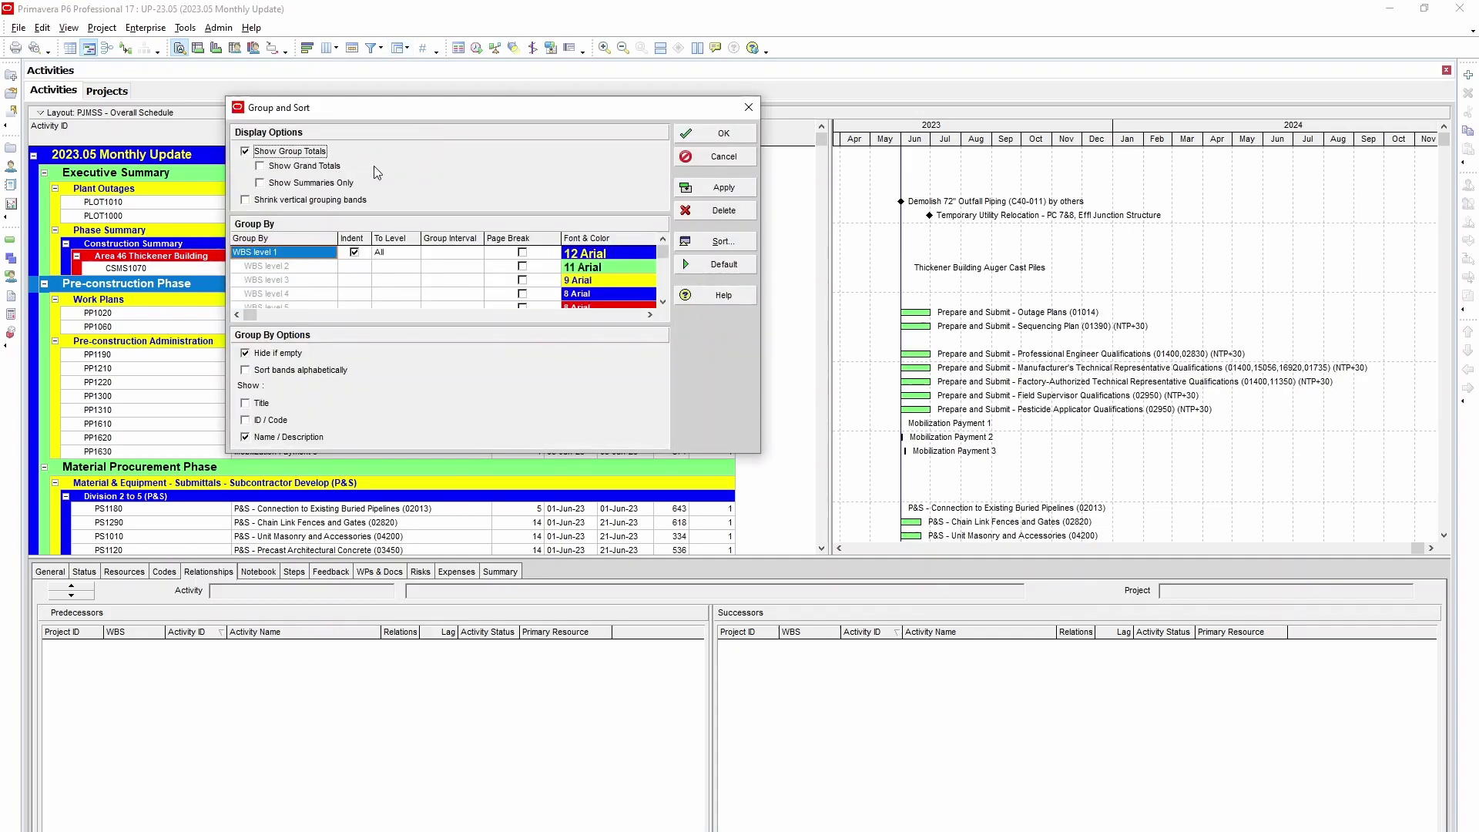
left_click(730, 185)
left_click(728, 133)
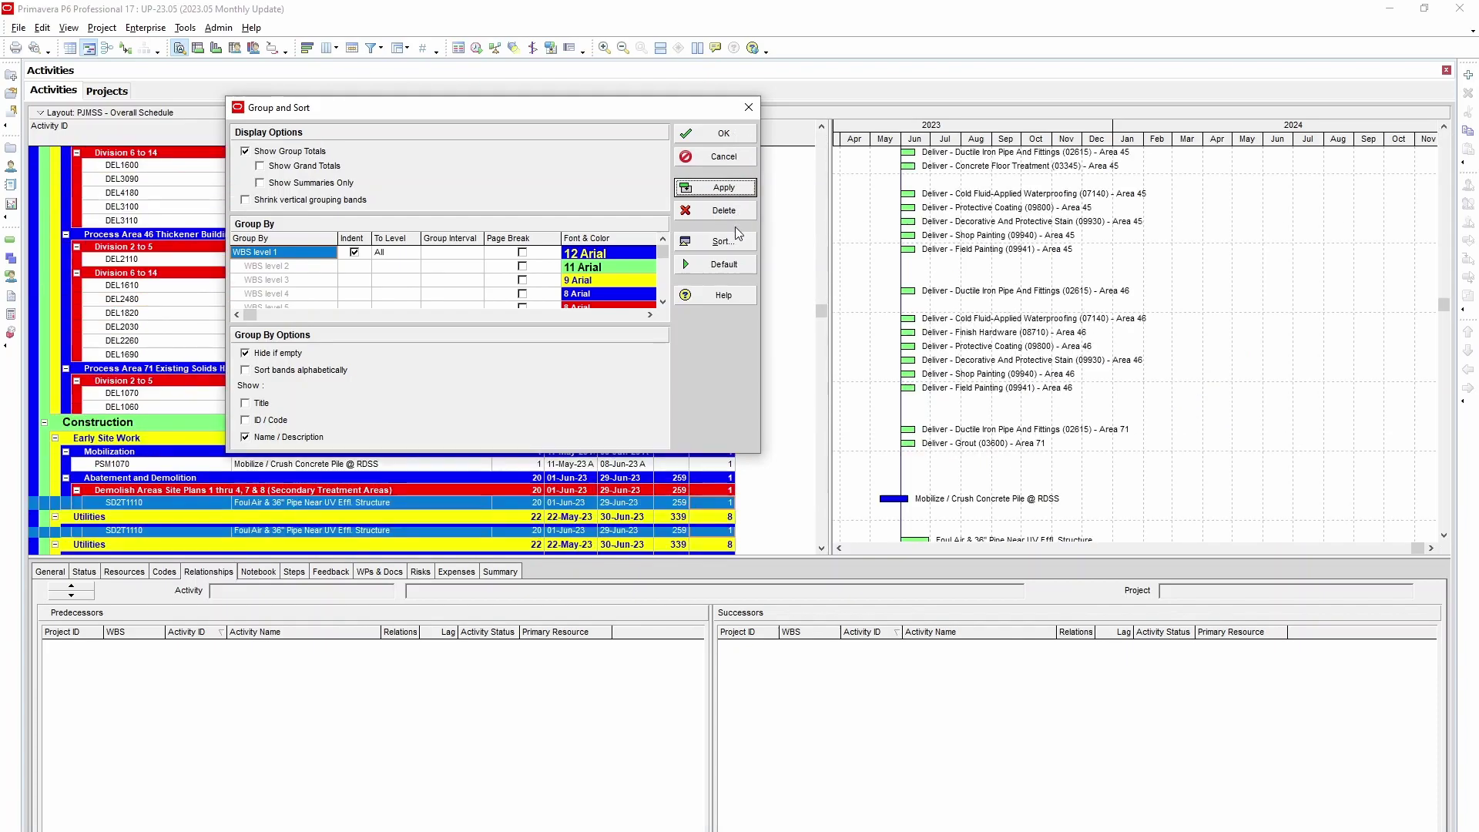
- Collapse the entire activity table down to the project level
scroll(589, 236, "up", 3)
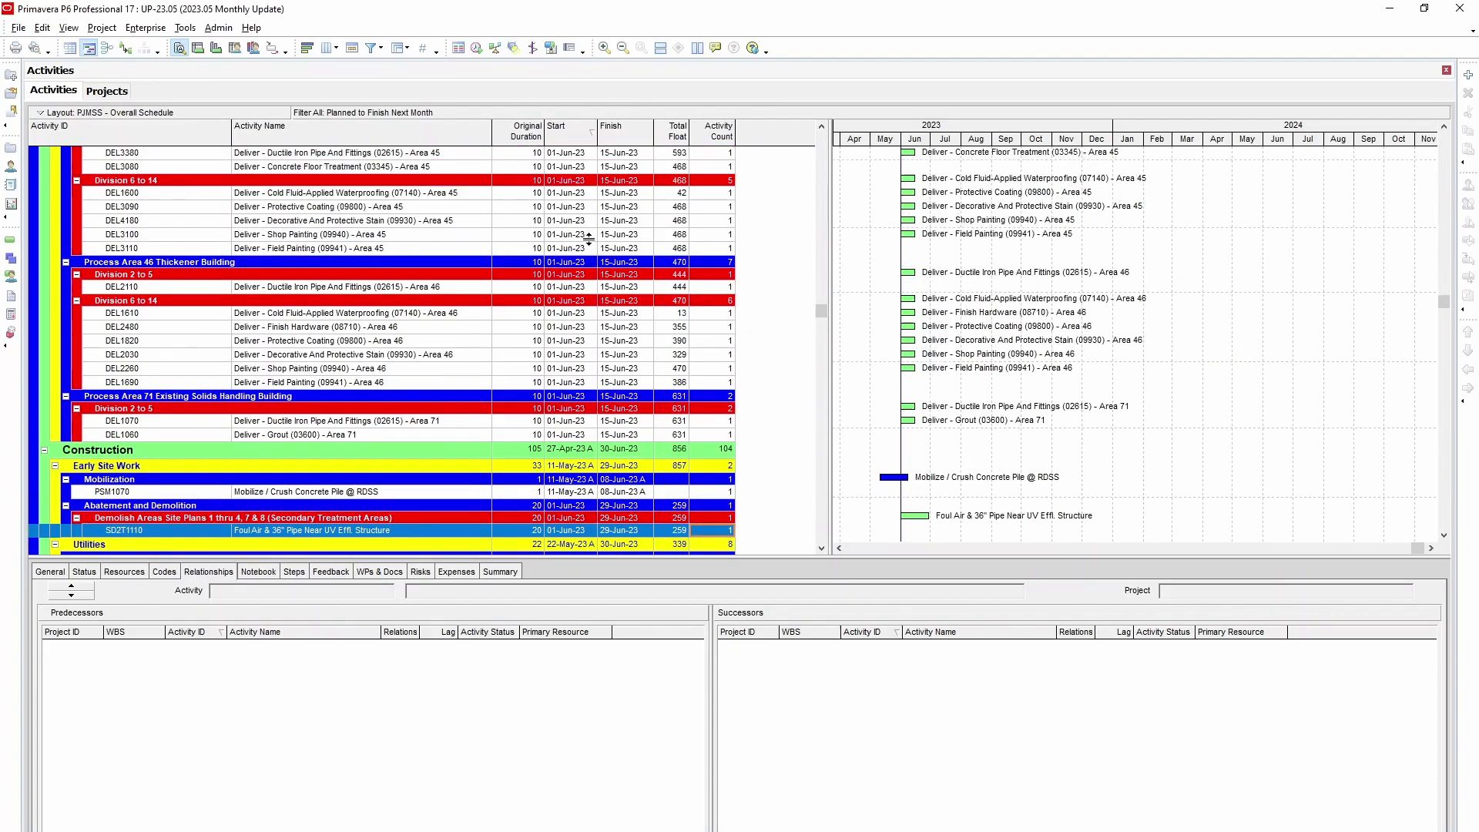
right_click(590, 236)
left_click(647, 594)
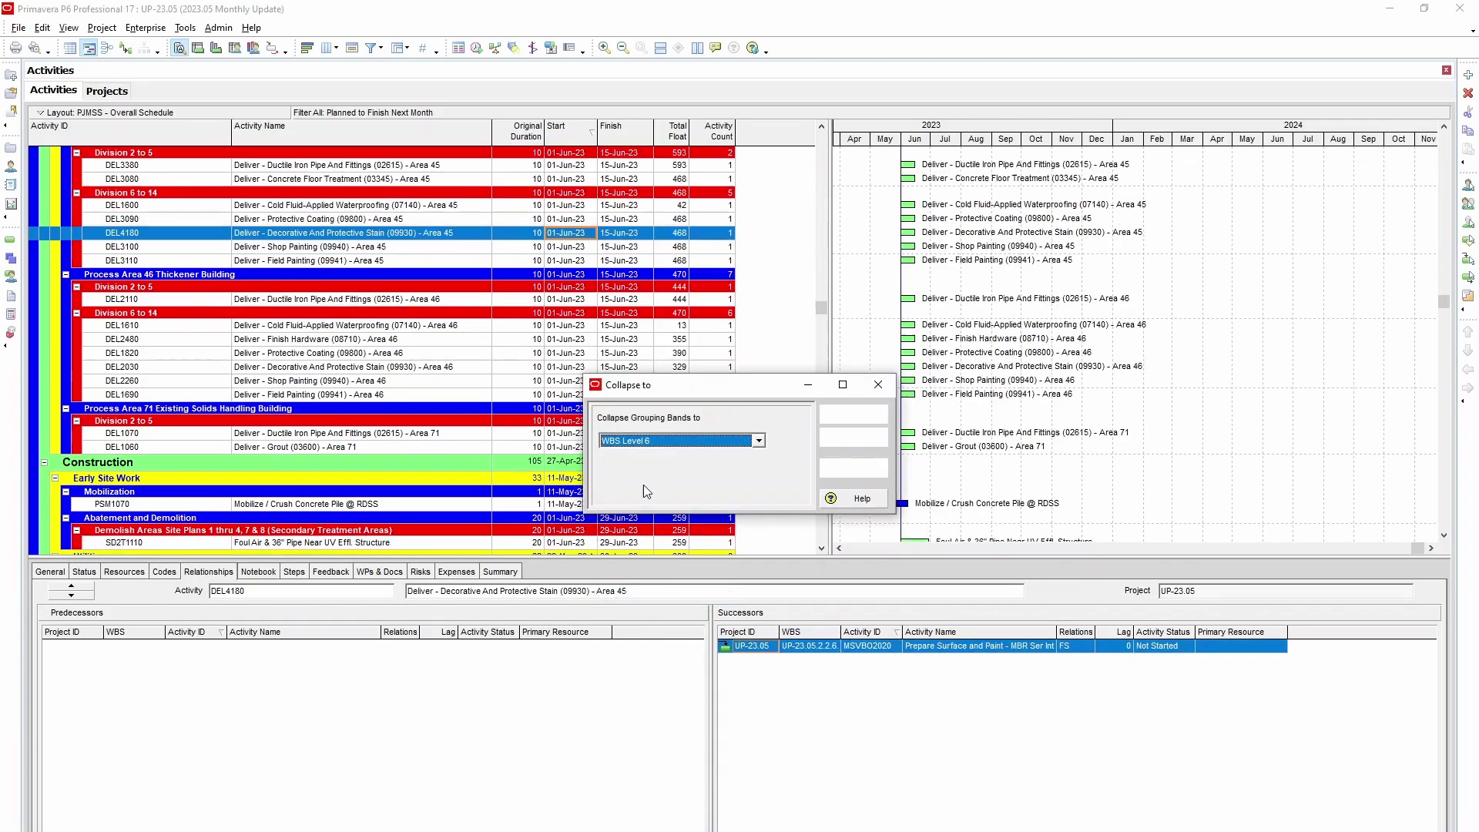
left_click(869, 423)
right_click(660, 287)
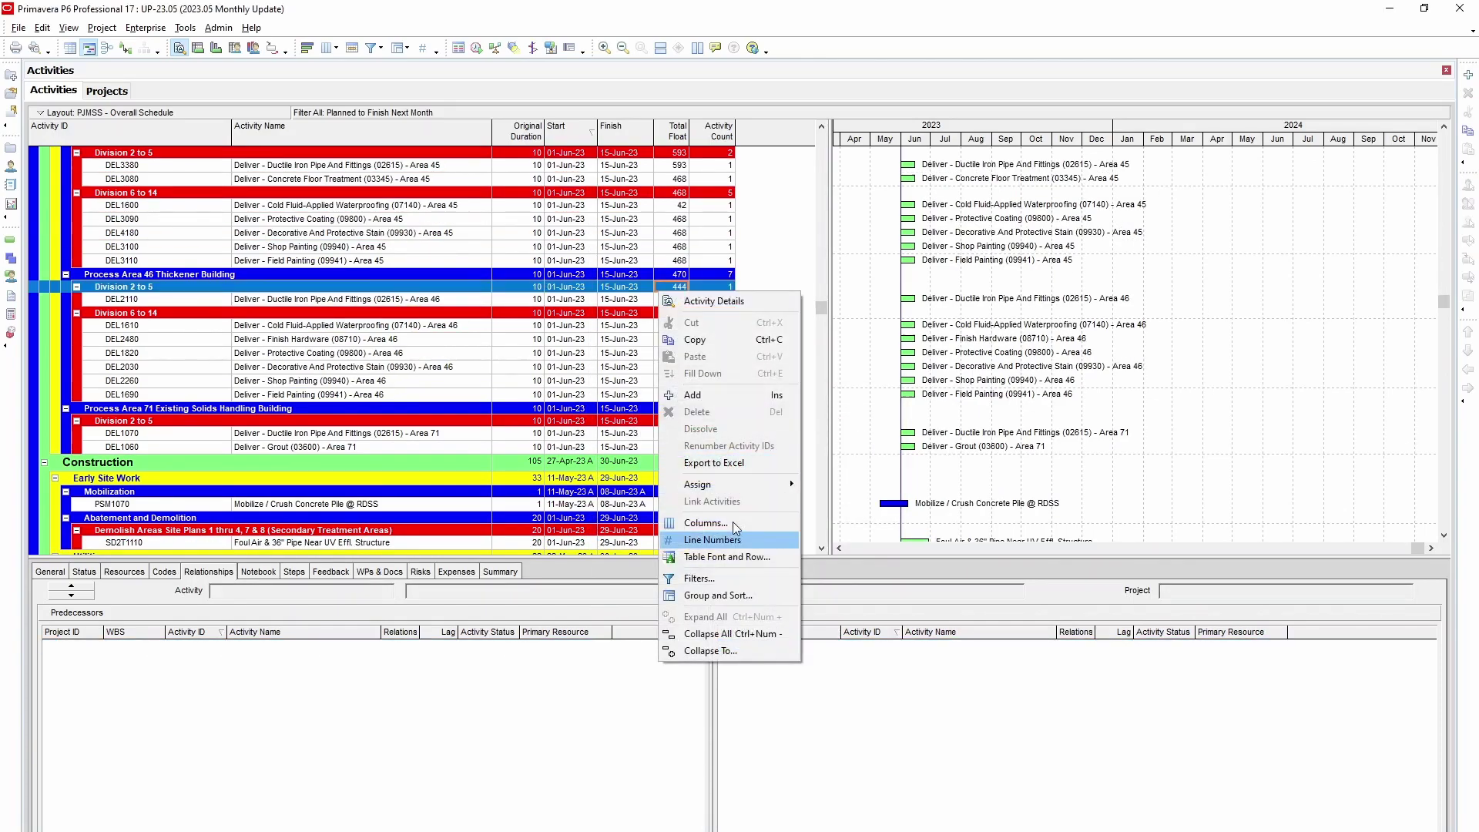
left_click(728, 633)
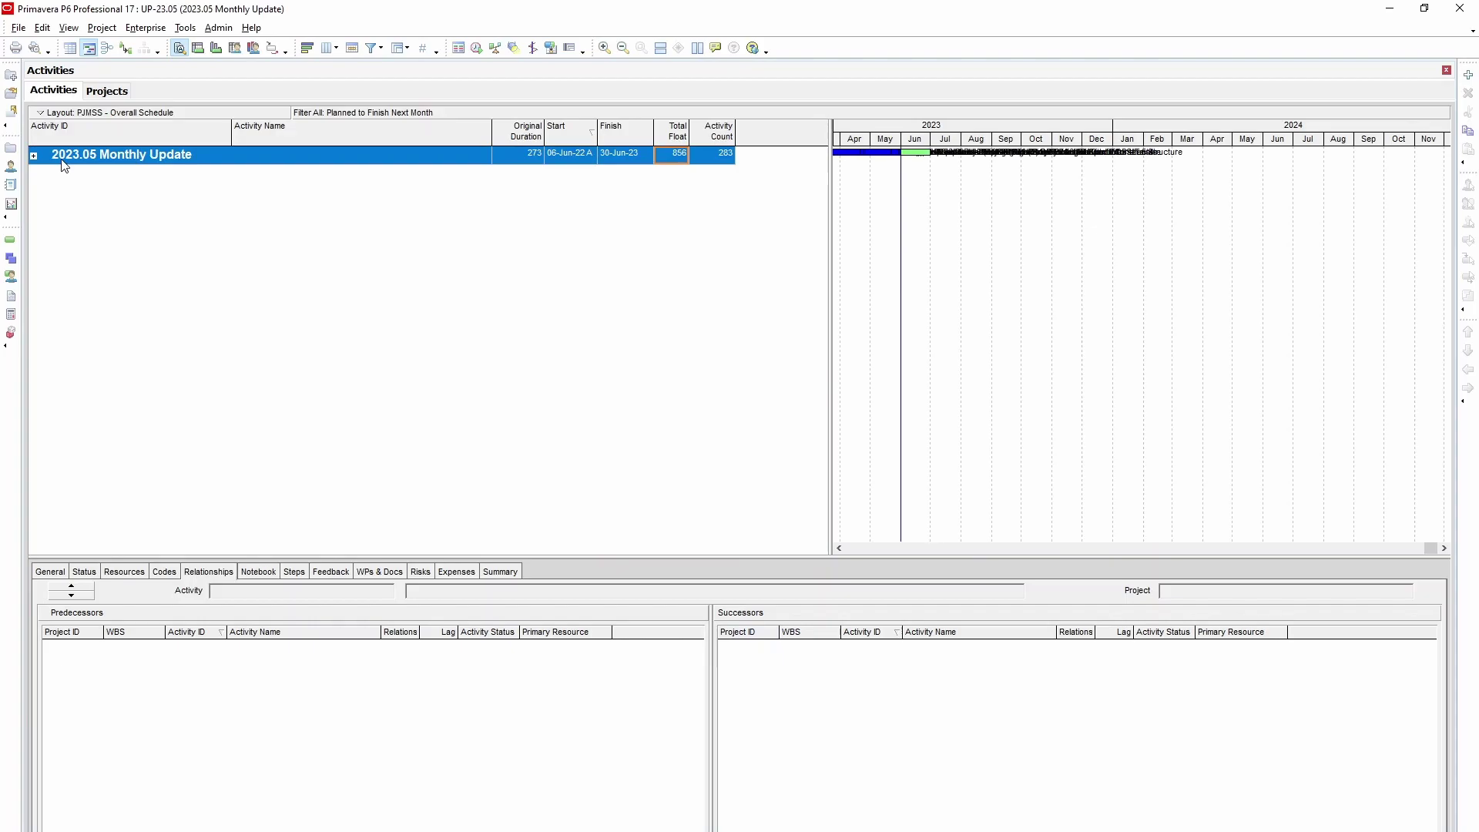
- Expand the project to its WBS phases and select Construction's Activity Count of 104
left_click(33, 157)
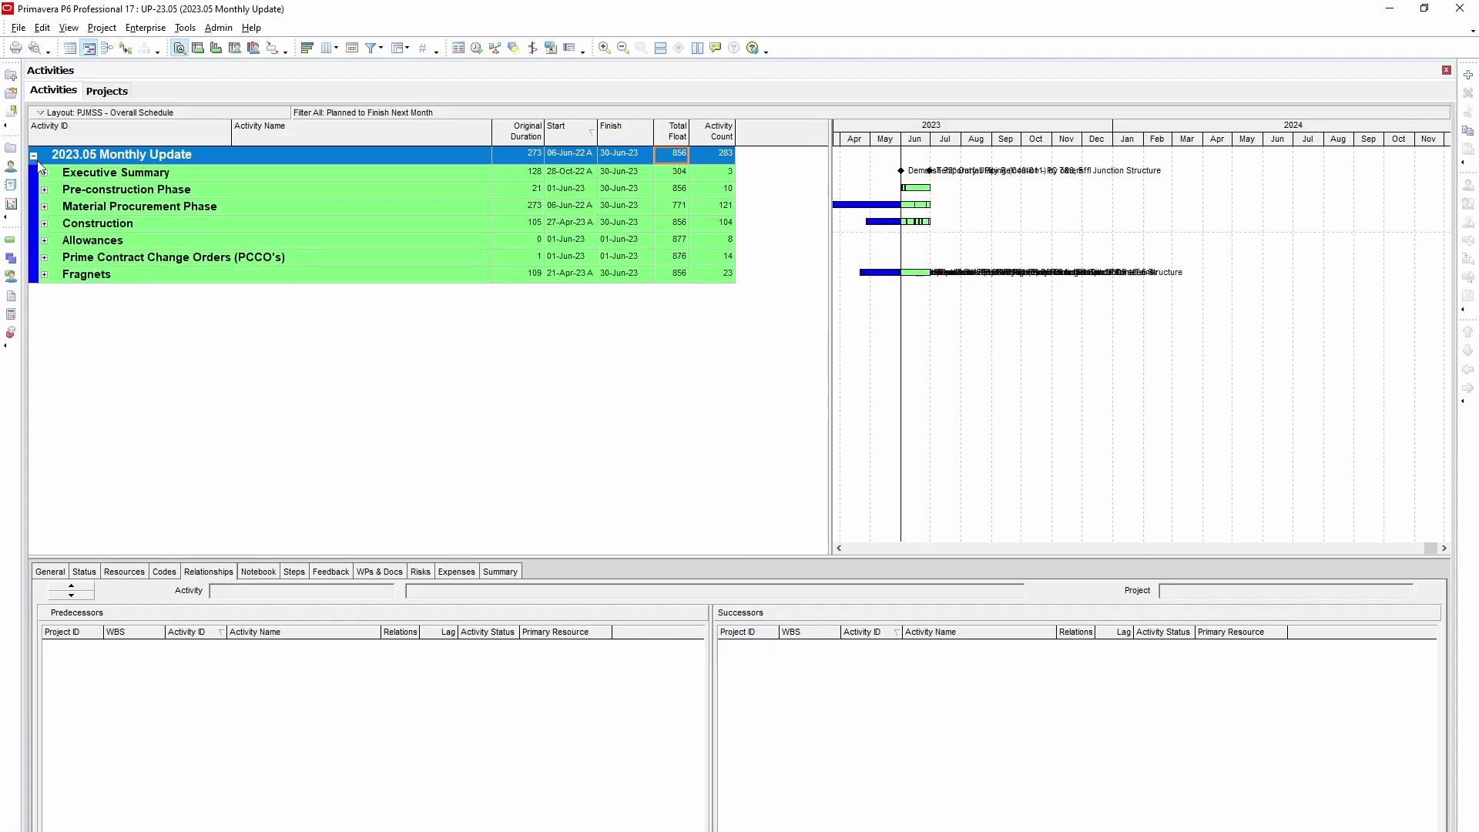
left_click(110, 225)
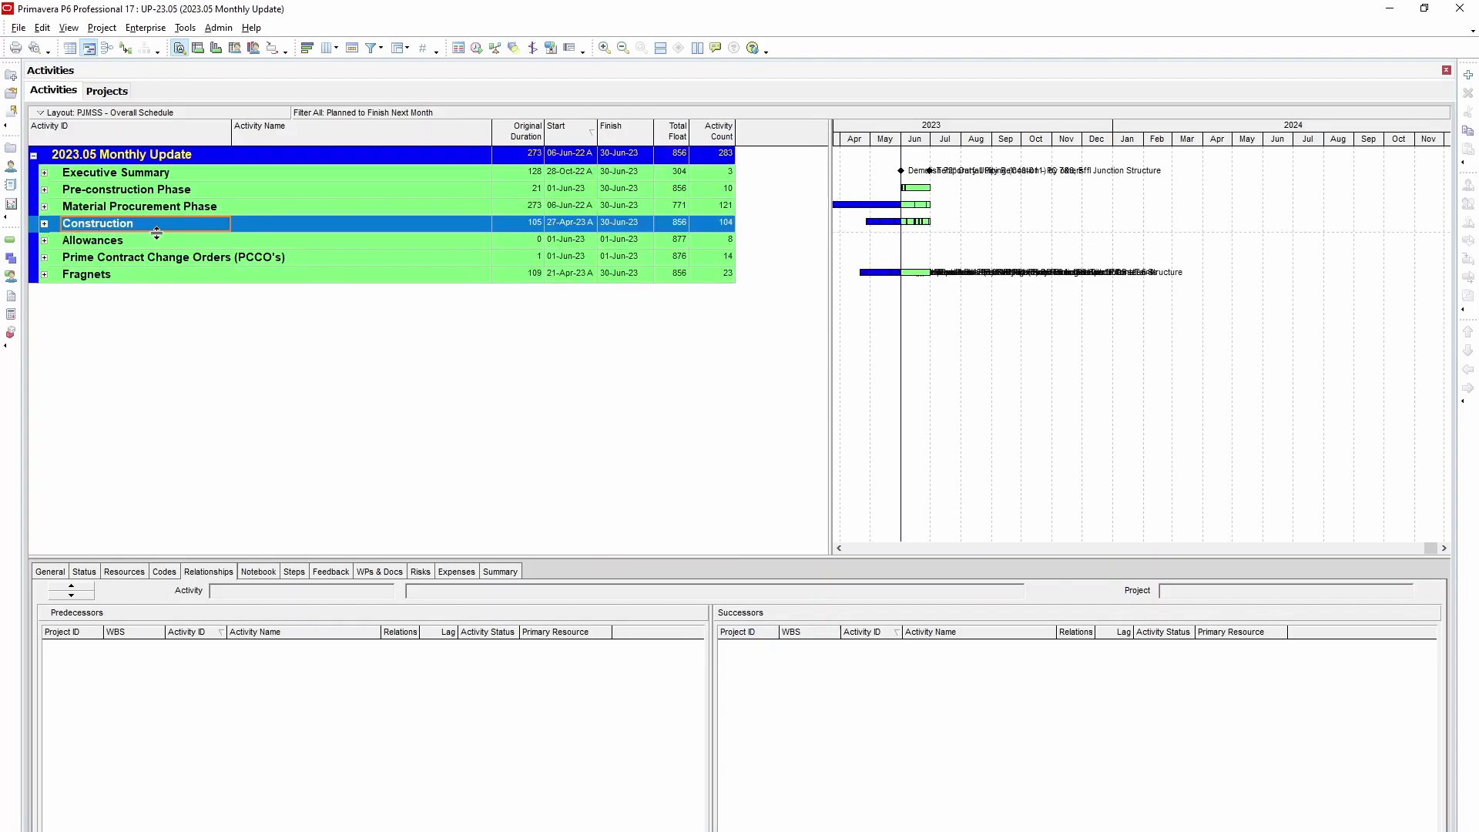
left_click(725, 223)
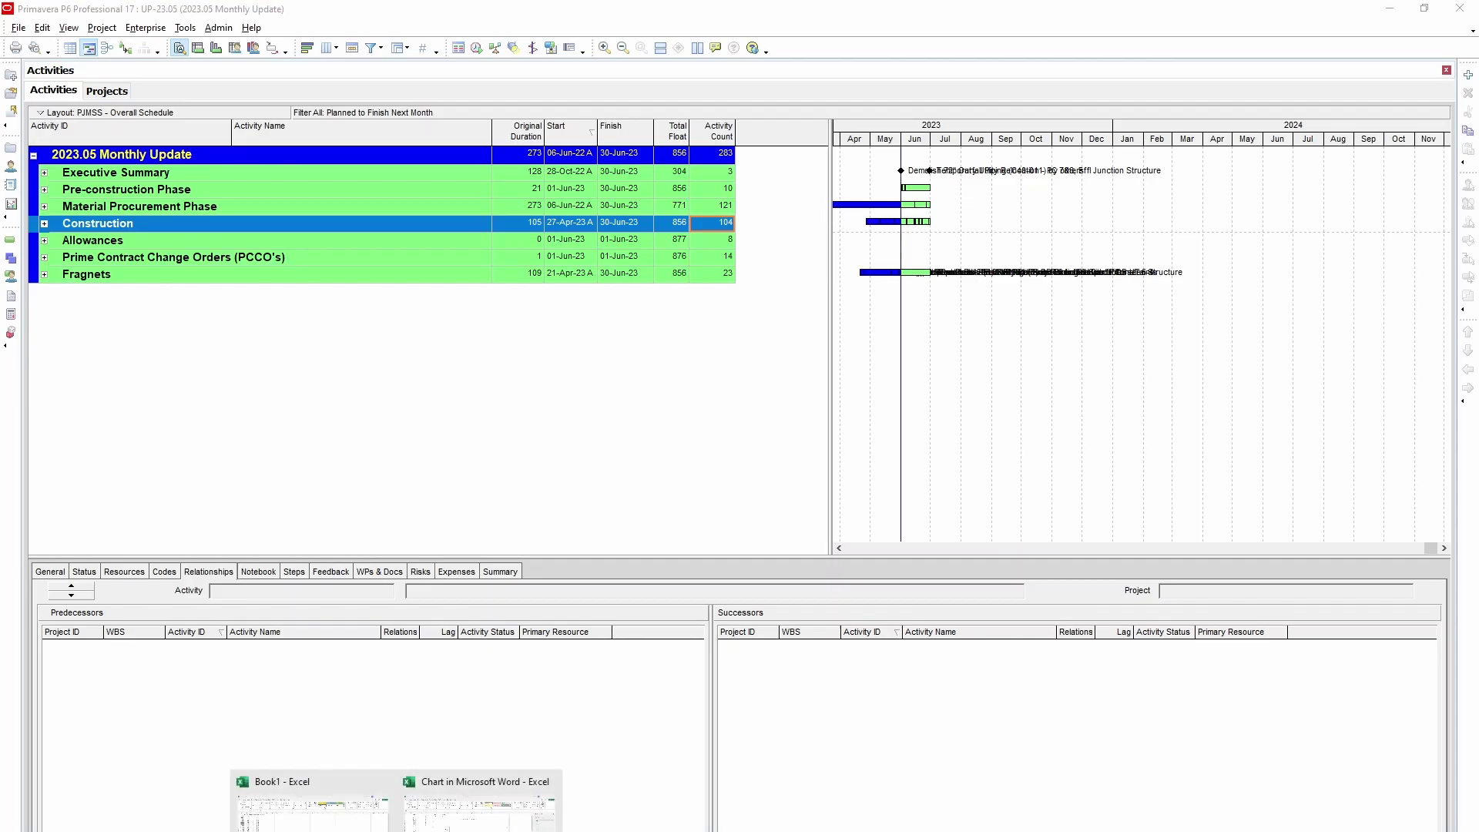
- In Excel, move the Activity Traction Report chart right to uncover the data table
left_click(478, 809)
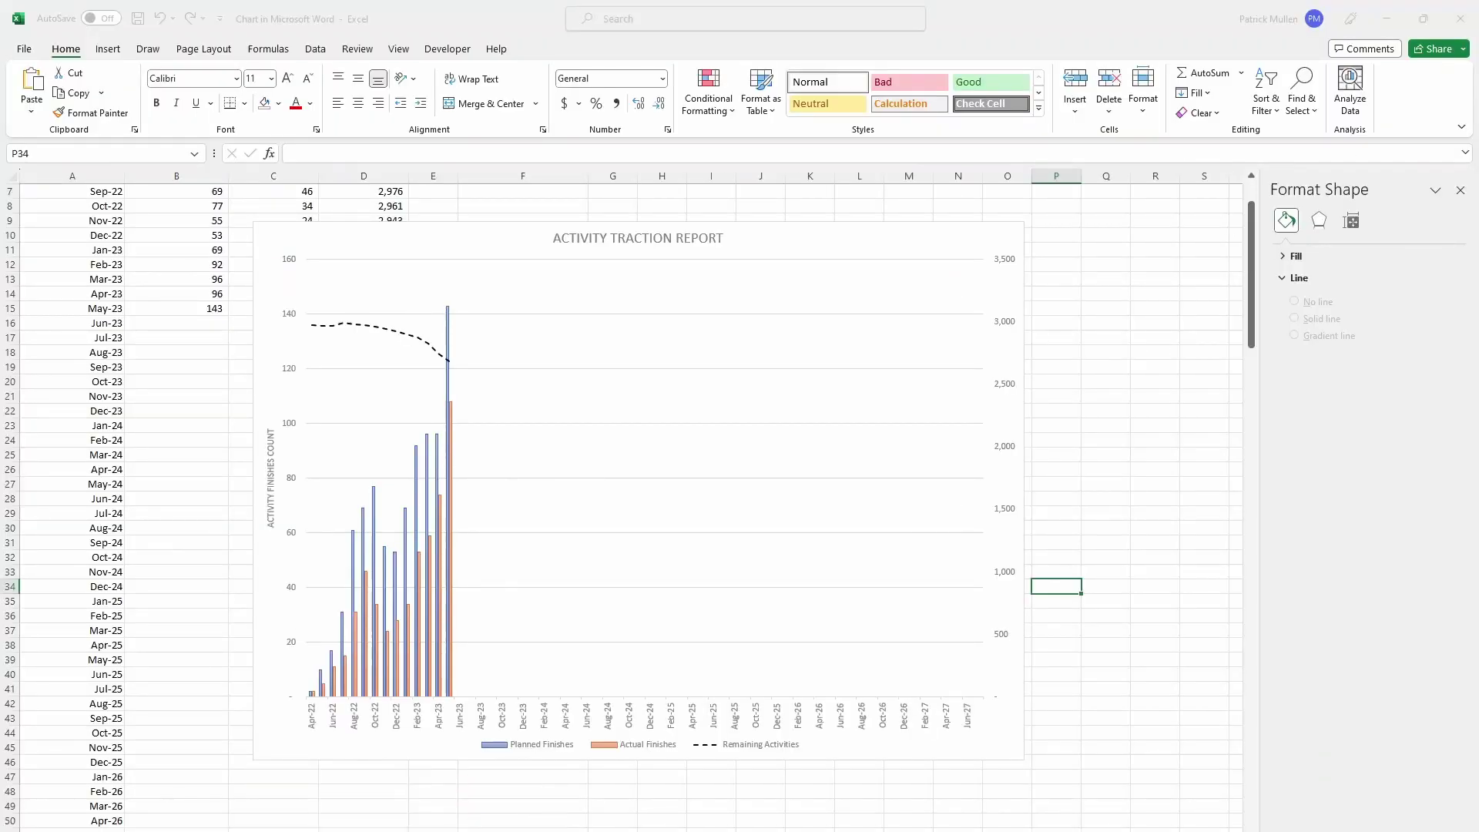
left_click(437, 226)
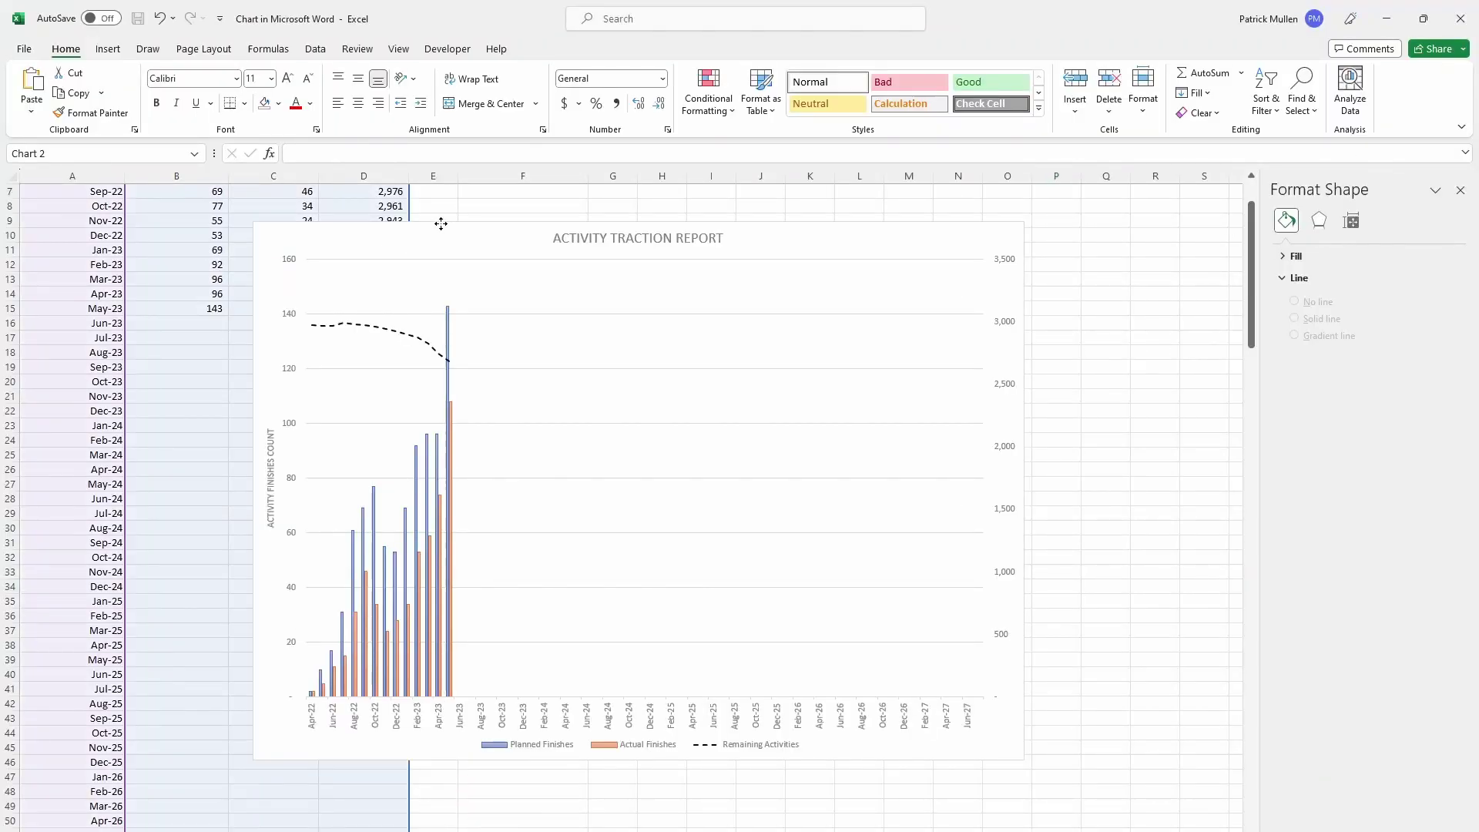
left_click_drag(608, 235, 776, 246)
left_click(165, 394)
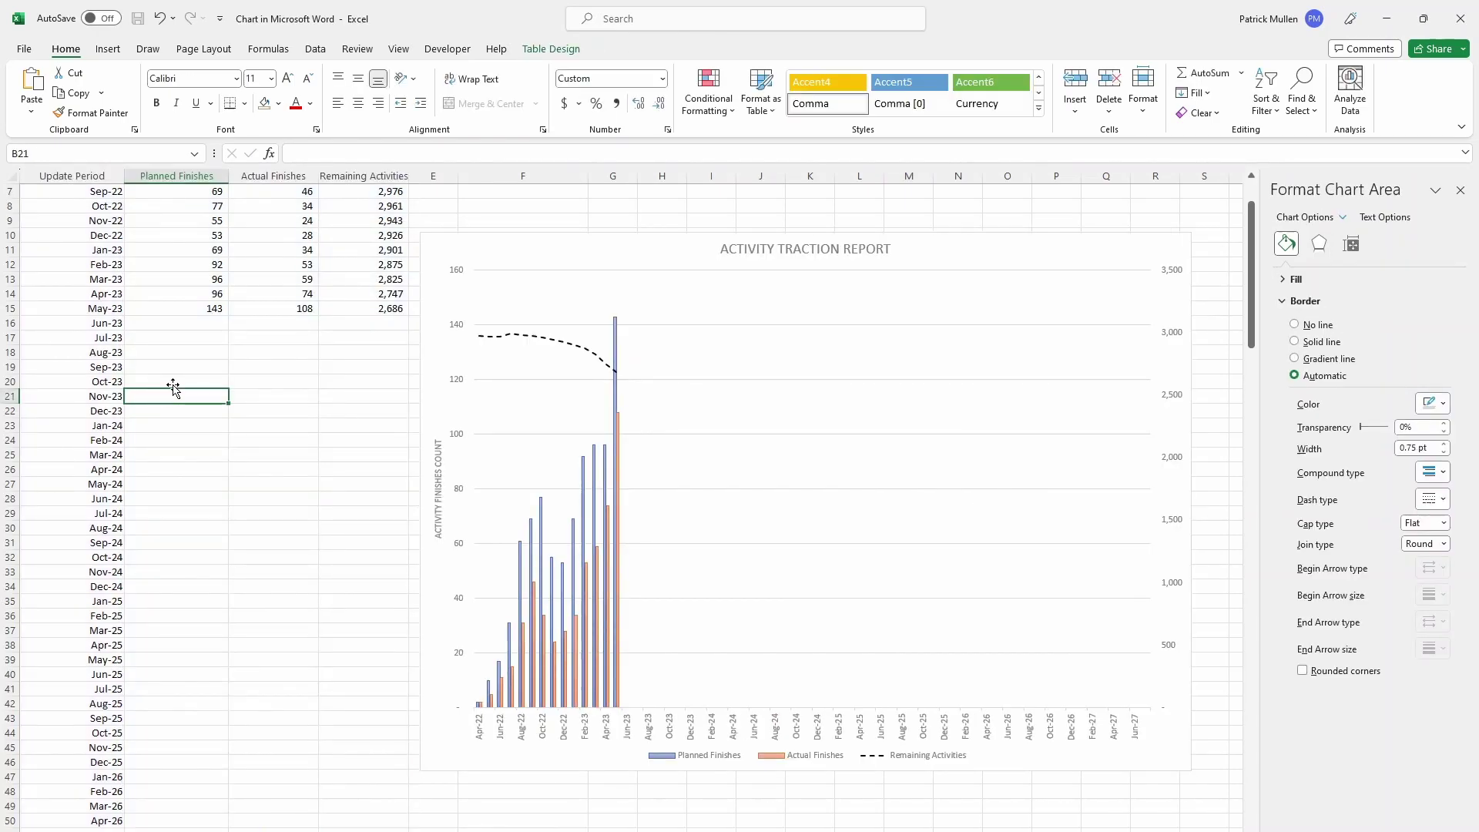
- Enter 104 planned finishes in B16 for Jun-23, then return to Primavera
scroll(197, 171, "up", 2)
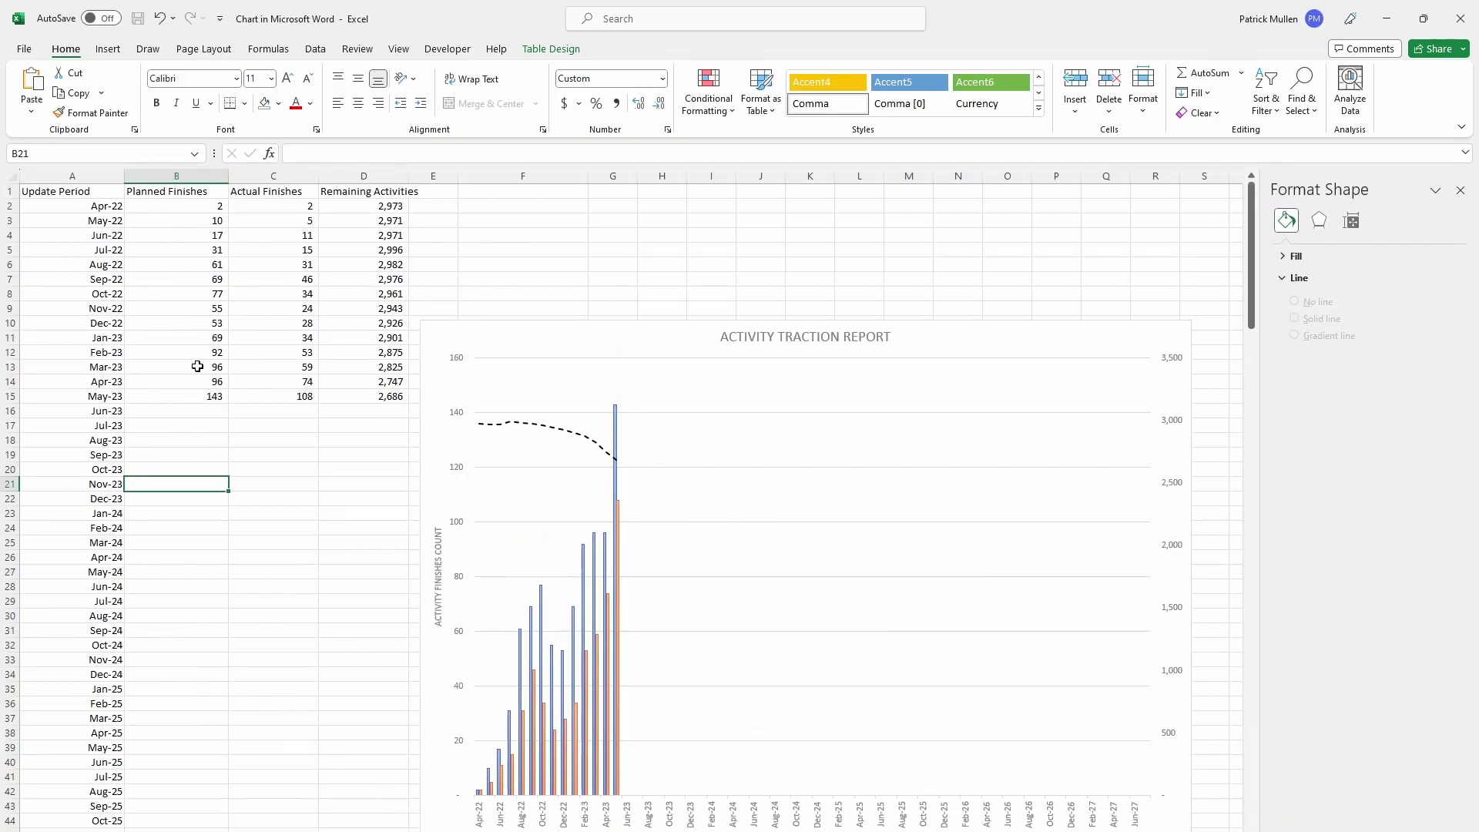
left_click(190, 406)
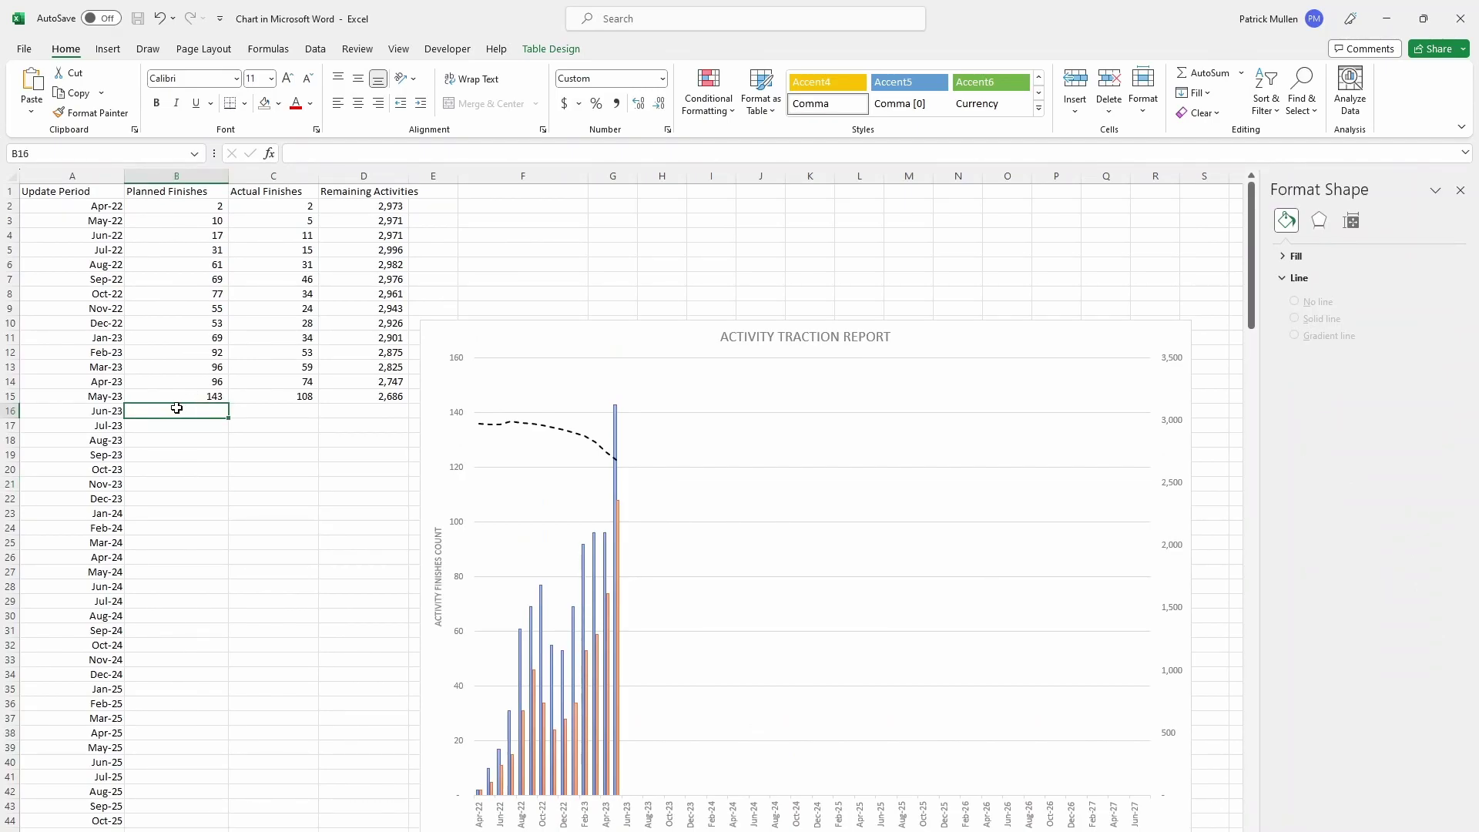
type("104")
key("ctrl+Return")
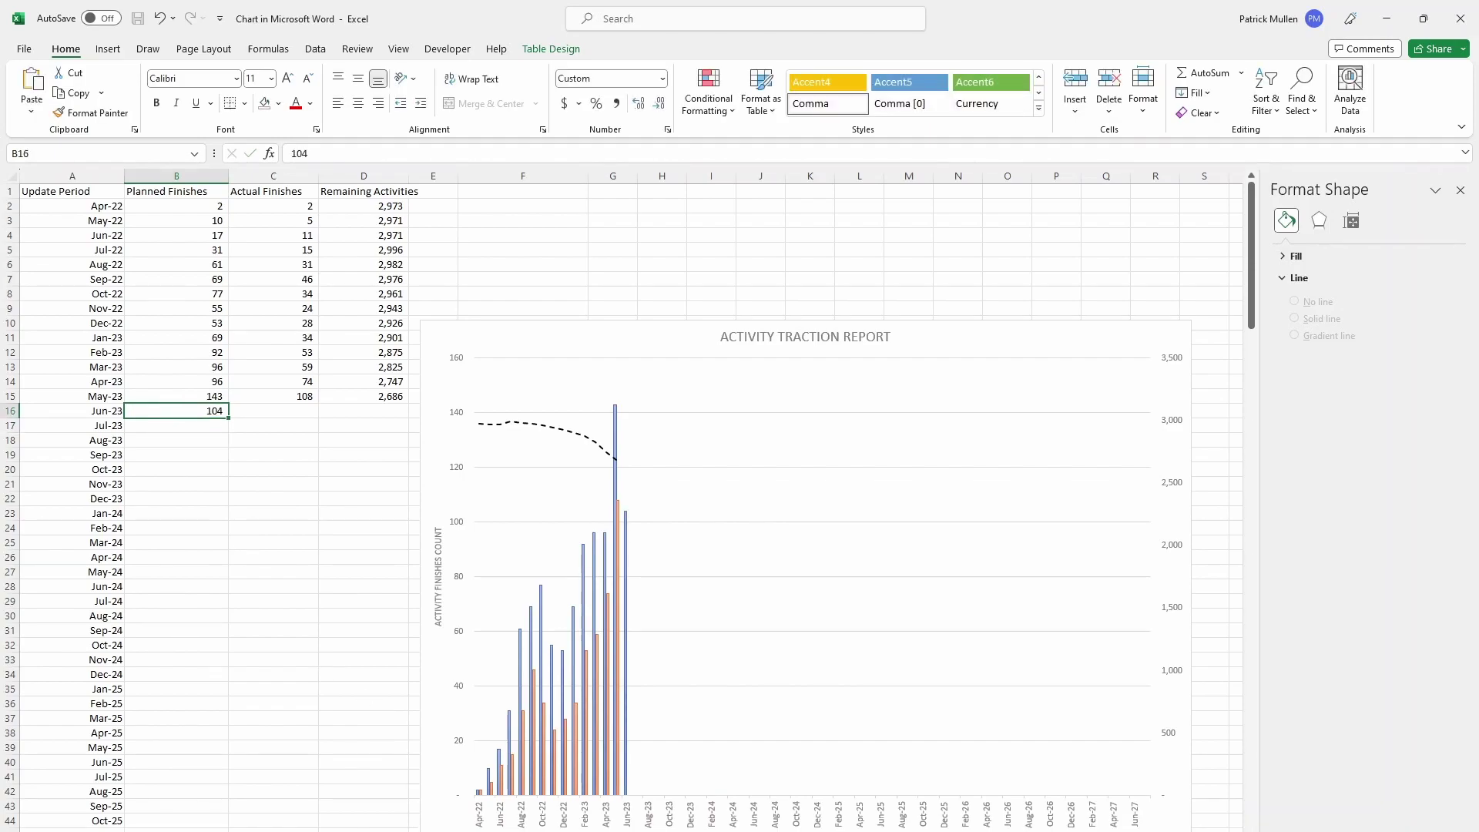
key("alt+Tab")
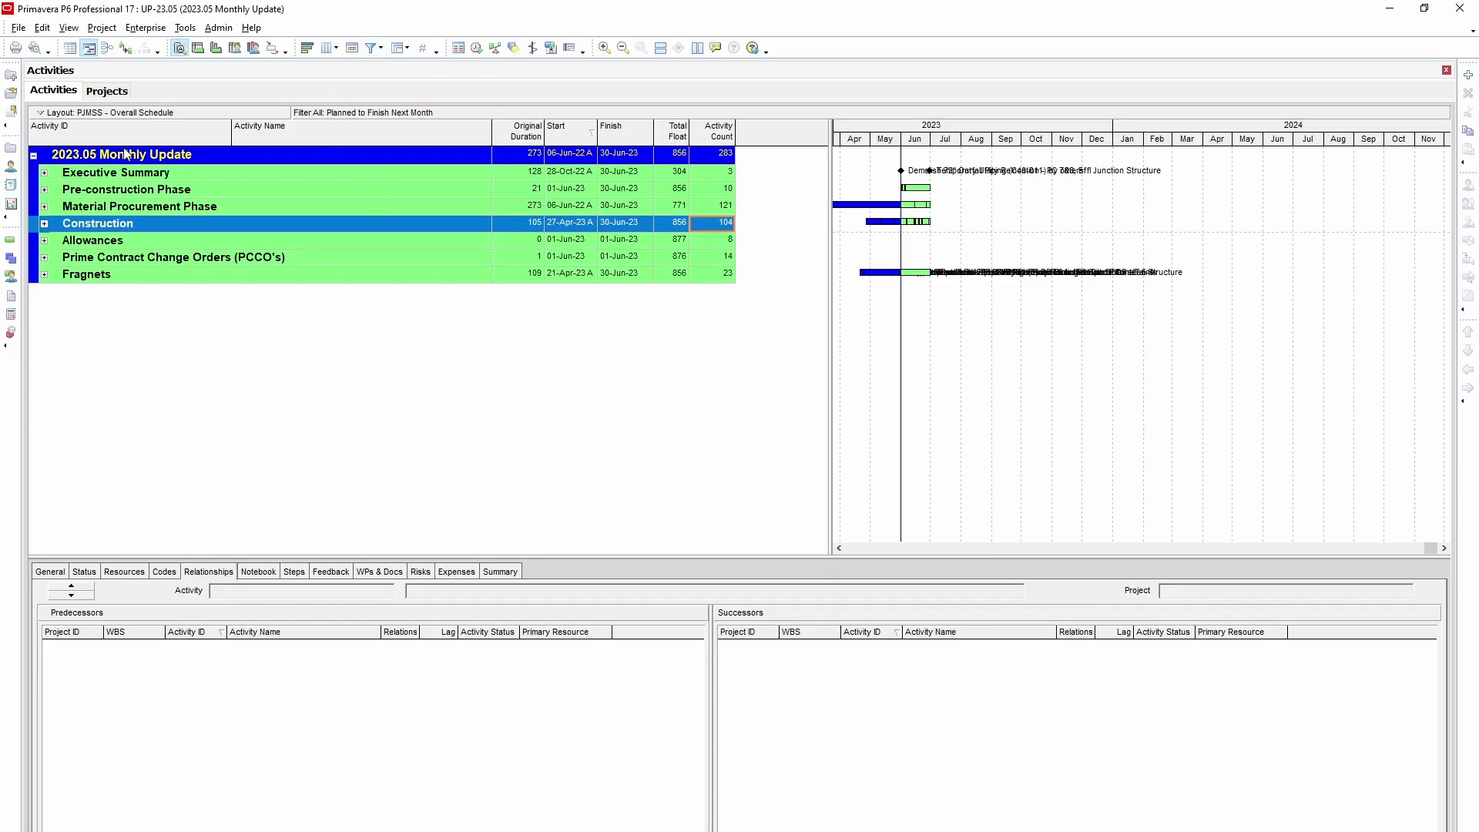
- Add a baseline by converting the 2023.06 Monthly Update project in Maintain Baselines
left_click(103, 29)
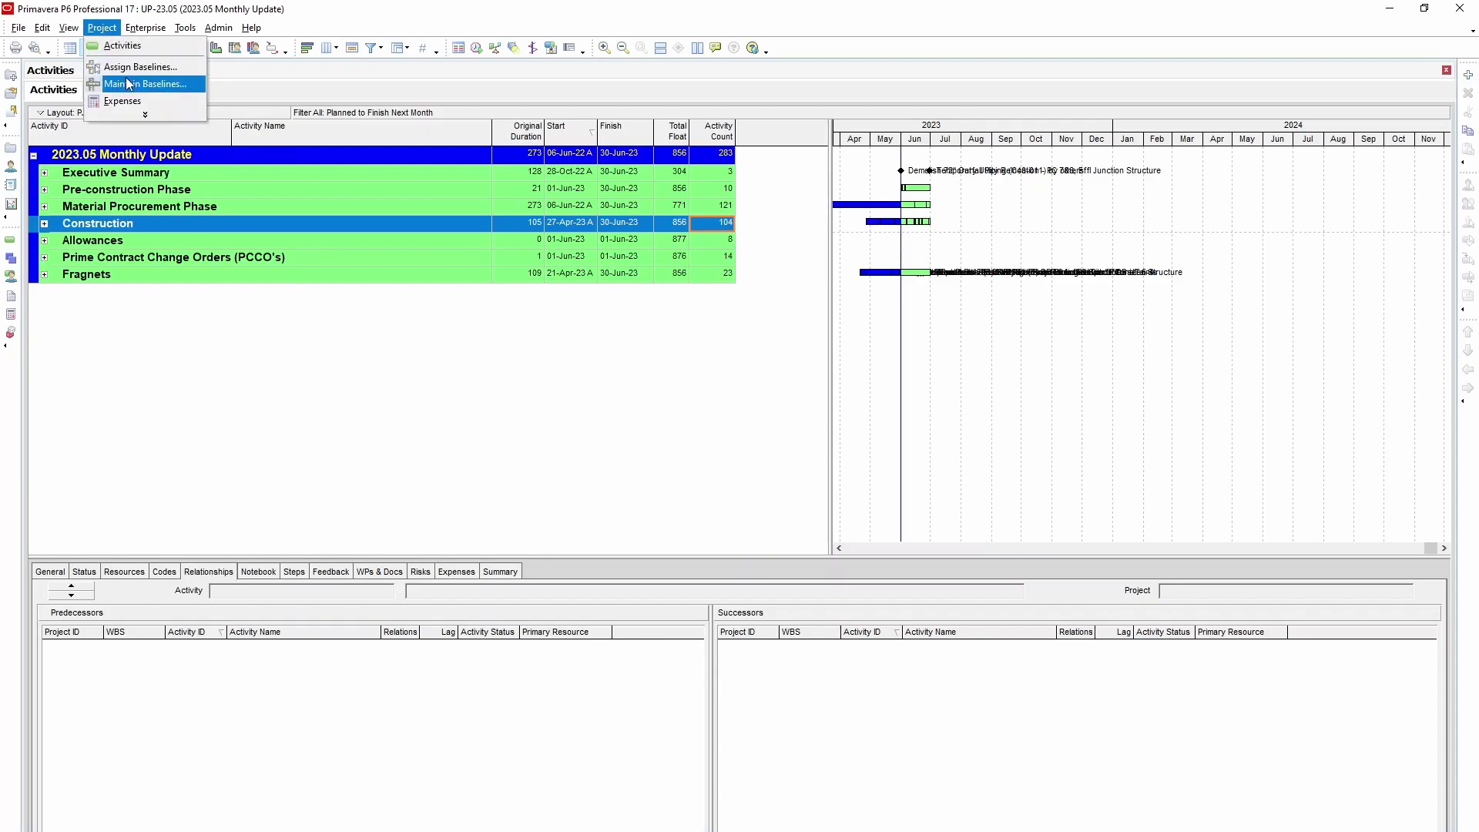
left_click(126, 83)
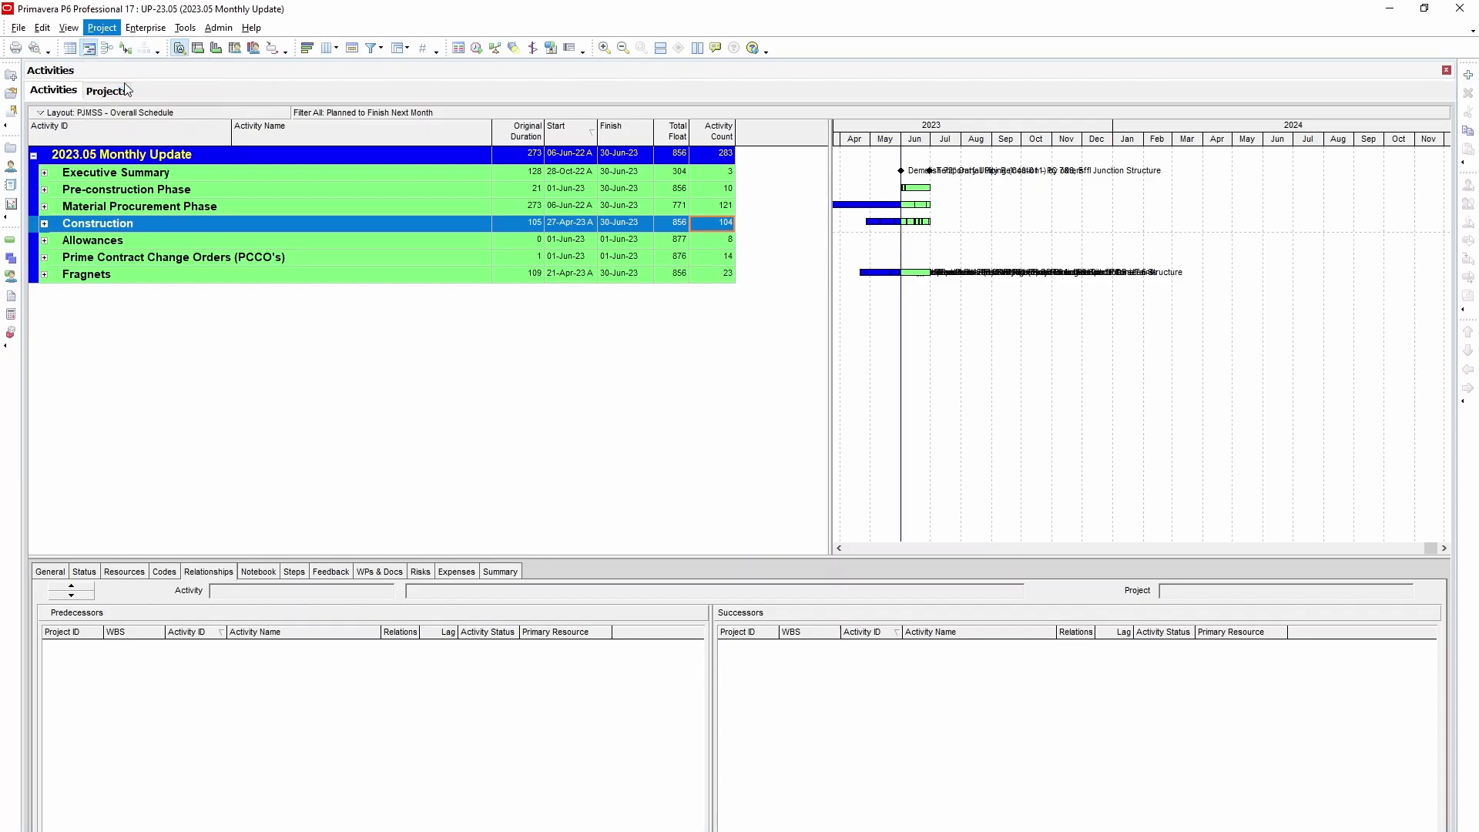
left_click(936, 374)
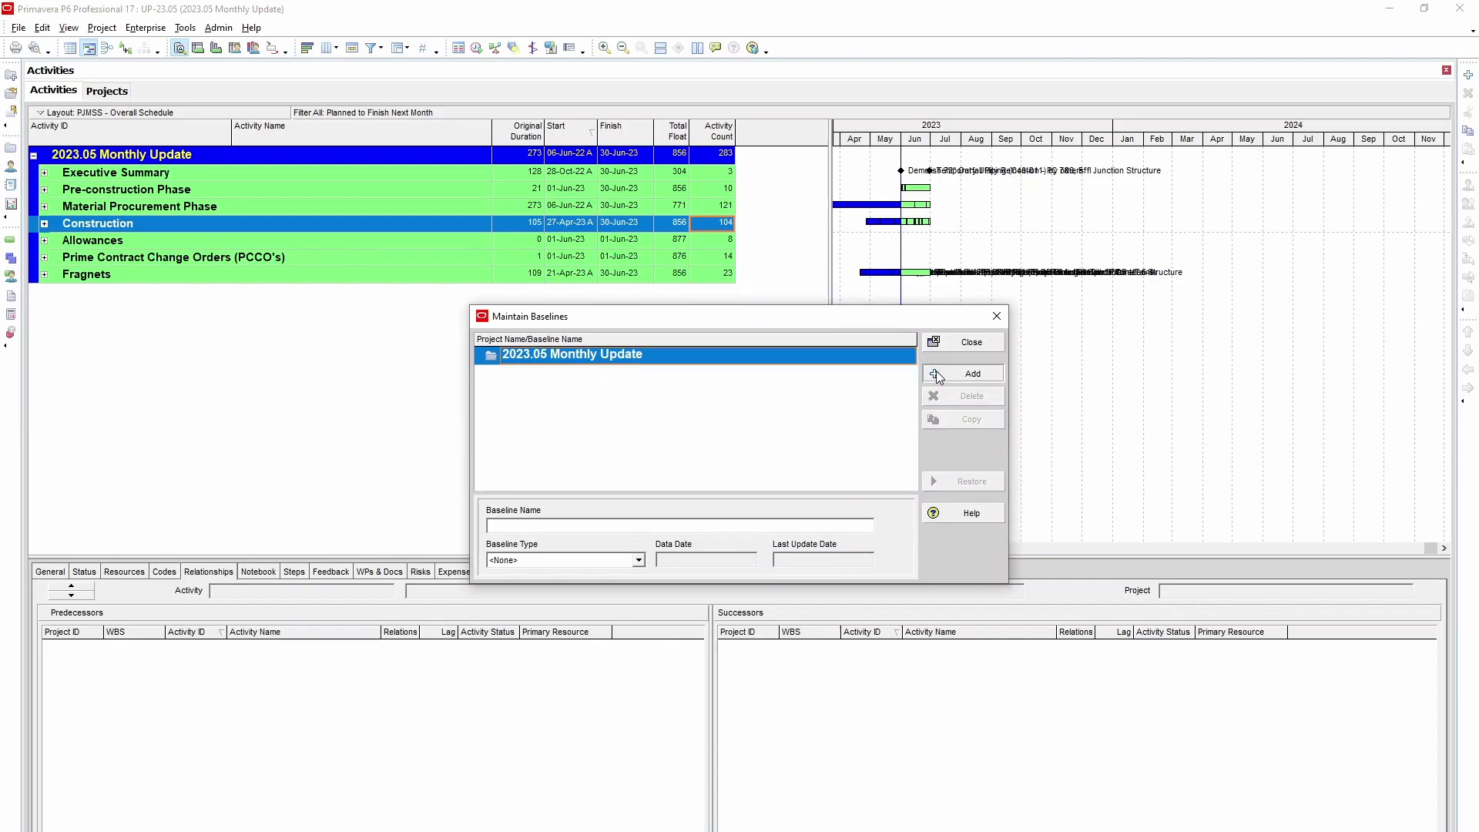
left_click(715, 472)
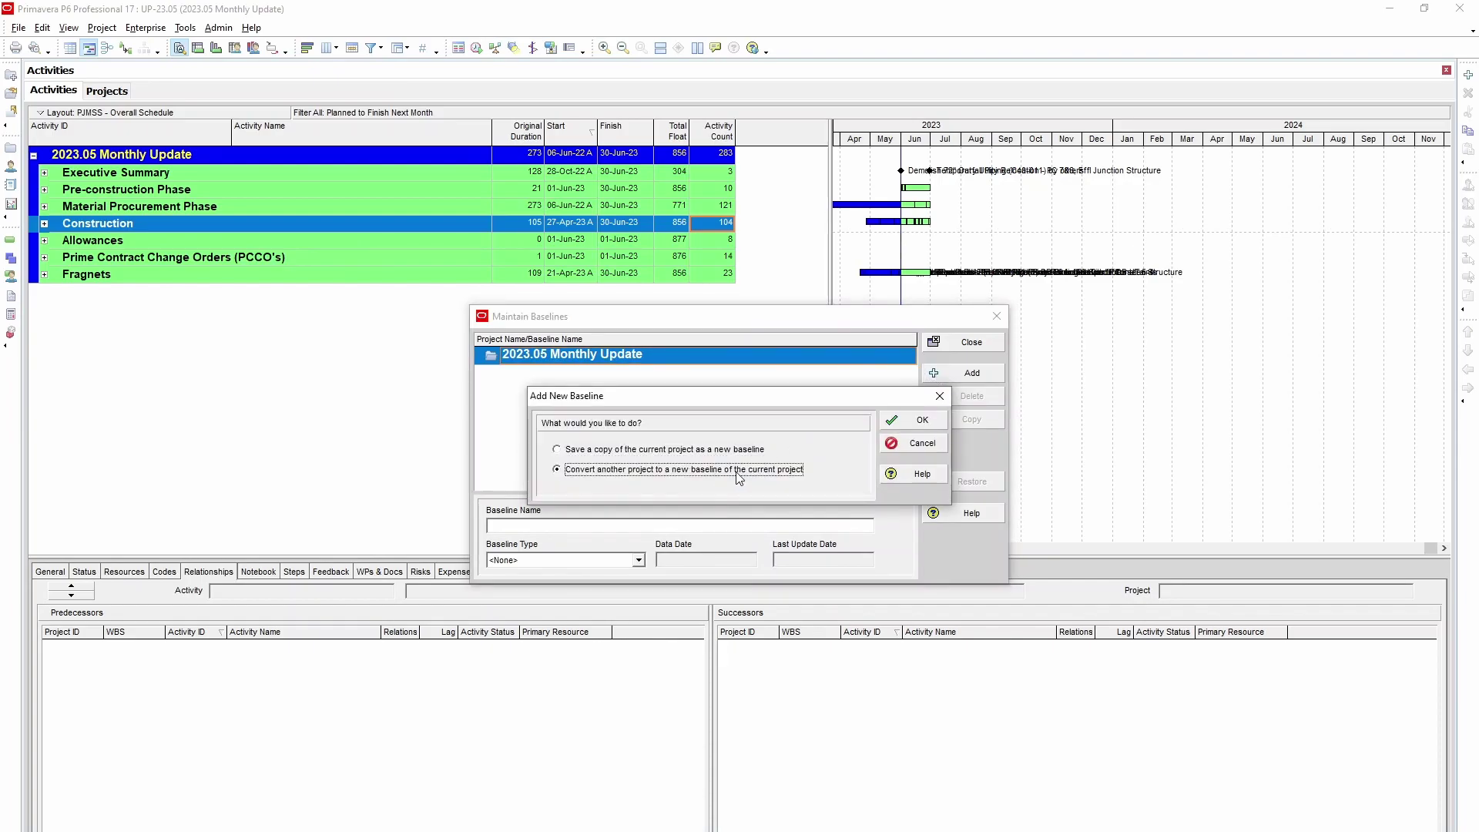
left_click(922, 421)
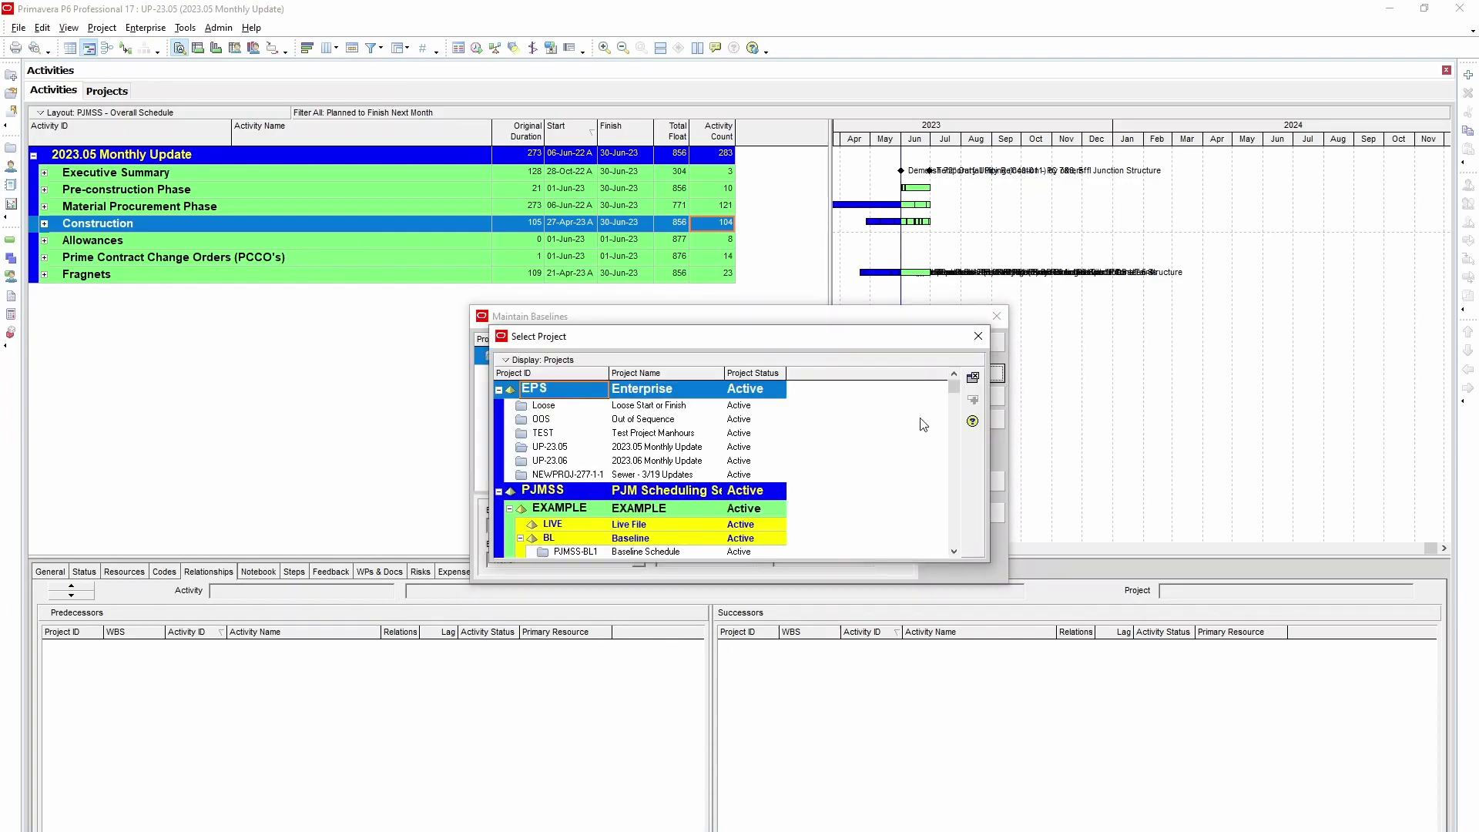
left_click(574, 462)
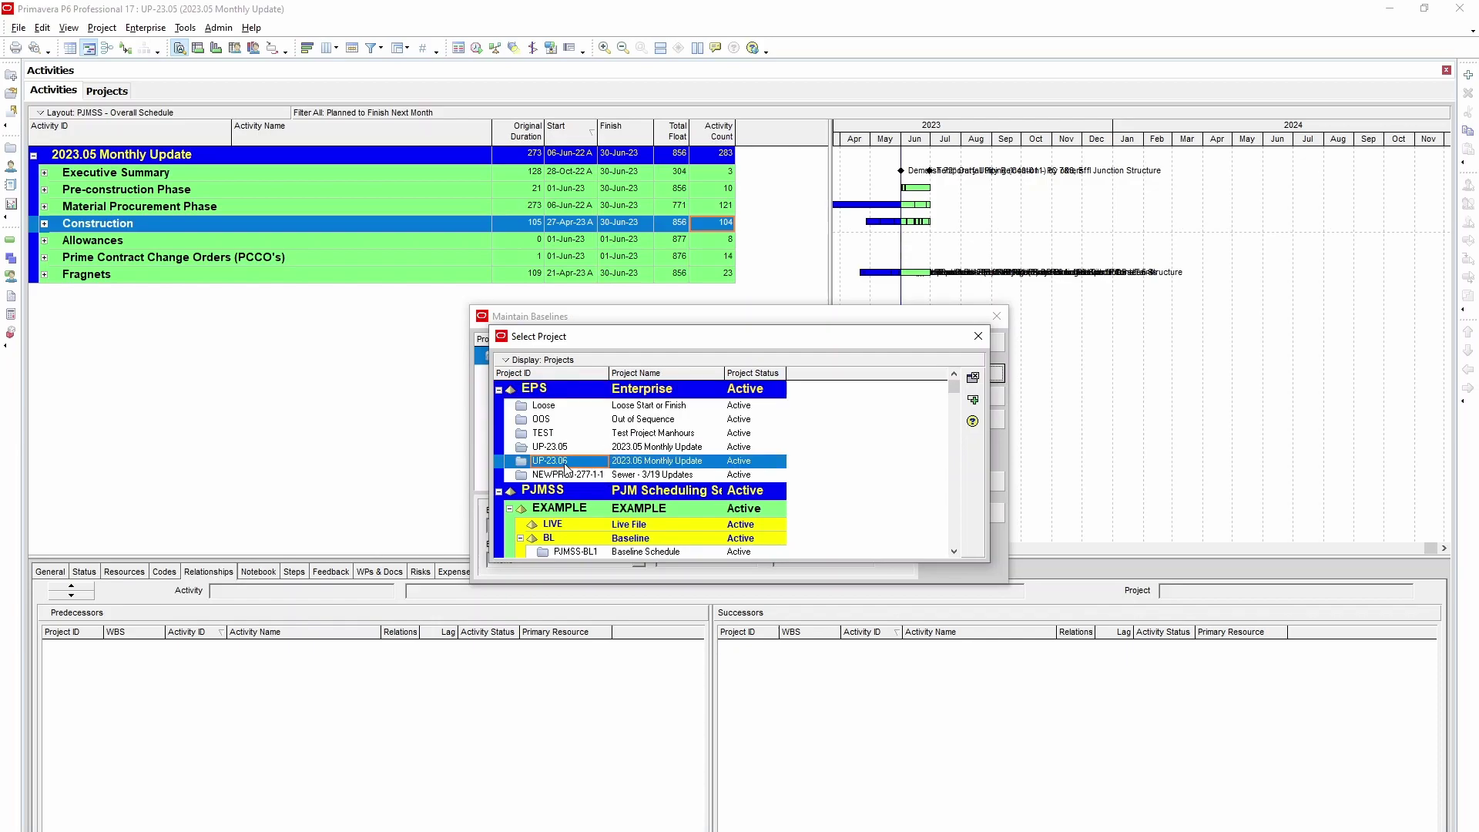
double_click(570, 464)
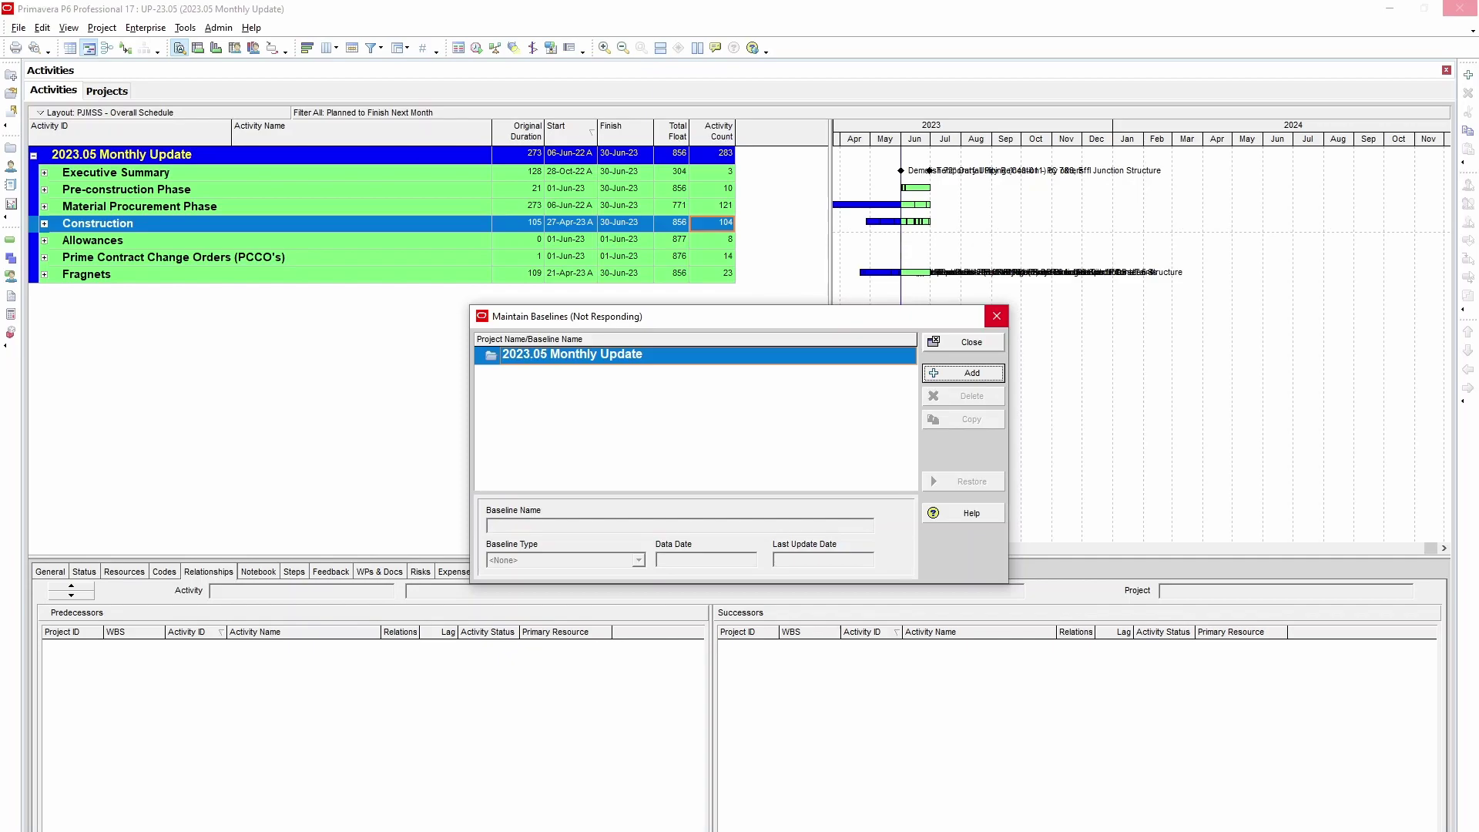
left_click(973, 344)
- Assign 2023.06 Monthly Update as the project's primary baseline
left_click(101, 28)
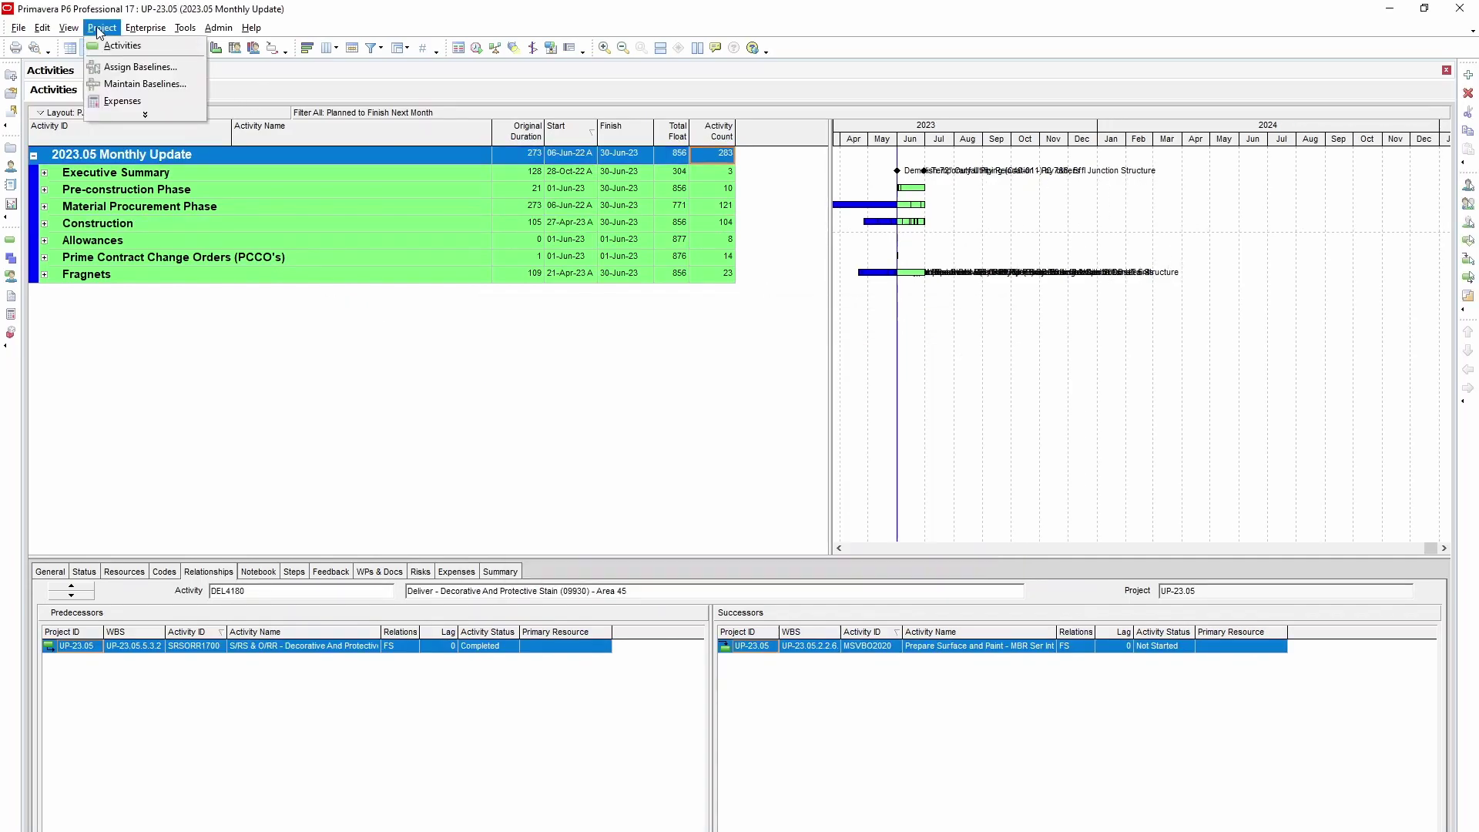
left_click(129, 69)
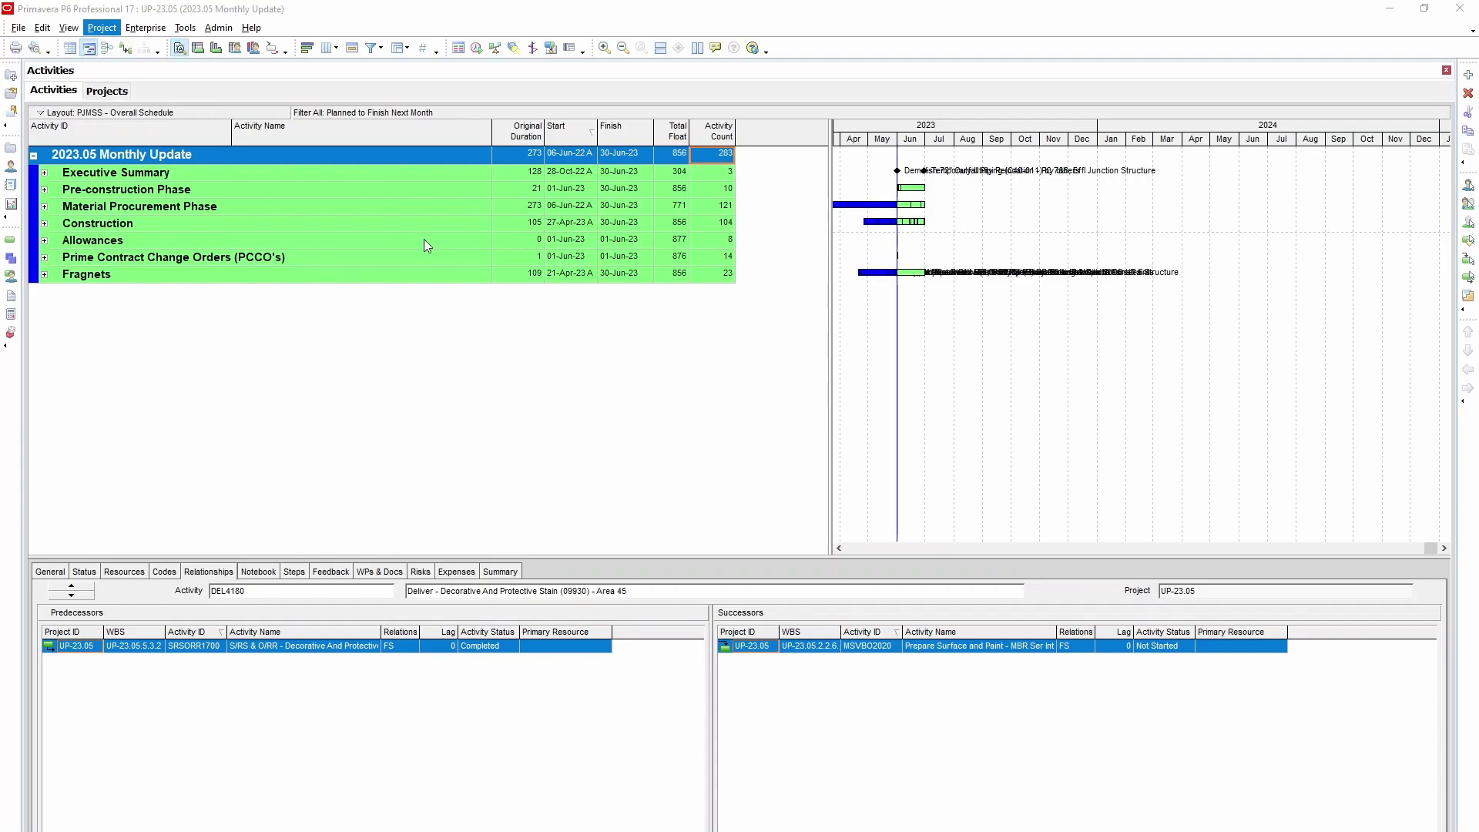
left_click(614, 473)
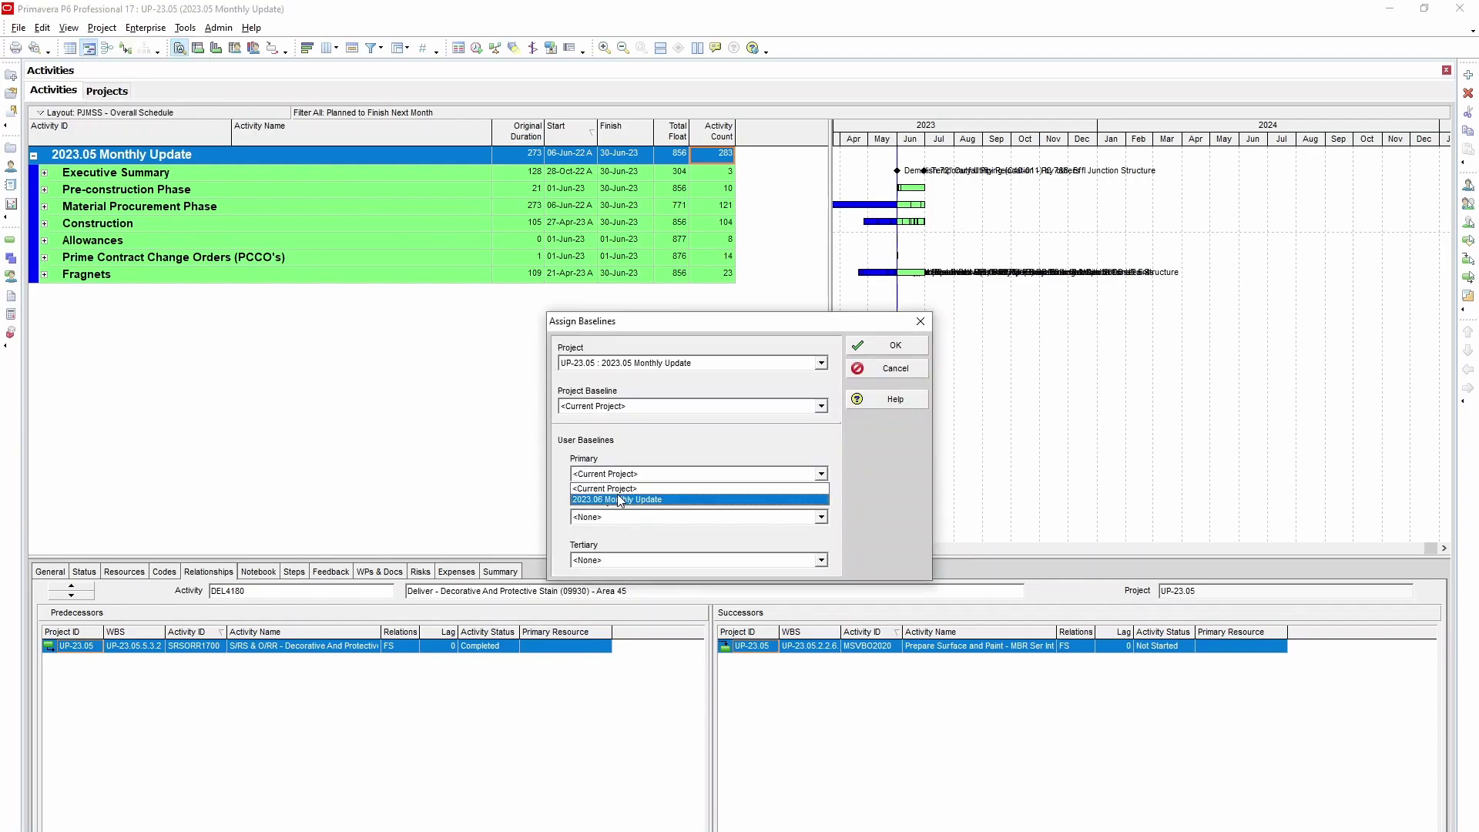
left_click(621, 500)
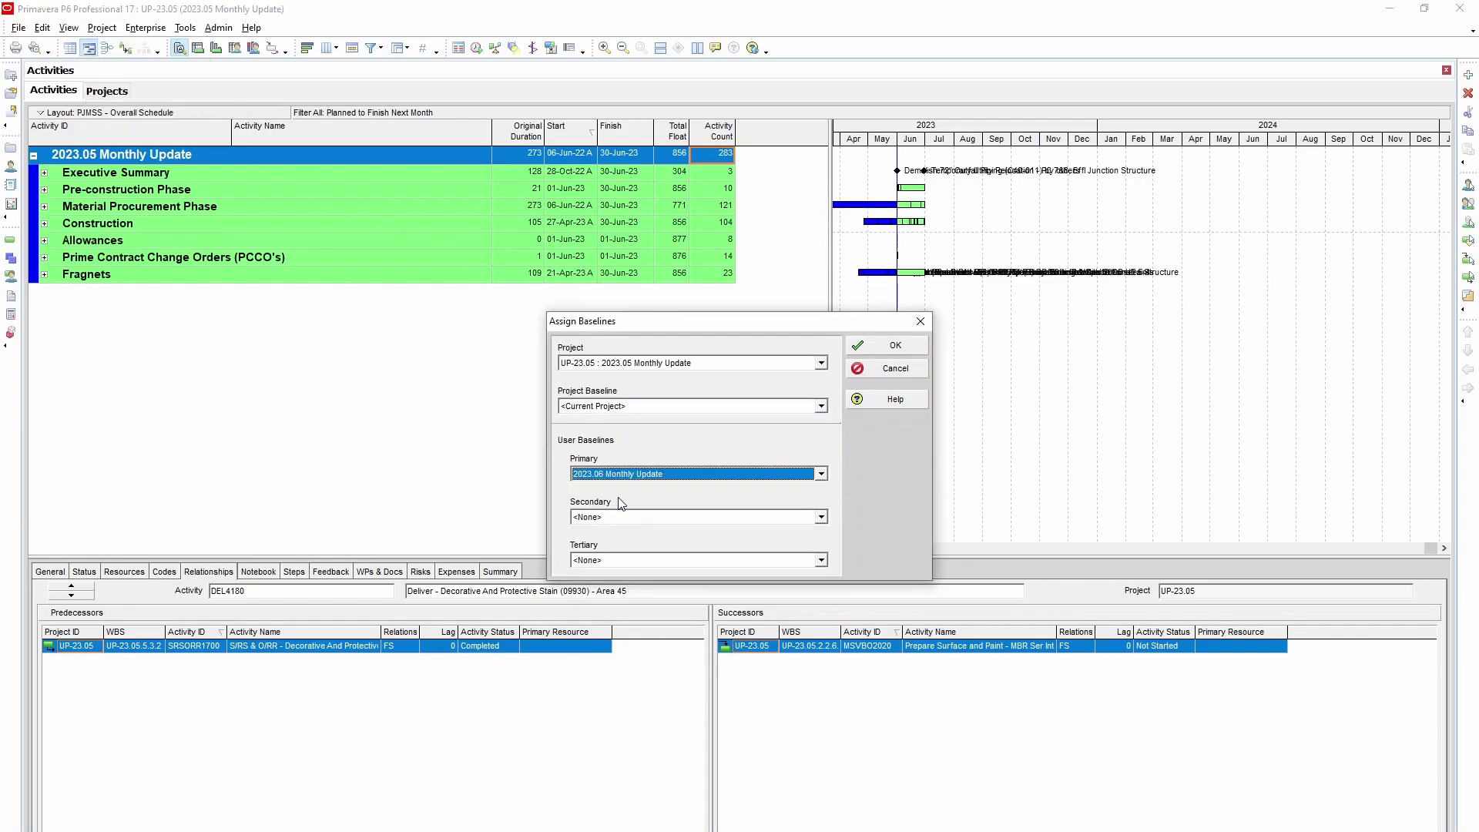
left_click(886, 352)
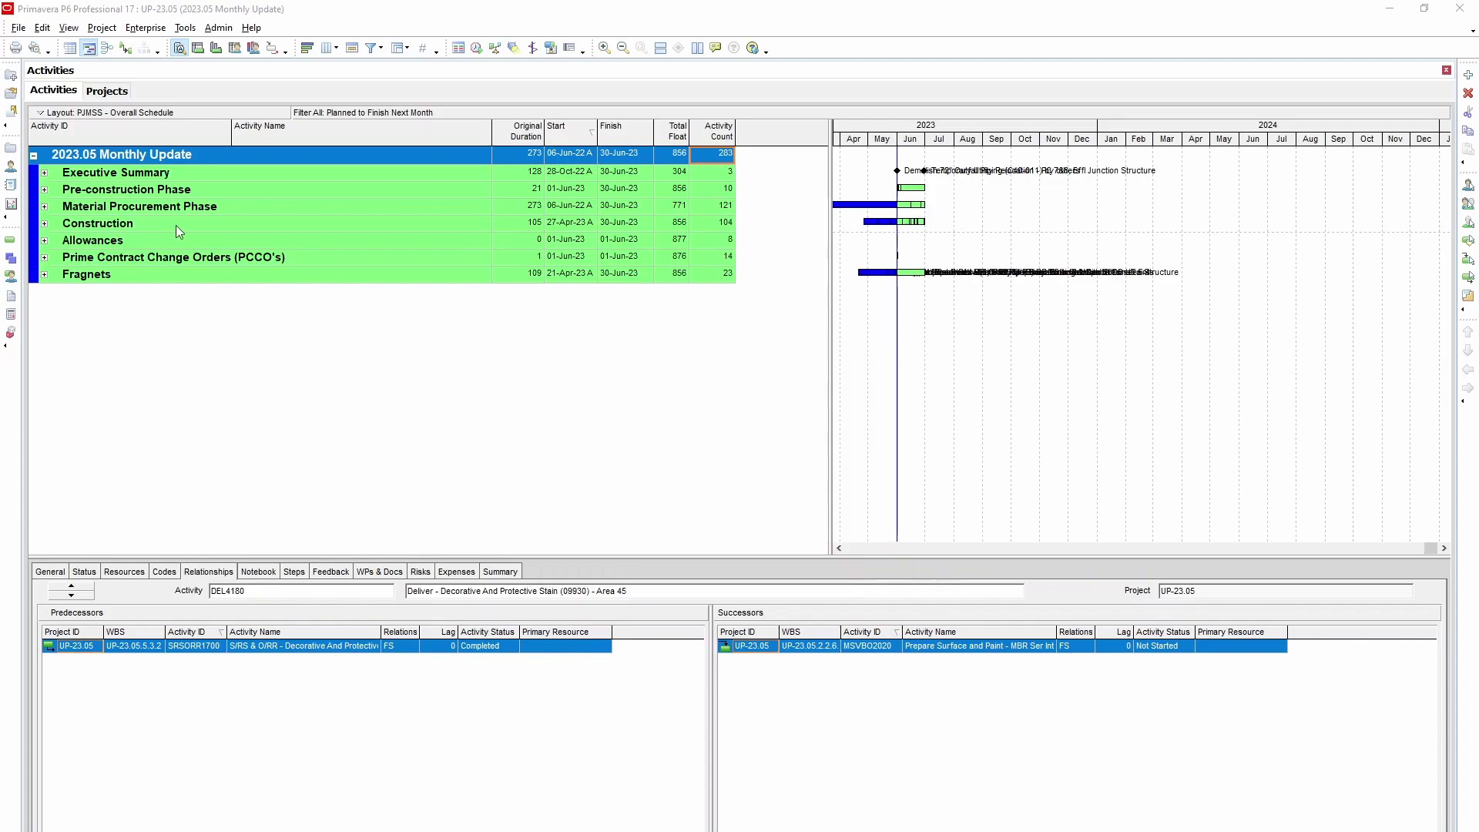
left_click(684, 208)
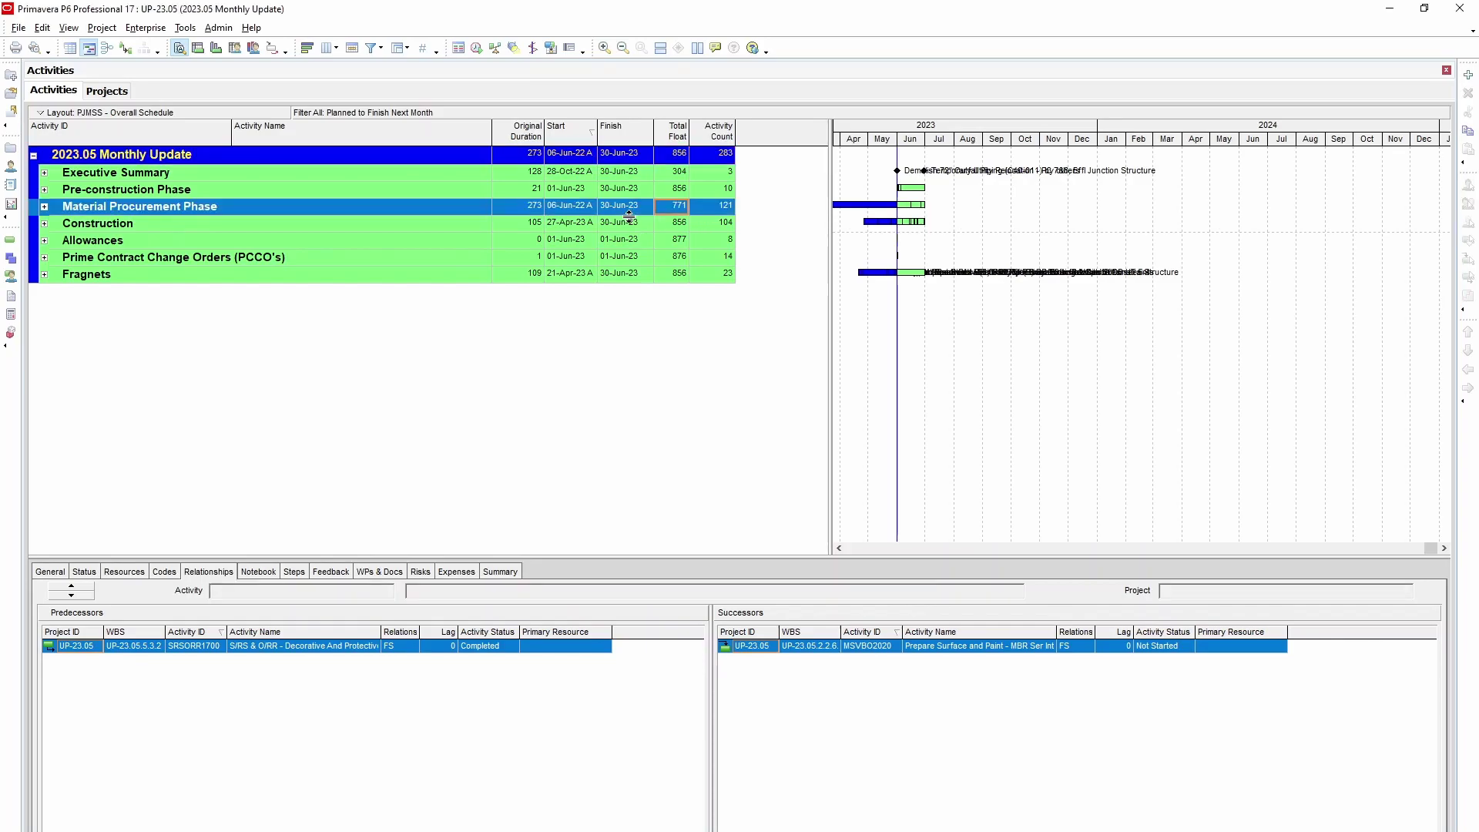
- Insert a BL1 Actual Finish column right after Finish and fit its width to the header
right_click(632, 224)
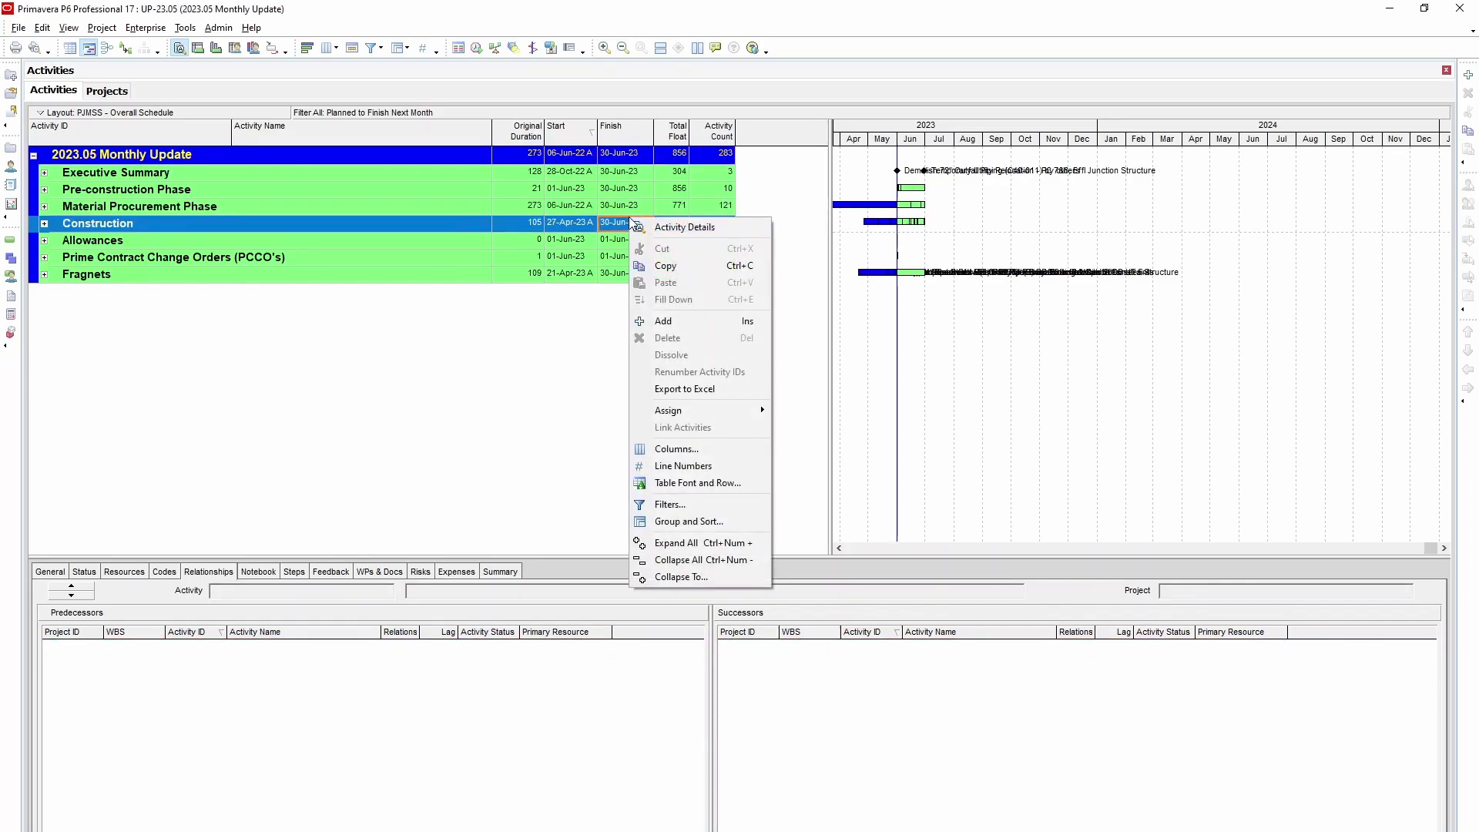
left_click(696, 450)
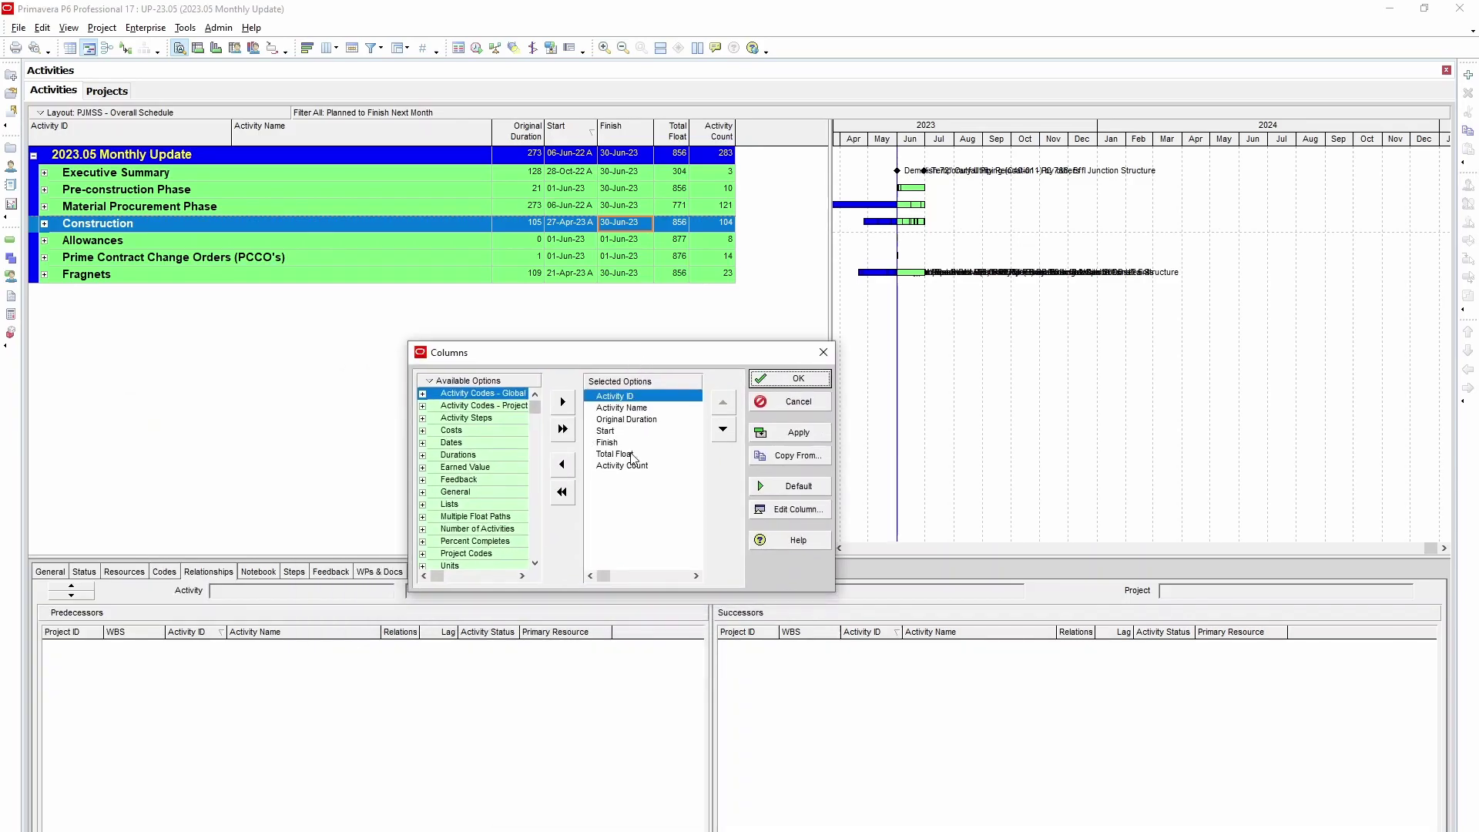
left_click(616, 442)
double_click(467, 443)
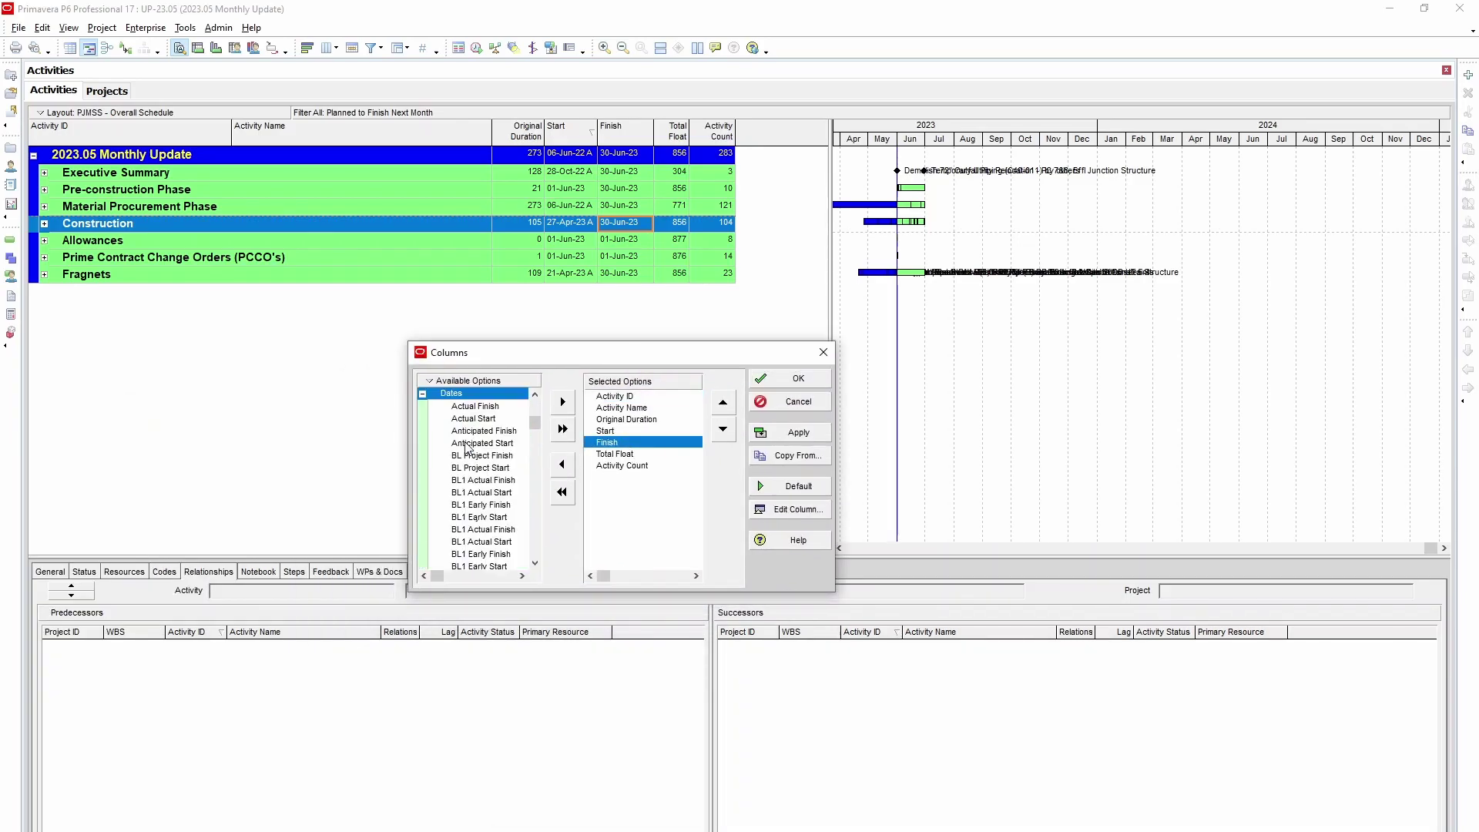
left_click(493, 476)
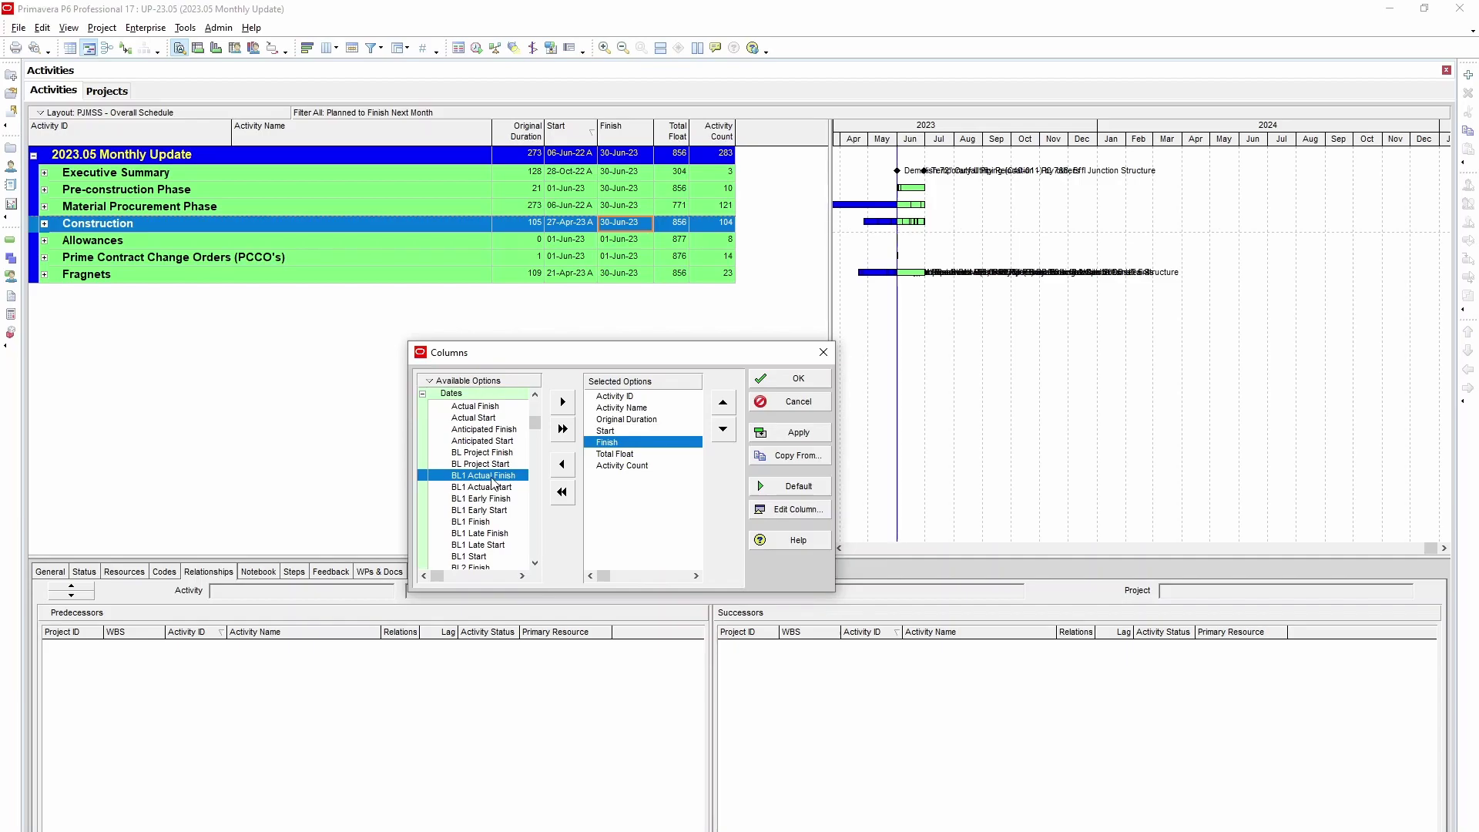
left_click(563, 402)
left_click(795, 377)
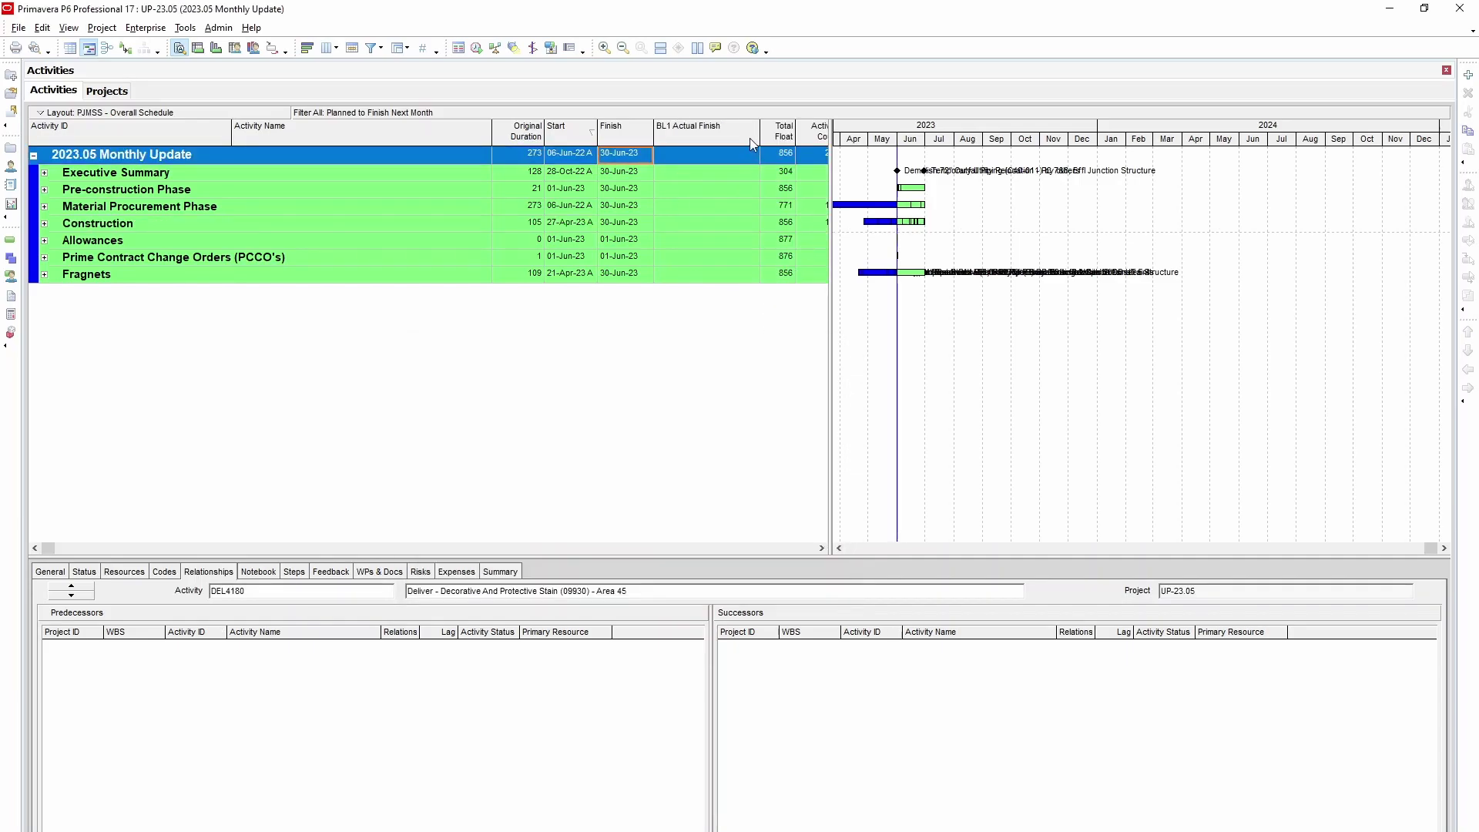
double_click(757, 131)
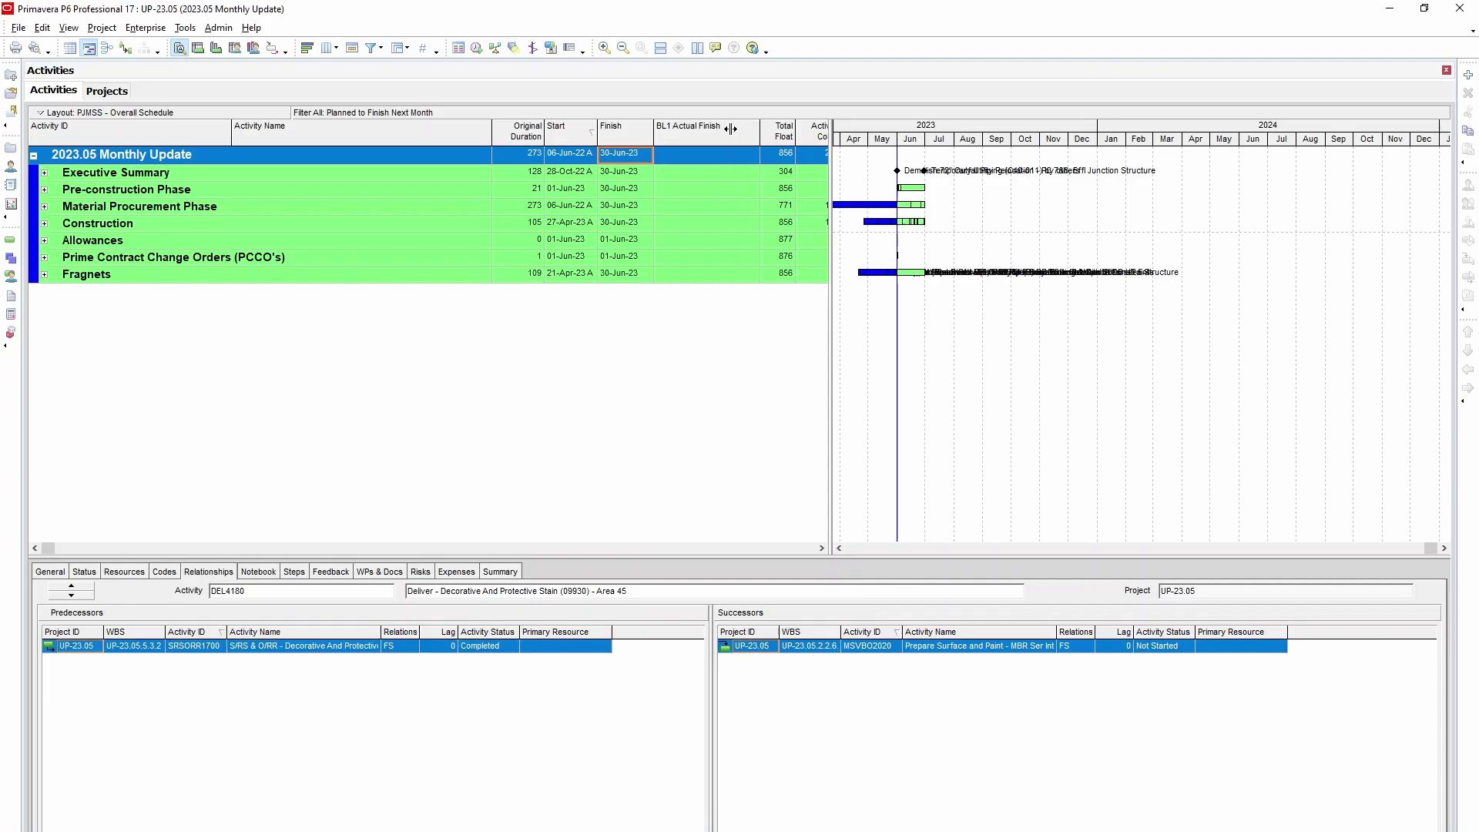
left_click(798, 223)
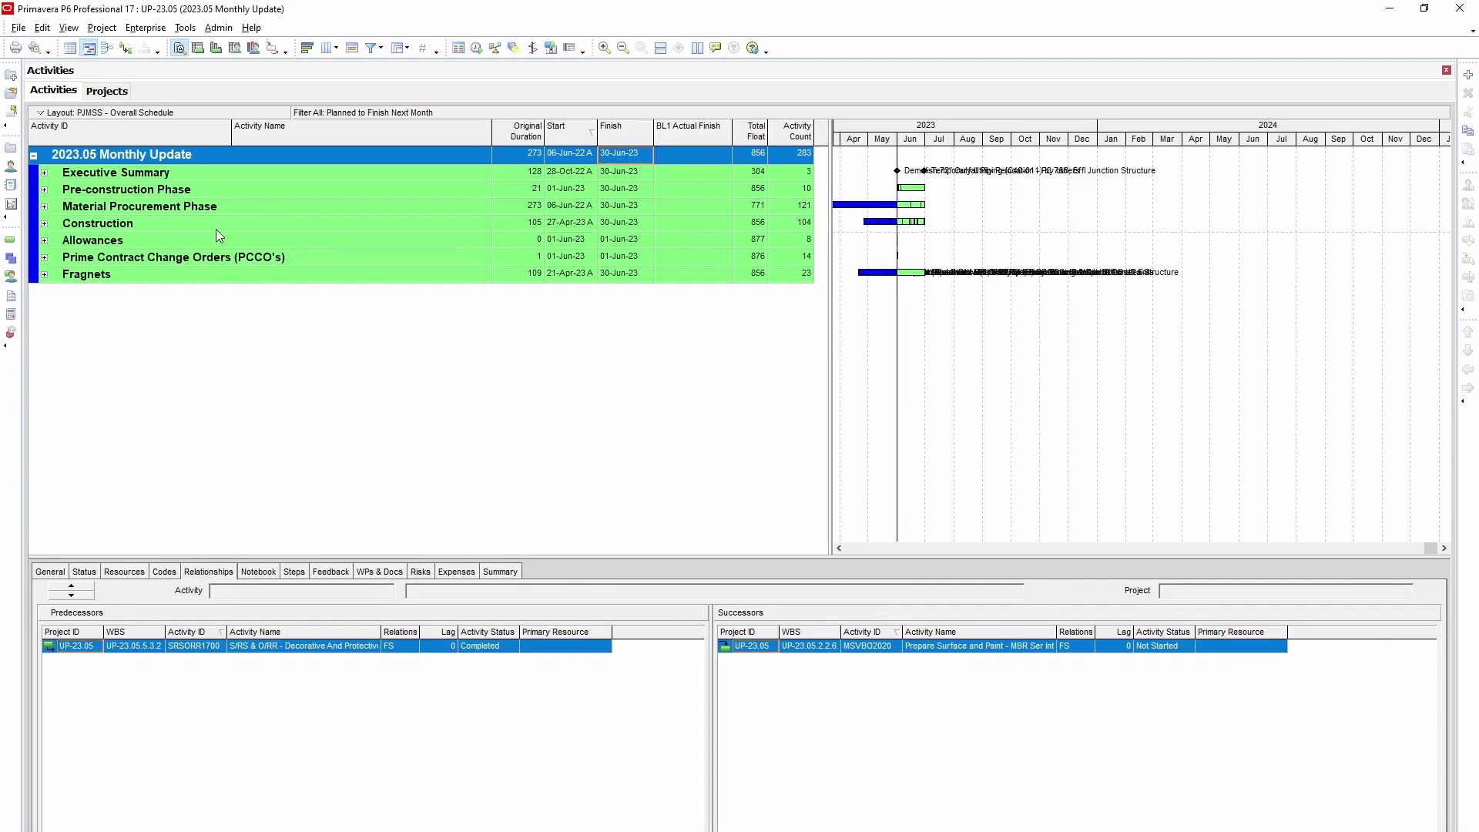
- Limit the WBS grouping to level 2 in Group and Sort
left_click(402, 50)
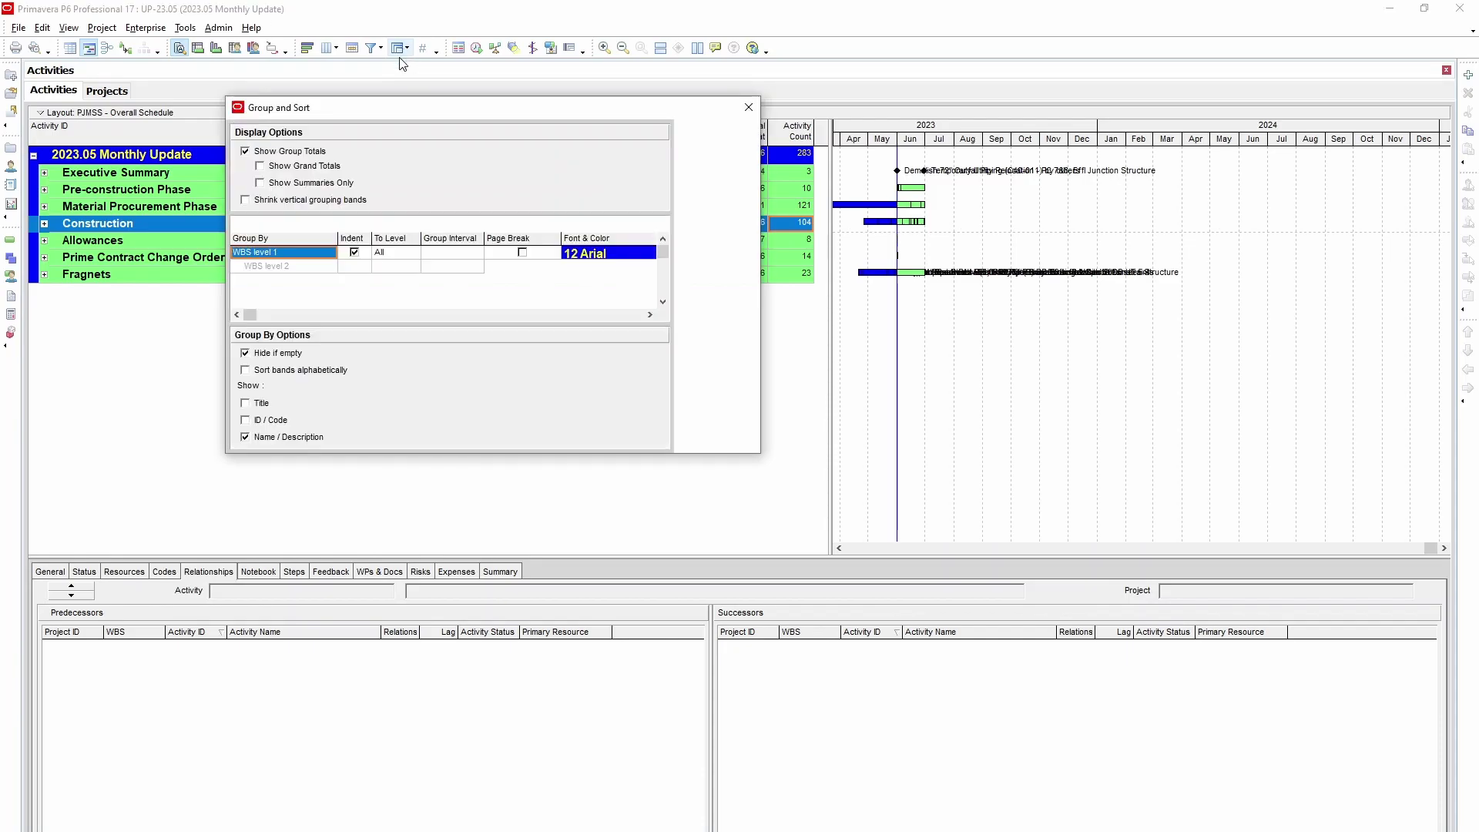
left_click(398, 261)
left_click(398, 256)
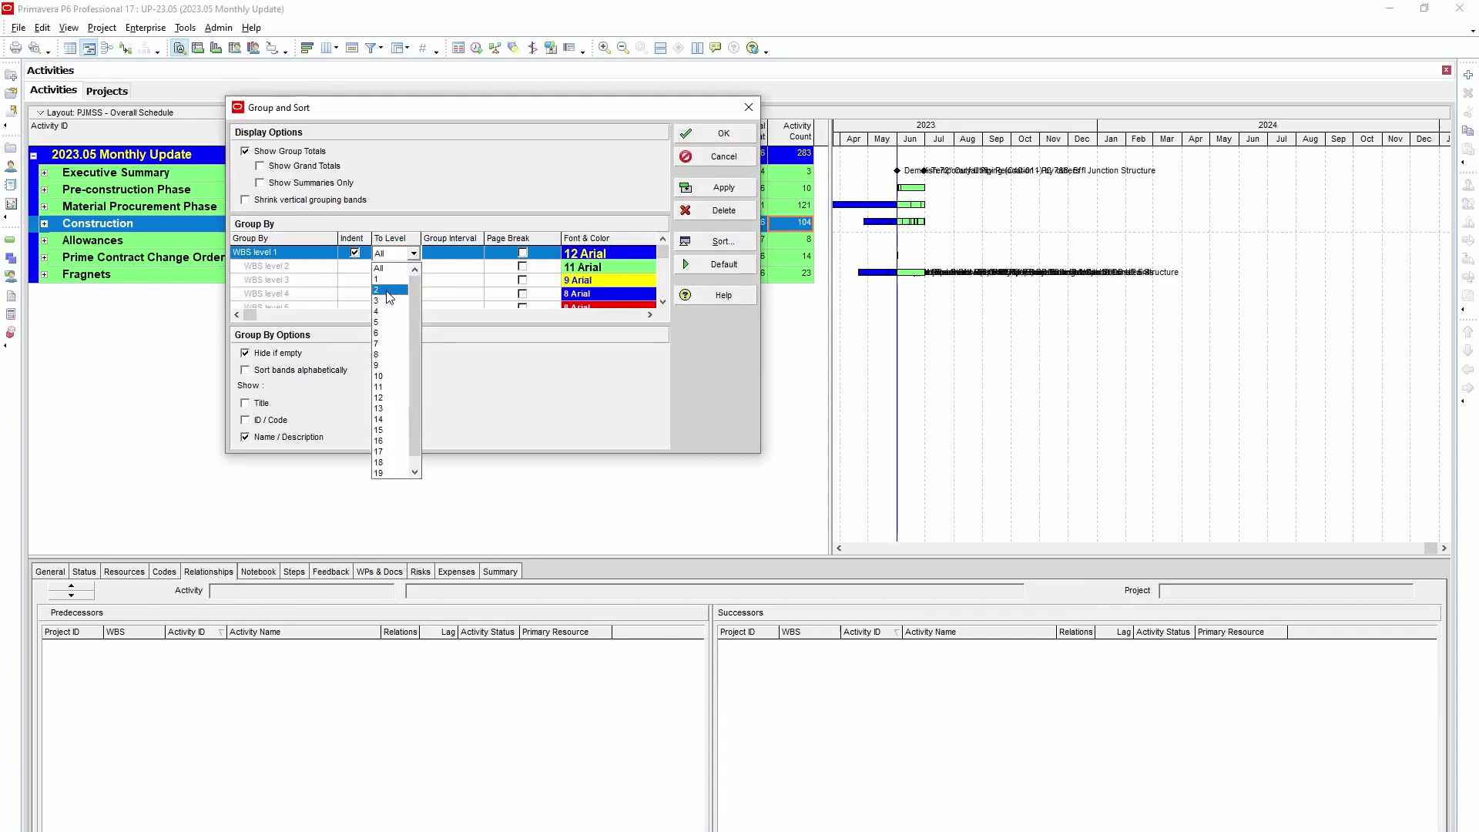
left_click(387, 291)
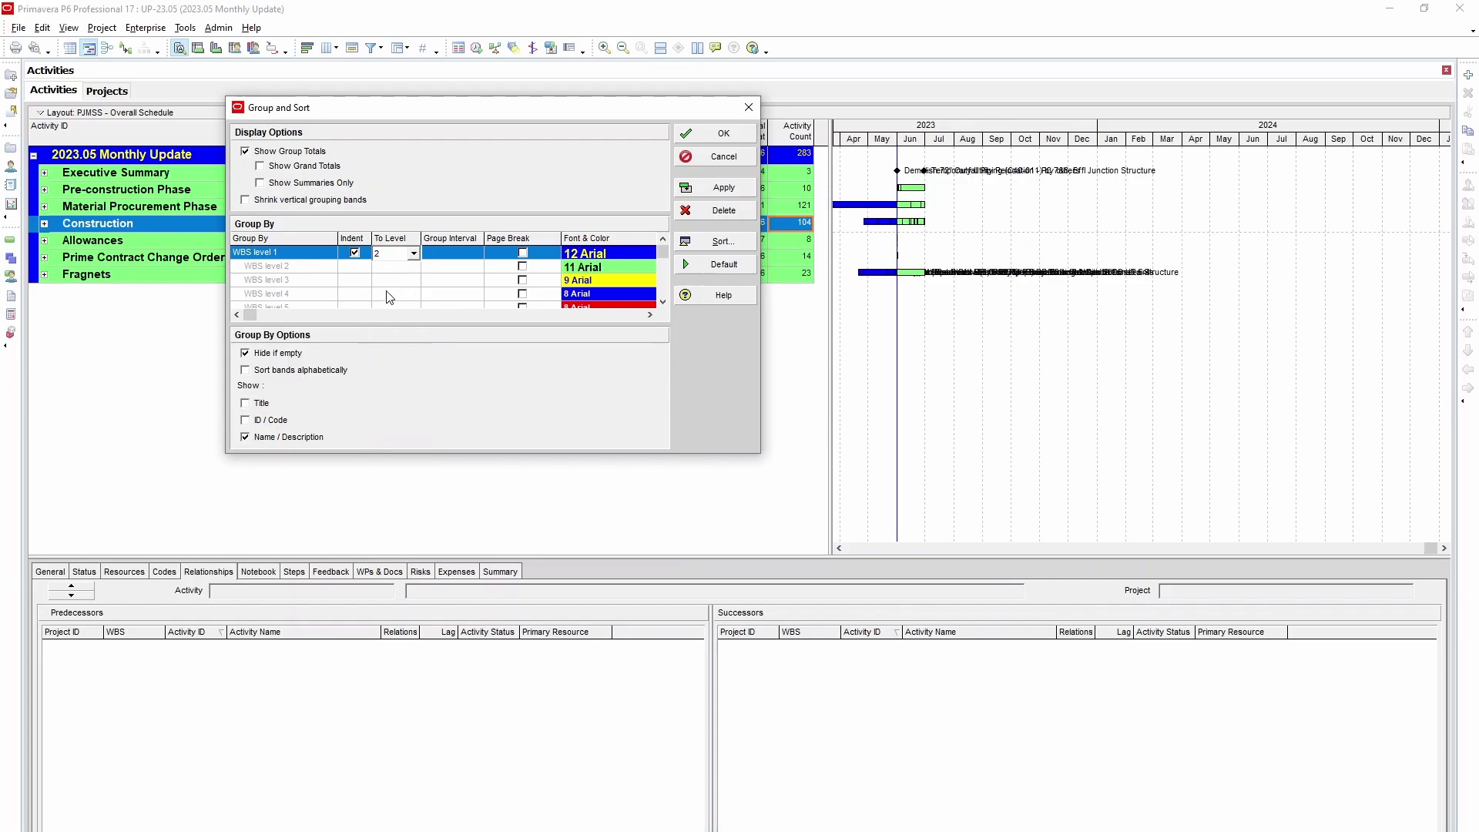
left_click(726, 134)
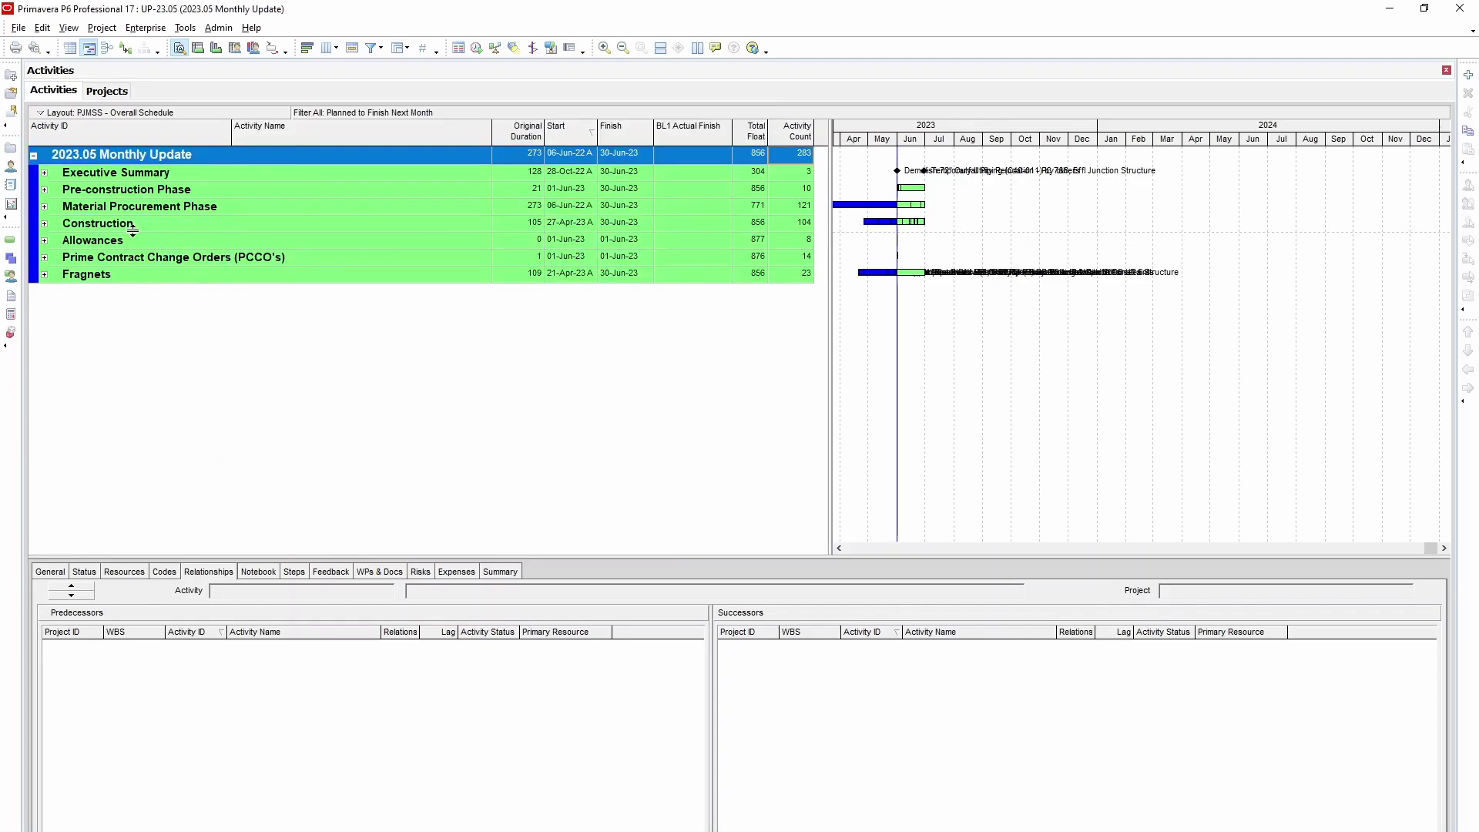
- Expand the Construction group and sort its activities by BL1 Actual Finish
left_click(44, 224)
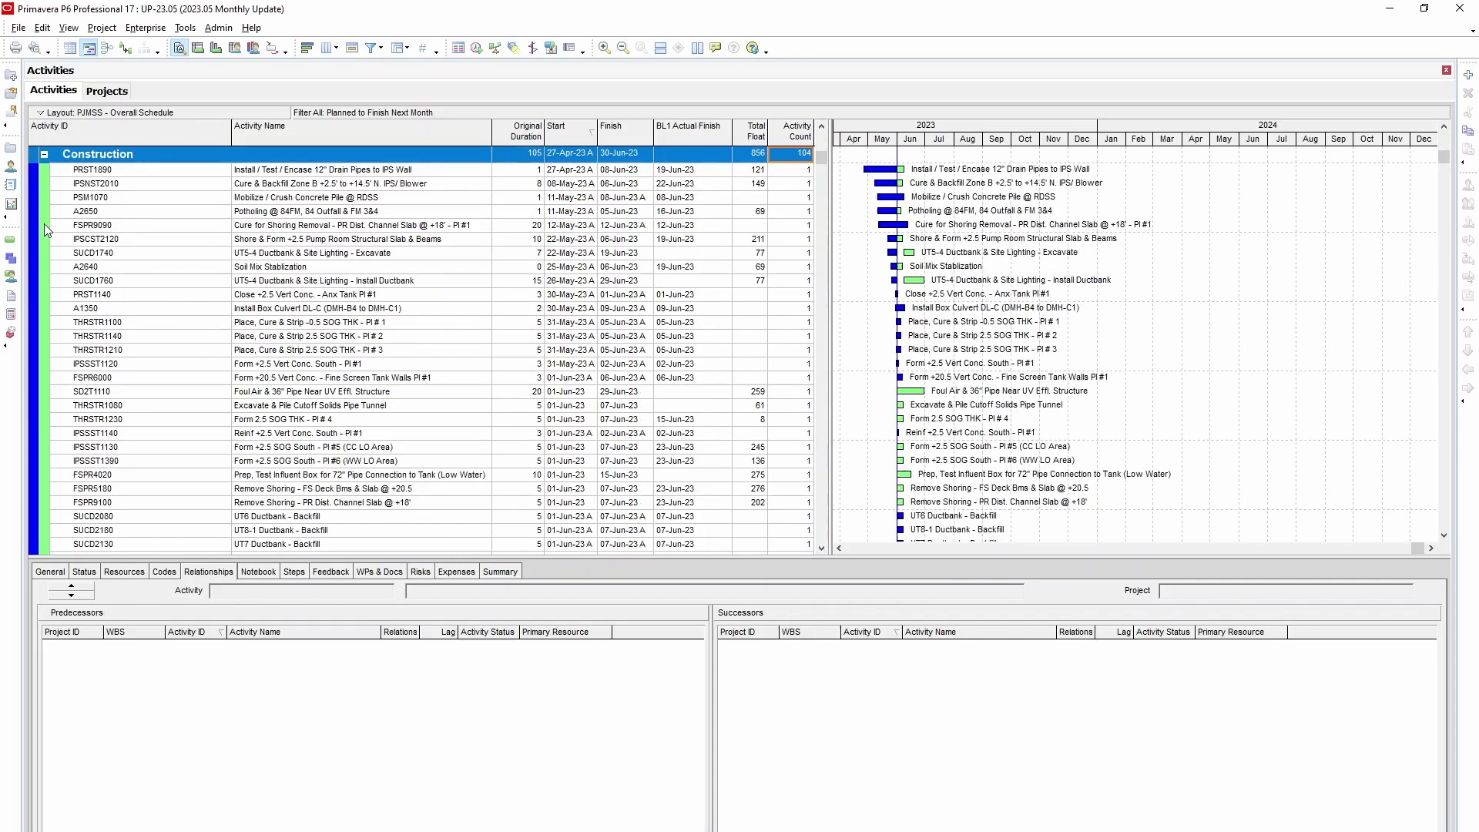
left_click(718, 131)
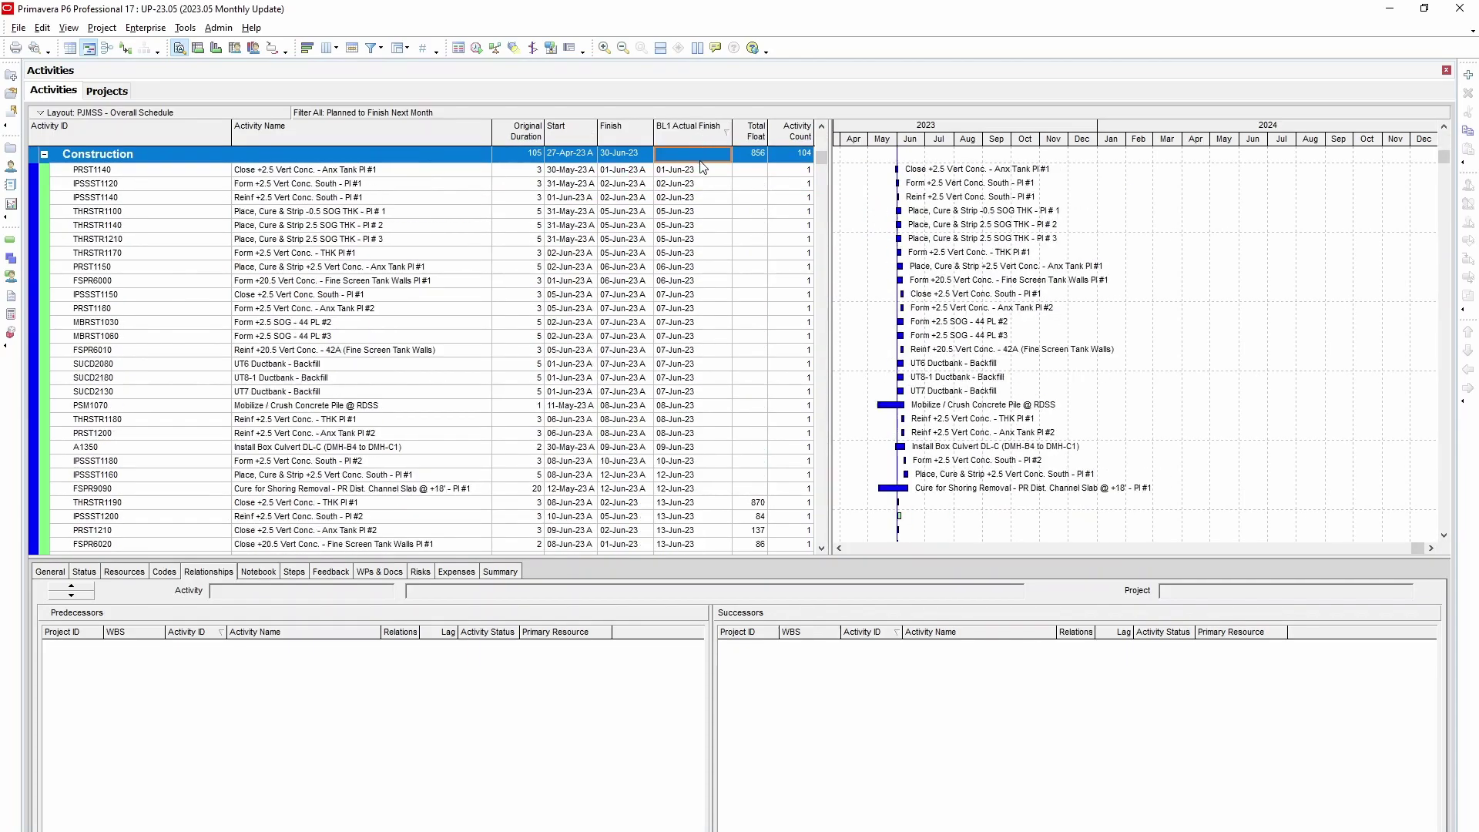
scroll(682, 216, "up", 1)
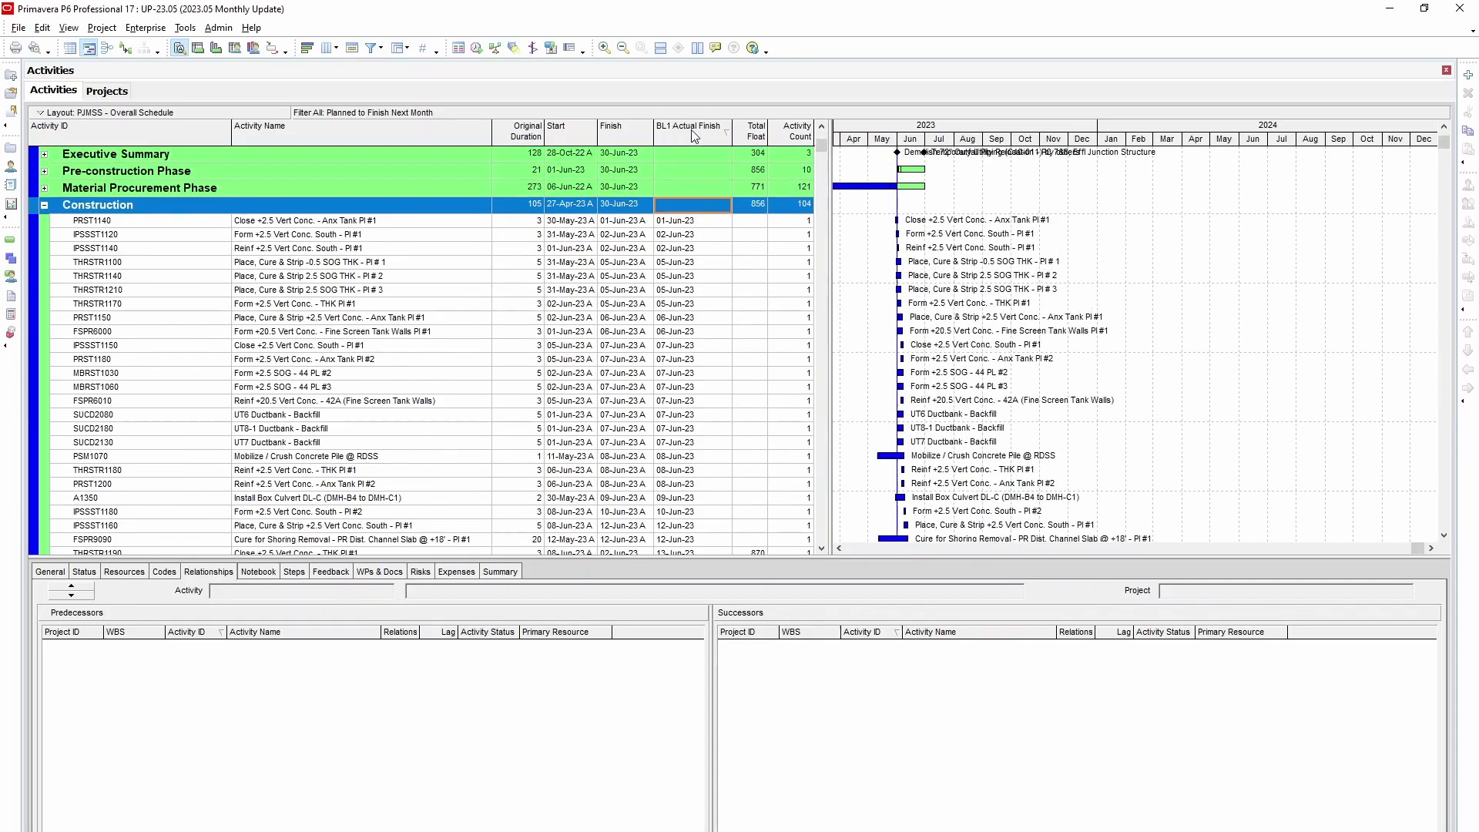
scroll(688, 251, "down", 2)
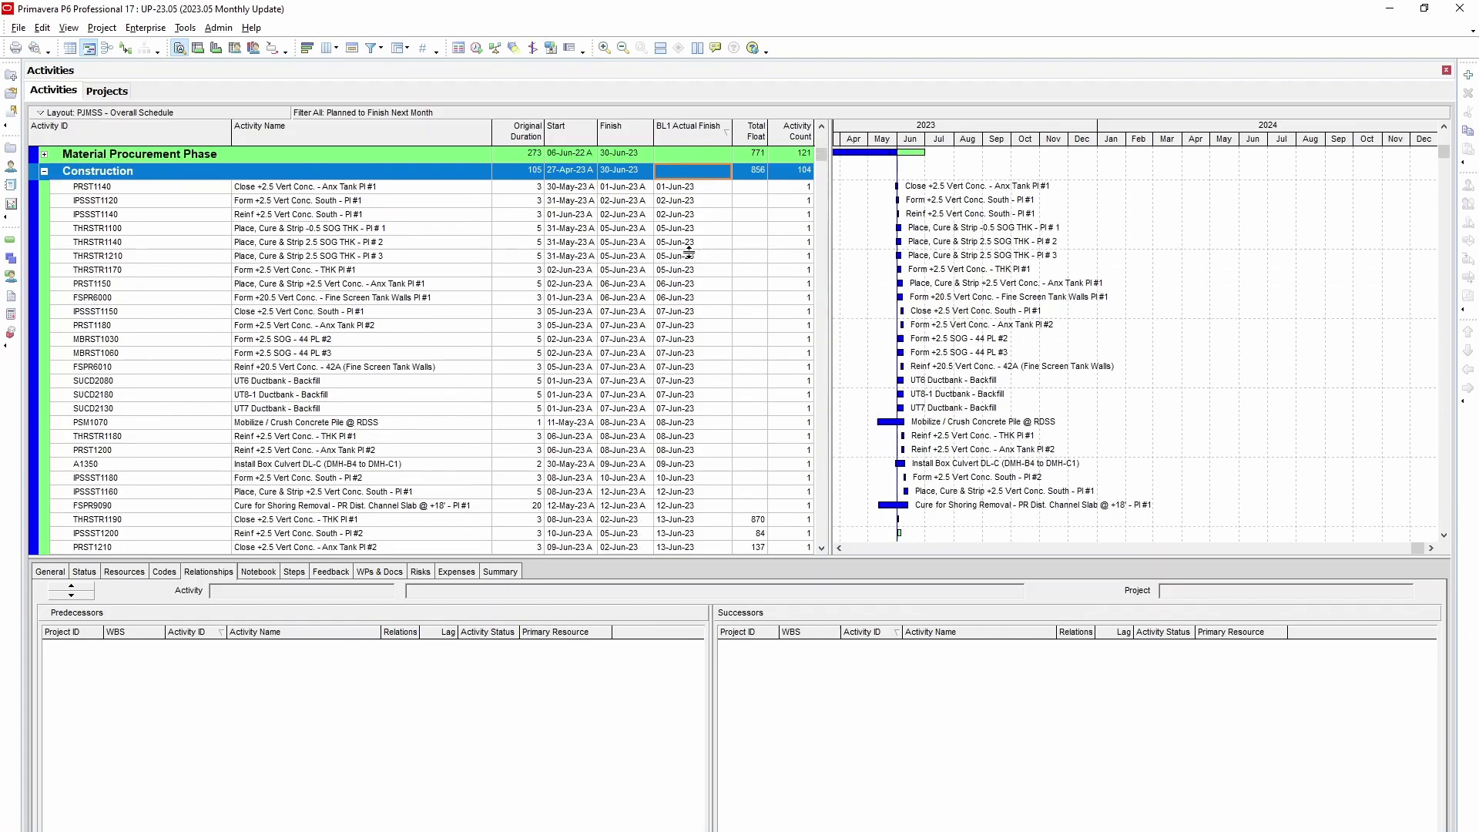
scroll(688, 251, "down", 6)
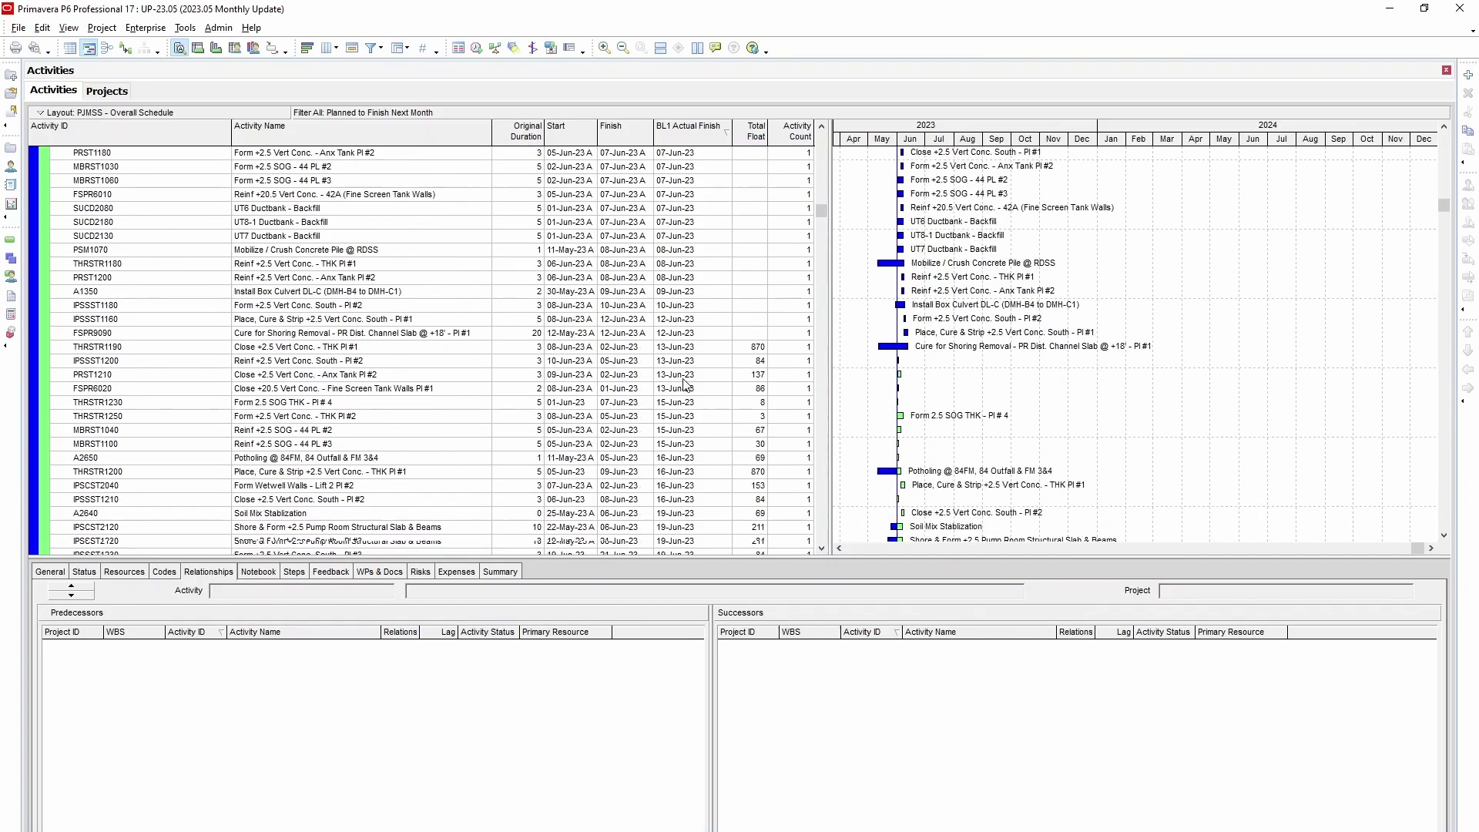
scroll(688, 383, "down", 5)
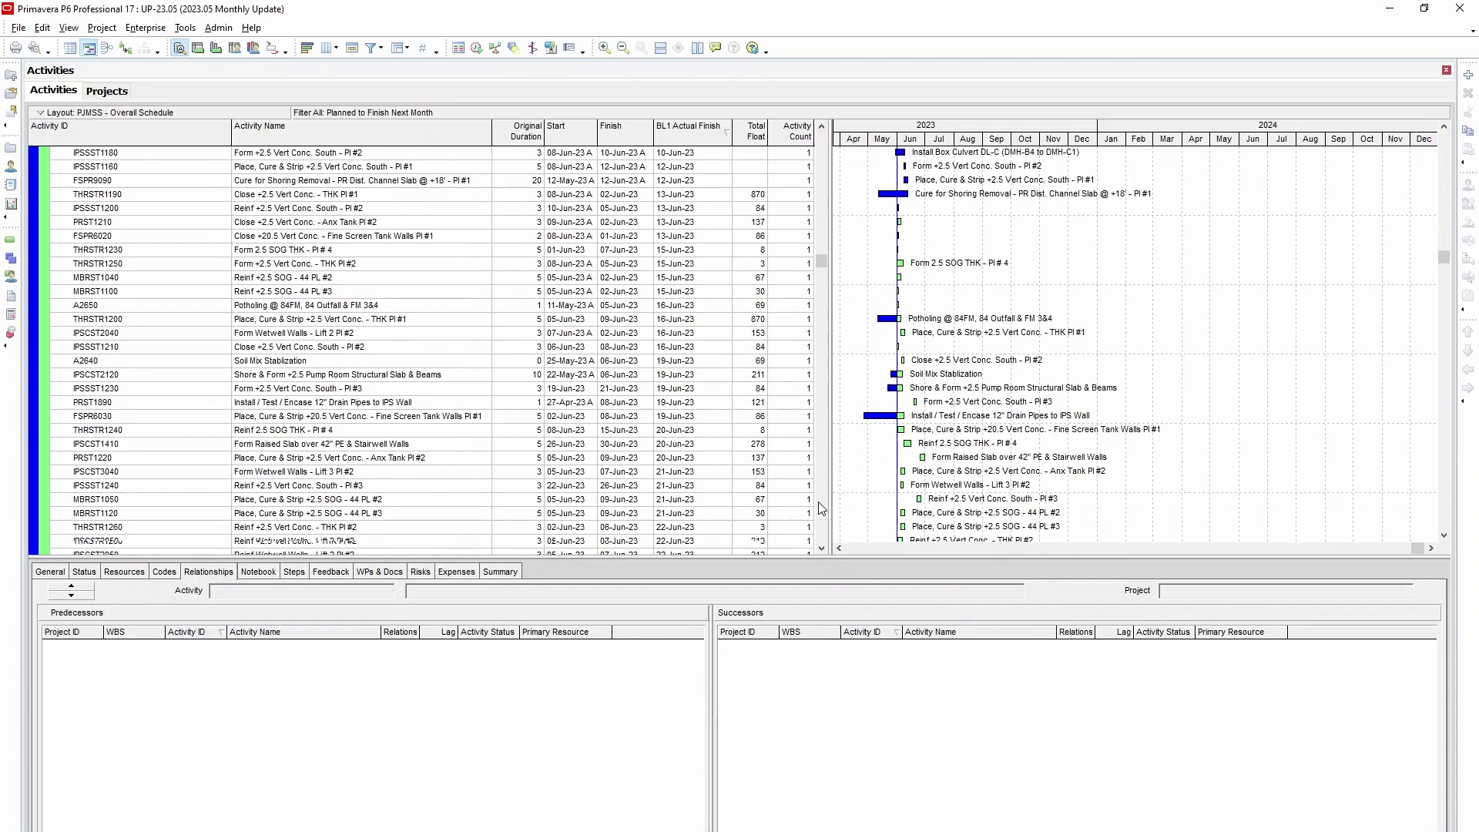
scroll(820, 498, "down", 10)
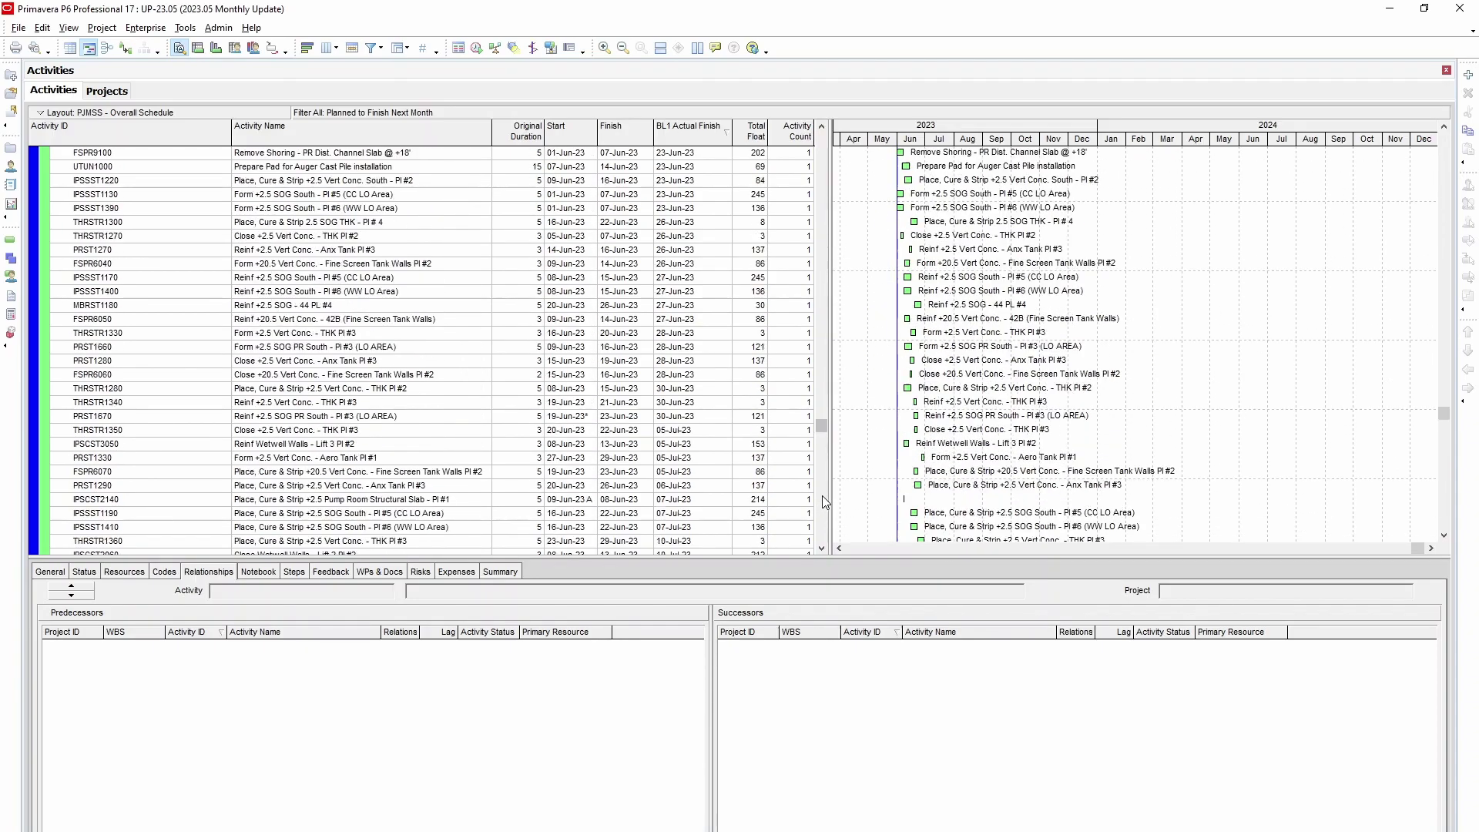
- Select all Construction activities, copy them, and switch to the Excel workbook
left_click(705, 336)
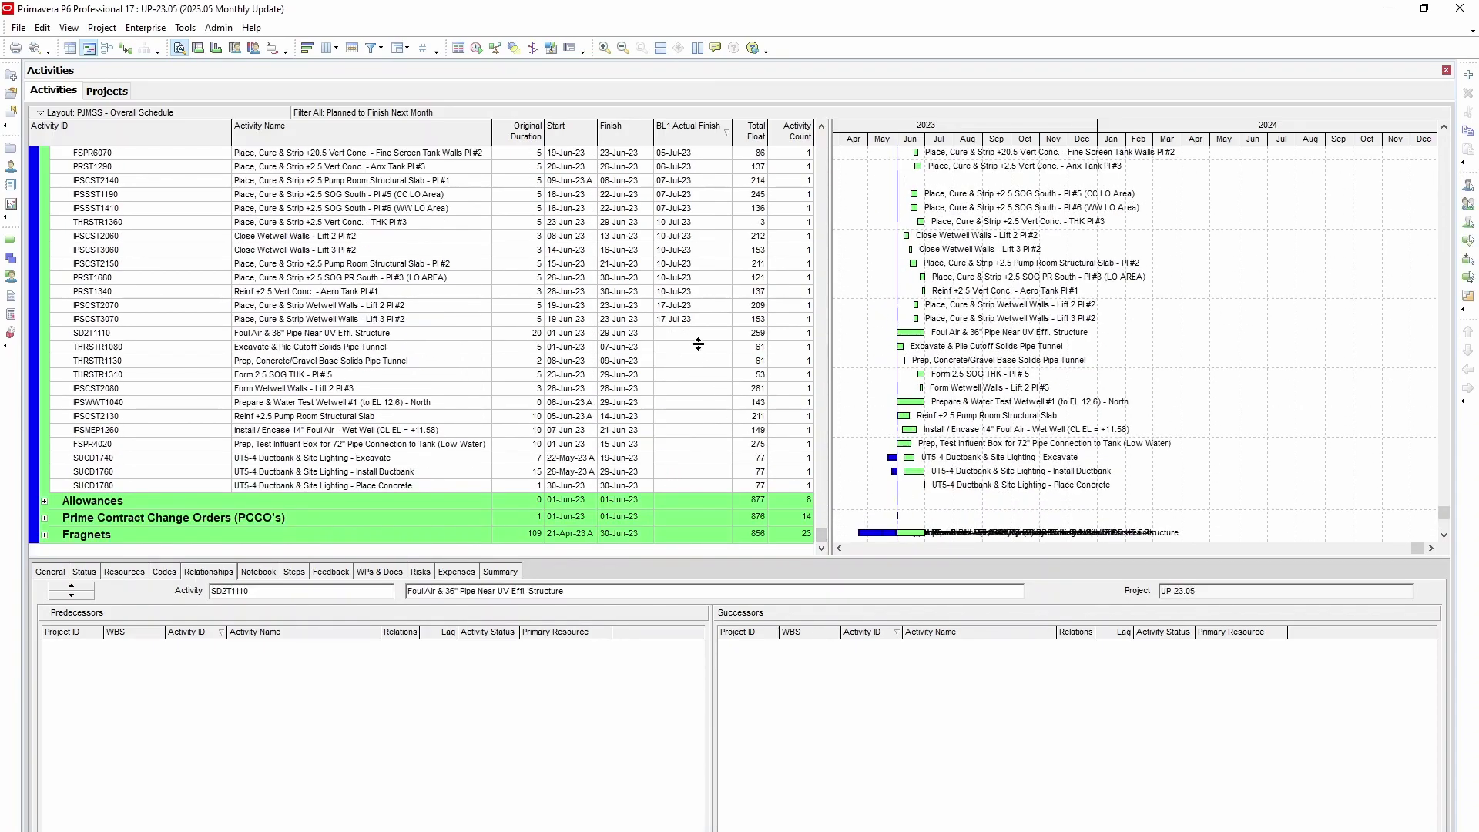
left_click(695, 487)
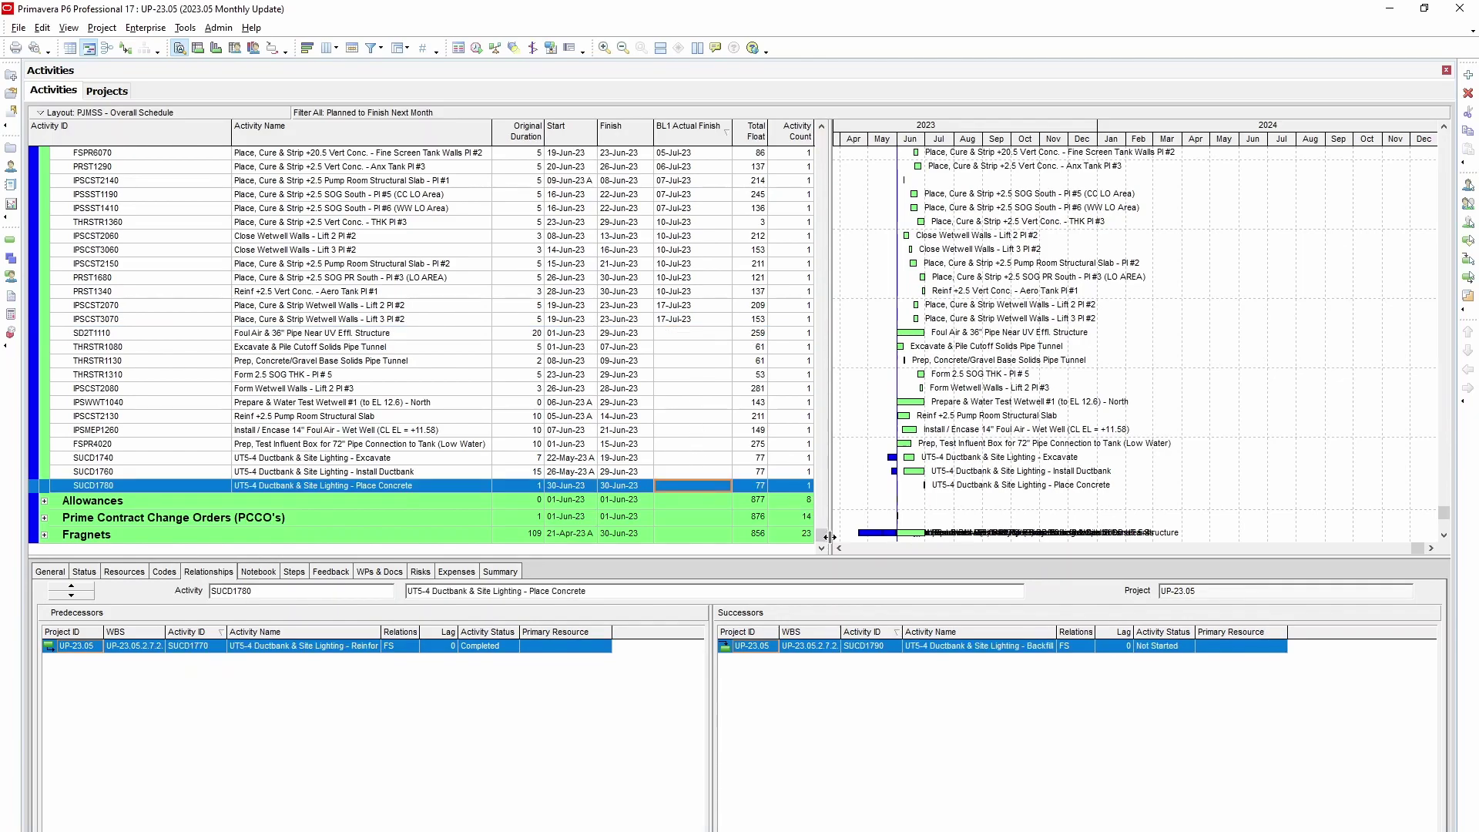
left_click_drag(822, 537, 816, 140)
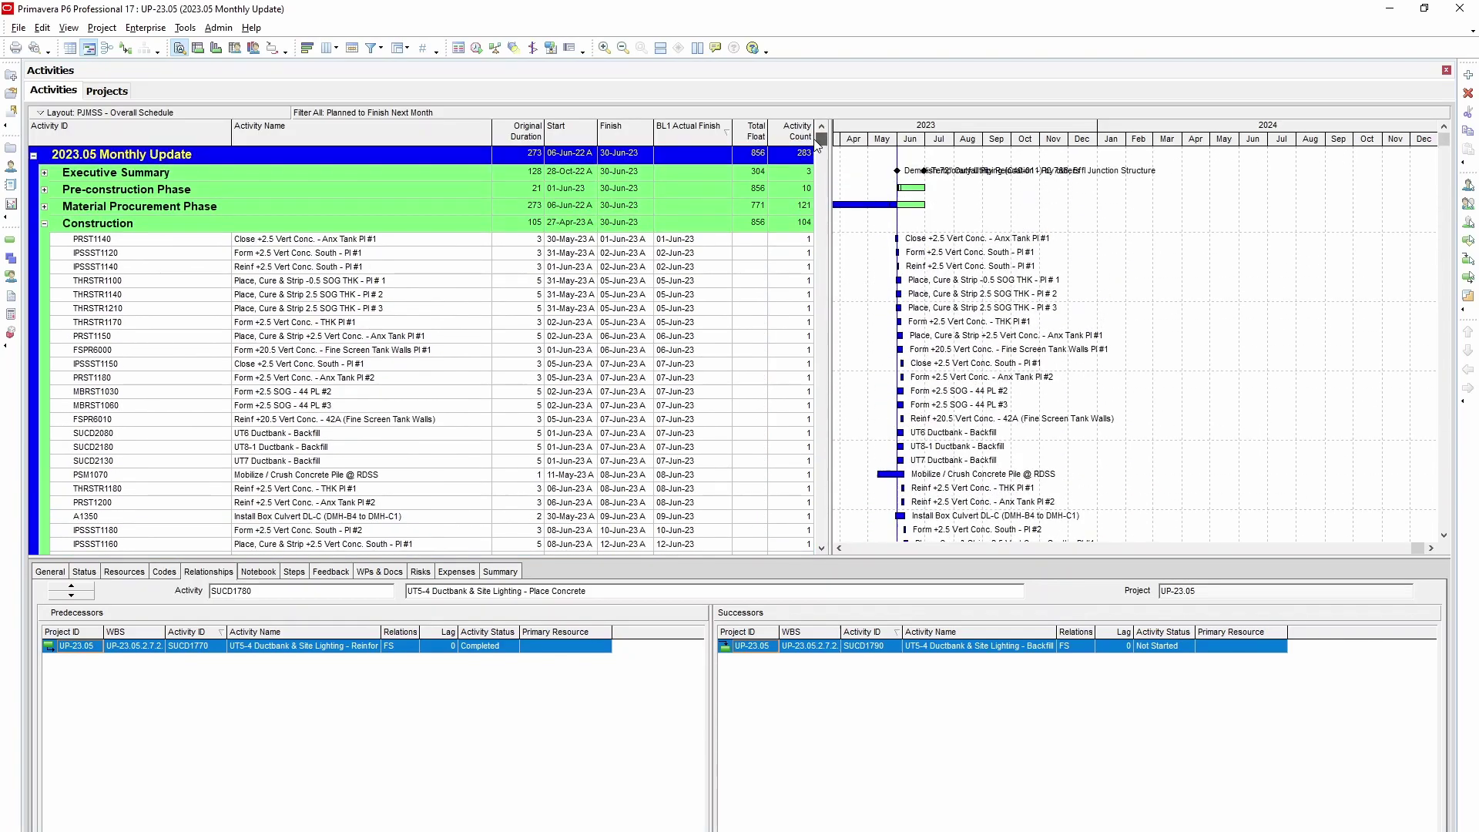
left_click(647, 240)
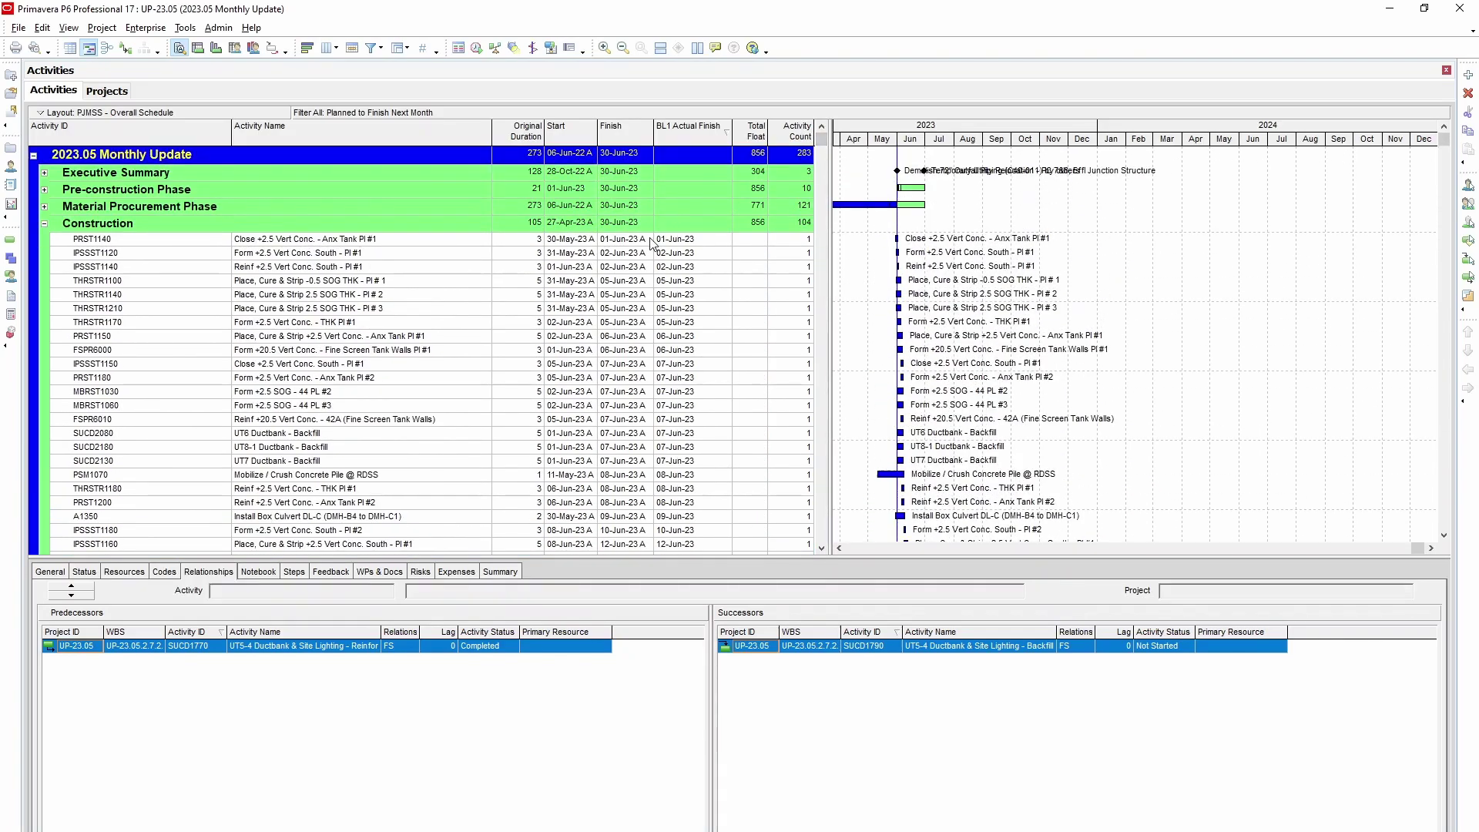
key("ctrl+a")
right_click(651, 243)
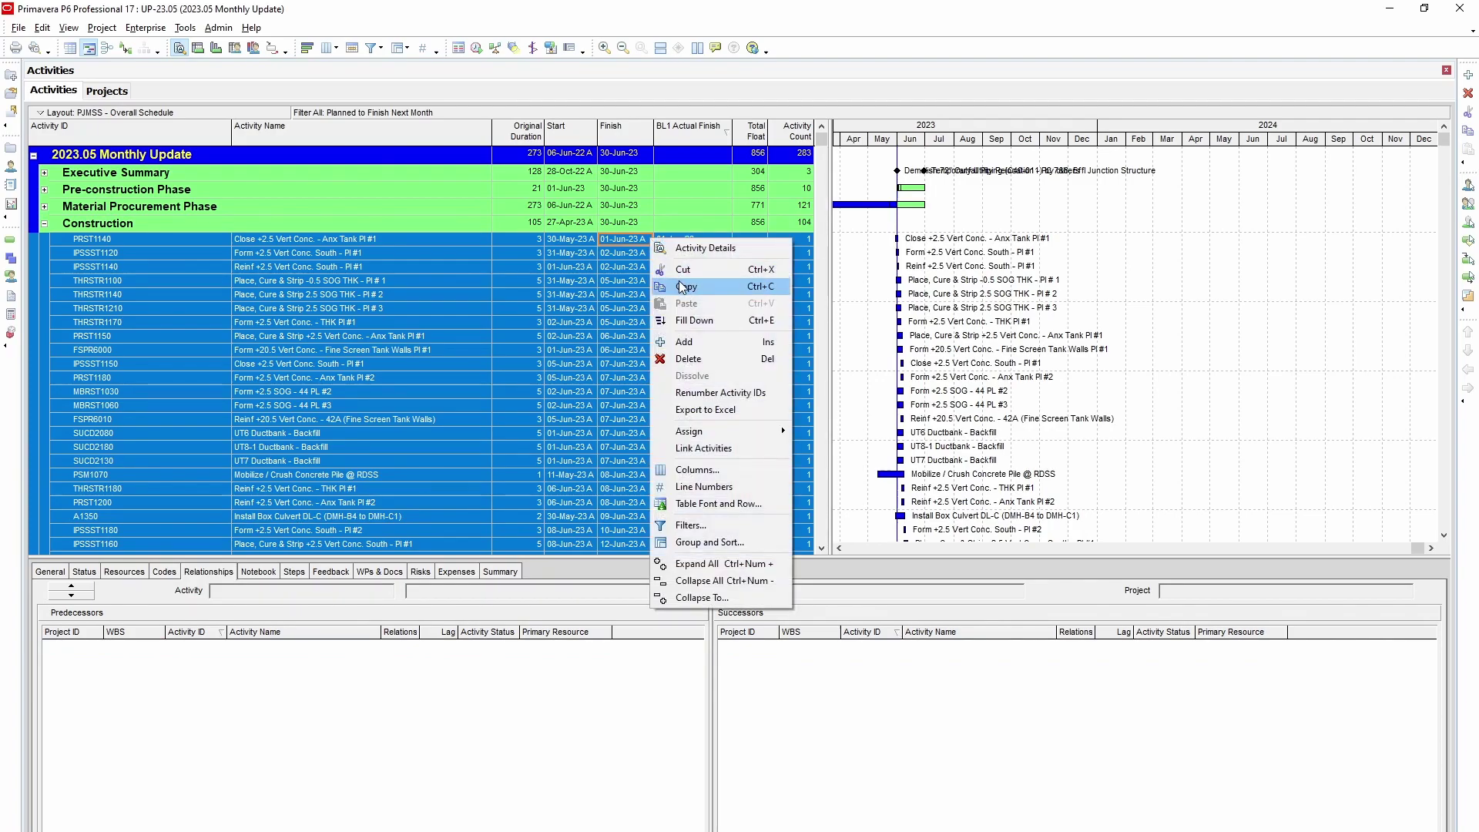
left_click(681, 286)
mouse_move(397, 828)
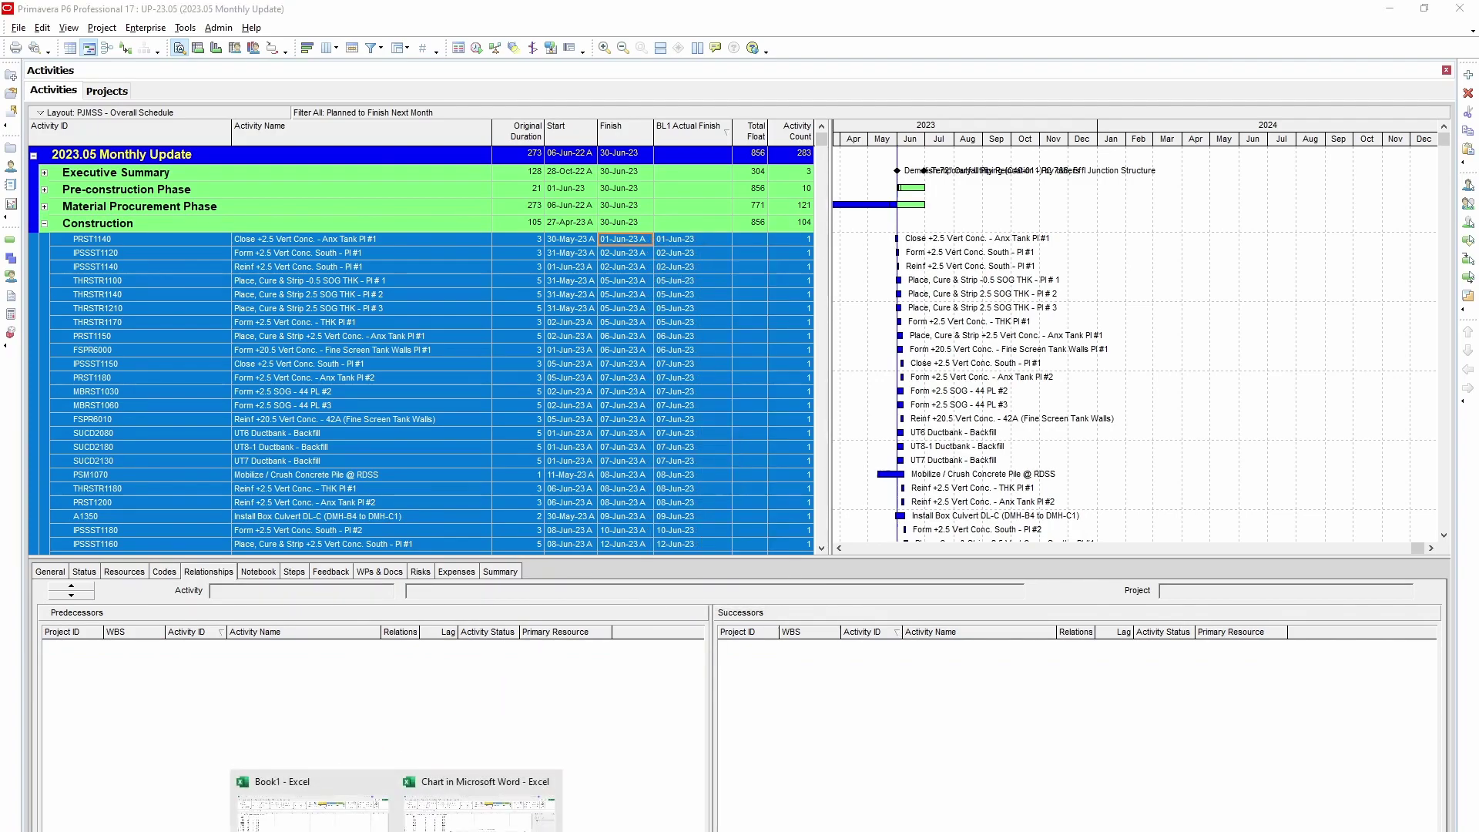
left_click(478, 801)
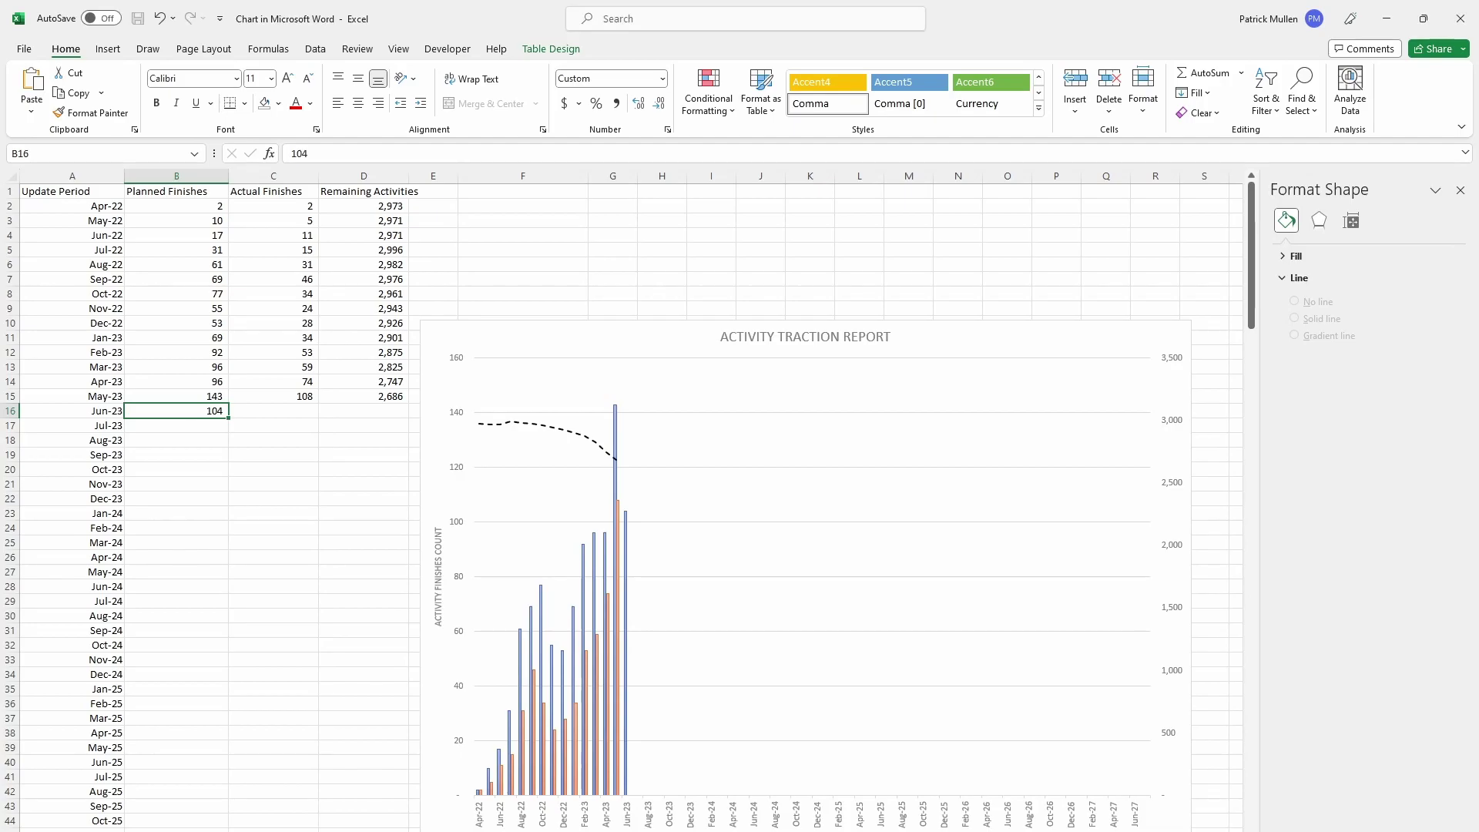
- Paste the Construction activities into a new sheet and select the BL1 Actual Finish dates to count them
key("ctrl+Page_Down")
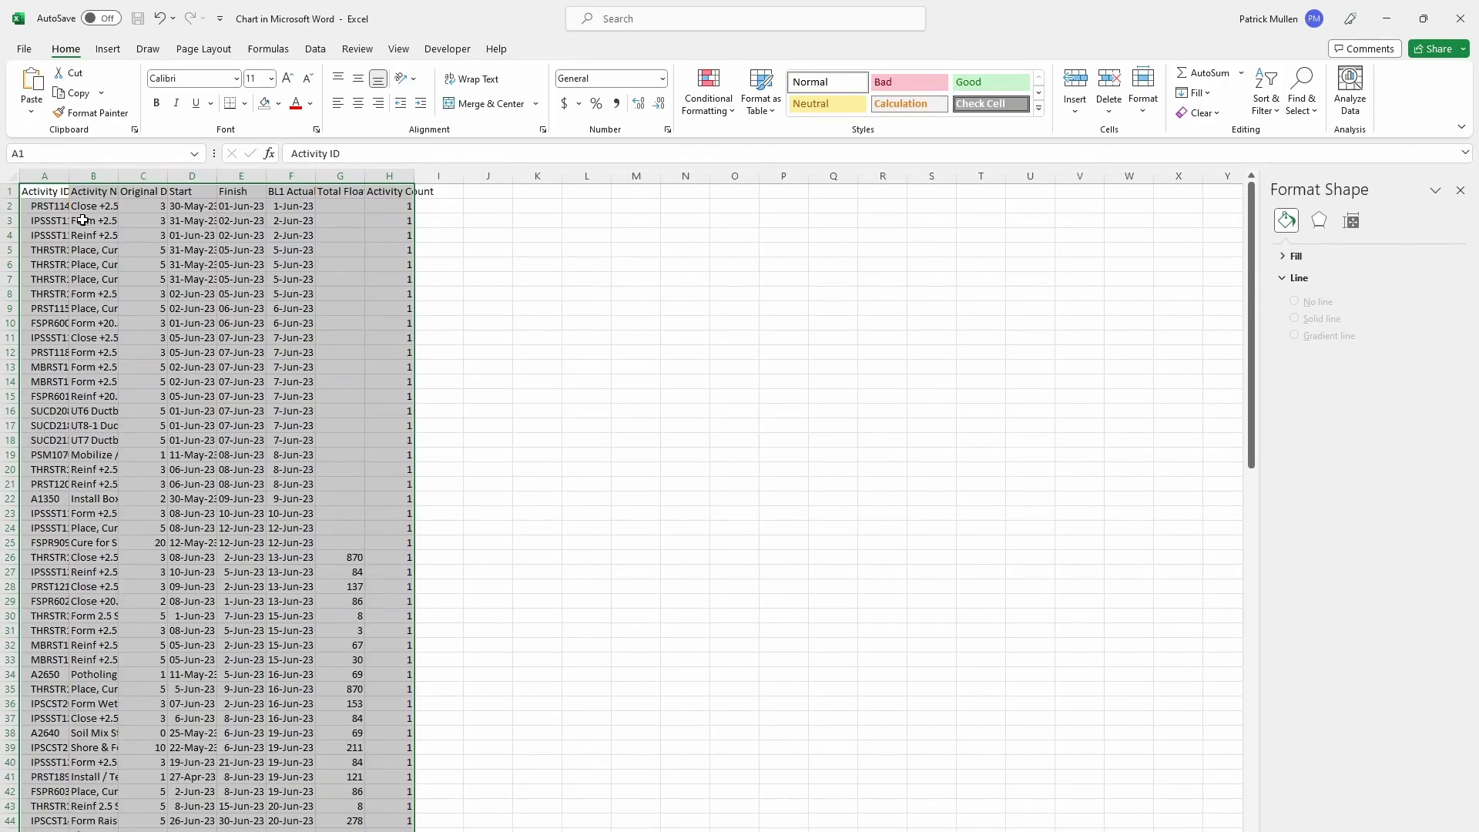
left_click(147, 234)
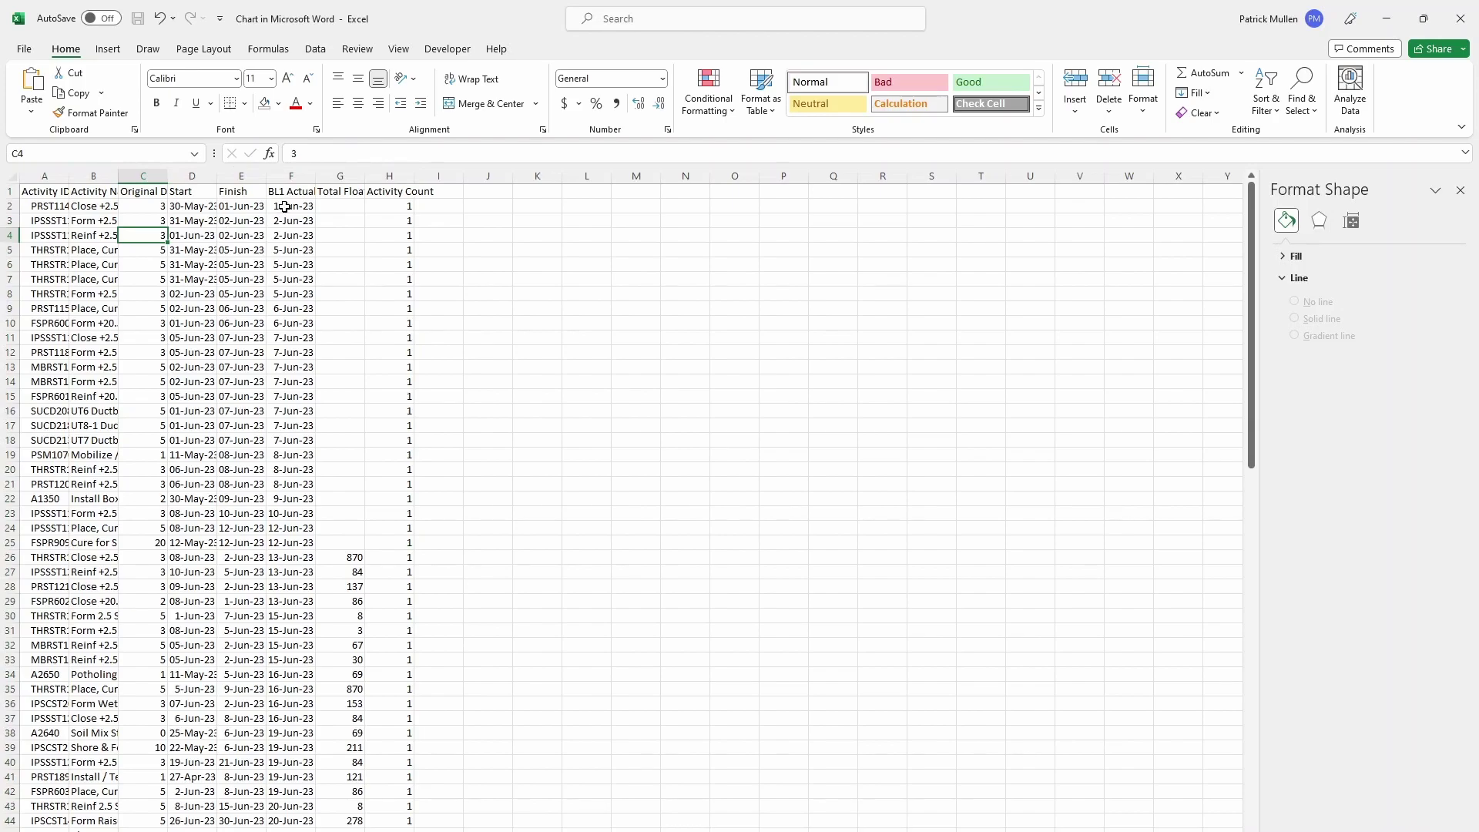
left_click_drag(285, 206, 287, 410)
left_click_drag(290, 208, 302, 733)
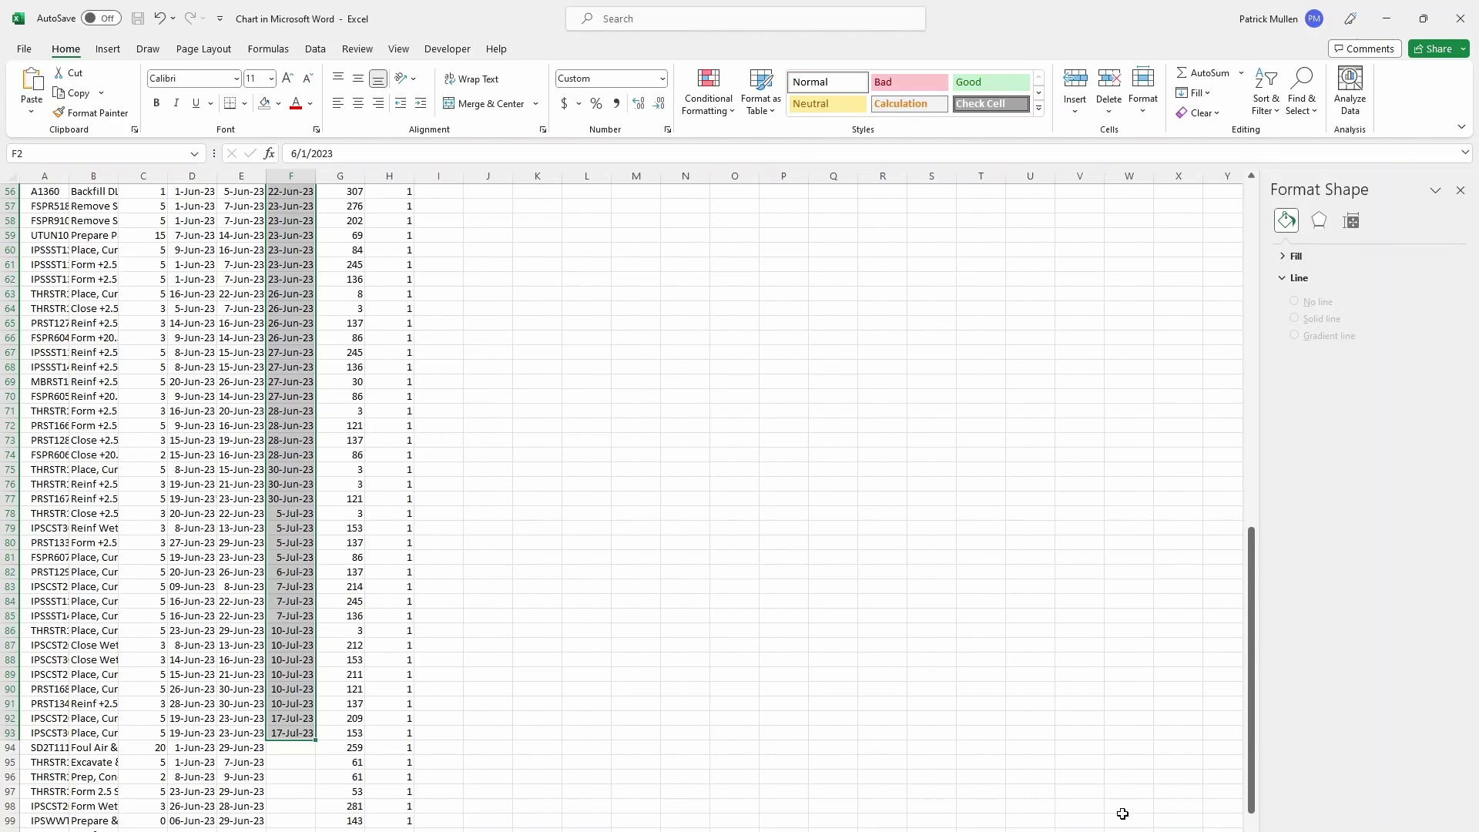
key("ctrl+v")
- Enter 92 actual finishes in C16 for Jun-23, then return to Primavera
key("ctrl+Page_Up")
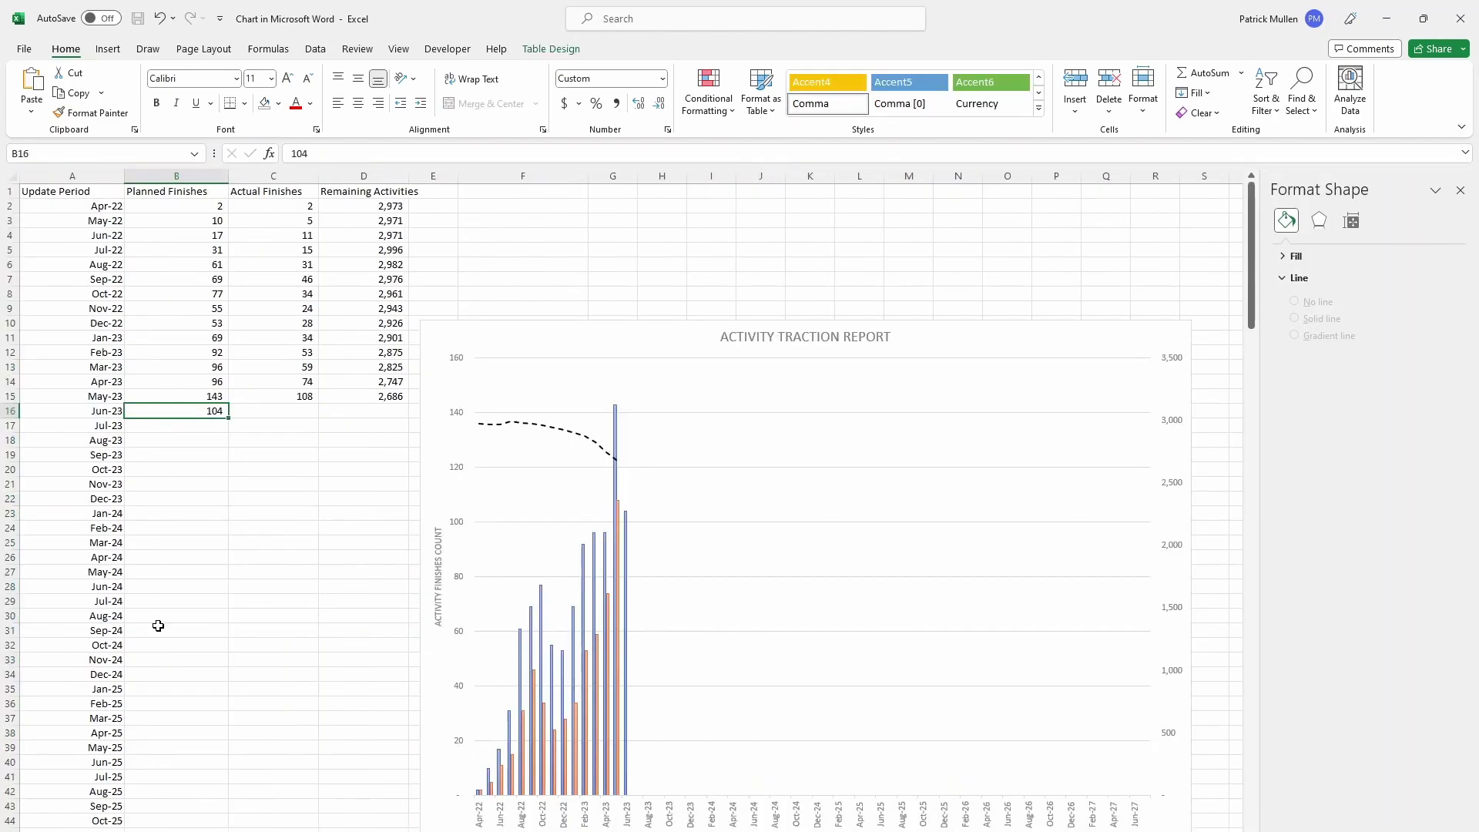
left_click(267, 408)
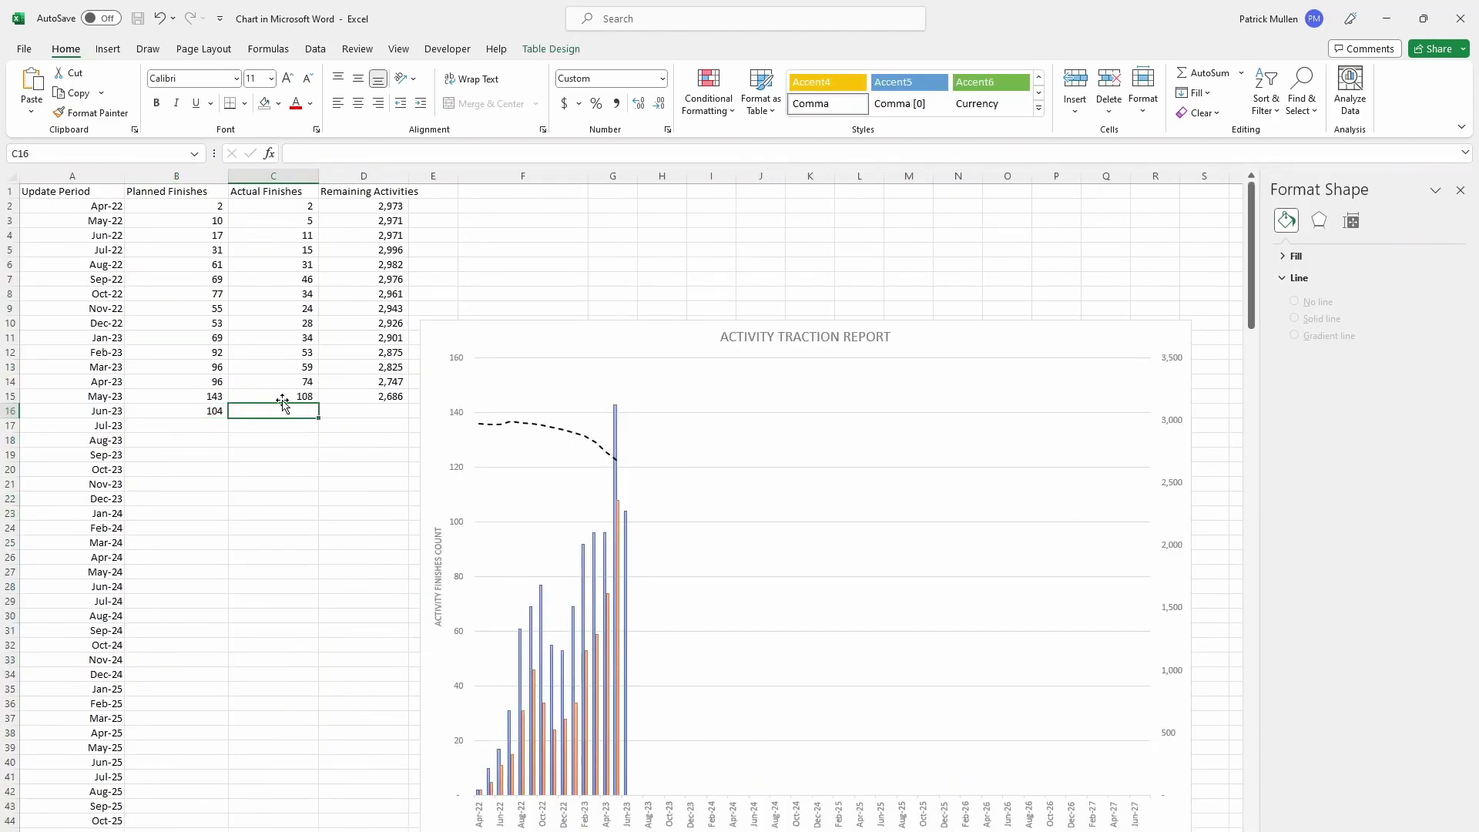
type("92")
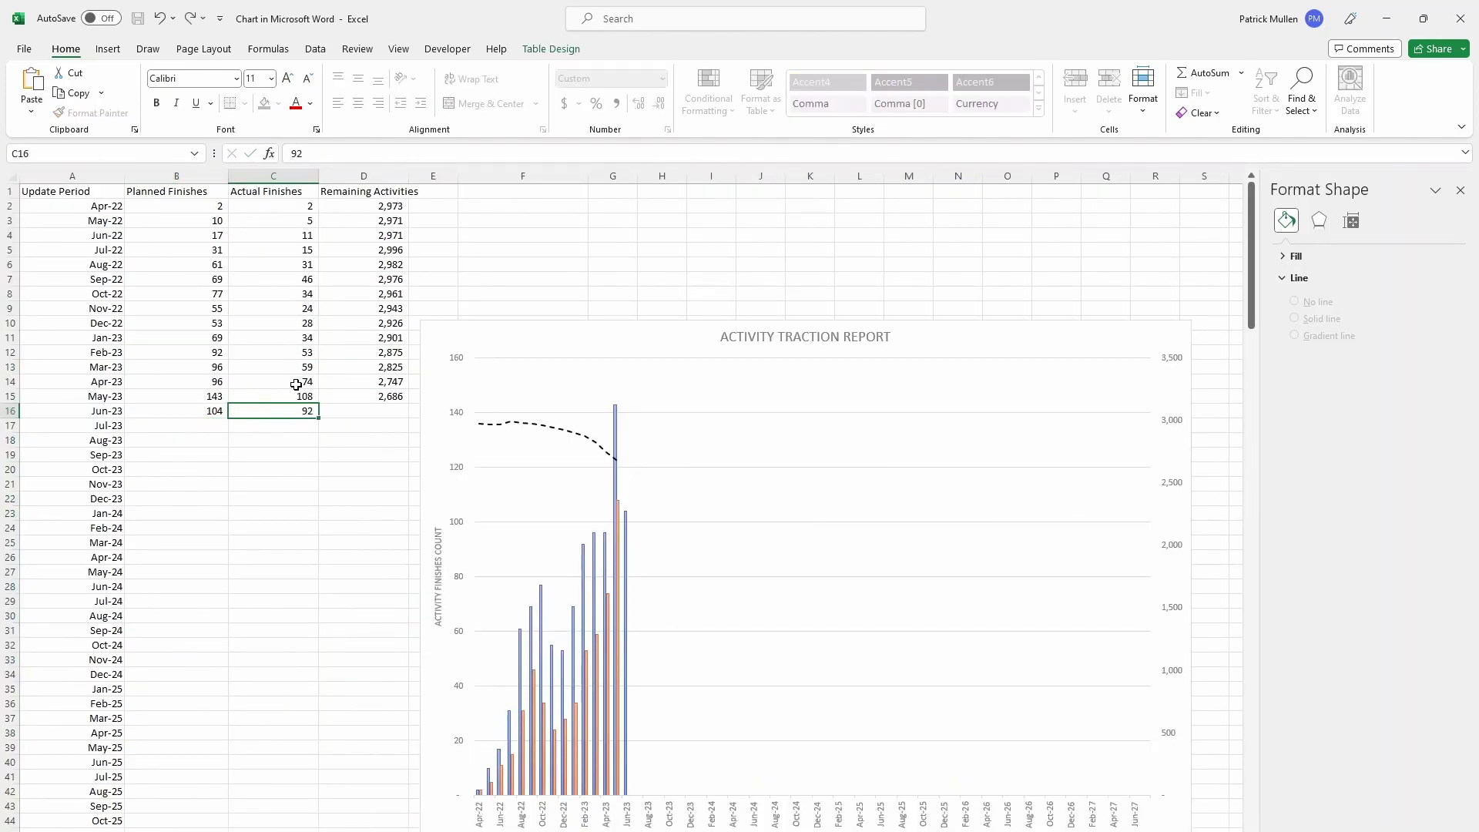
key("Return")
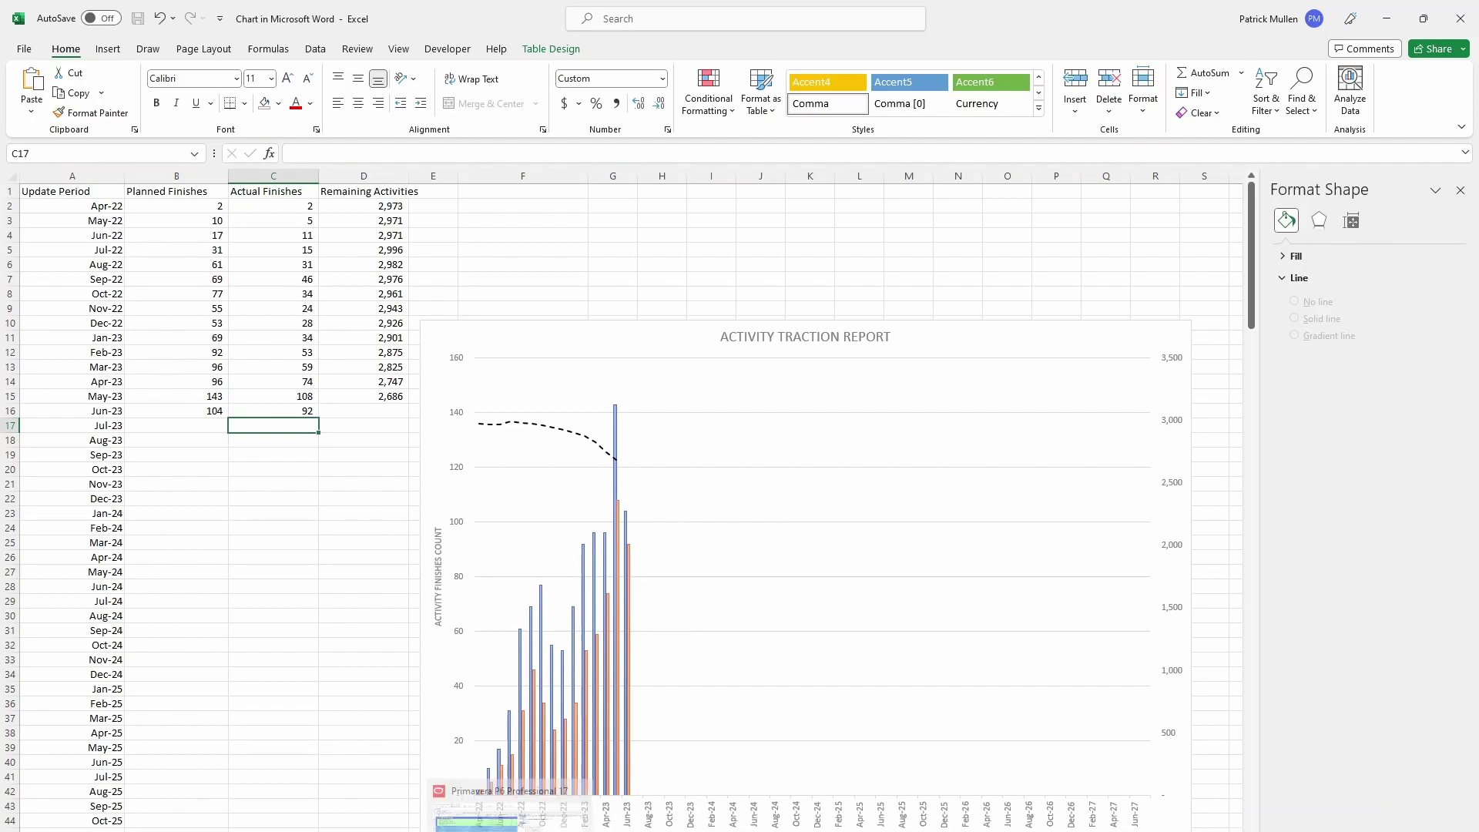
key("alt+Tab")
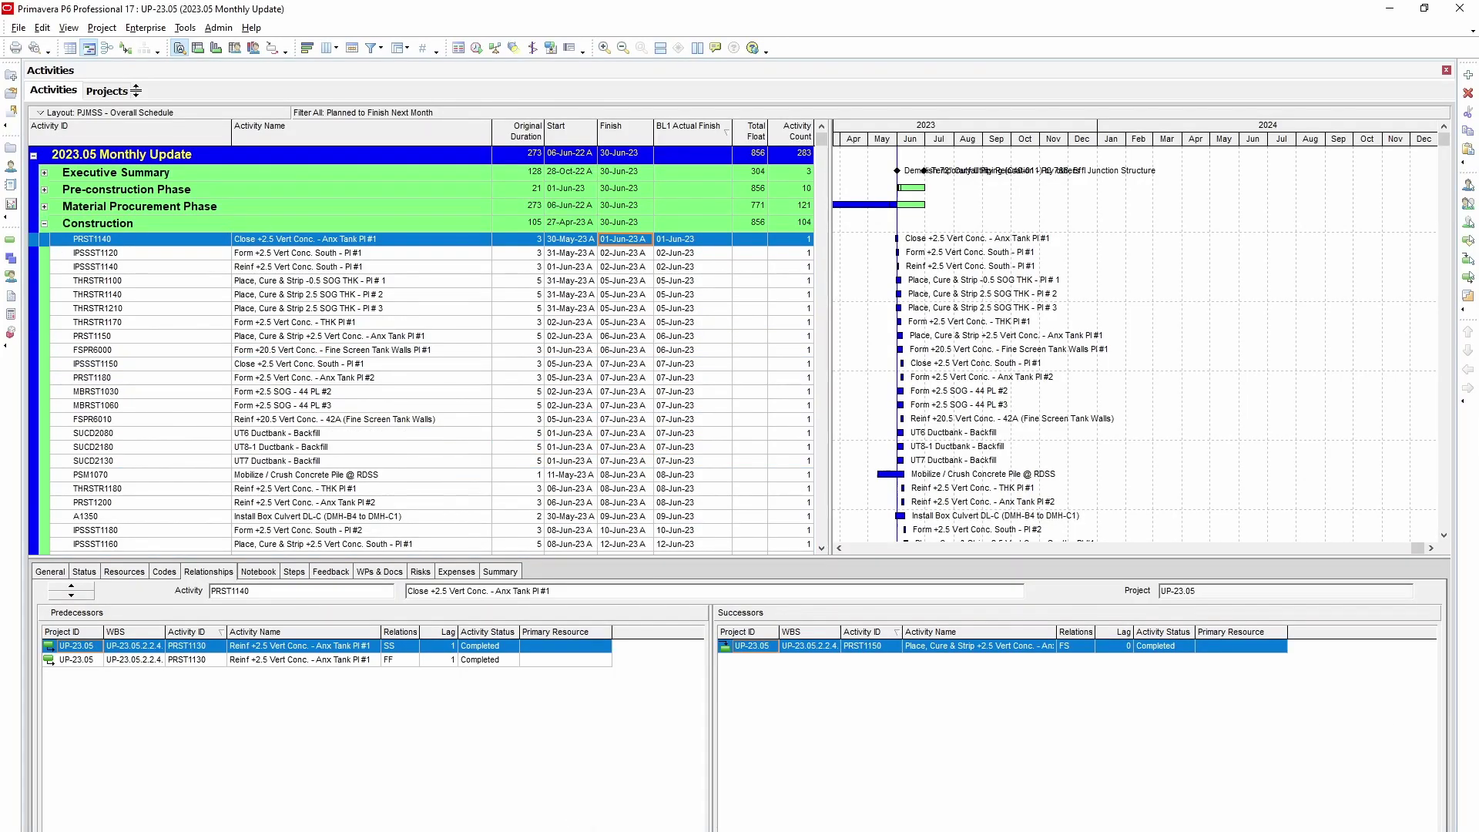
- Set the primary baseline back to <Current Project> in Assign Baselines
left_click(102, 32)
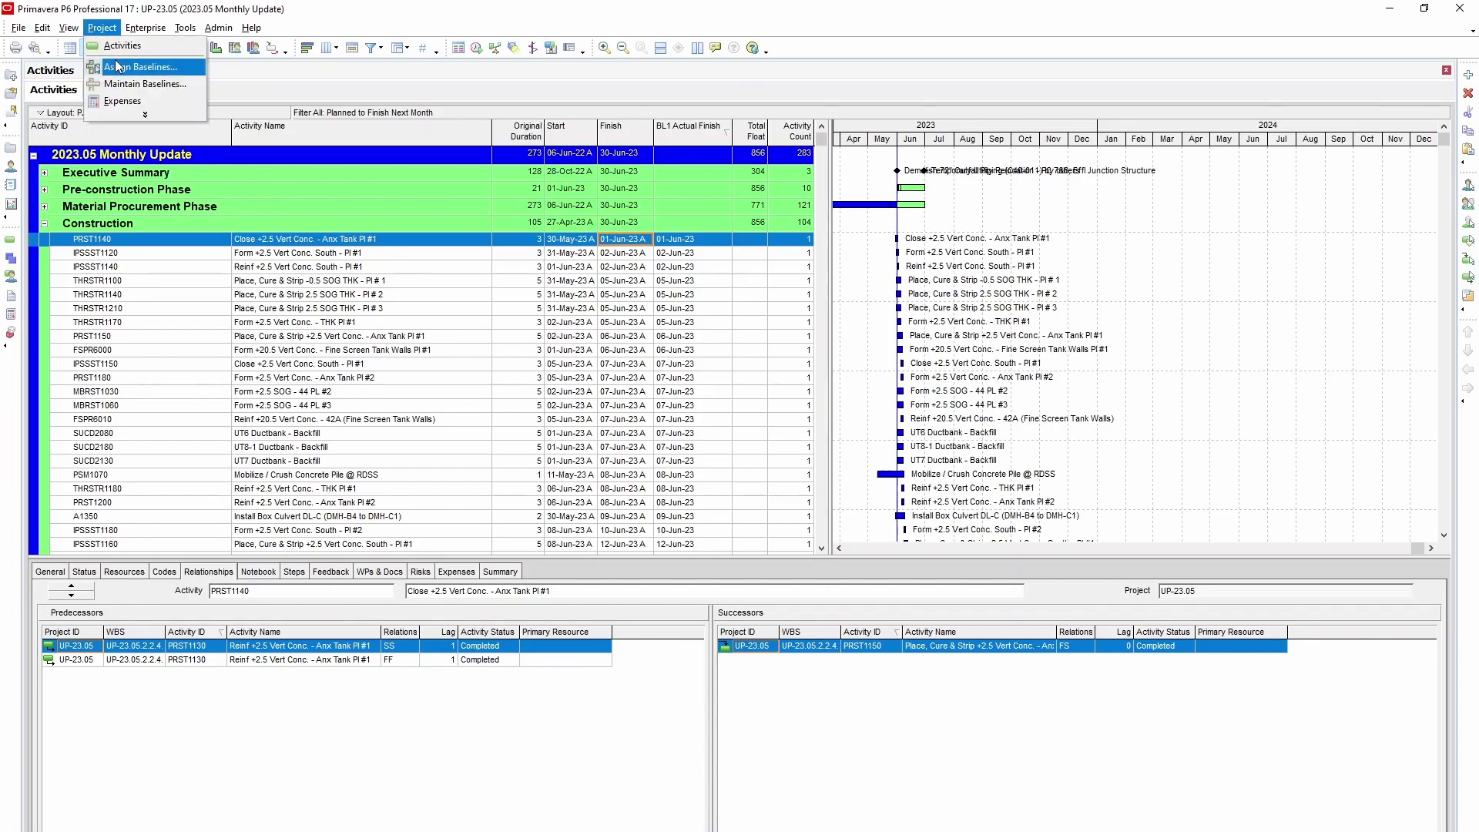
left_click(115, 62)
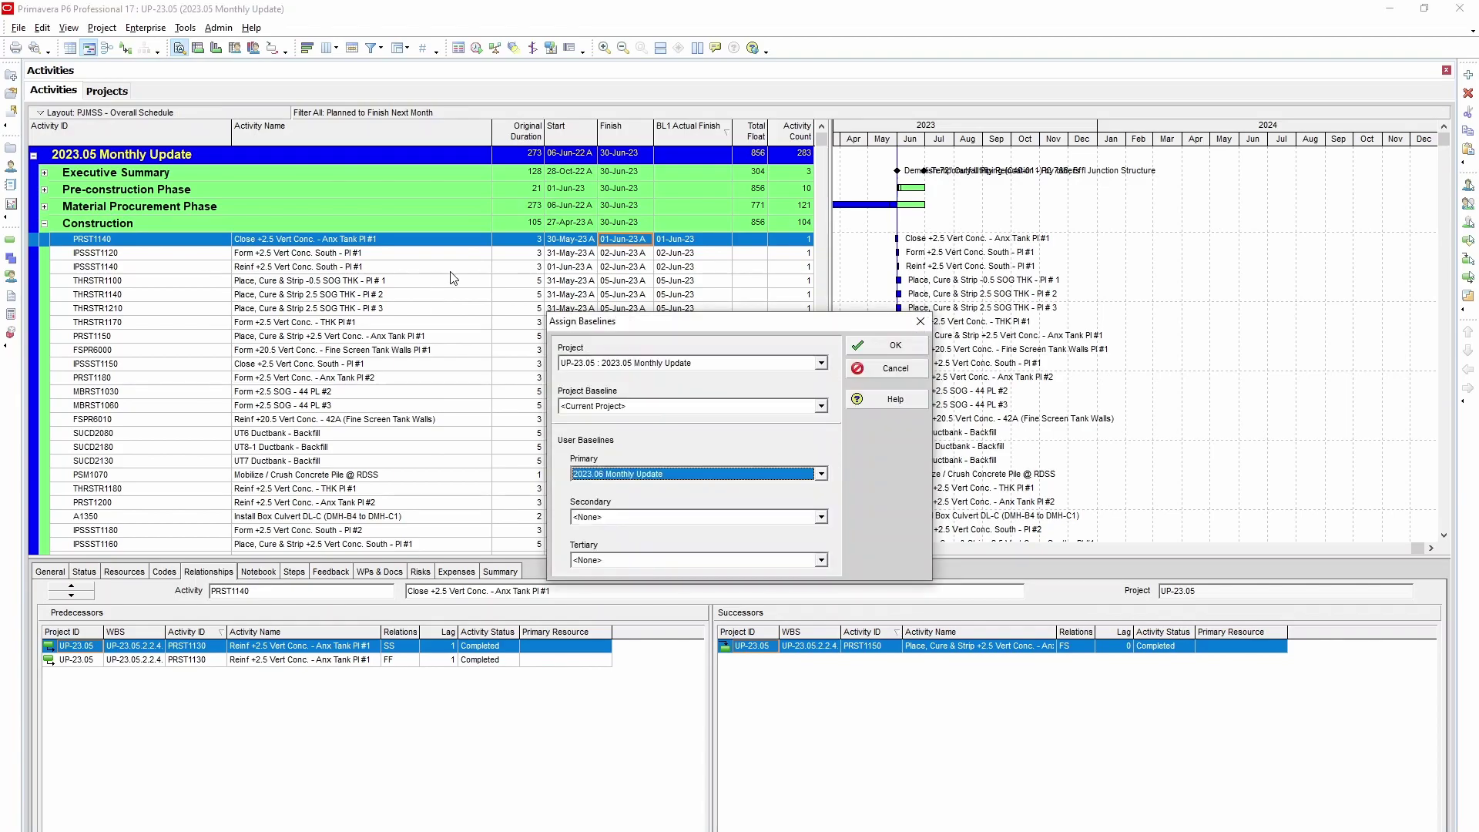
left_click(679, 471)
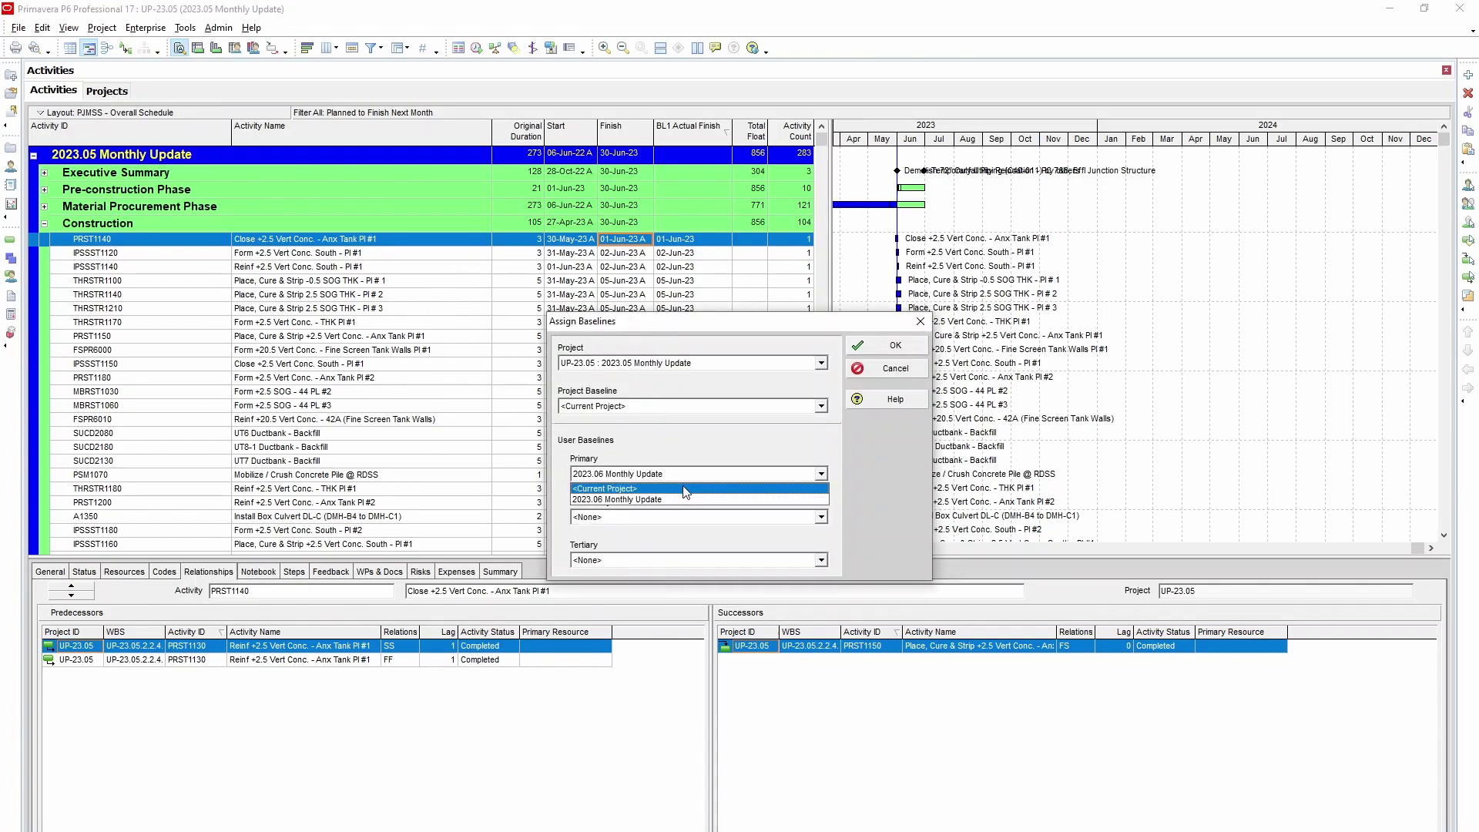
left_click(685, 488)
left_click(892, 345)
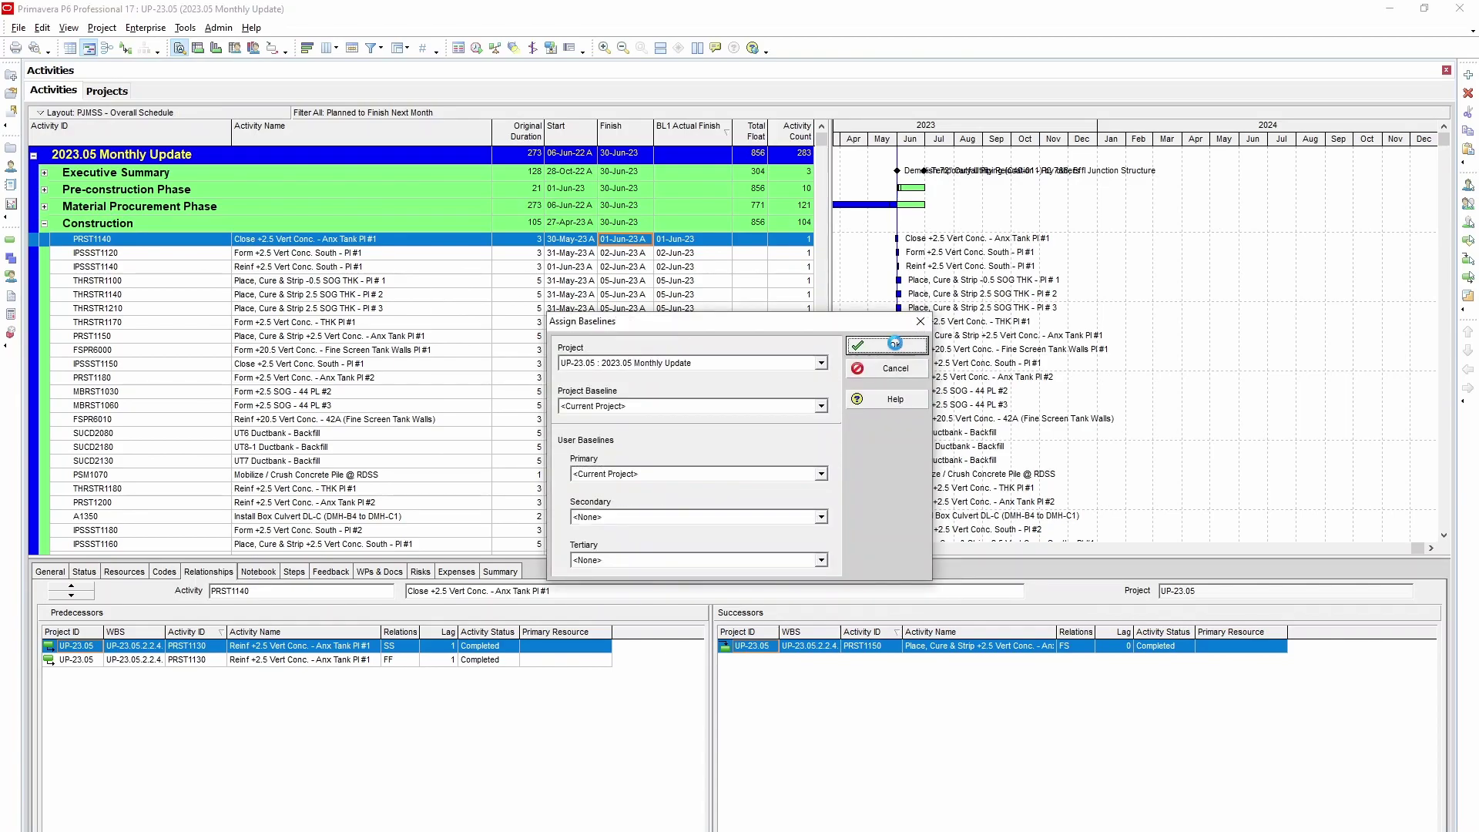
- Restore the 2023.06 Monthly Update baseline as a standalone project and show the projects list
left_click(101, 28)
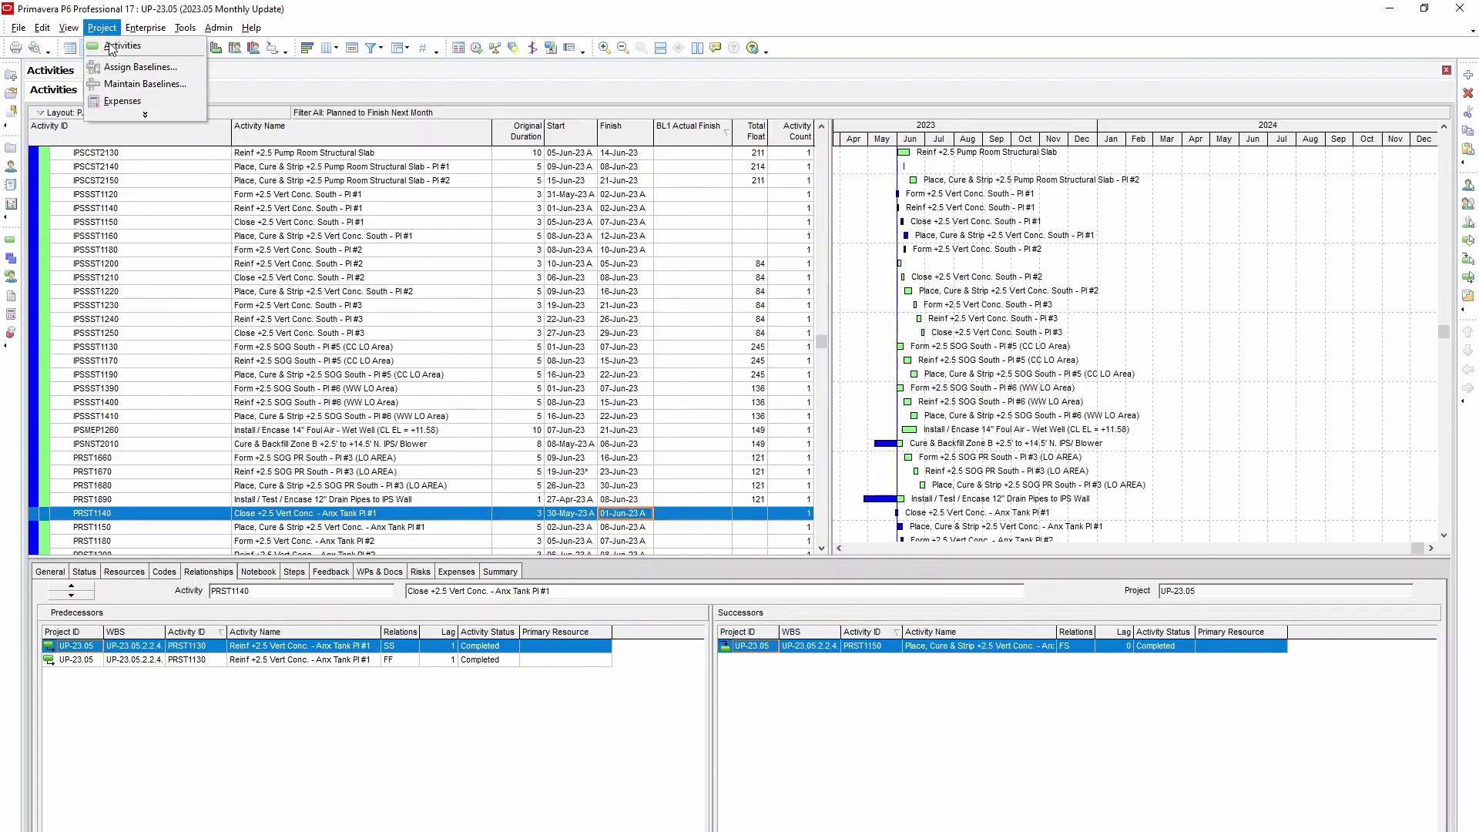
left_click(127, 84)
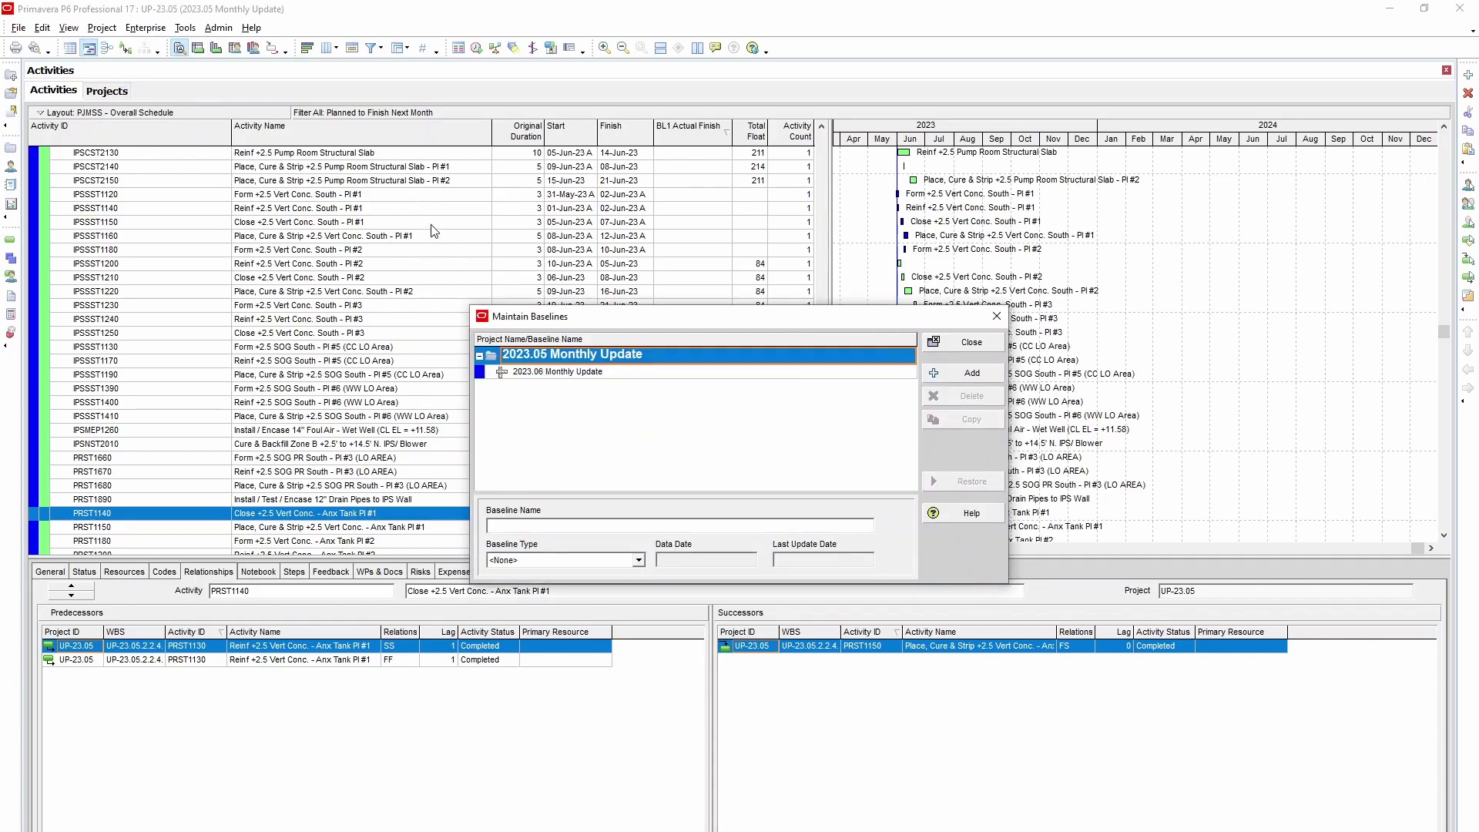
left_click(748, 374)
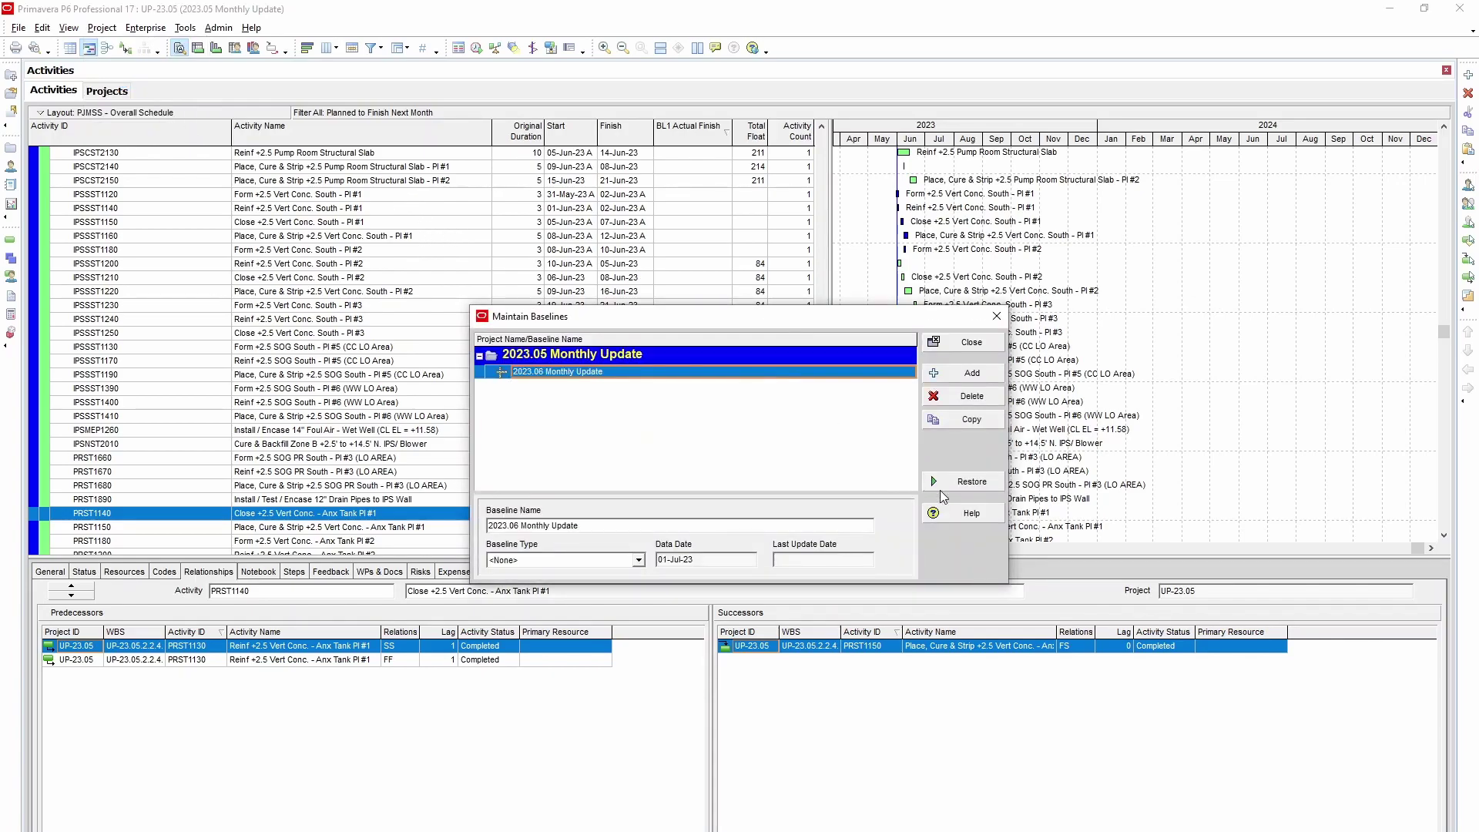
left_click(988, 487)
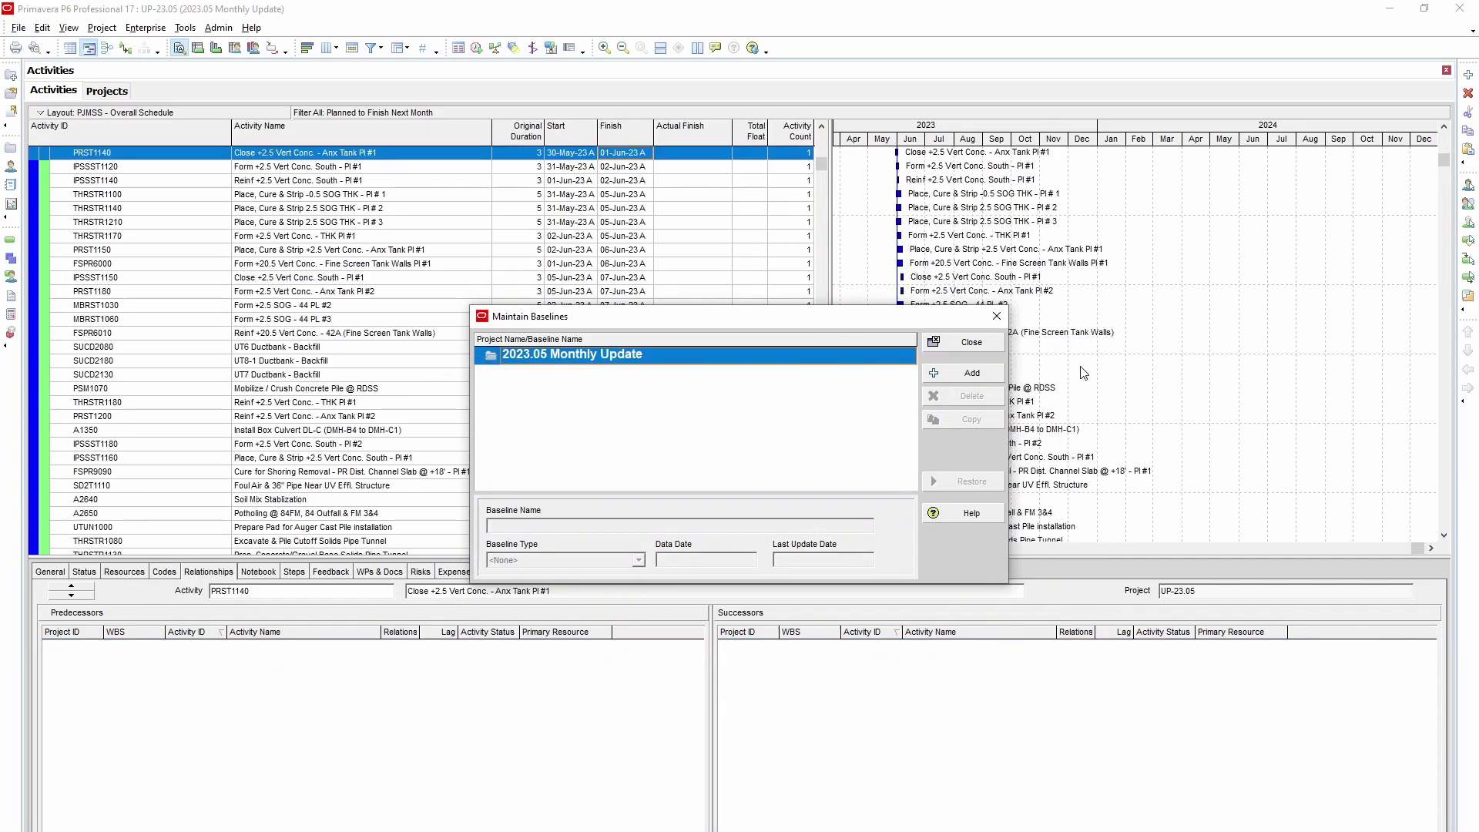
left_click(972, 342)
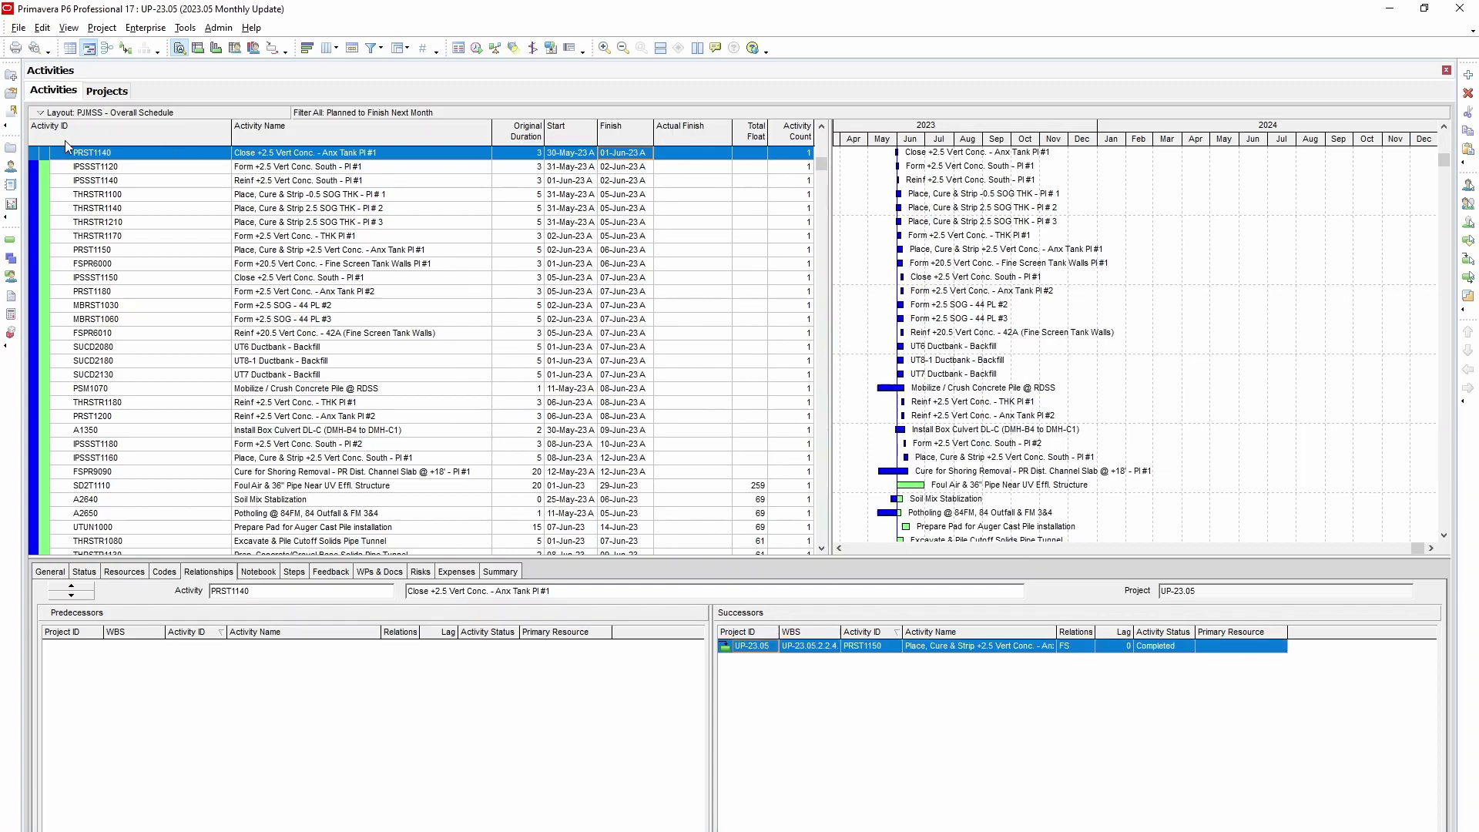
left_click(11, 148)
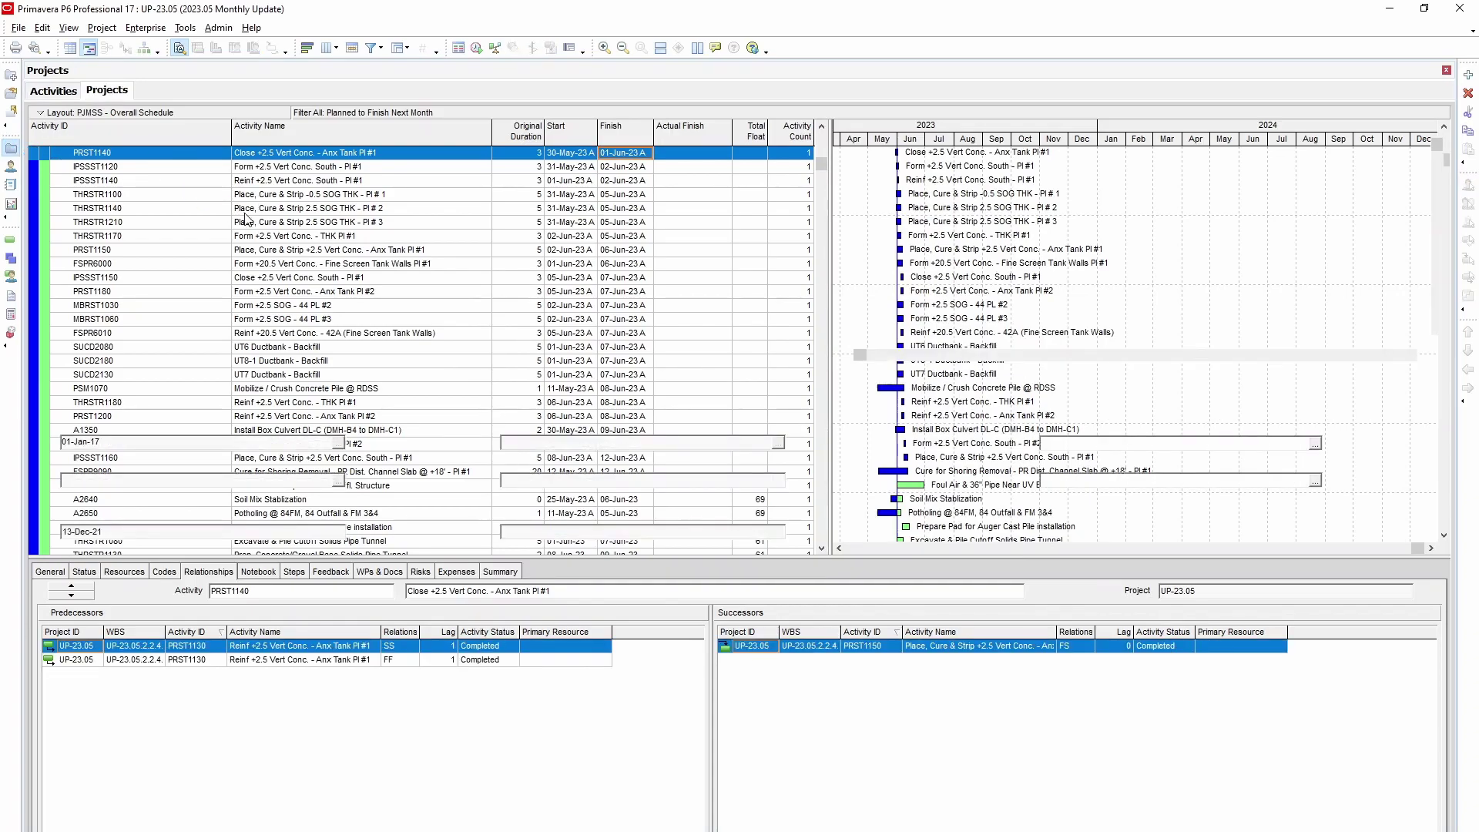
- Open the UP-23.06 (2023.06 Monthly Update) project's activities
left_click(139, 233)
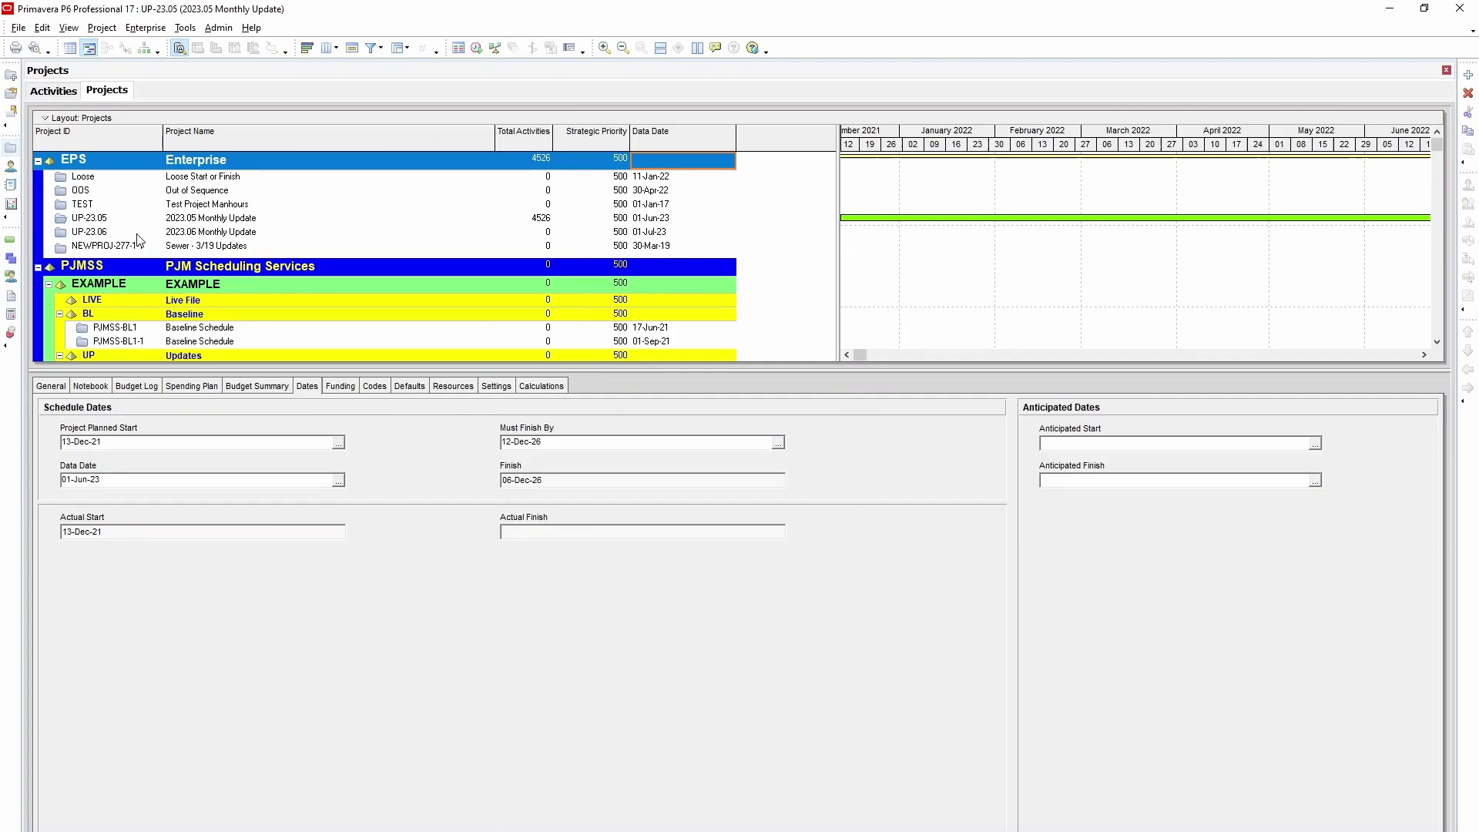
right_click(138, 238)
key("Escape")
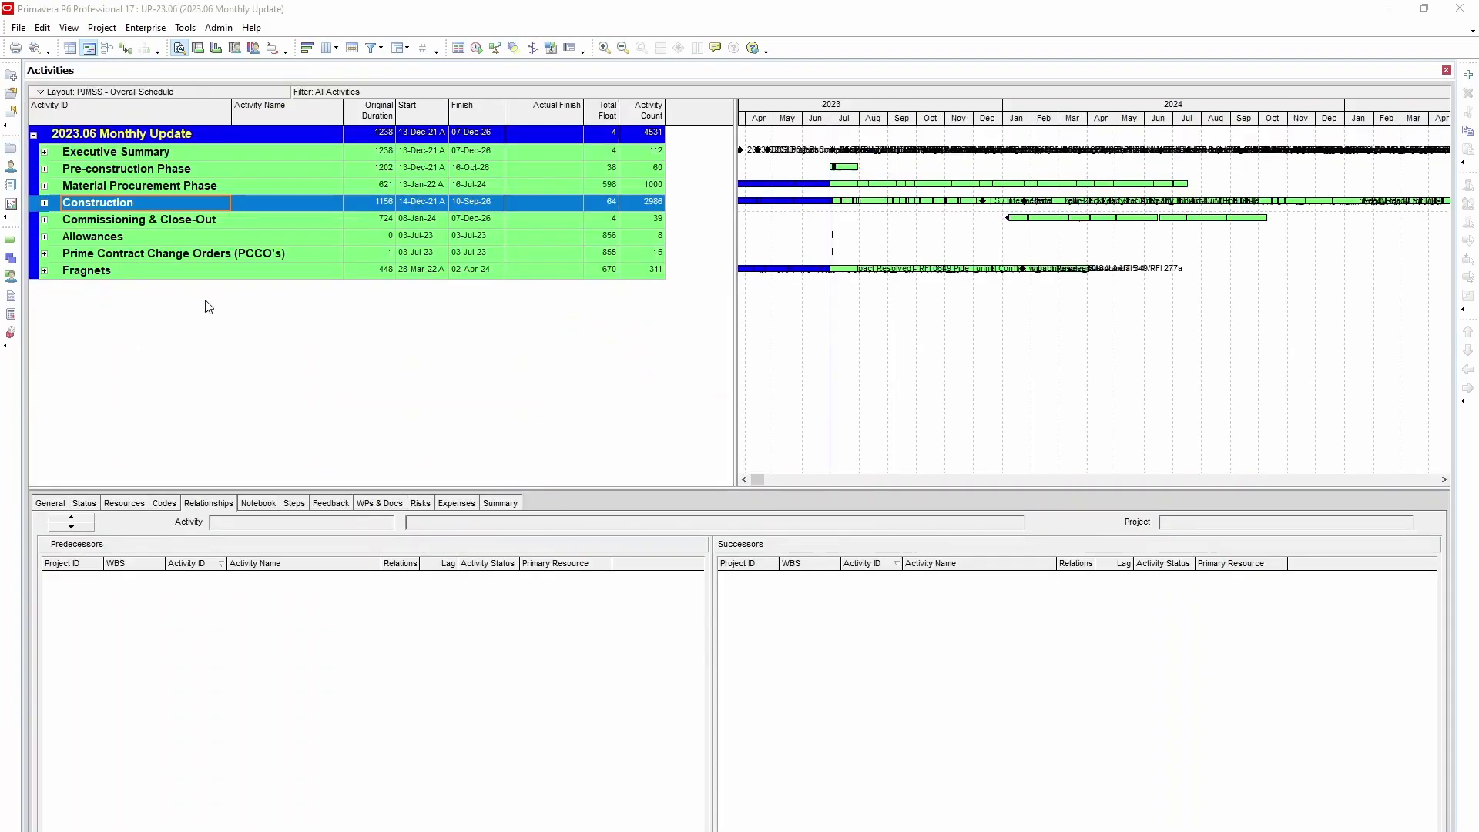
- Create a new activity filter named 'Not Complete'
left_click(371, 49)
left_click(442, 281)
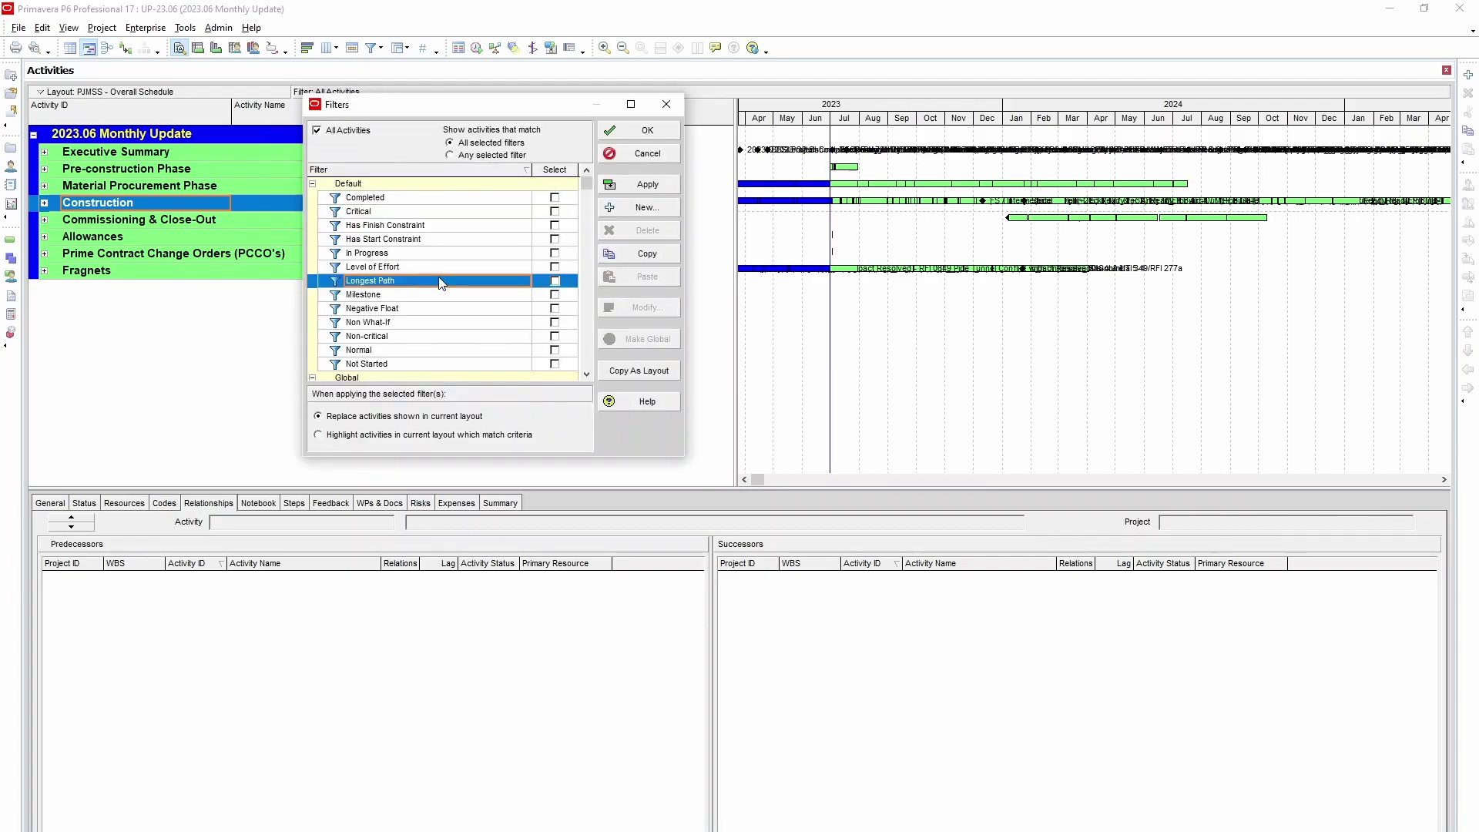
left_click(653, 214)
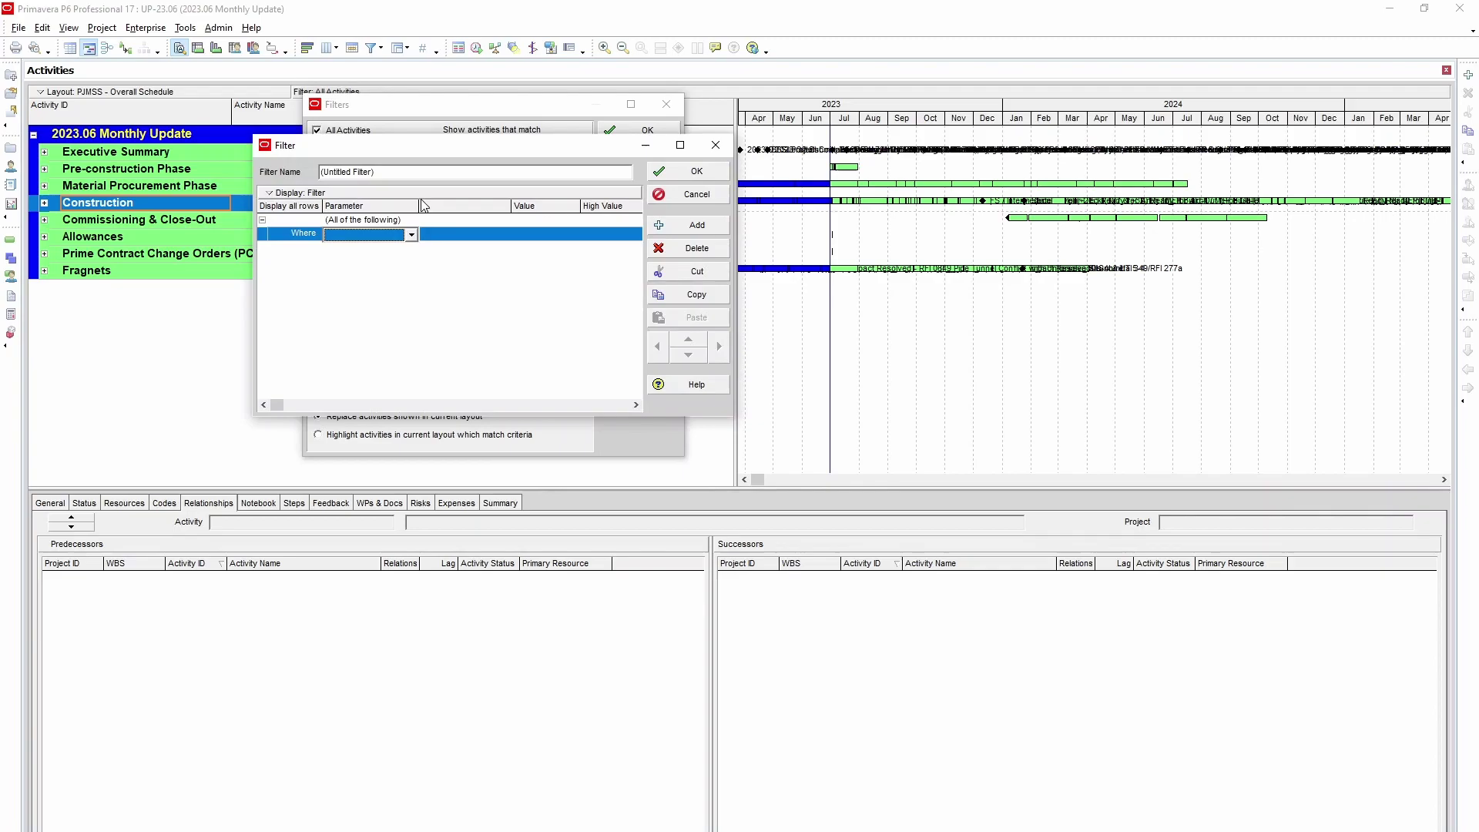
left_click_drag(400, 174, 330, 183)
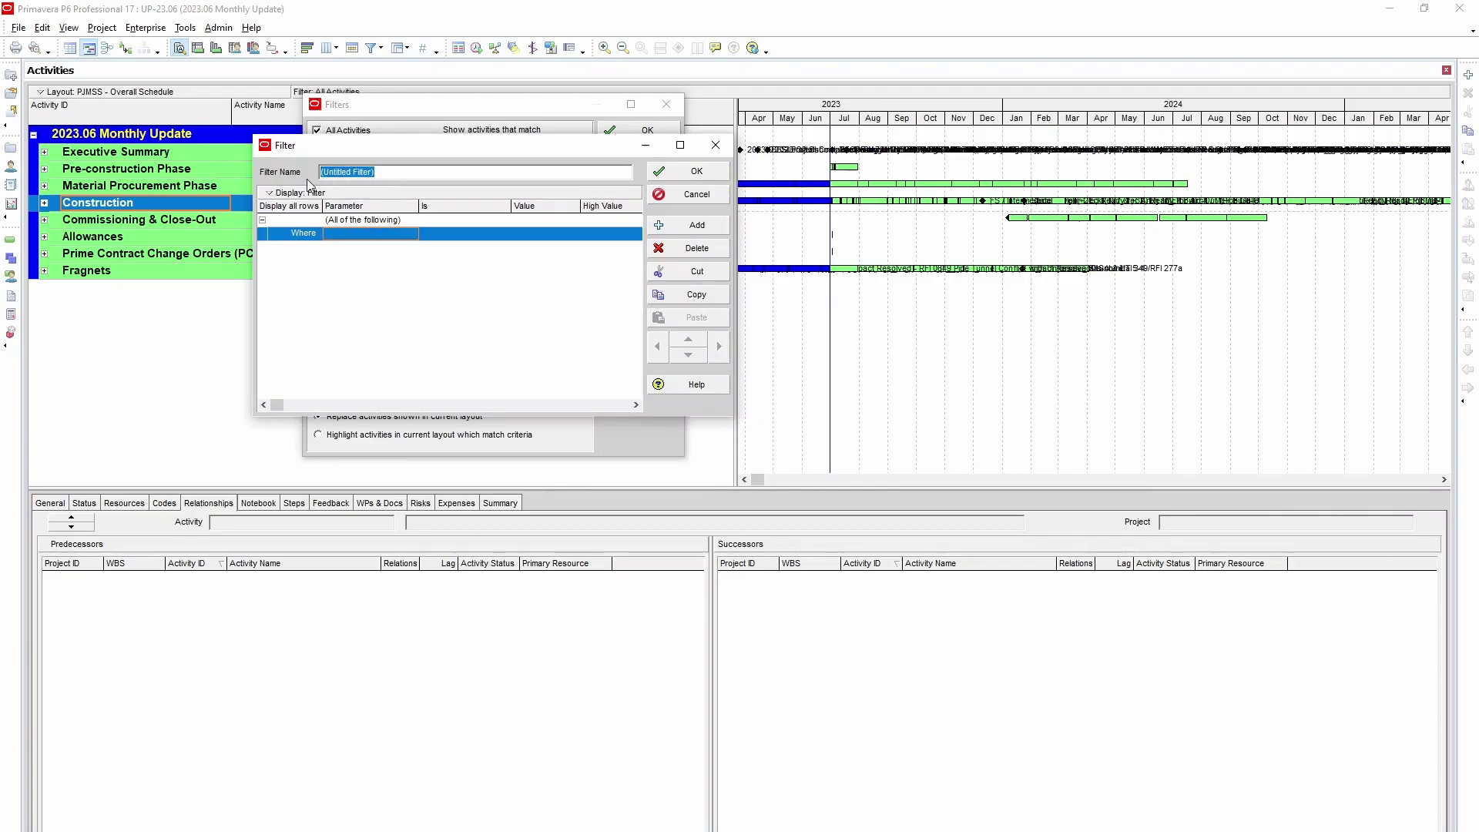
type("Not Complete")
- Set the filter condition to Activity Status is not equal to Completed
left_click(353, 237)
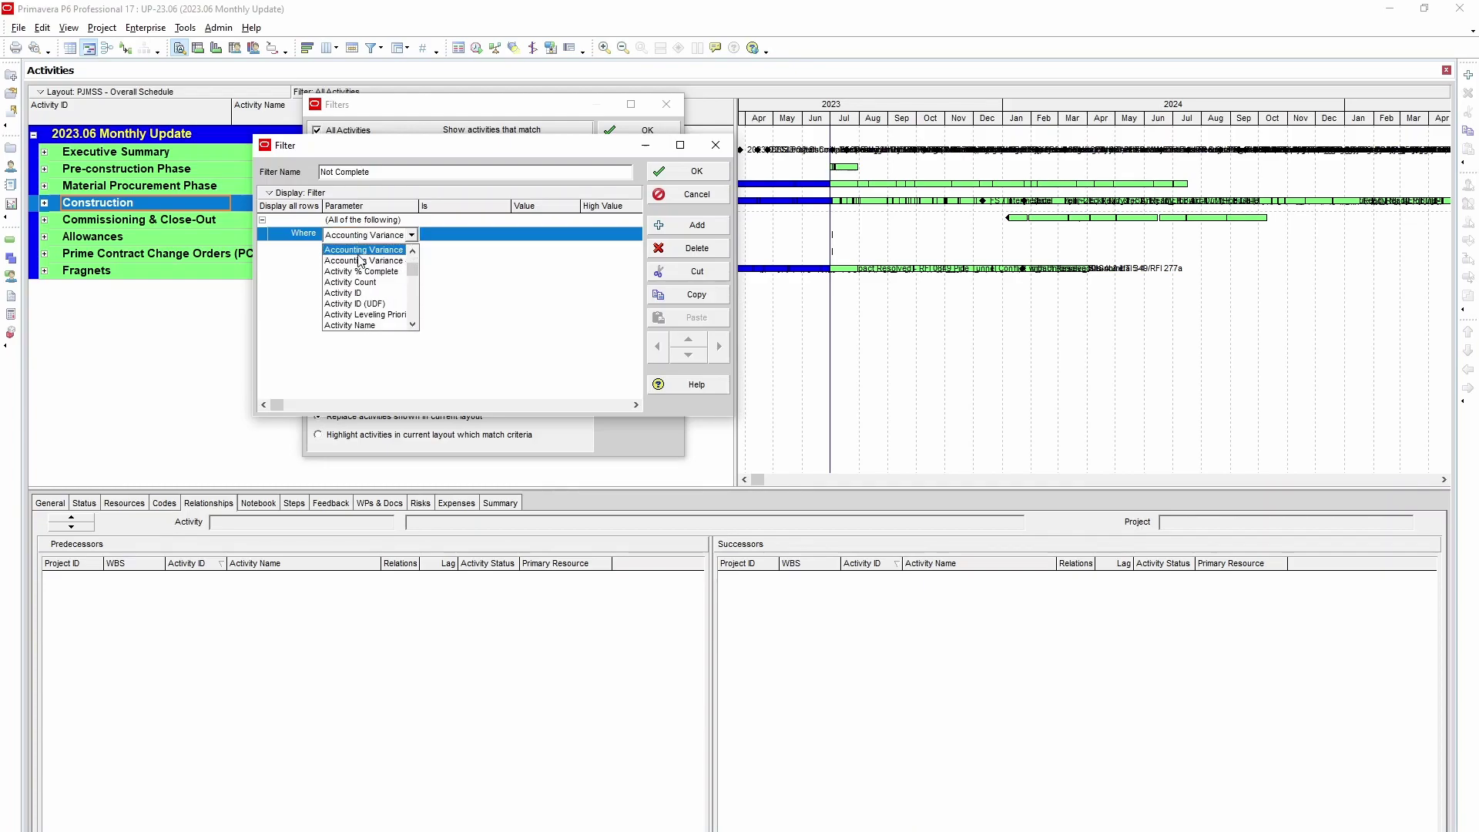
scroll(413, 307, "down", 1)
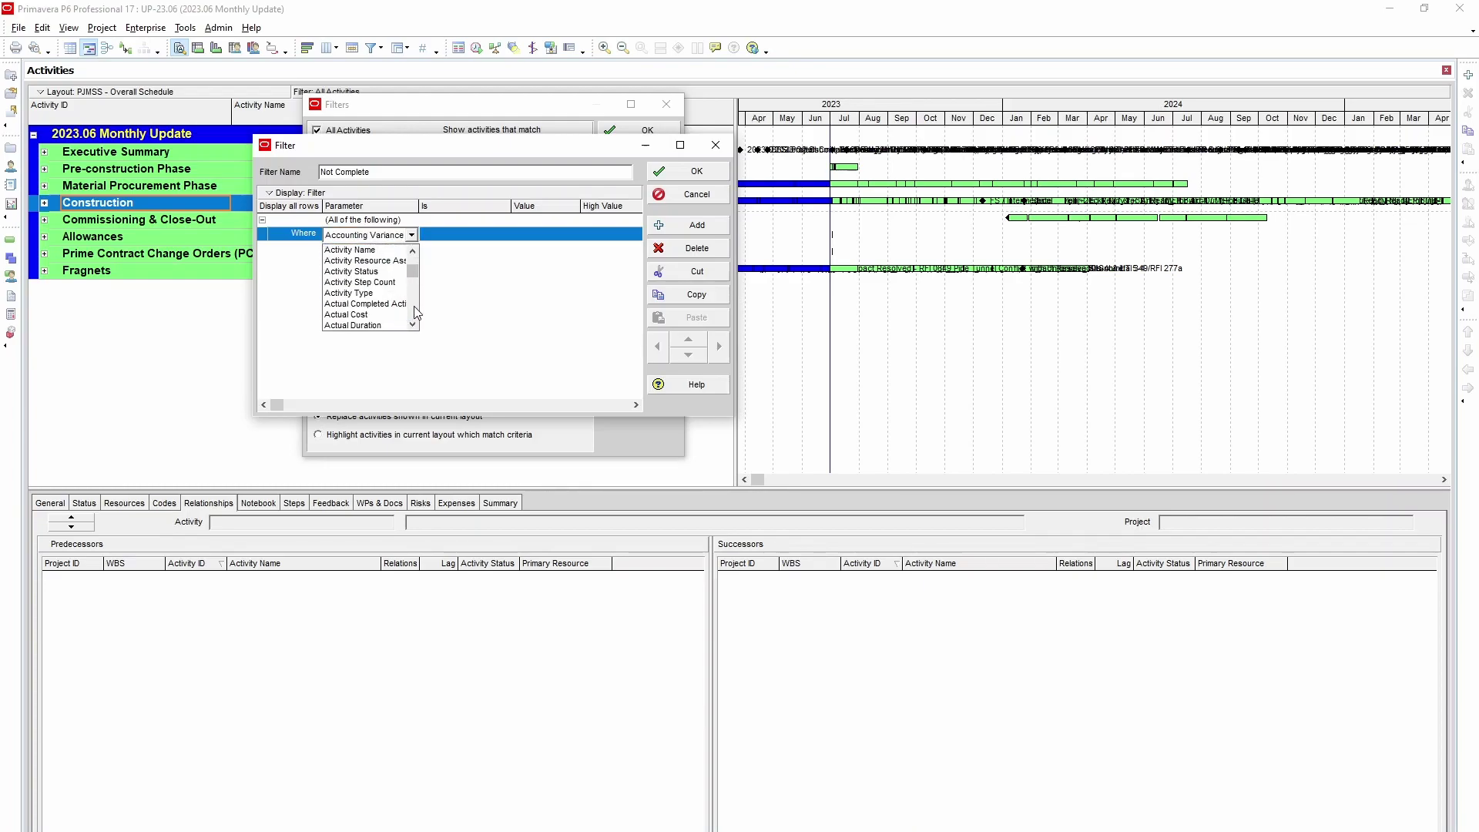
scroll(416, 311, "down", 2)
scroll(413, 260, "up", 1)
left_click(375, 277)
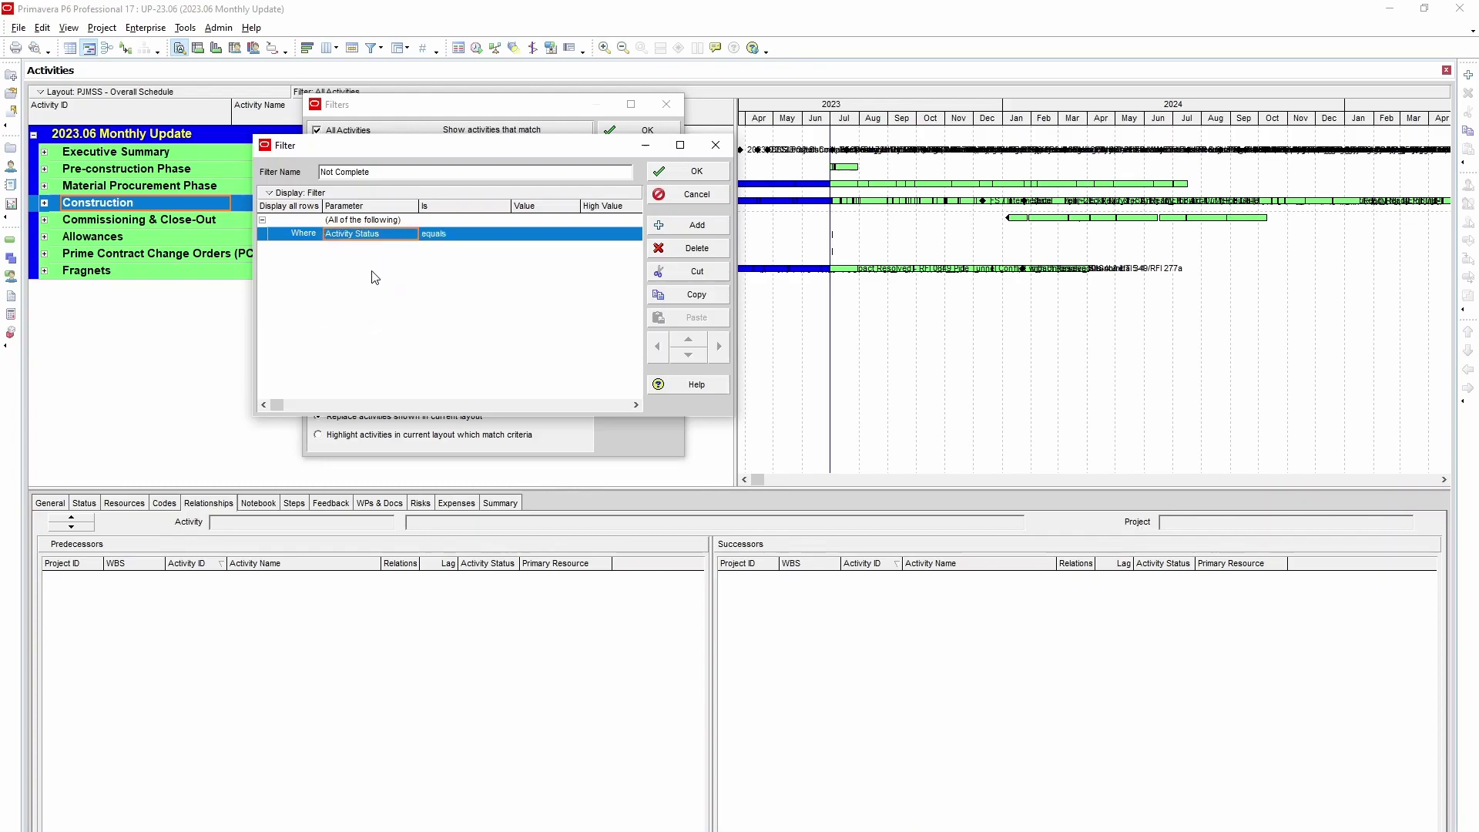
left_click(470, 233)
left_click(504, 233)
left_click(493, 248)
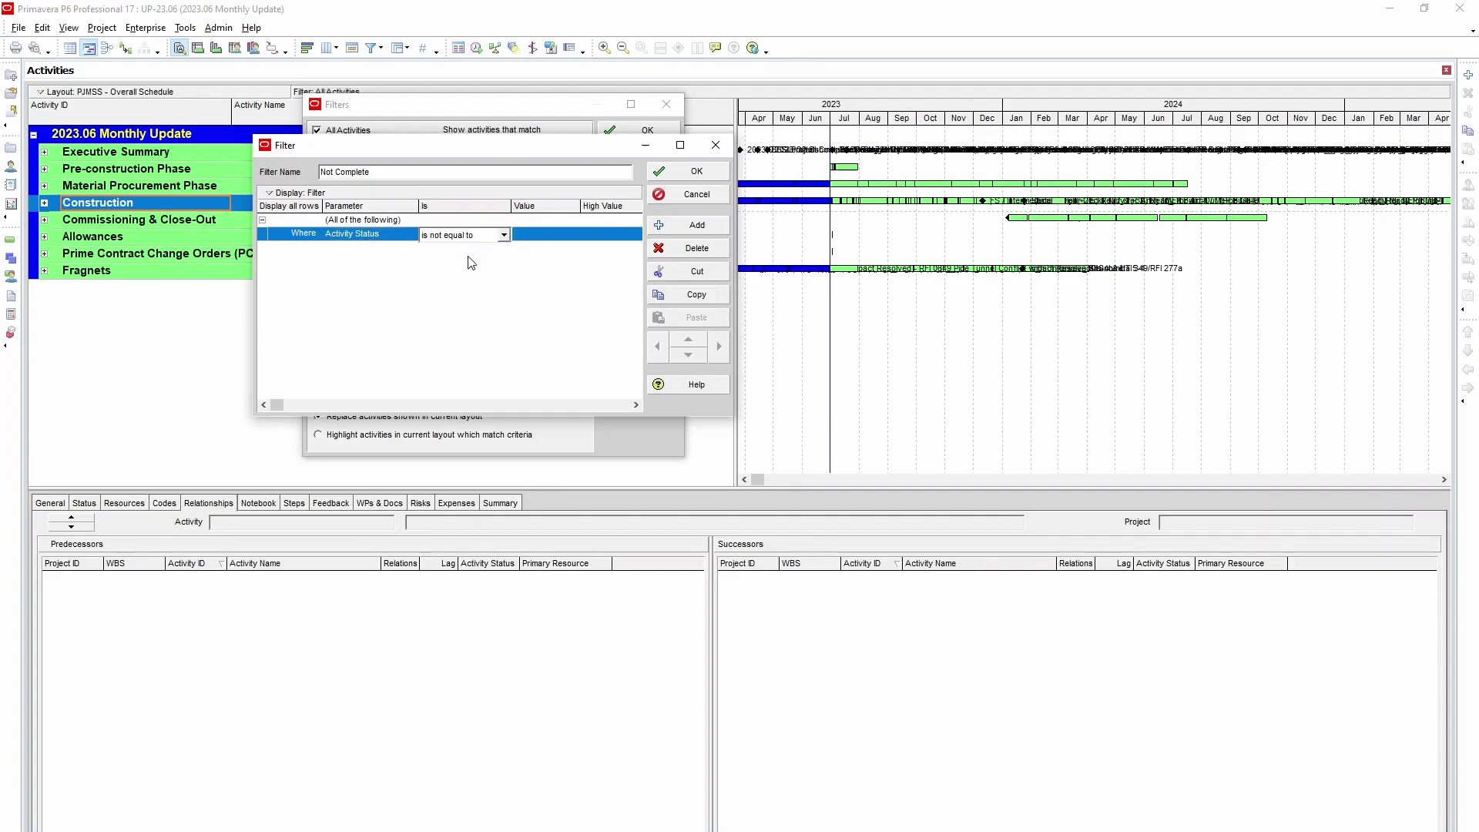
left_click(530, 242)
left_click(530, 235)
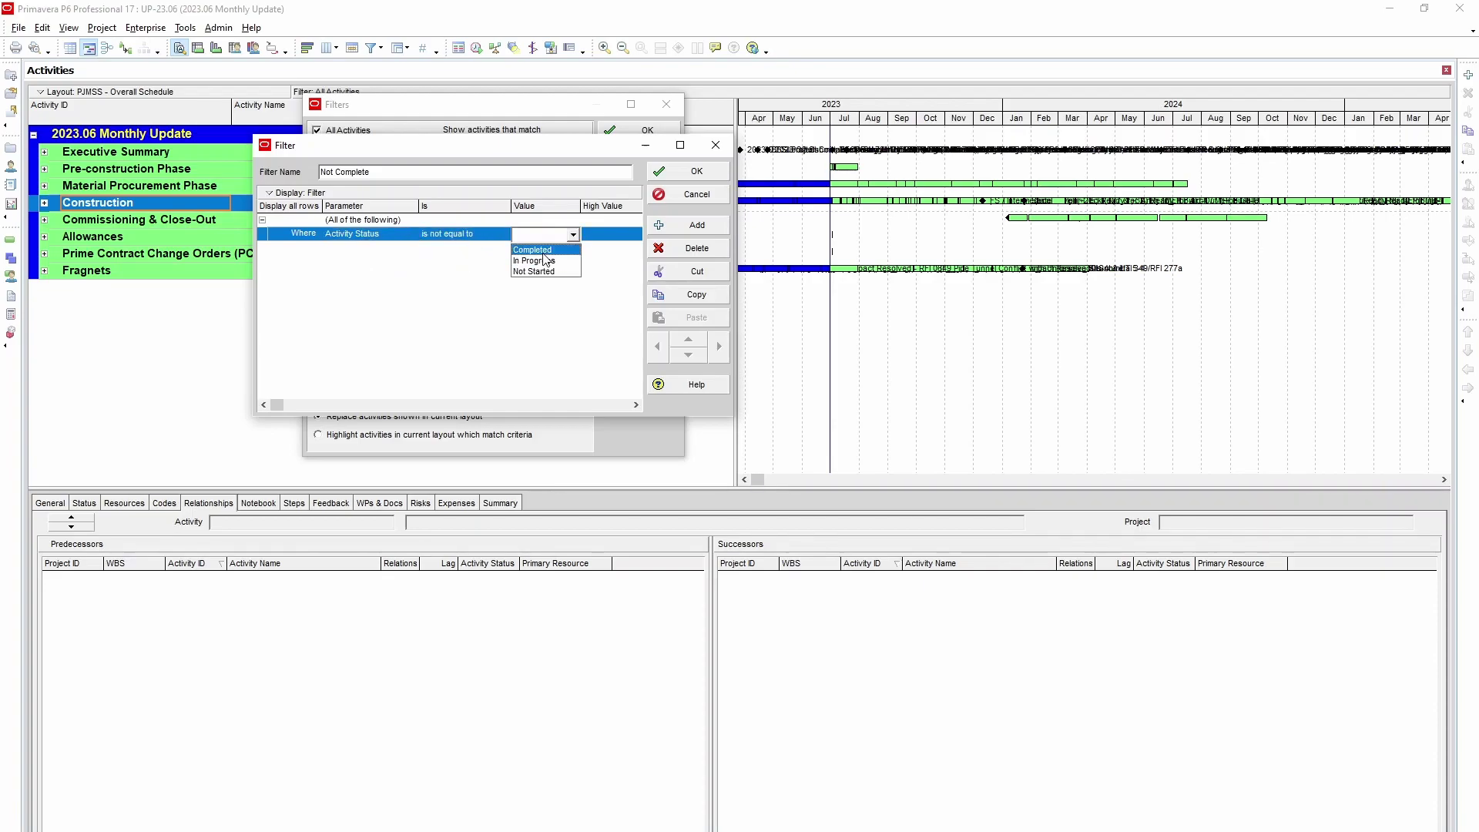
left_click(540, 248)
- Apply the Not Complete filter and confirm 2,403 activities remain under Construction
left_click(656, 174)
left_click(659, 183)
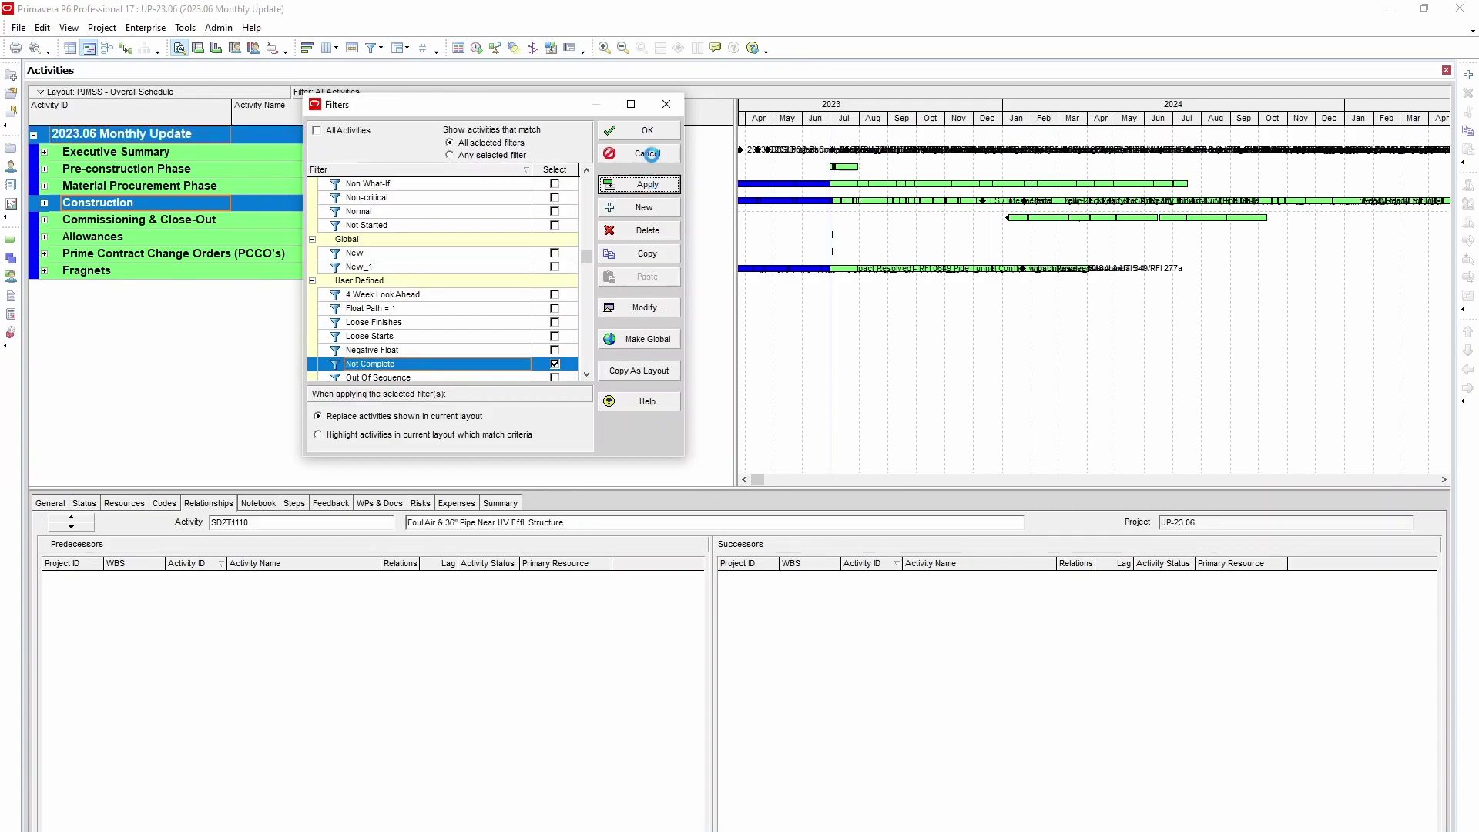
left_click(651, 131)
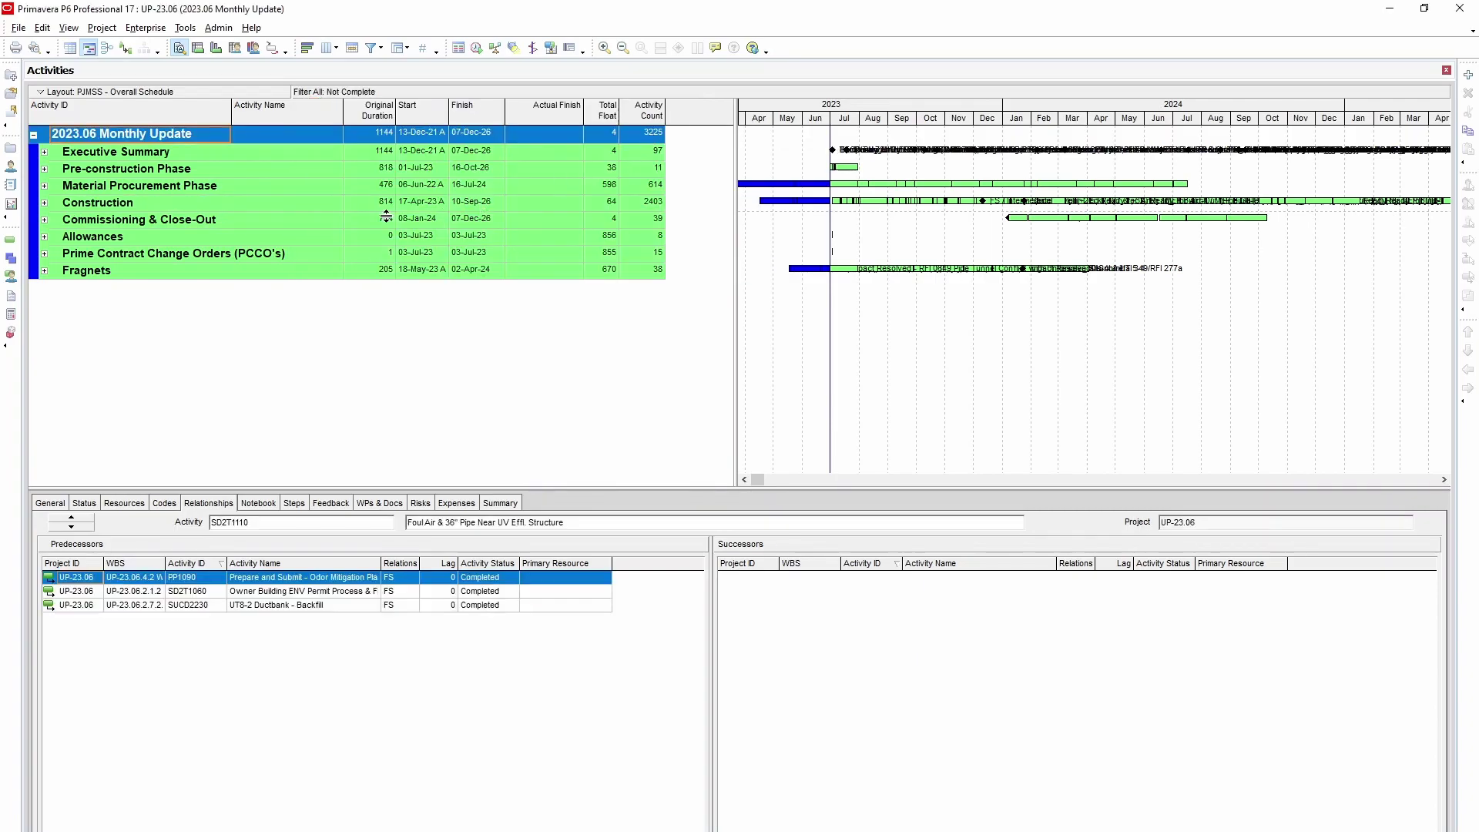
left_click(634, 202)
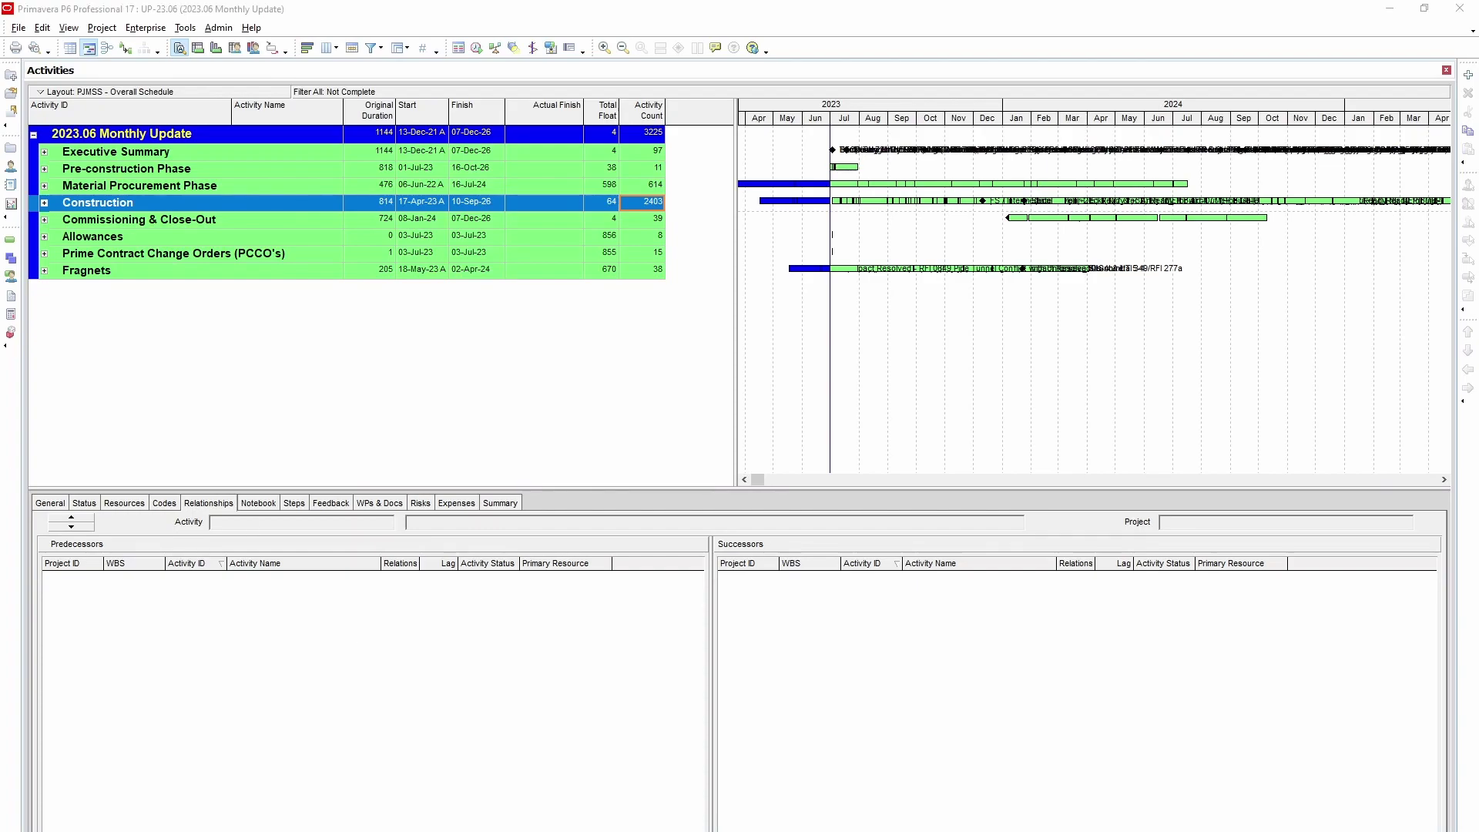
- In Excel, enter 2403 remaining activities for Jun-23 in cell D16 and check the chart
key("alt+Tab")
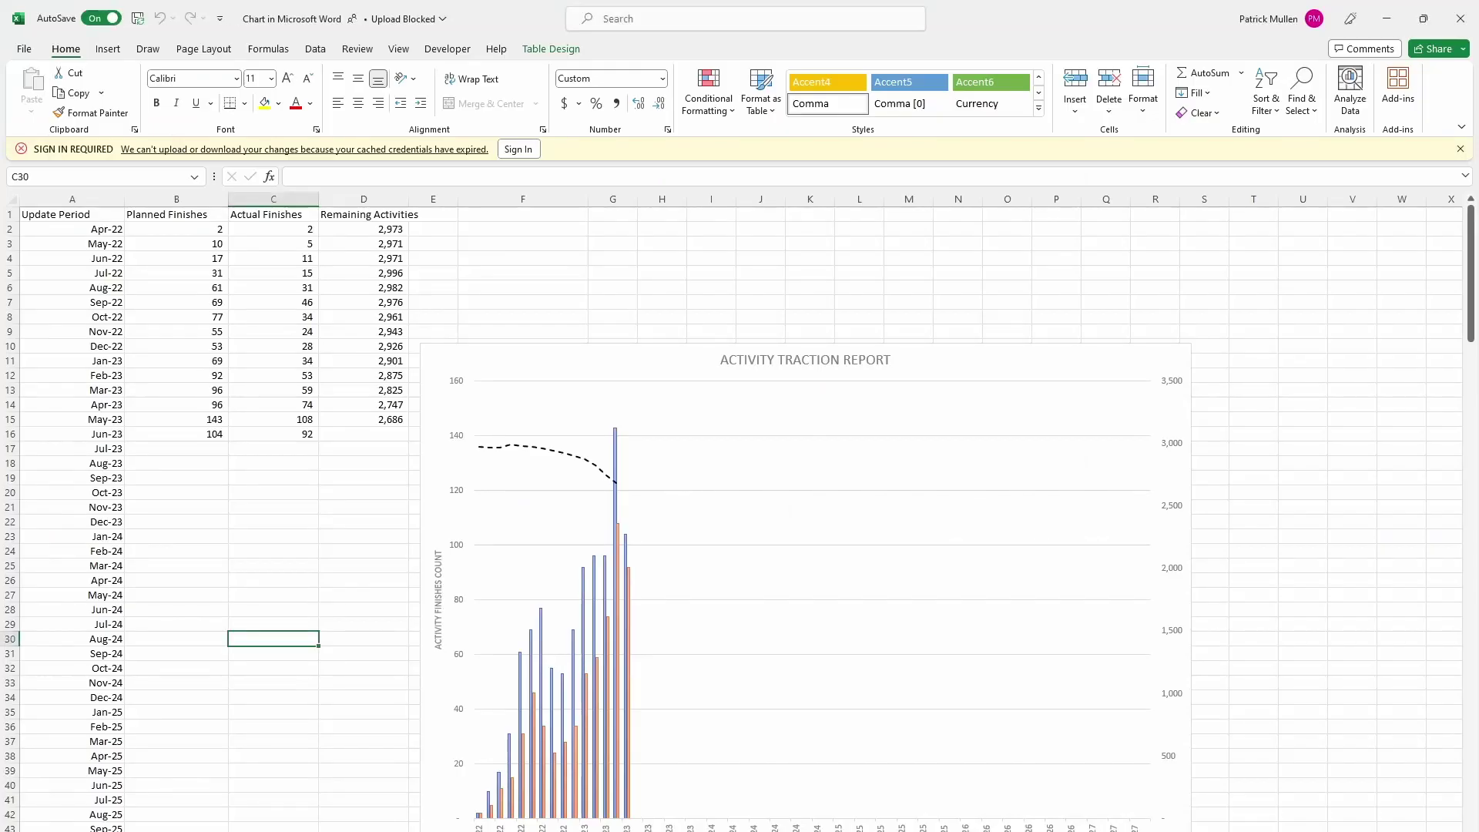
left_click(355, 434)
type("2403")
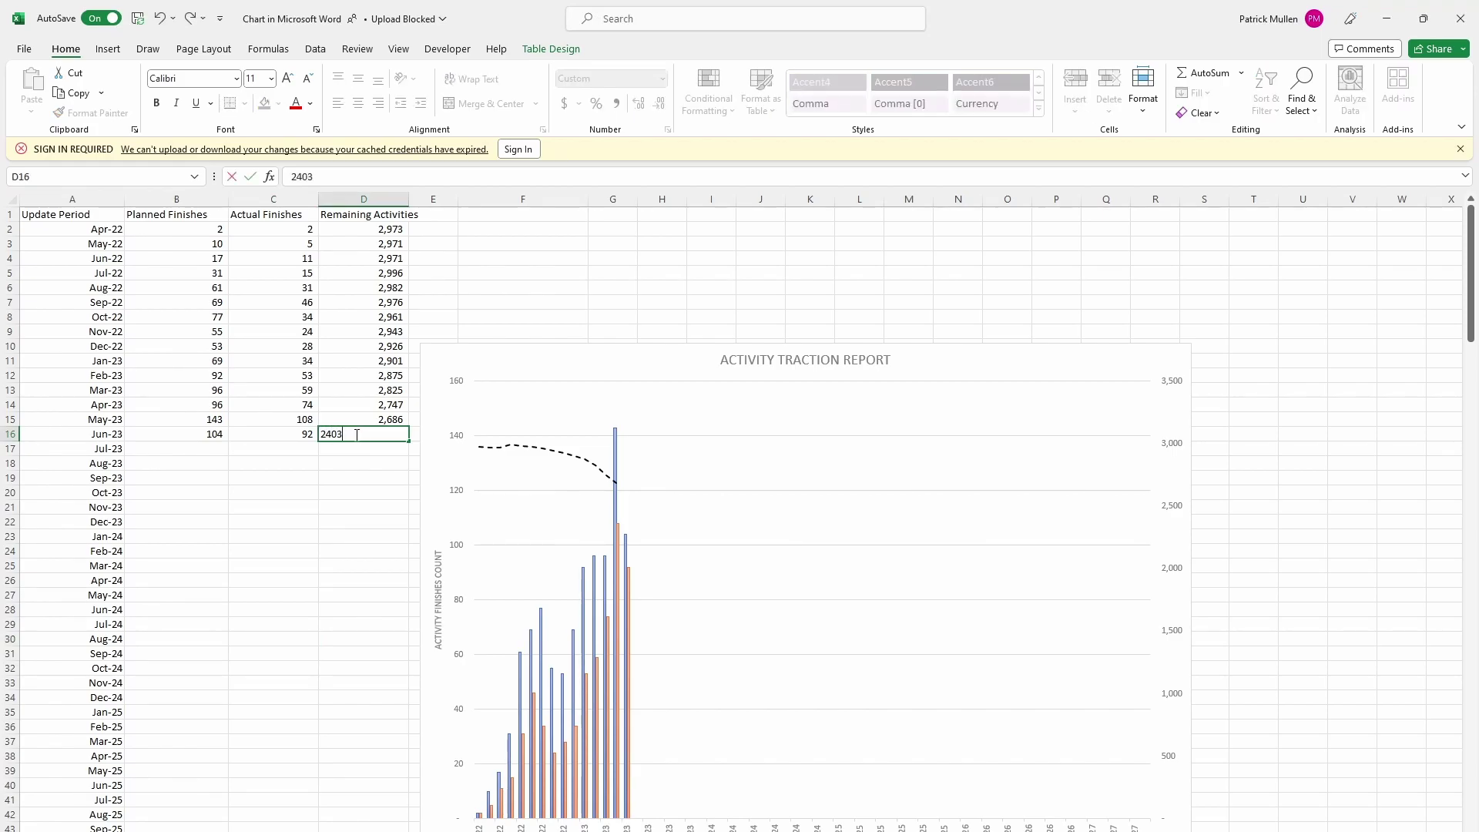
key("Return")
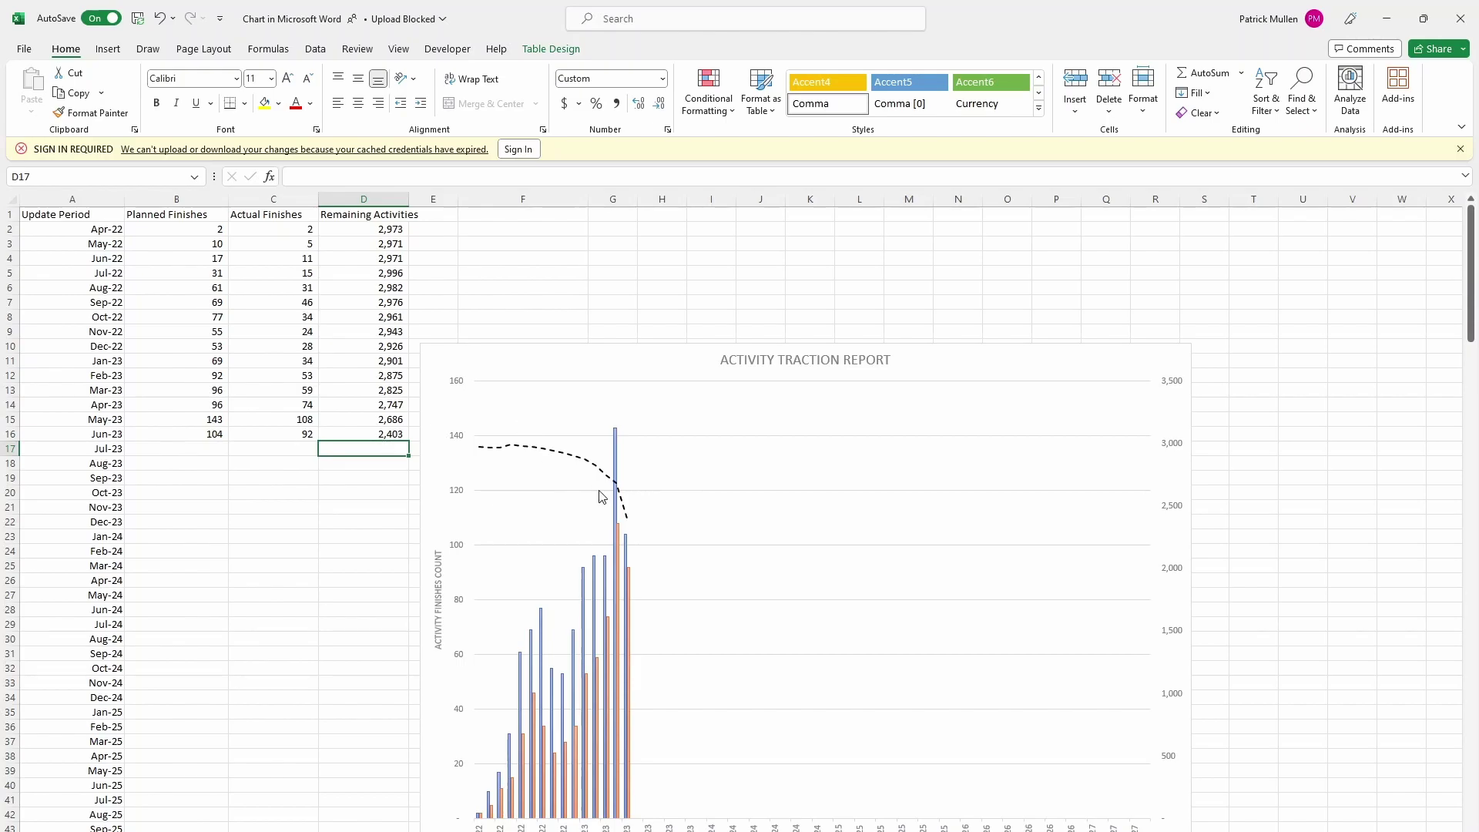
mouse_move(629, 519)
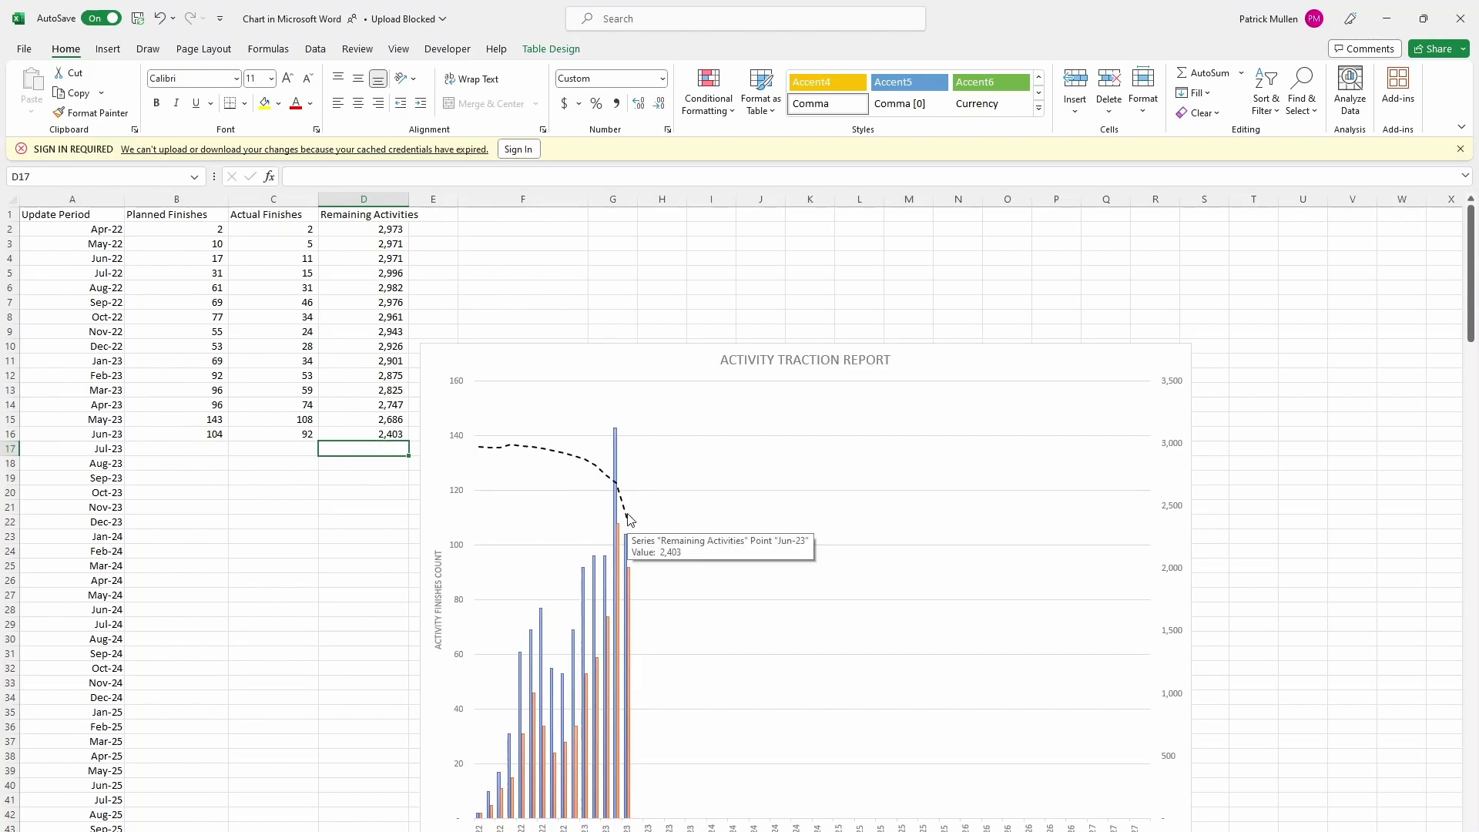